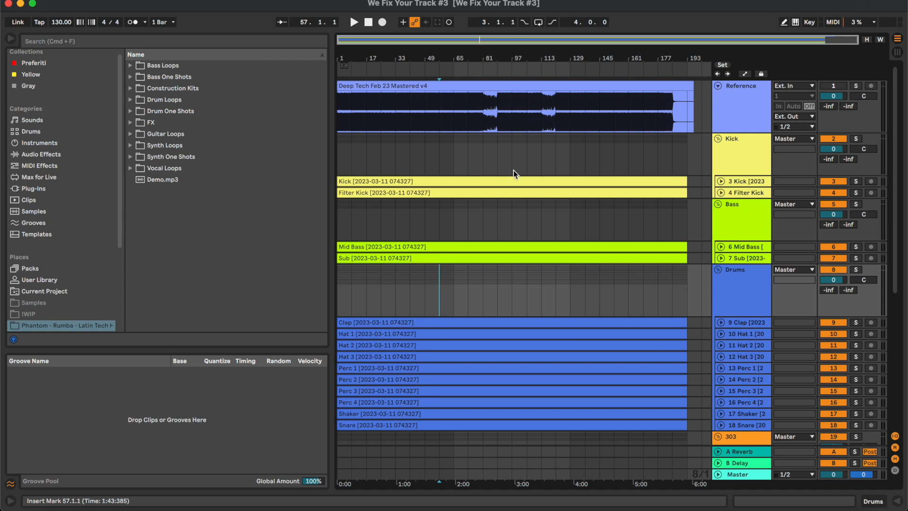
Audition the soloed Reference track from about bar 89 and again after the second break, around bar 123
left_click(499, 108)
key("space")
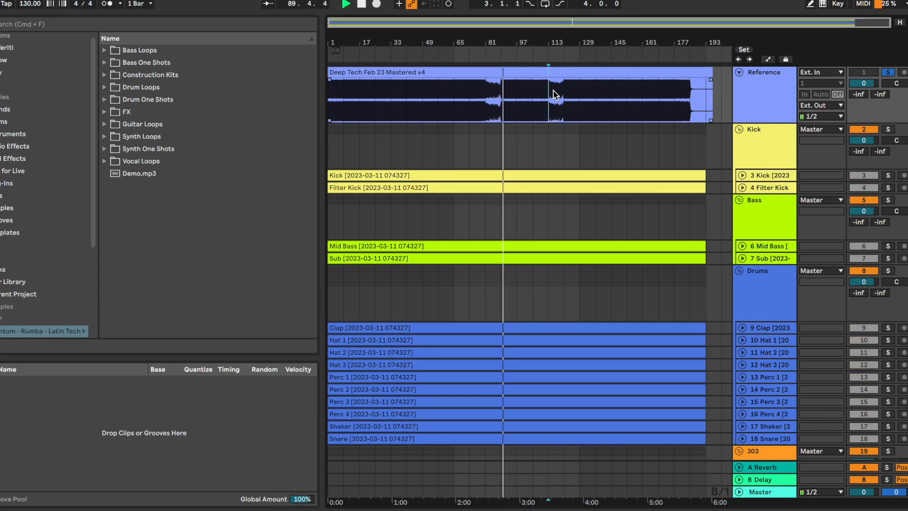
key("plus")
key("plus")
left_click(577, 95)
key("space")
key("space")
left_click(597, 95)
key("space")
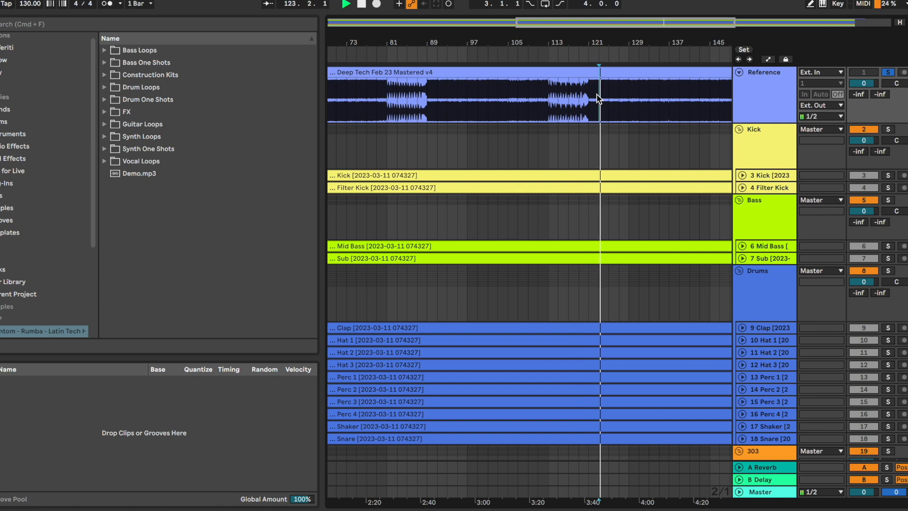
scroll(596, 96, "left", 2)
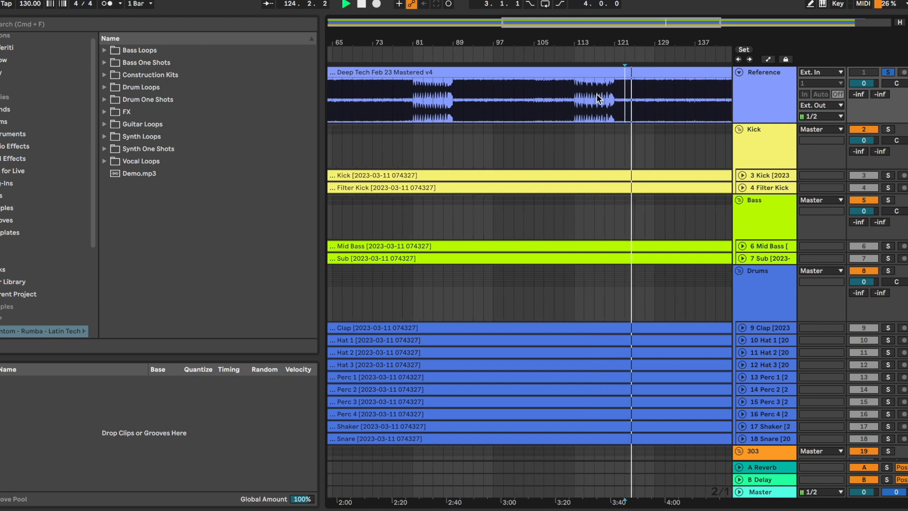
key("space")
Take the Reference track out of solo and look over all stem groups from Kick down to Fx
scroll(597, 96, "left", 1)
scroll(596, 96, "down", 1)
key("minus")
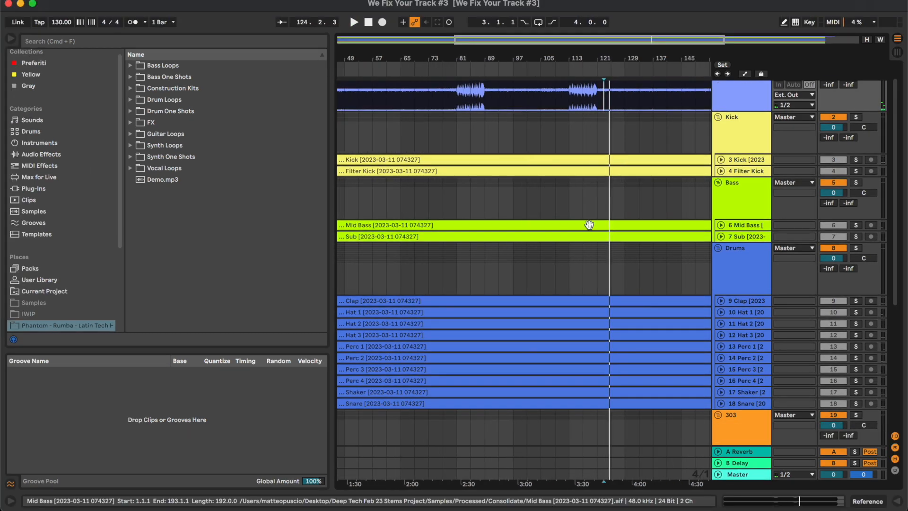
scroll(591, 228, "down", 3)
scroll(591, 228, "down", 5)
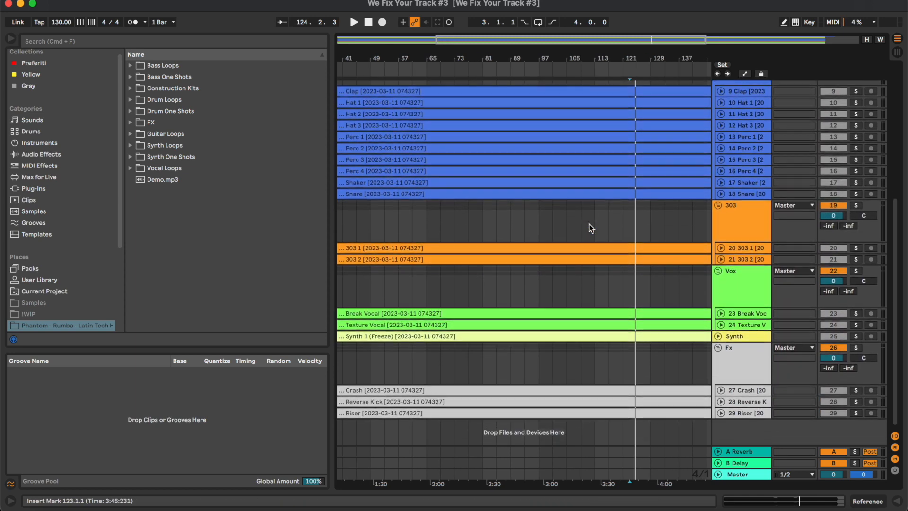
scroll(591, 228, "up", 8)
left_click(654, 109)
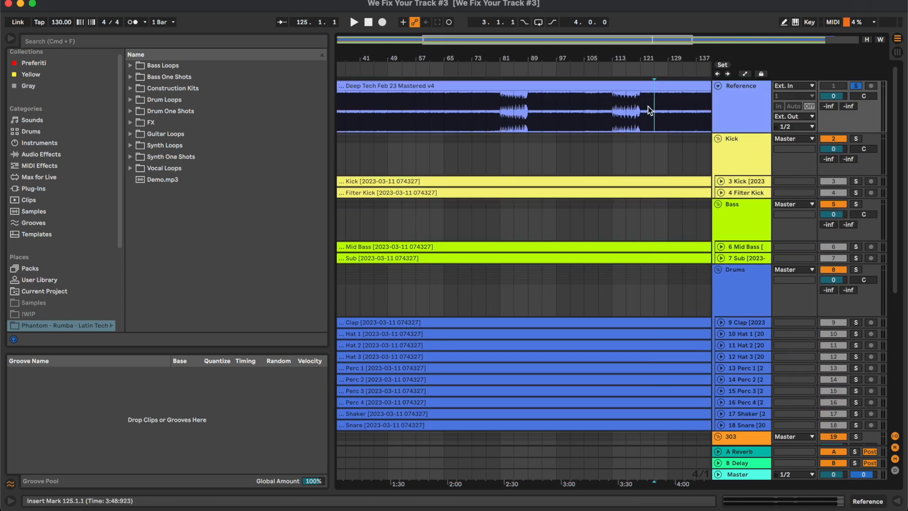
left_click(756, 161)
scroll(743, 316, "down", 5)
scroll(744, 316, "up", 5)
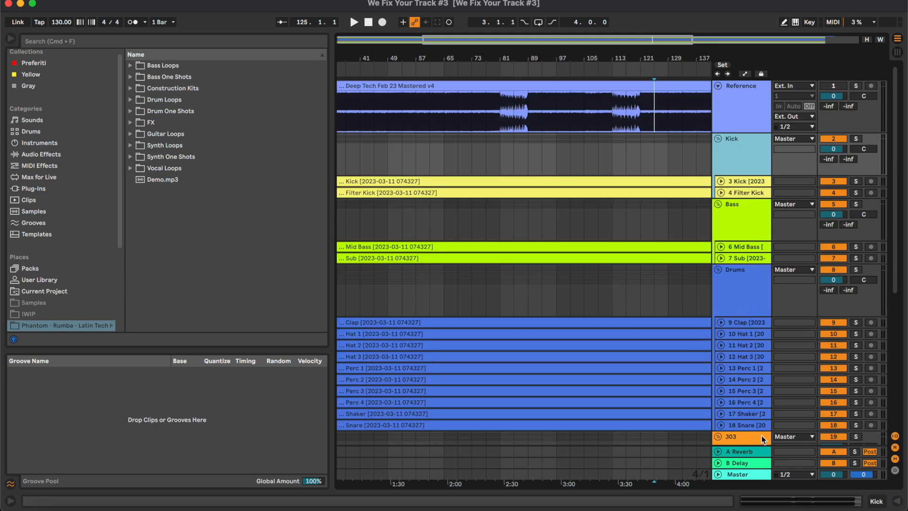
Load the FabFilter Pro-L 2 limiter on the Master track with its gain at 0 dB, and hide the device view
double_click(758, 475)
left_click(35, 188)
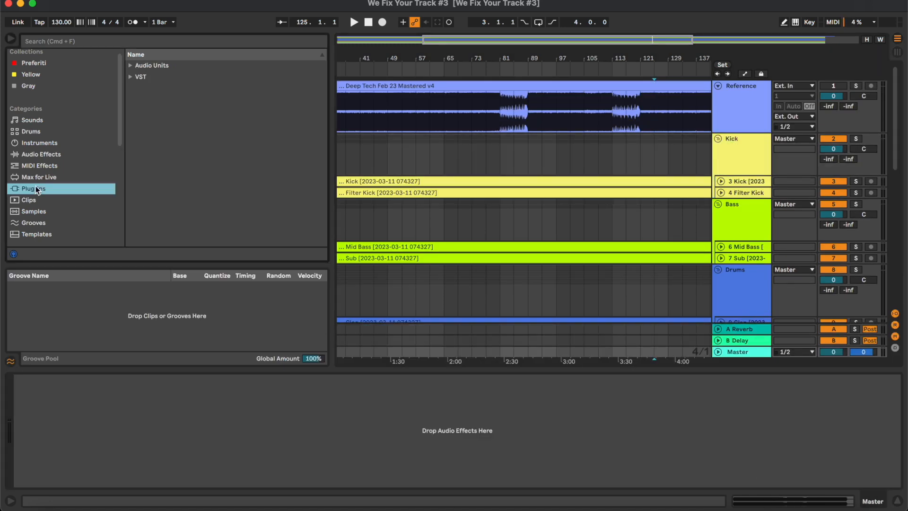
left_click(195, 65)
scroll(189, 141, "down", 5)
left_click(161, 95)
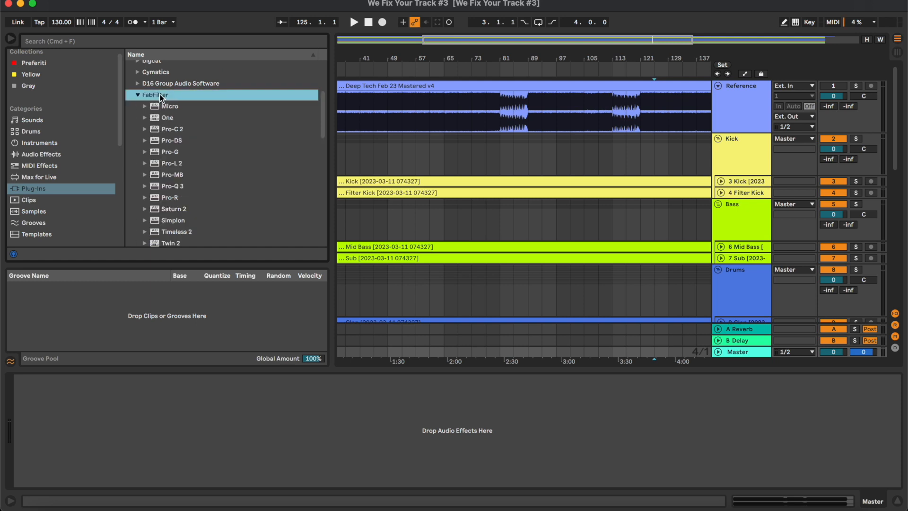
double_click(171, 163)
double_click(64, 252)
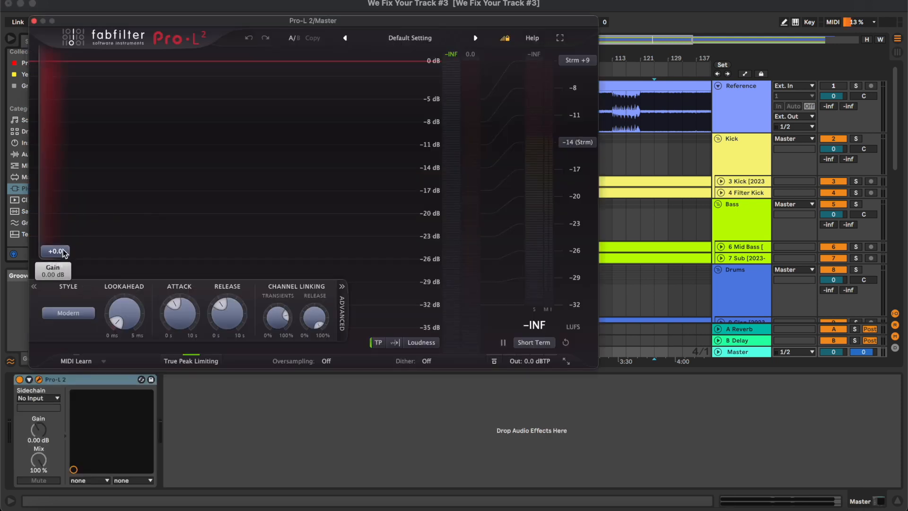
left_click(34, 22)
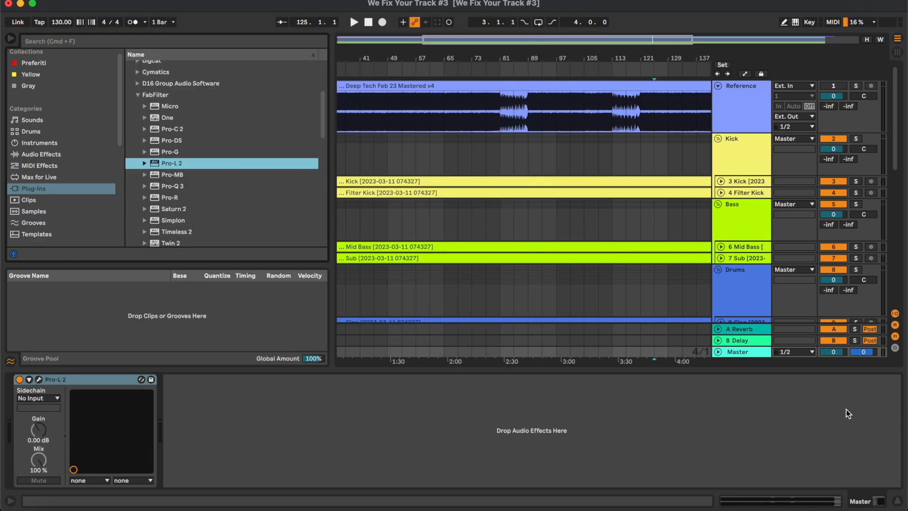
left_click(897, 500)
Play the full stem mix from bar 89, where the drop starts
left_click(586, 158)
scroll(558, 151, "right", 2)
scroll(501, 137, "down", 1)
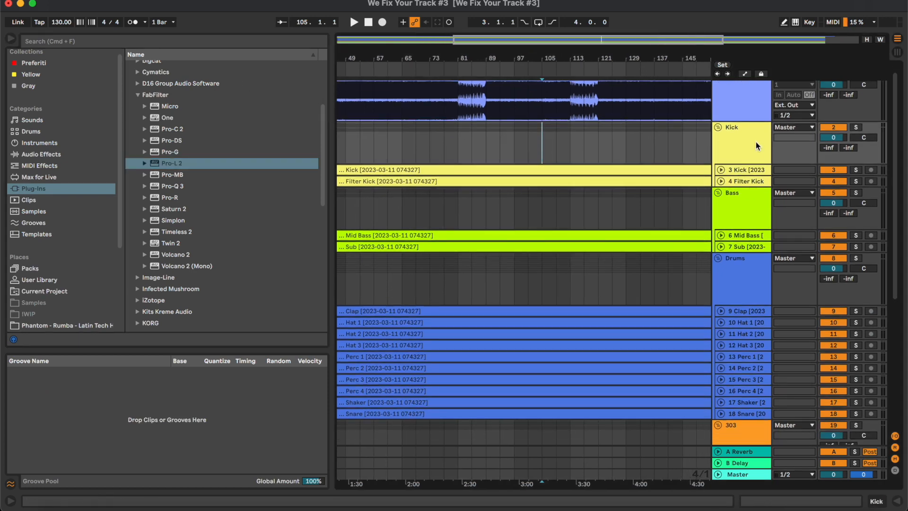
left_click(755, 141)
left_click(481, 140)
scroll(481, 140, "up", 1)
key("space")
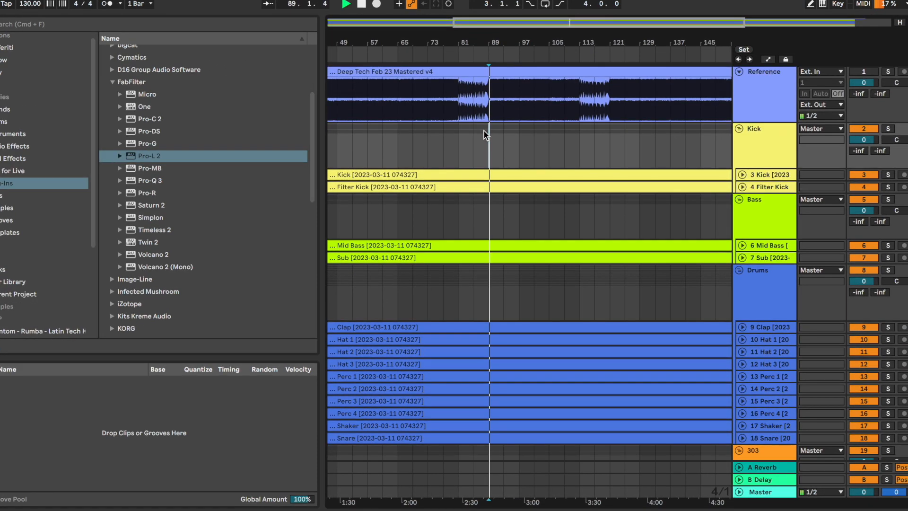
Audition the Kick stem in solo, unfold its track to examine the waveform, and take it out of solo
left_click(787, 159)
left_click(767, 174)
key("s")
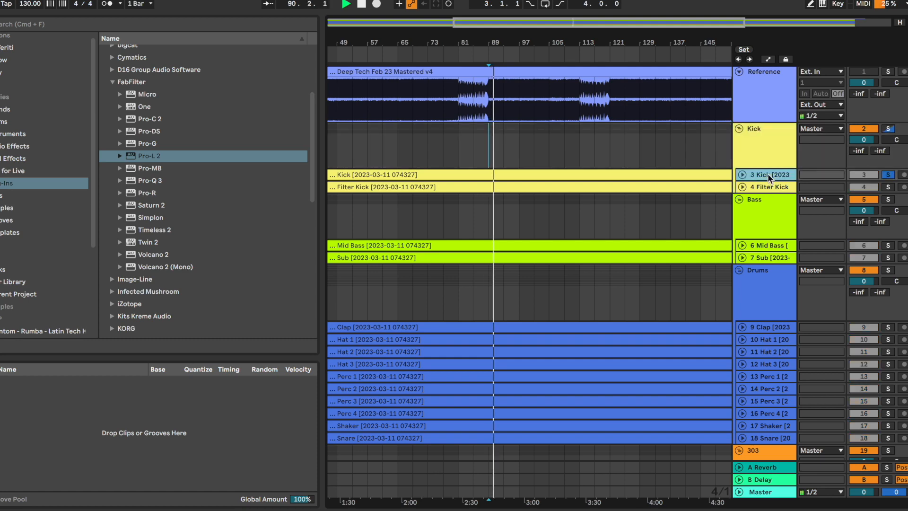
key("u")
left_click(518, 197)
key("plus")
key("plus")
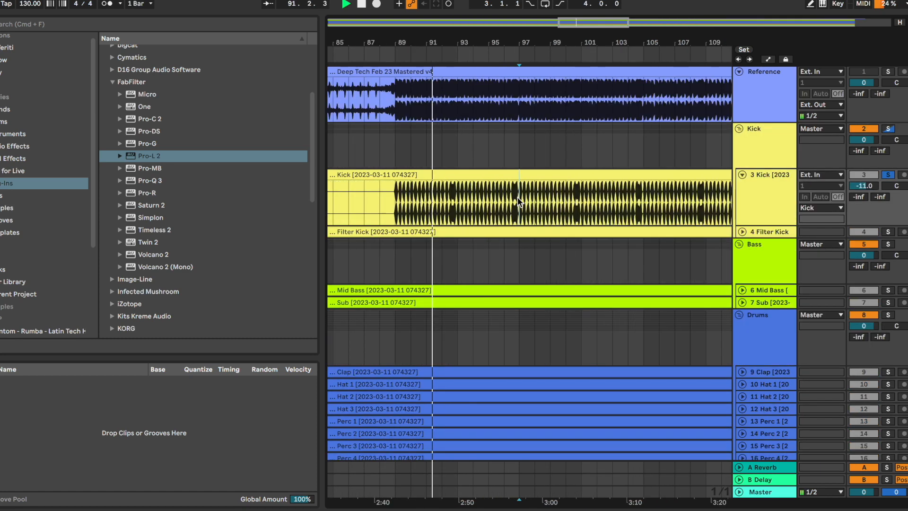
key("s")
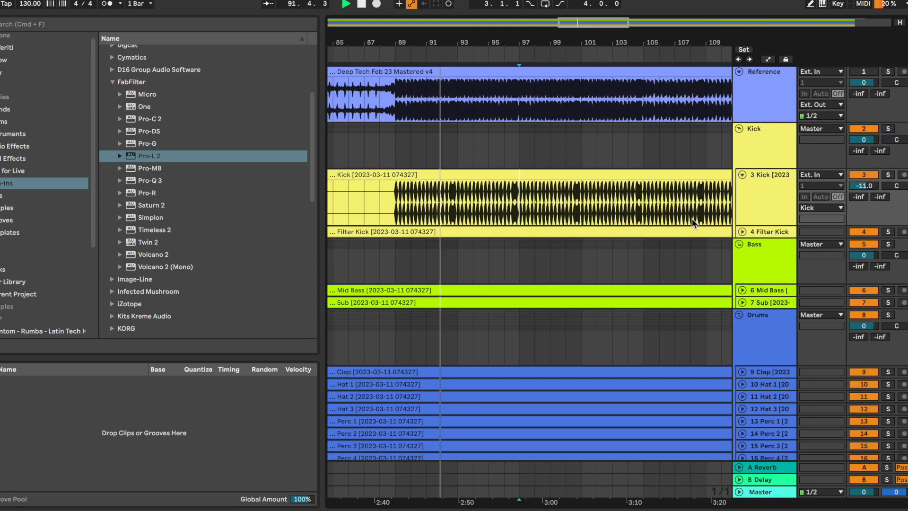
Unfold the Filter Kick, Mid Bass and Sub tracks and compare their waveforms with the kick around bar 89
left_click(742, 232)
left_click(614, 213)
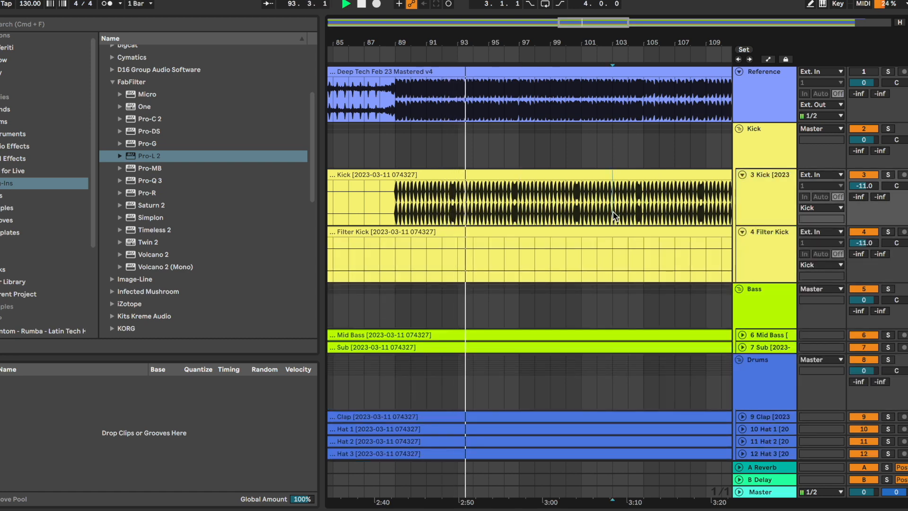
scroll(612, 211, "down", 4)
left_click(768, 218)
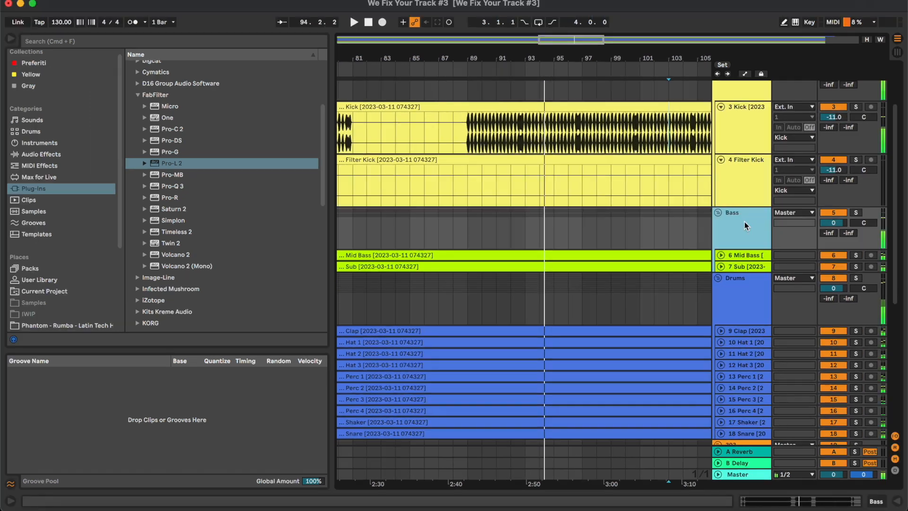
left_click(721, 256)
left_click(721, 307)
scroll(657, 170, "up", 3)
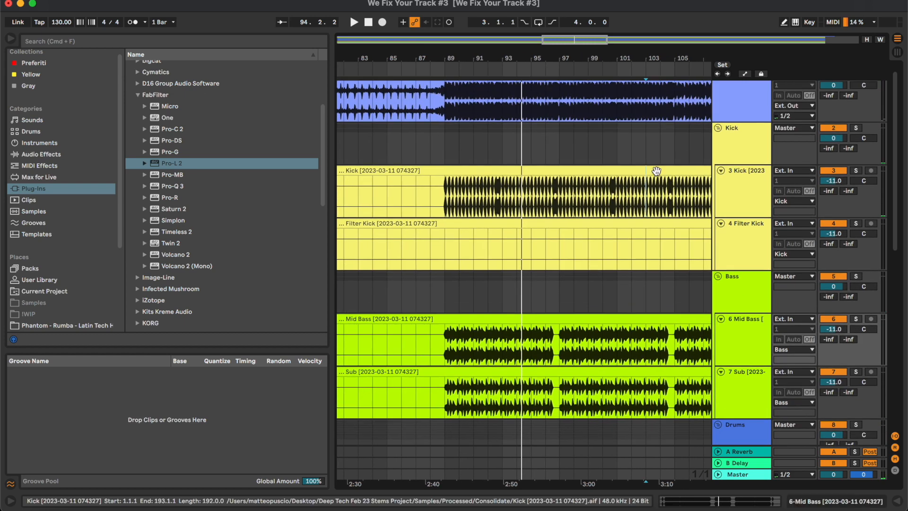
scroll(656, 171, "down", 5)
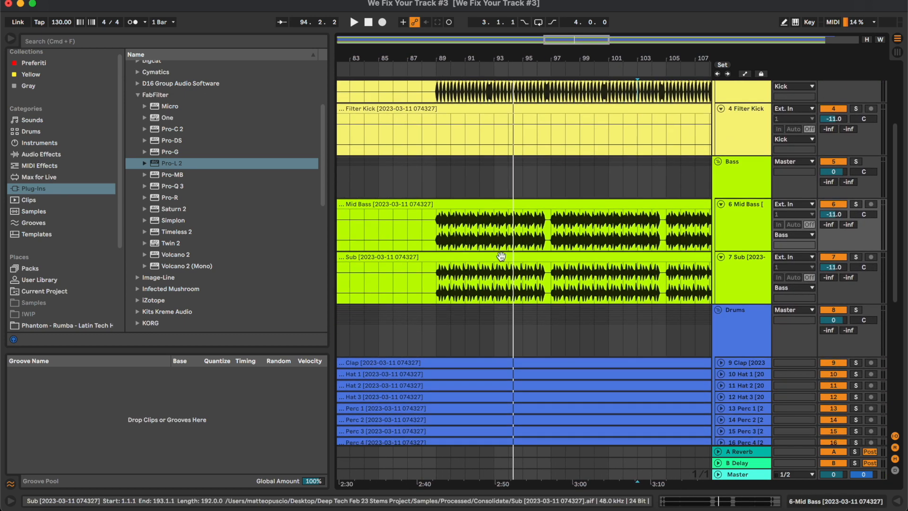
scroll(502, 256, "up", 5)
Check the kick and bass channel levels in the Session View mixer during playback, and return to the Arrangement View
double_click(743, 196)
scroll(553, 207, "down", 3)
scroll(552, 207, "left", 1)
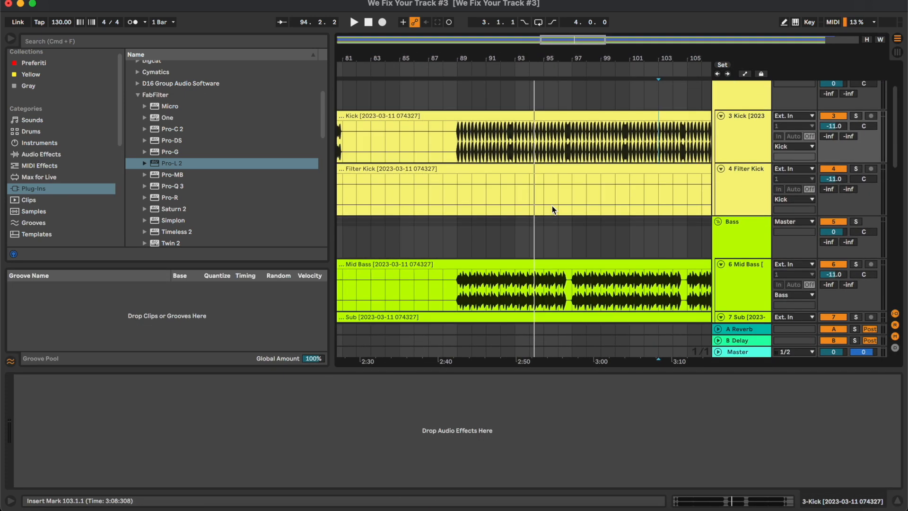
key("Tab")
key("space")
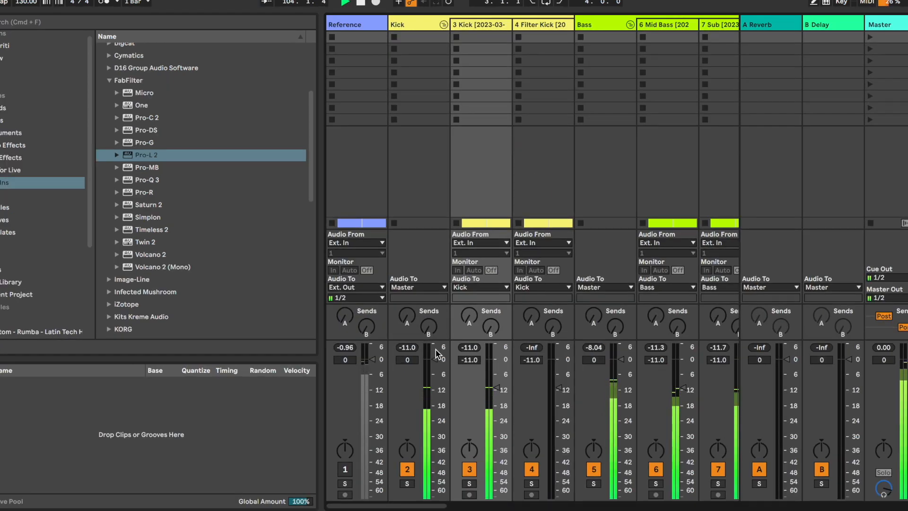
key("space")
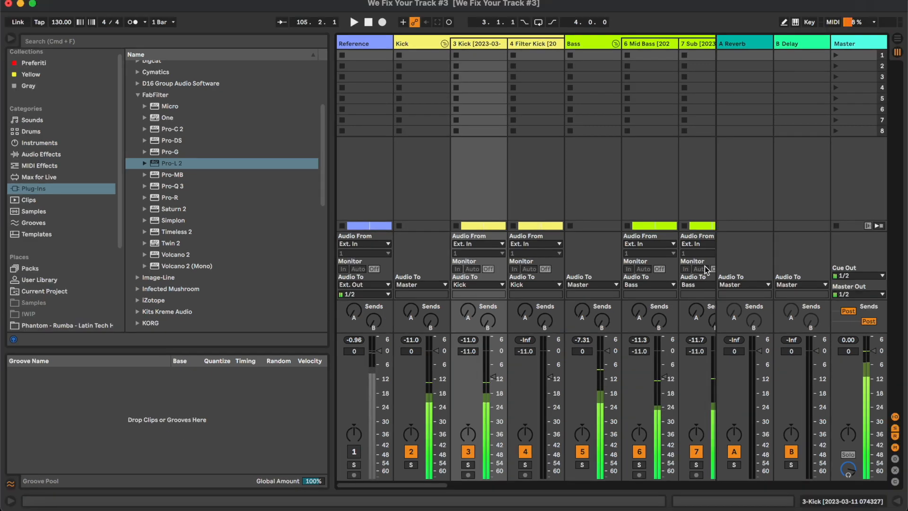
key("Tab")
Load the Xfer Records LFOTool plug-in on the Bass group track
left_click(742, 263)
scroll(742, 263, "down", 3)
left_click(739, 166)
left_click(739, 177)
scroll(565, 213, "down", 3)
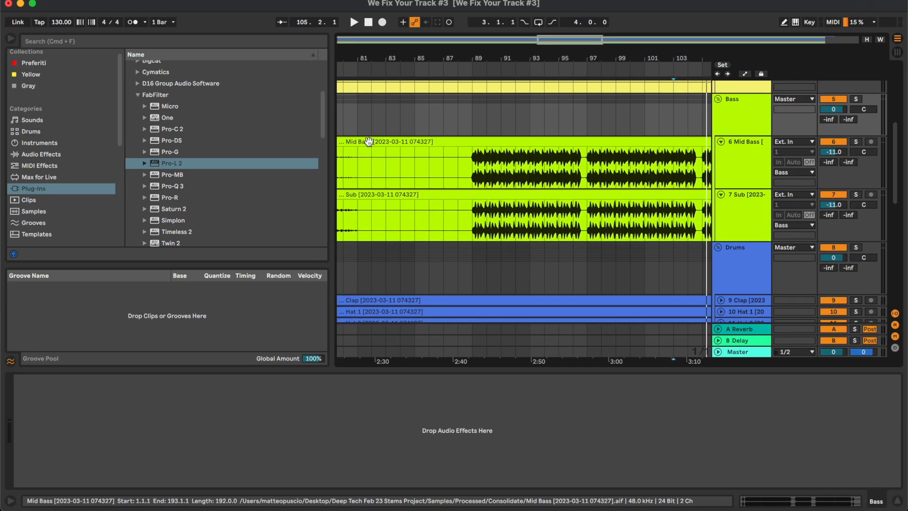
left_click(138, 95)
left_click(493, 117)
scroll(251, 189, "down", 10)
double_click(158, 229)
left_click_drag(165, 219, 547, 131)
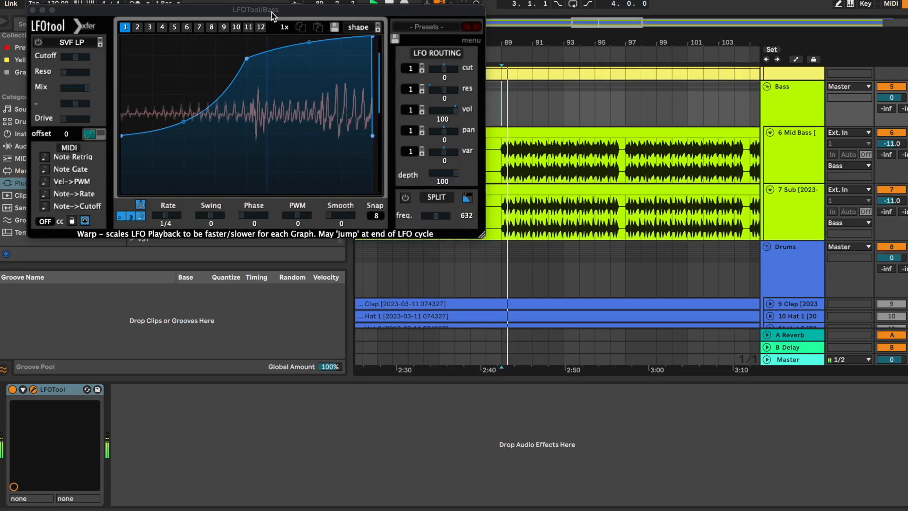
Shape the LFOTool curve into a deep sidechain duck that starts near zero and rises steeply to full level by mid-cycle
left_click_drag(272, 12, 553, 219)
left_click_drag(527, 265, 528, 239)
left_click_drag(653, 245, 651, 226)
left_click_drag(404, 343, 404, 396)
left_click_drag(466, 370, 465, 384)
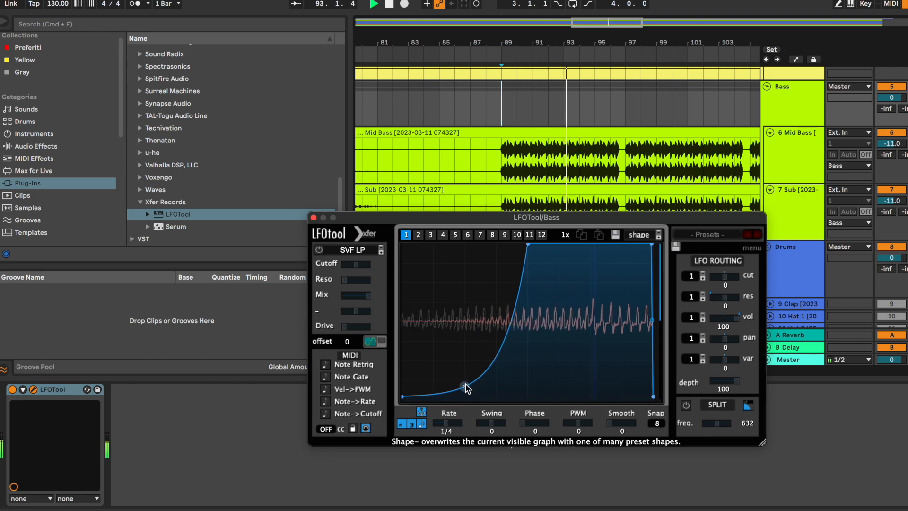
left_click(313, 219)
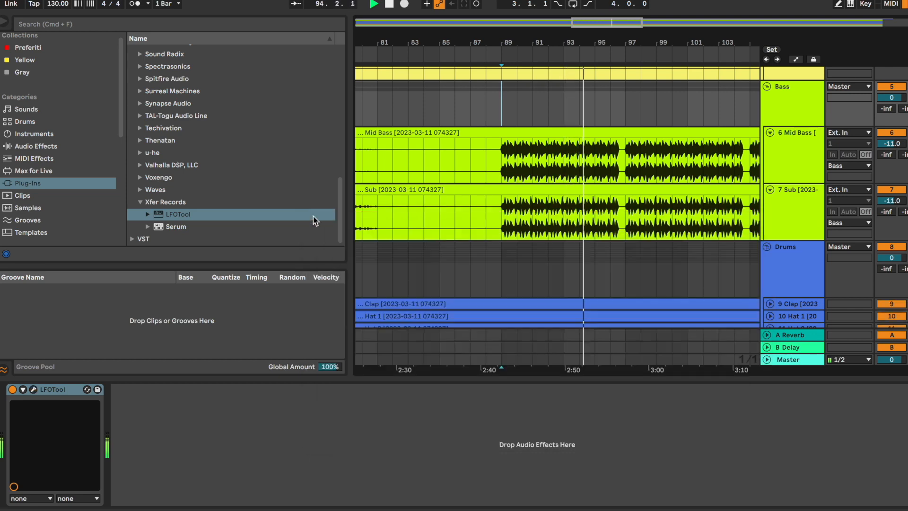
Set the Bass group's volume to -1.0 dB
scroll(875, 144, "up", 3)
left_click(891, 149)
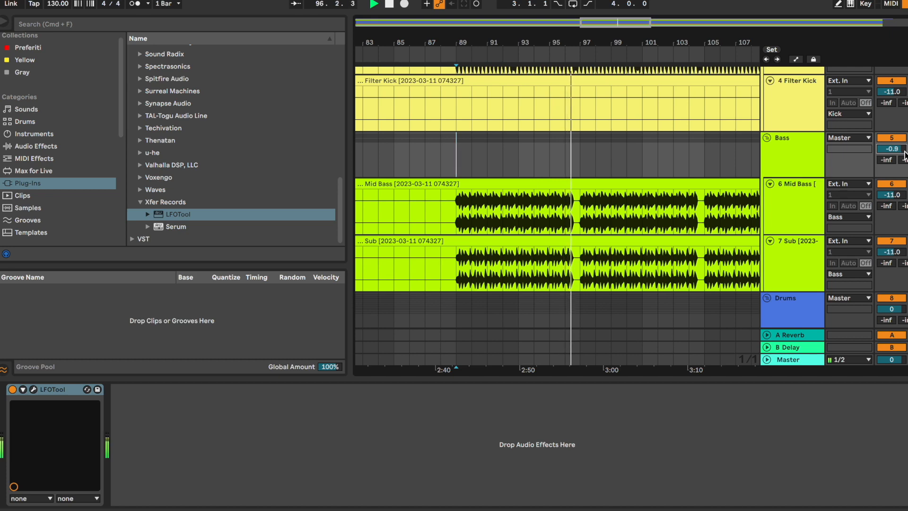
Raise the gain of the Pro-L 2 on the Master track to +6.0 dB and close its window
left_click(795, 360)
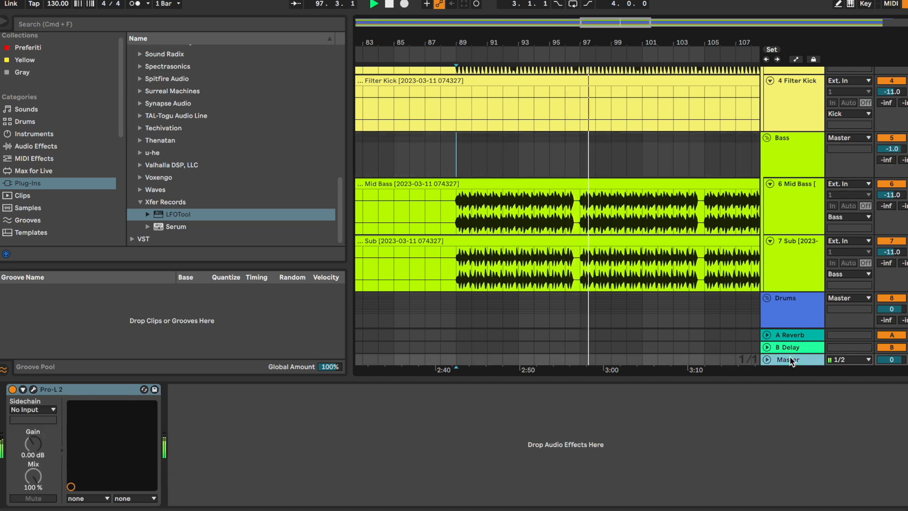
left_click(33, 388)
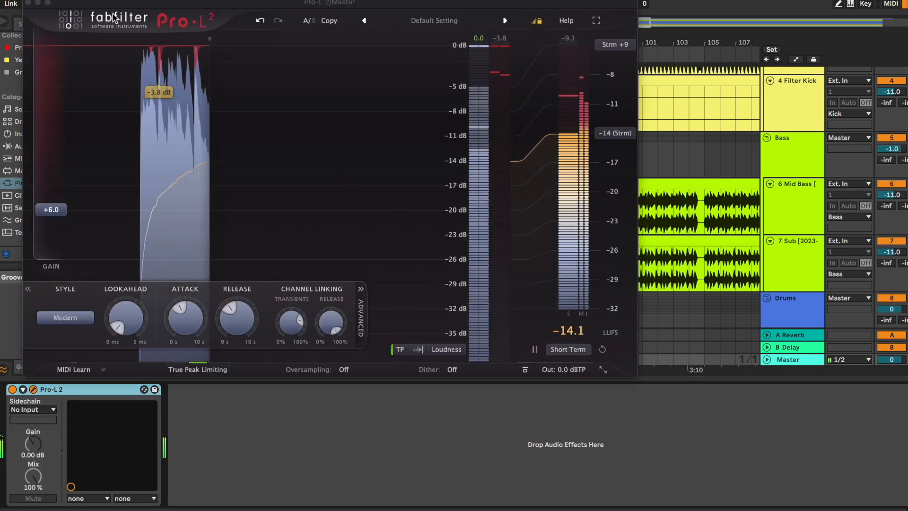
left_click(28, 3)
Lower the system volume and replay the mix from bar 89
key("XF86AudioLowerVolume")
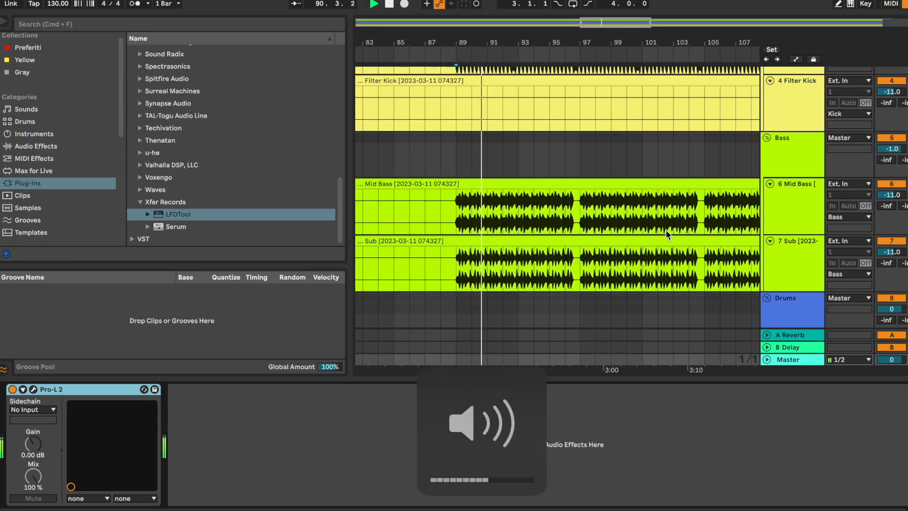
left_click(487, 201)
scroll(478, 153, "up", 4)
left_click(479, 137)
key("space")
key("space")
scroll(480, 129, "down", 5)
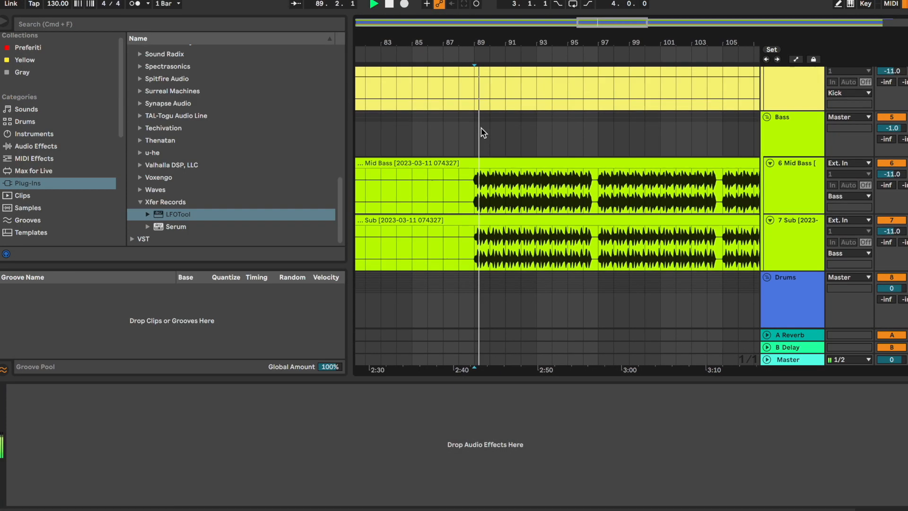
Solo the Mid Bass track and load an EQ Eight on it
left_click(481, 195)
key("plus")
key("plus")
left_click(784, 198)
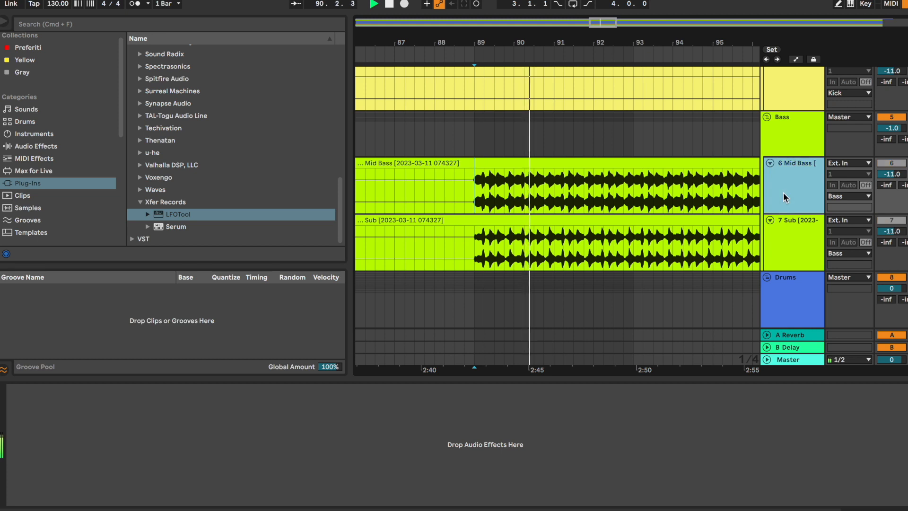
left_click(38, 146)
left_click(168, 87)
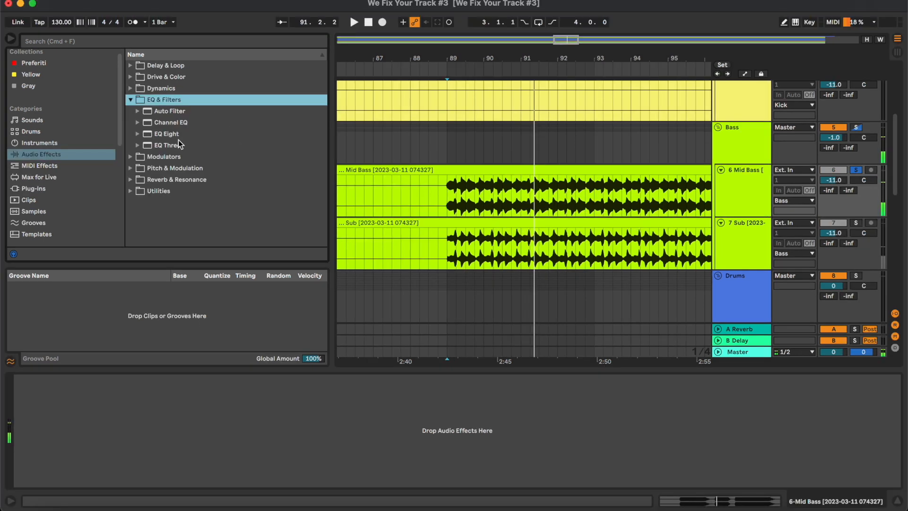
double_click(182, 129)
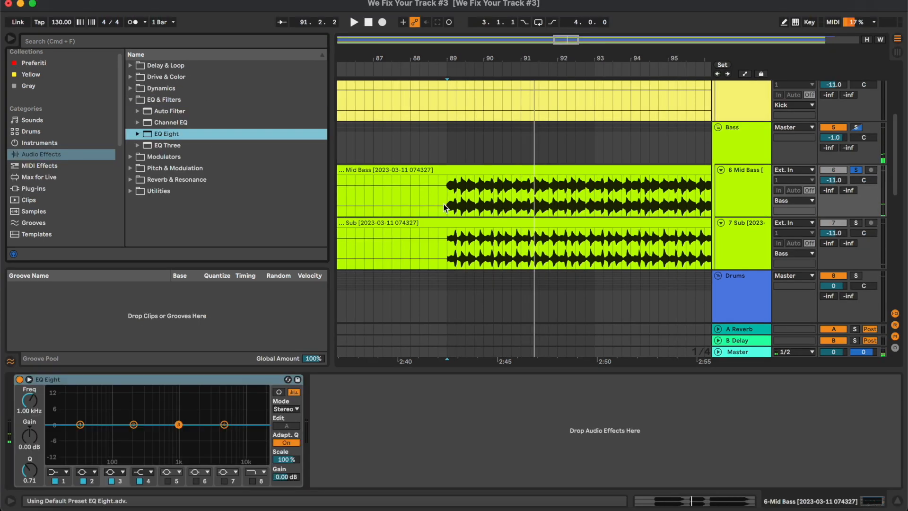
Play the soloed Mid Bass and turn band 2 of its EQ Eight into a low cut at about 200 Hz
key("space")
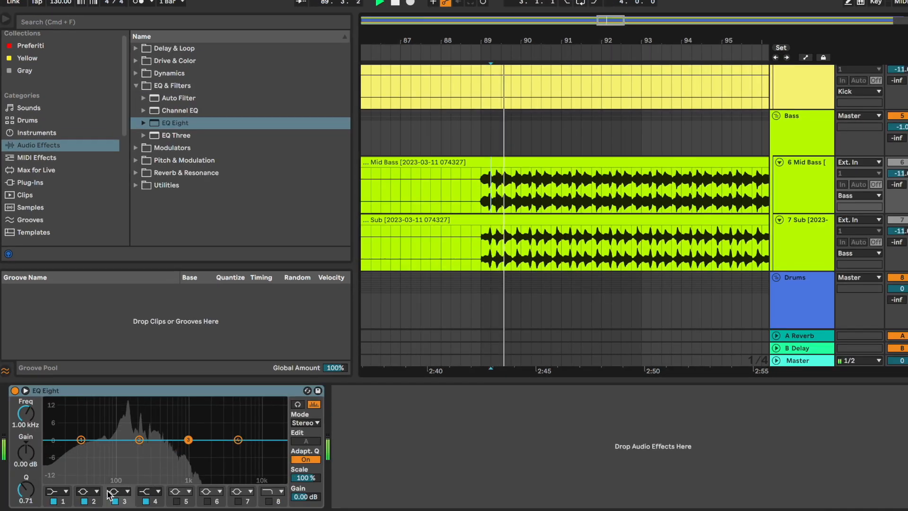
left_click(86, 472)
left_click(83, 422)
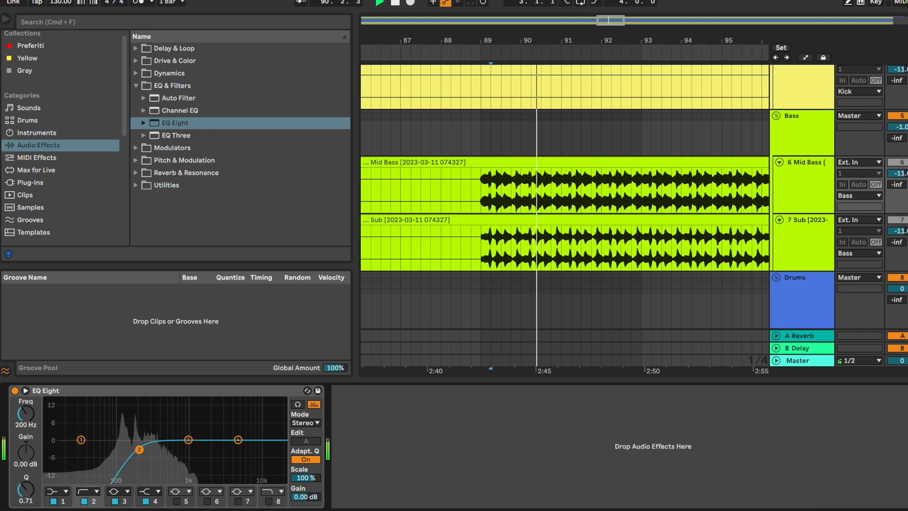
Solo the Sub track, load an EQ Eight on it and enable band 8 as a high cut at 186 Hz
left_click(803, 233)
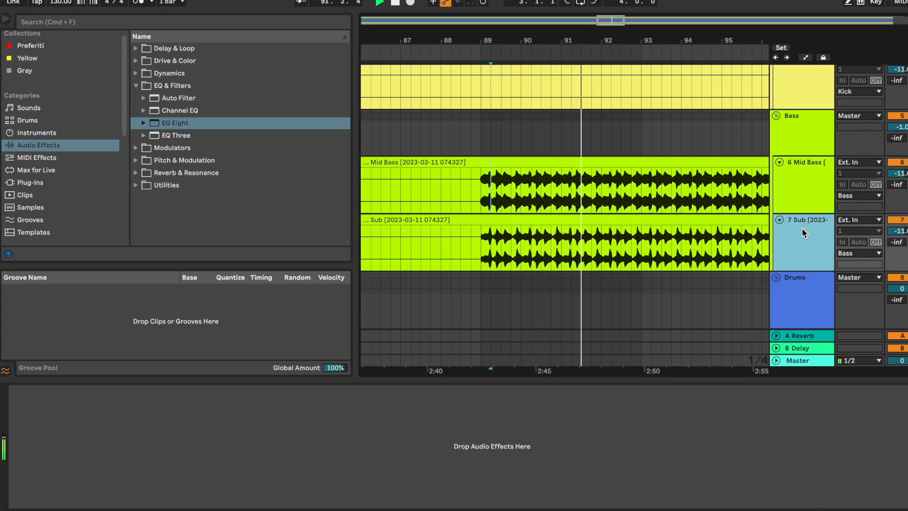
double_click(235, 121)
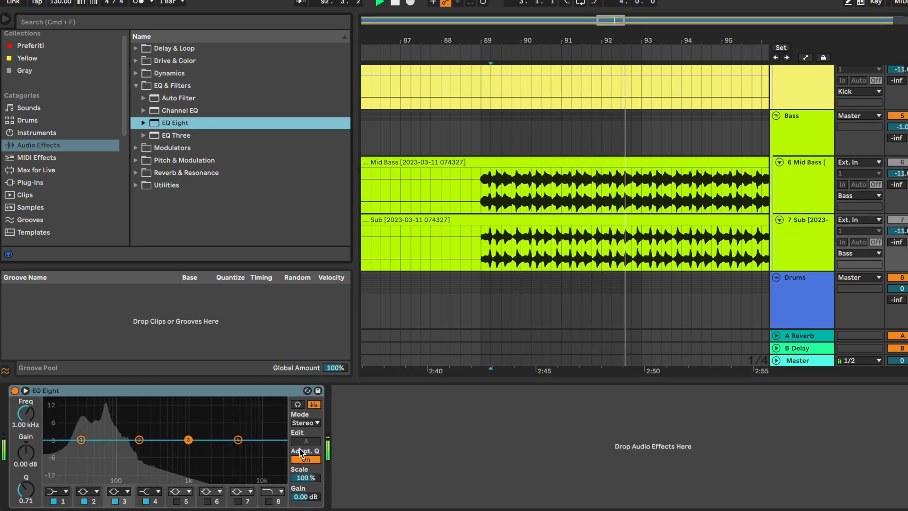
left_click(268, 502)
left_click_drag(280, 450, 137, 450)
key("space")
Add a Glue Compressor after the Sub's EQ Eight with a threshold of -8.57 dB and a makeup gain of 4 dB
left_click(164, 74)
left_click(157, 90)
left_click_drag(180, 134, 395, 421)
left_click(449, 248)
key("space")
left_click_drag(379, 460, 378, 480)
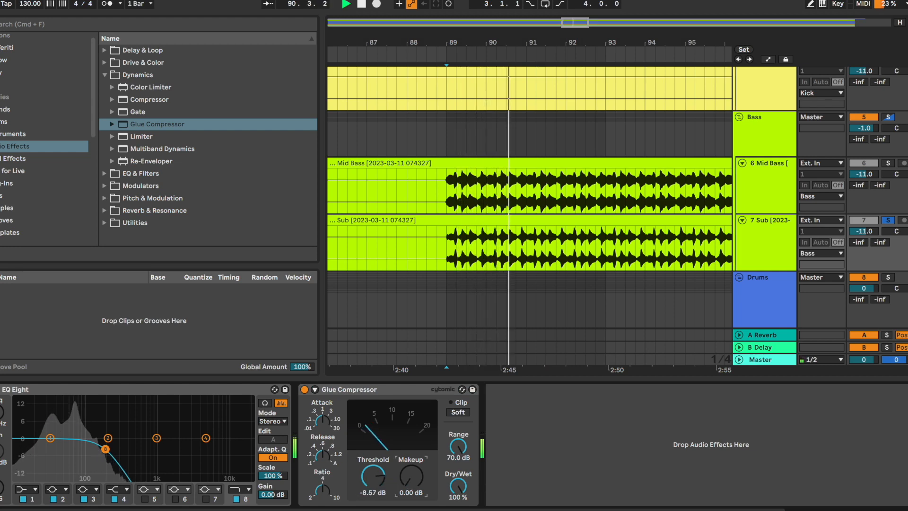
left_click(412, 476)
type("4")
key("Return")
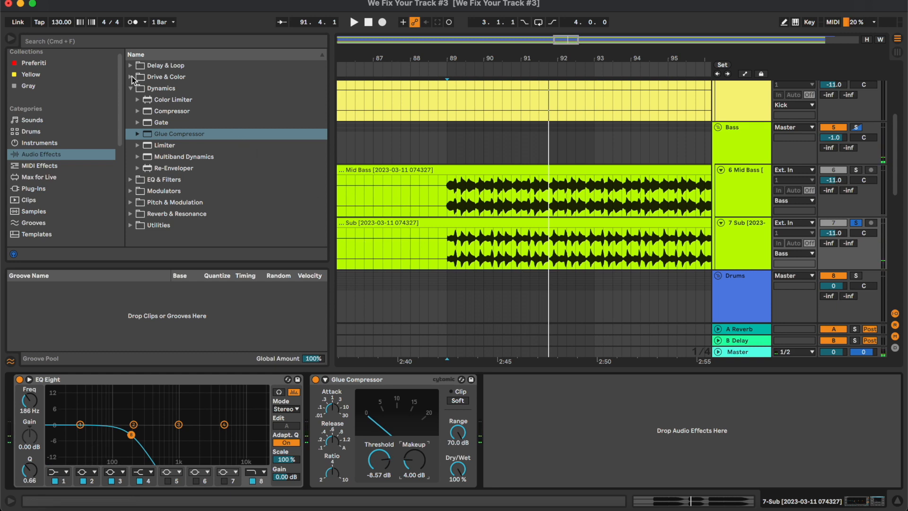
Insert a Saturator between the Sub's EQ Eight and Glue Compressor with 3.38 dB drive and 71.4 % dry/wet
left_click(131, 77)
left_click(138, 180)
left_click(137, 179)
left_click_drag(168, 180, 336, 450)
key("space")
left_click_drag(324, 406, 324, 398)
left_click_drag(319, 431, 319, 434)
left_click_drag(429, 488, 429, 507)
Unsolo the Sub track and bring up the Mid Bass track's effect chain while the full mix plays
left_click(790, 262)
key("s")
left_click(784, 197, "shift")
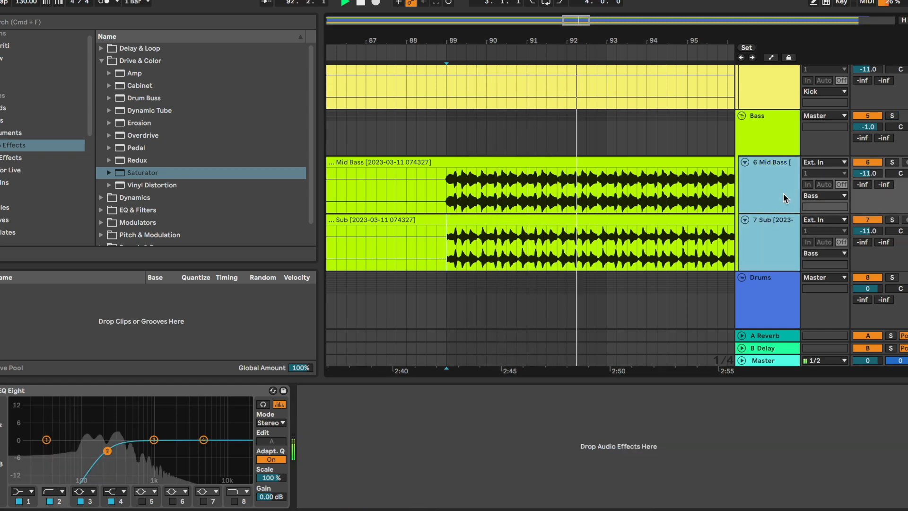
Set the Bass group's volume to -2.0 dB in the Session View mixer and return to the arrangement
left_click(668, 183)
scroll(668, 182, "up", 3)
left_click(772, 97)
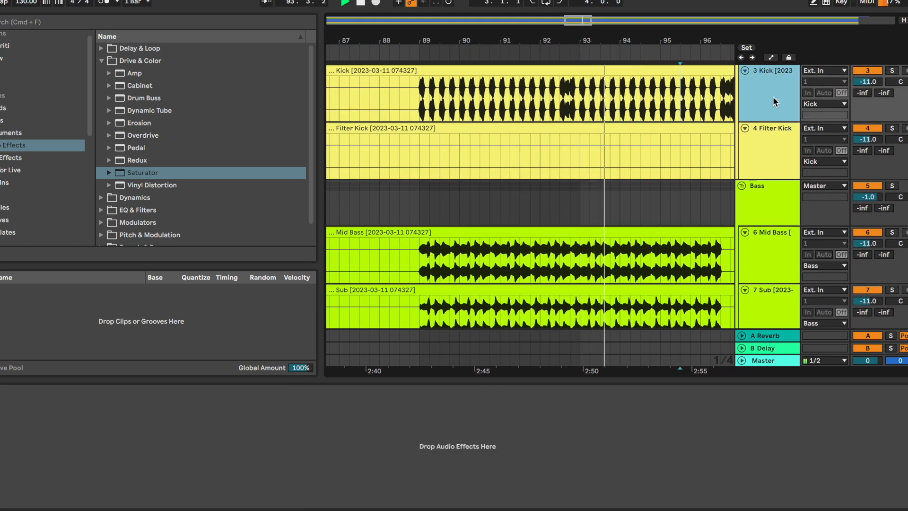
key("Tab")
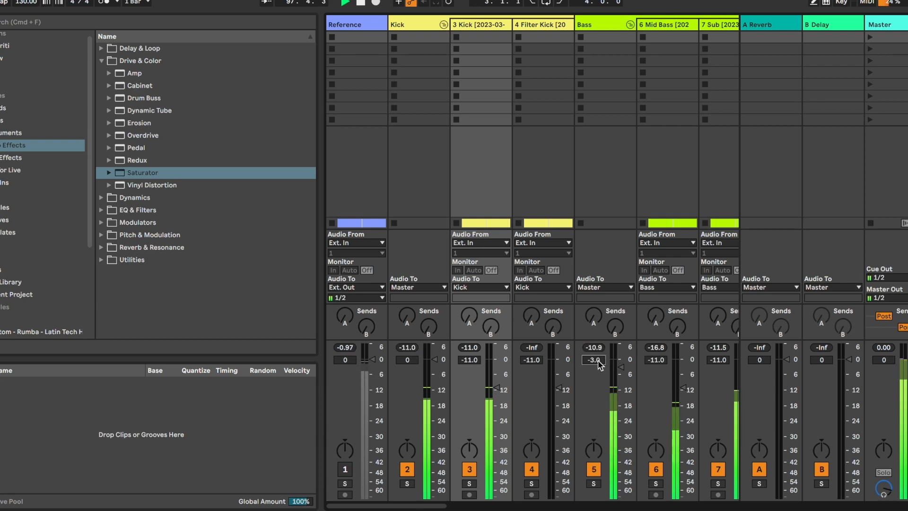
key("Tab")
Solo the Sub track and change band 1 of its EQ Eight to a low cut slightly above 30 Hz
left_click(771, 245)
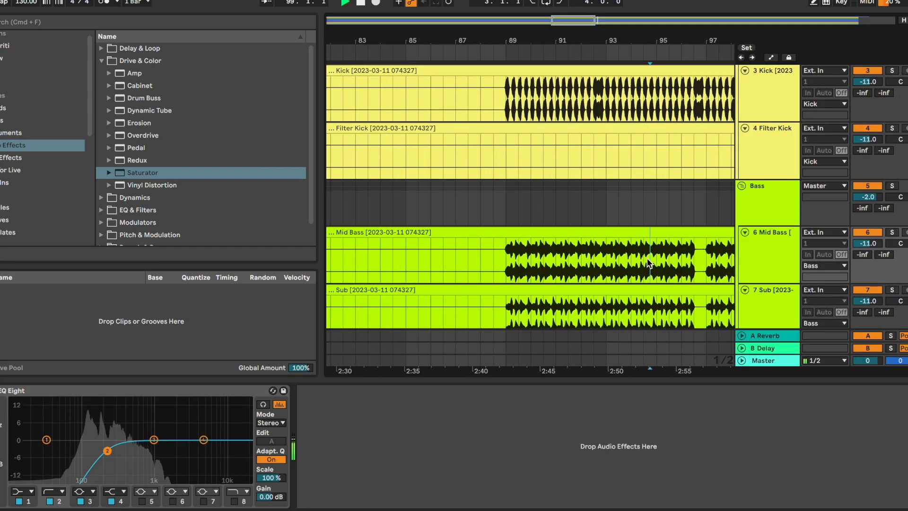
scroll(649, 263, "down", 3)
left_click(575, 168)
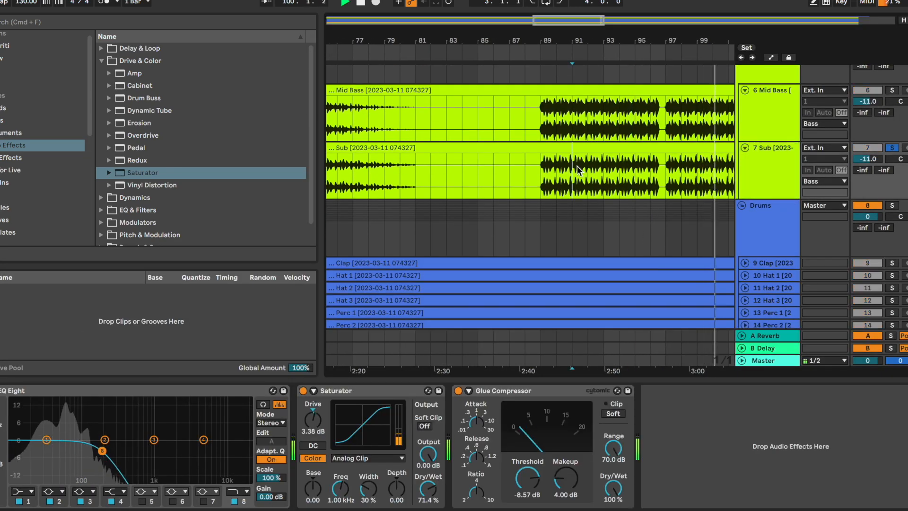
left_click(22, 491)
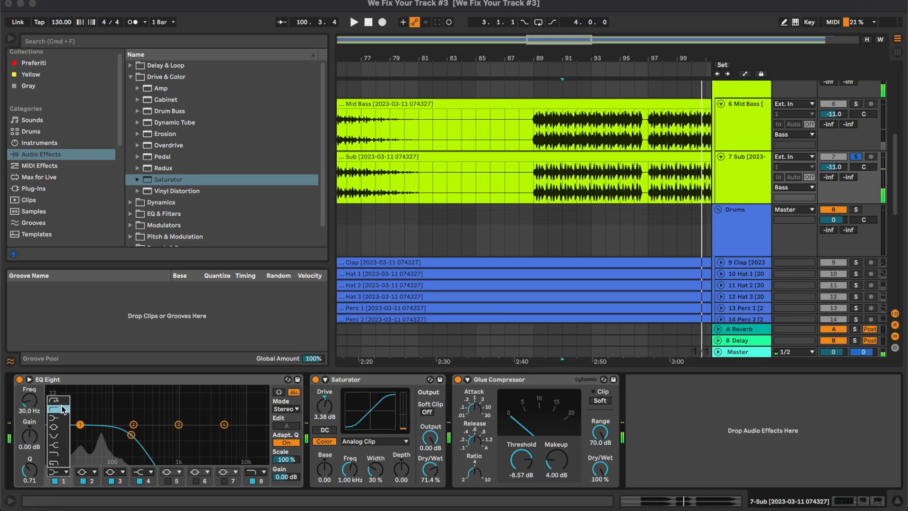
left_click(63, 409)
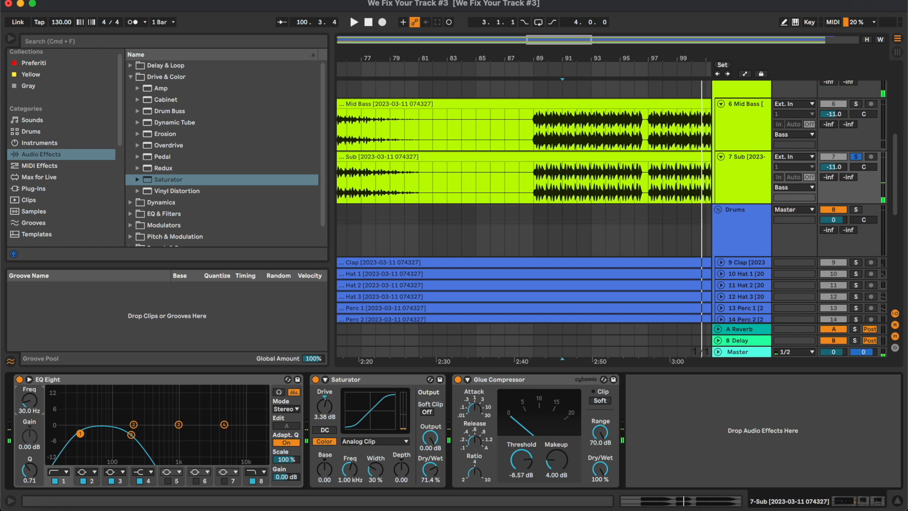
left_click_drag(29, 400, 29, 397)
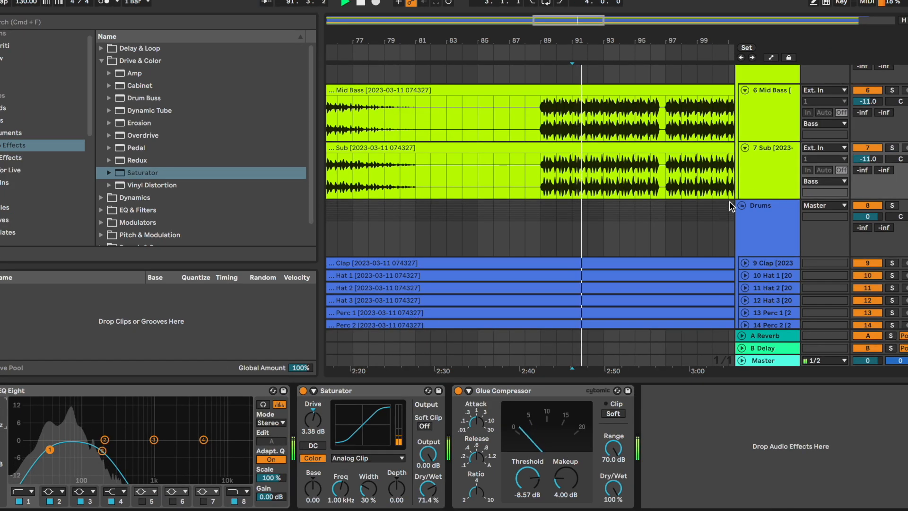
Play the full mix from bar 91 and look over the Kick and Reference tracks
left_click(732, 191)
scroll(757, 185, "up", 8)
left_click(768, 150)
scroll(767, 150, "down", 9)
scroll(768, 150, "up", 3)
scroll(767, 118, "up", 3)
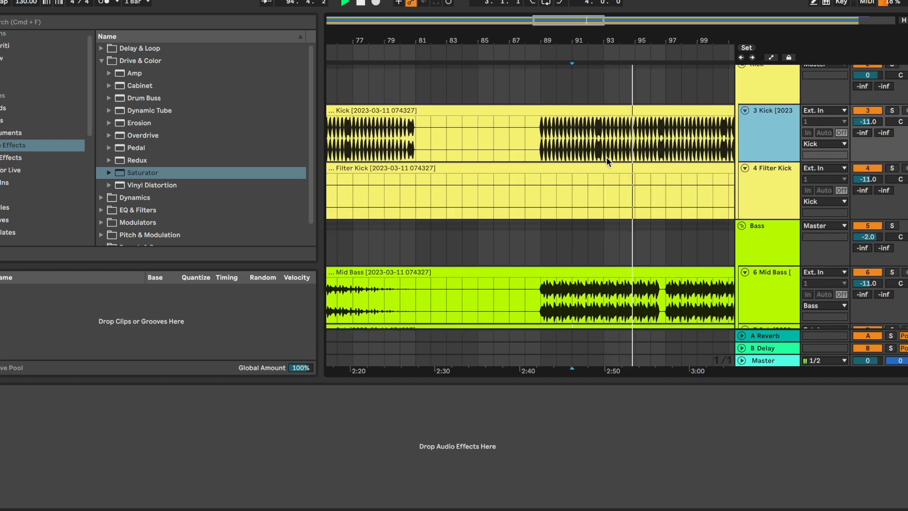
scroll(606, 157, "up", 1)
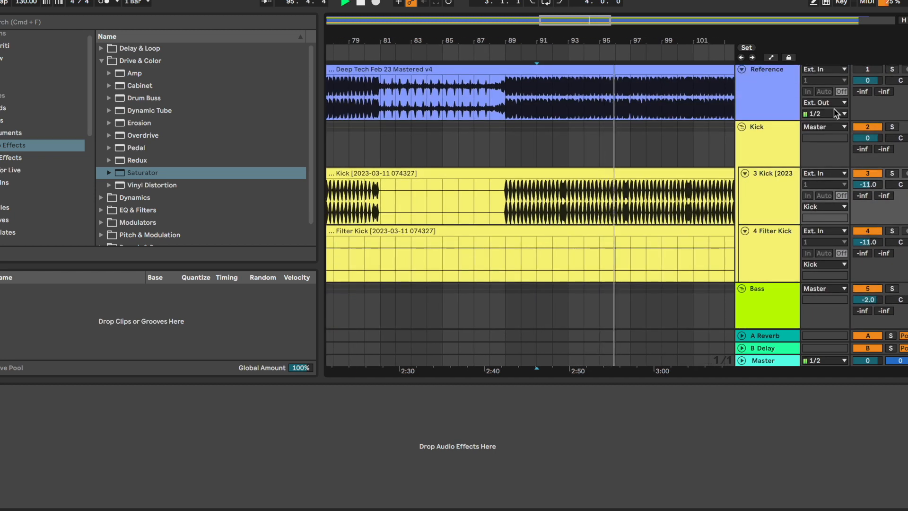
left_click(767, 92)
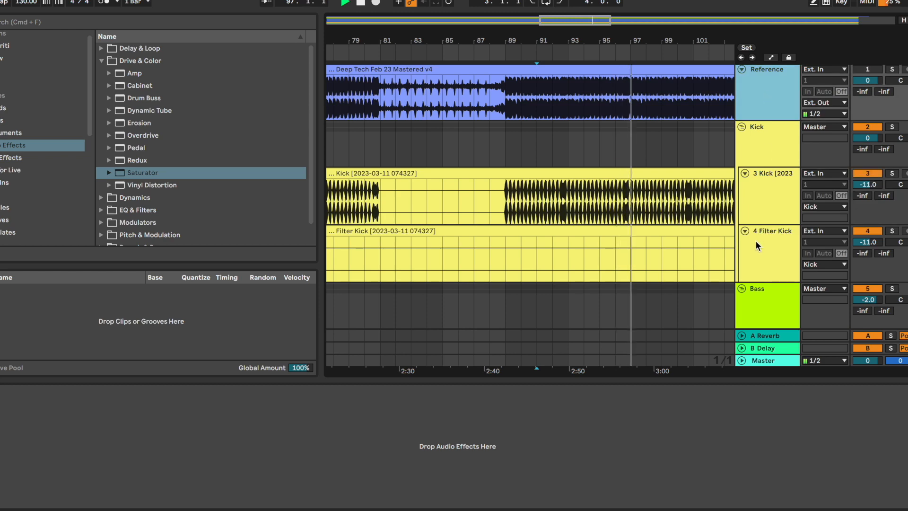
Check the Sub track's effect chain against the playing mix and go back to the Kick track
scroll(753, 248, "down", 5)
left_click(752, 247)
left_click(629, 242)
scroll(650, 242, "down", 3)
scroll(650, 243, "right", 3)
left_click(455, 228)
scroll(499, 213, "up", 3)
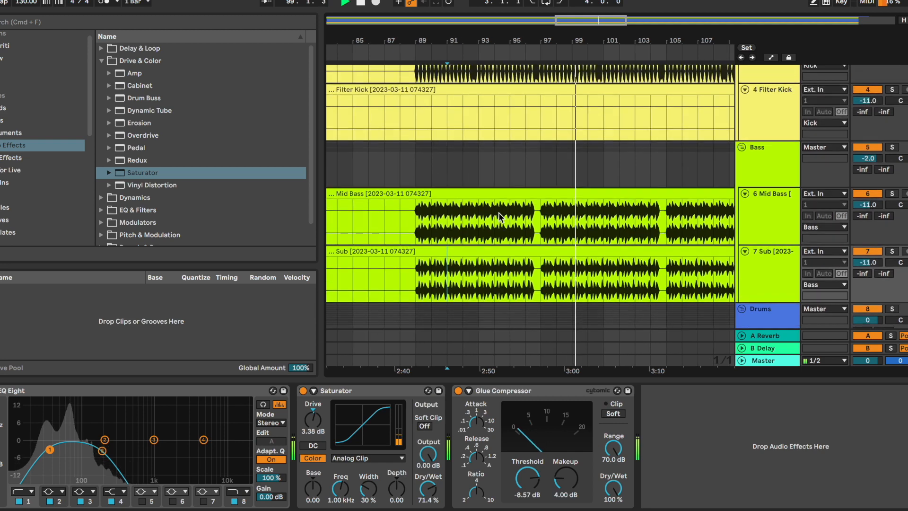
scroll(573, 209, "up", 3)
scroll(573, 209, "left", 1)
left_click(762, 137)
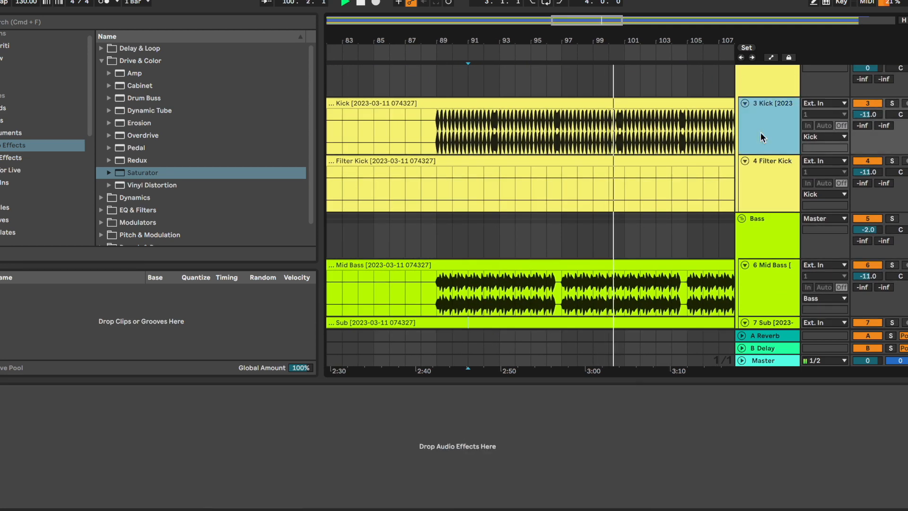
scroll(769, 156, "up", 2)
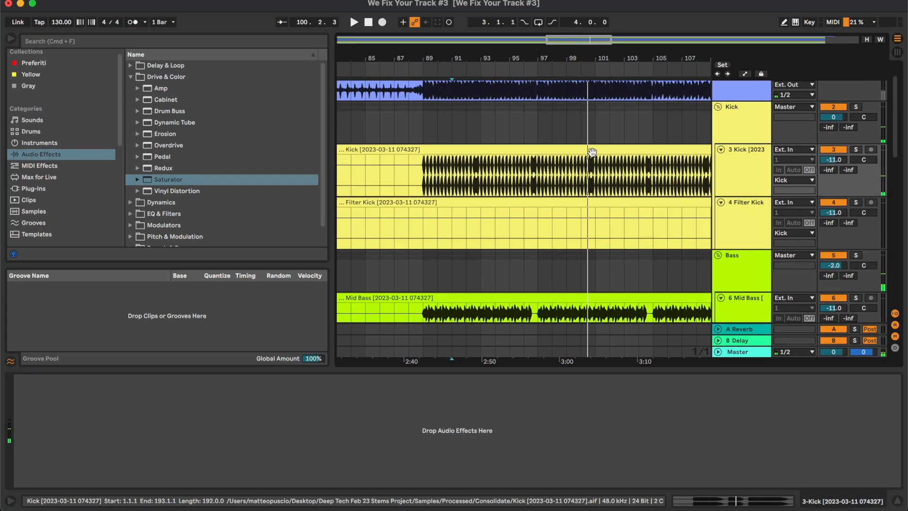
Load FabFilter Pro-Q 3 on the Kick group, solo the group and place the plug-in window clear of the browser
left_click(752, 137)
left_click(35, 188)
scroll(212, 122, "up", 15)
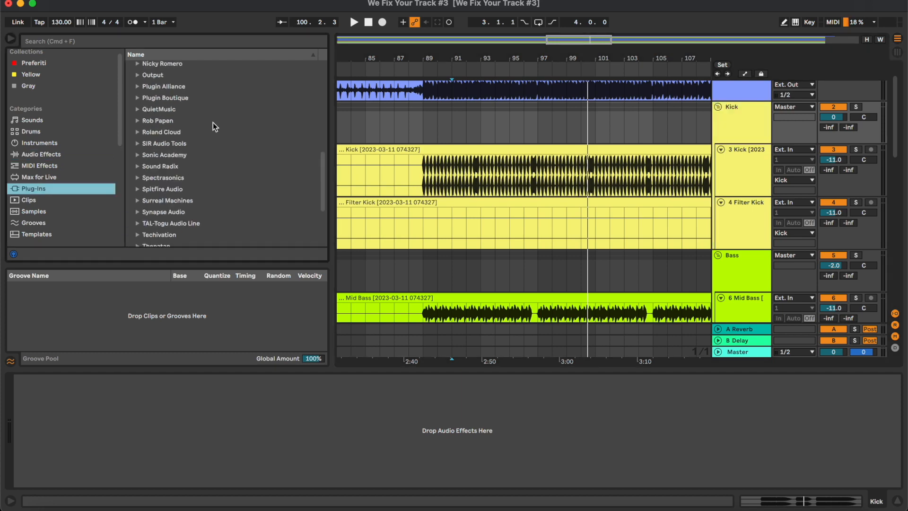
scroll(186, 111, "up", 1)
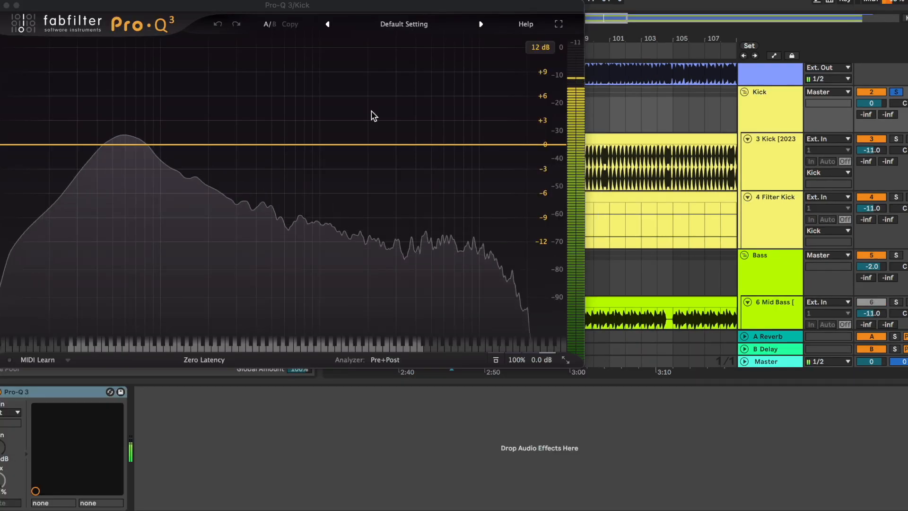
left_click_drag(254, 4, 419, 5)
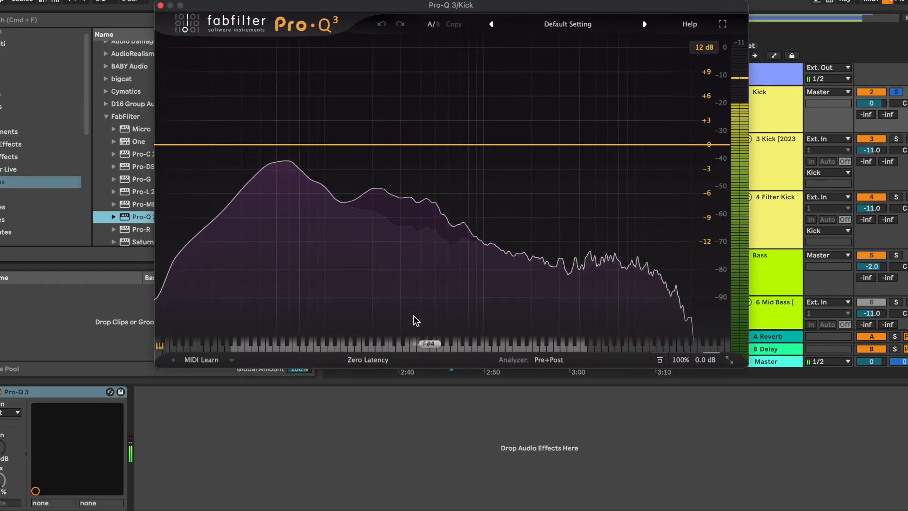
Add a bell band from the kick's spectrum in Pro-Q 3 and place it at about 219 Hz with -2.18 dB gain
mouse_move(416, 318)
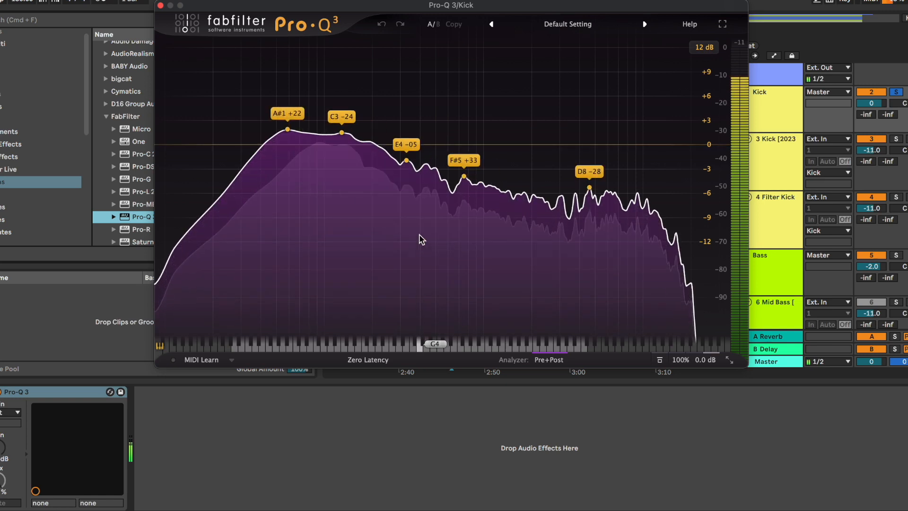
left_click_drag(405, 160, 372, 104)
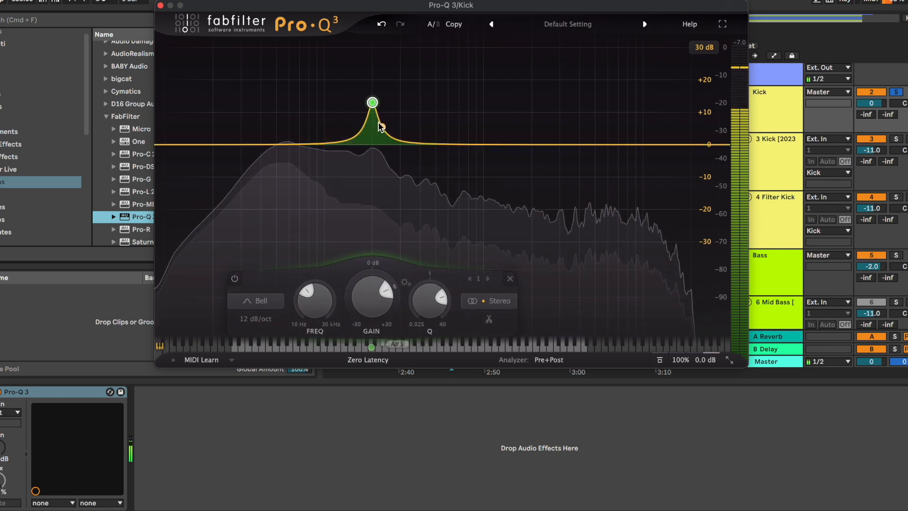
left_click_drag(372, 104, 378, 151)
Make the kick's bell band dynamic with a Q of 9.187, deepen its dynamic cut at 218.04 Hz and close Pro-Q 3
right_click(378, 151)
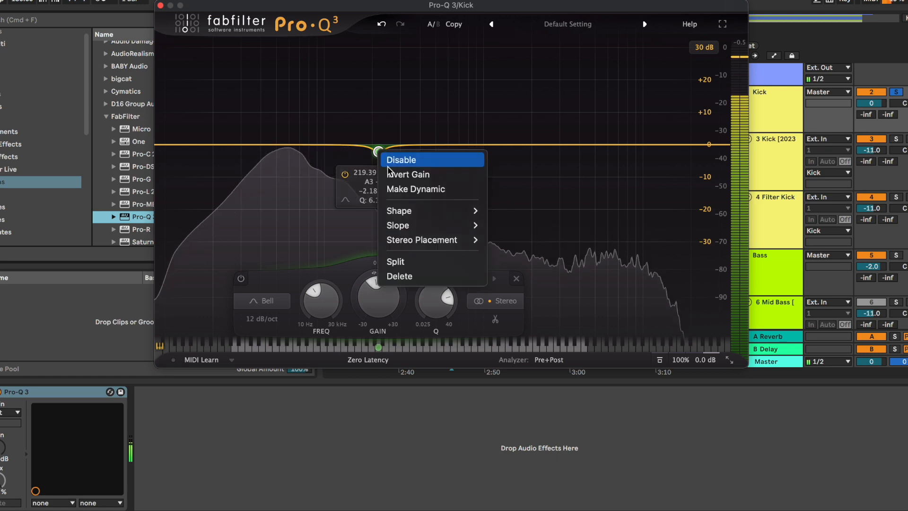
left_click(415, 189)
scroll(412, 211, "up", 3)
left_click_drag(427, 299, 428, 317)
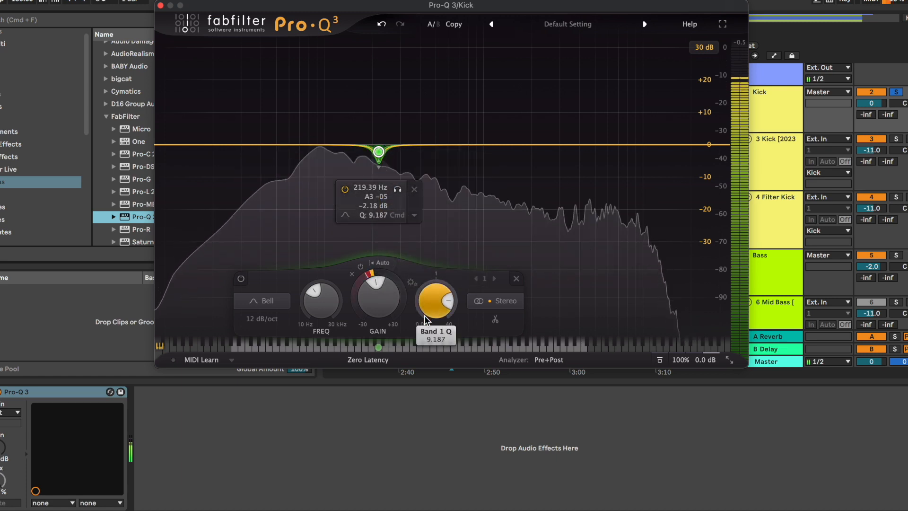
left_click_drag(378, 167, 397, 215)
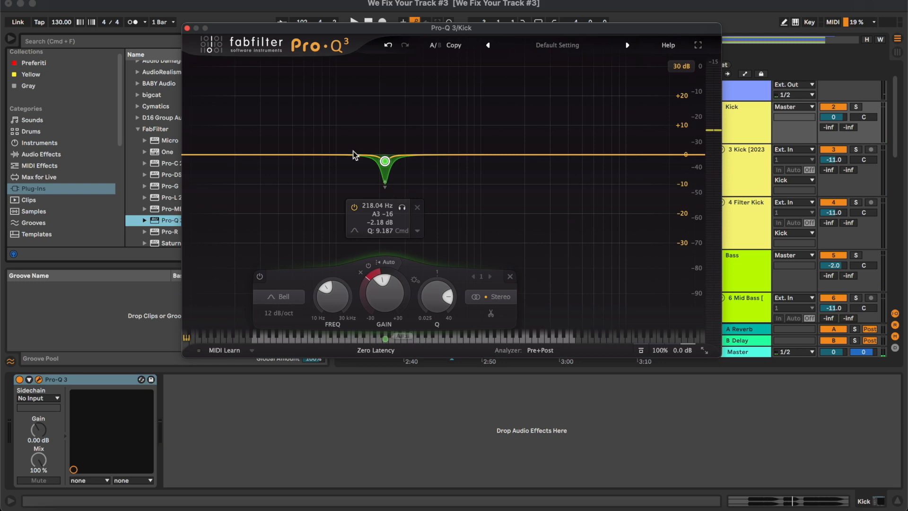
left_click(187, 28)
Play the full mix again from bar 91 to judge the kick against the bass tracks
left_click(737, 169)
scroll(628, 172, "down", 3)
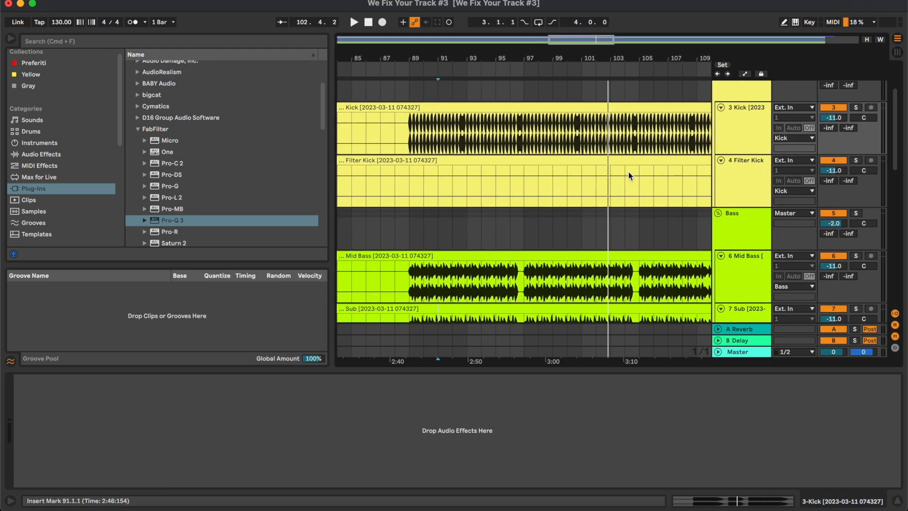
scroll(627, 172, "down", 3)
scroll(628, 171, "down", 2)
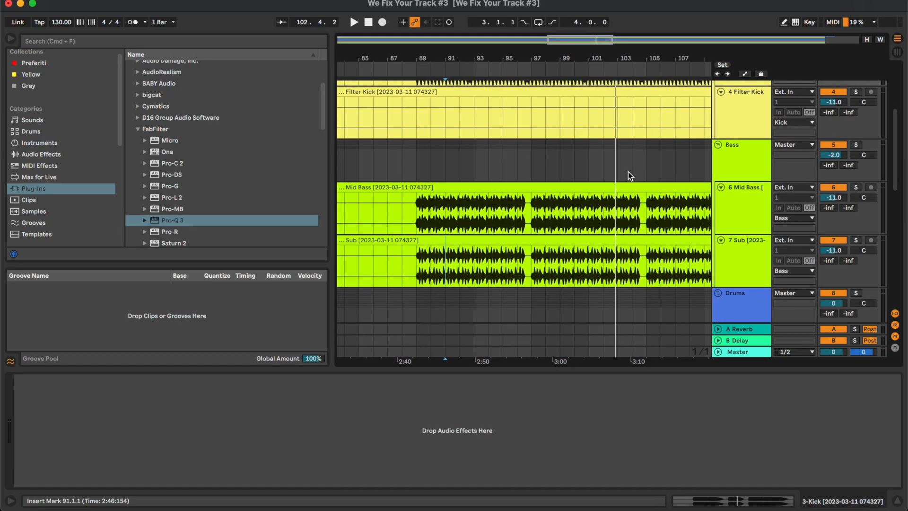
key("space")
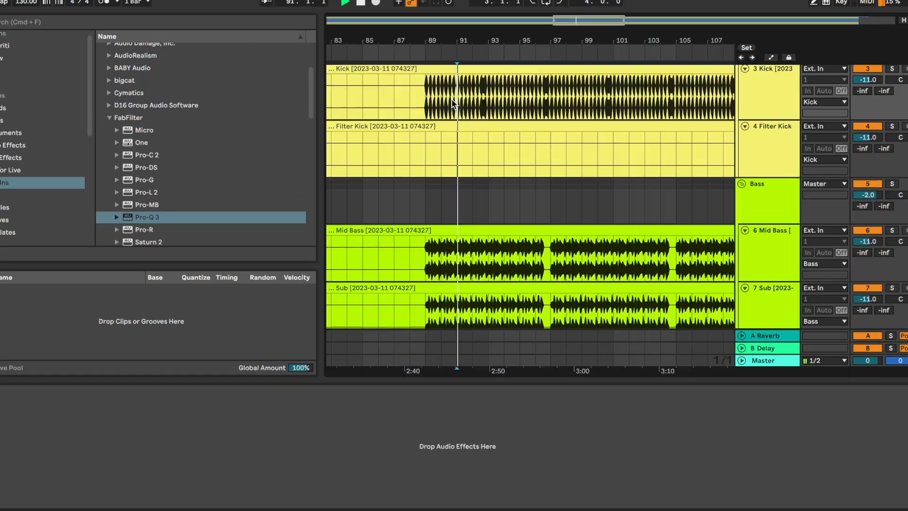
scroll(591, 226, "down", 3)
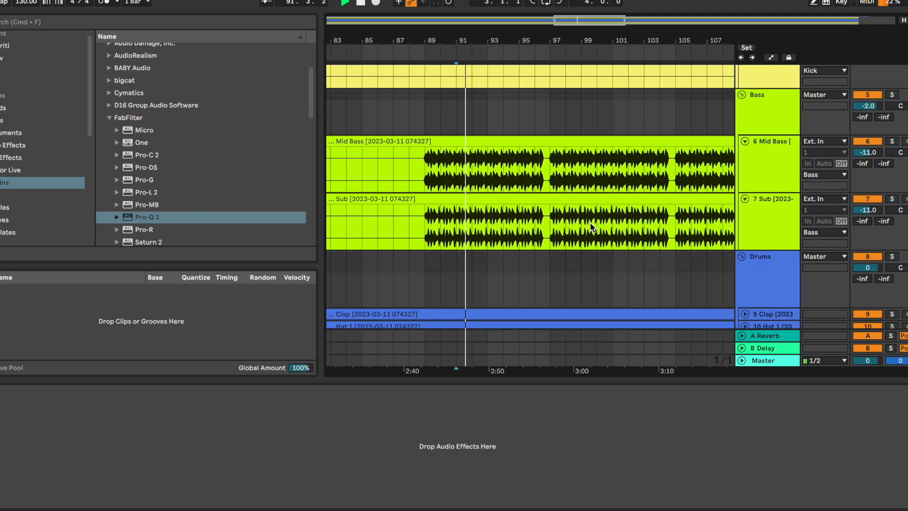
Fold the Mid Bass and Sub tracks and select the Drums group
left_click(787, 180)
left_click(778, 133)
left_click(779, 224)
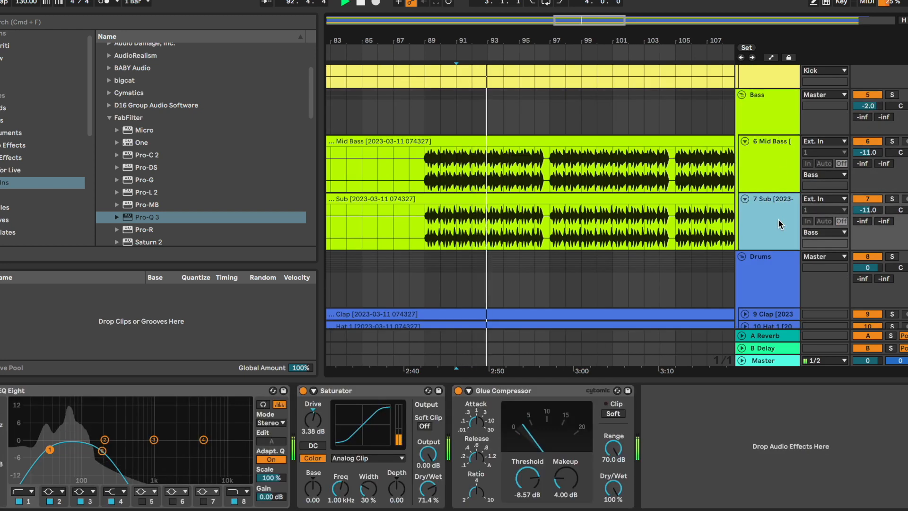
left_click(781, 173, "shift")
key("u")
scroll(781, 173, "up", 1)
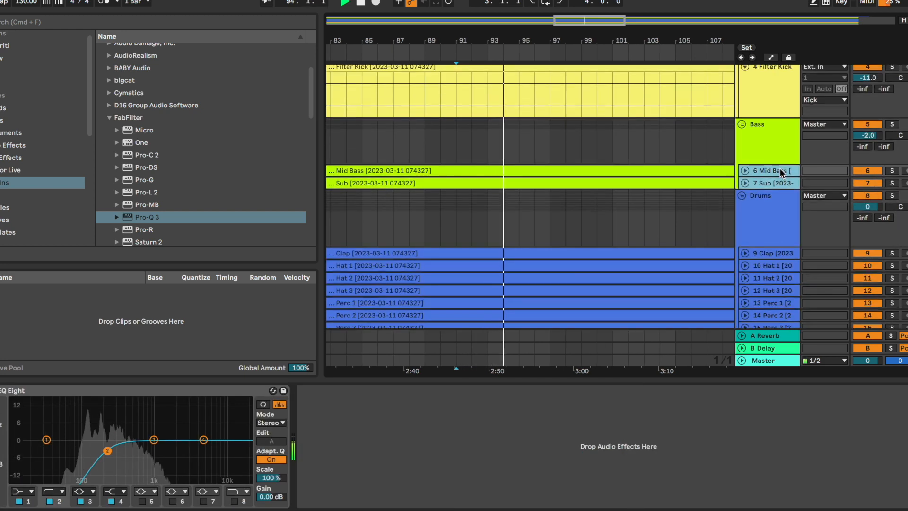
left_click(763, 224)
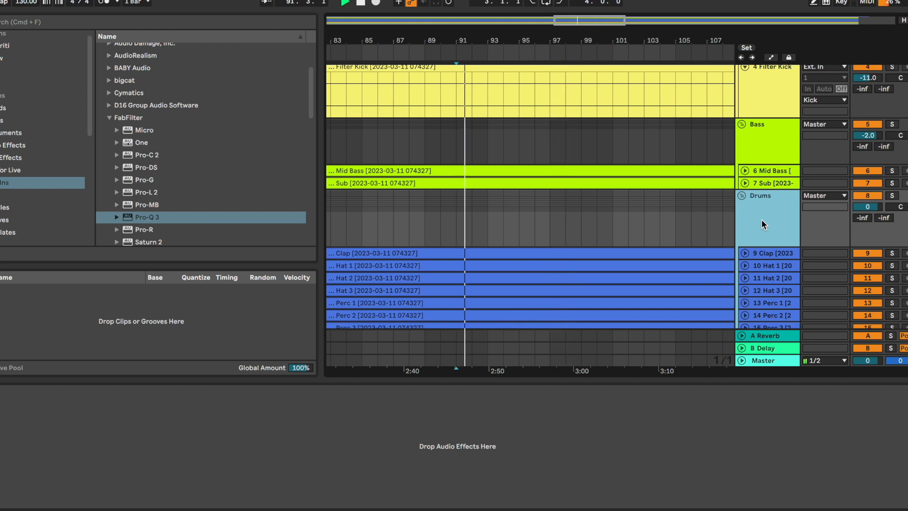
Unfold and solo the Clap track, lower its volume to -14.6 dB and set the playback start at bar 89
scroll(532, 212, "down", 4)
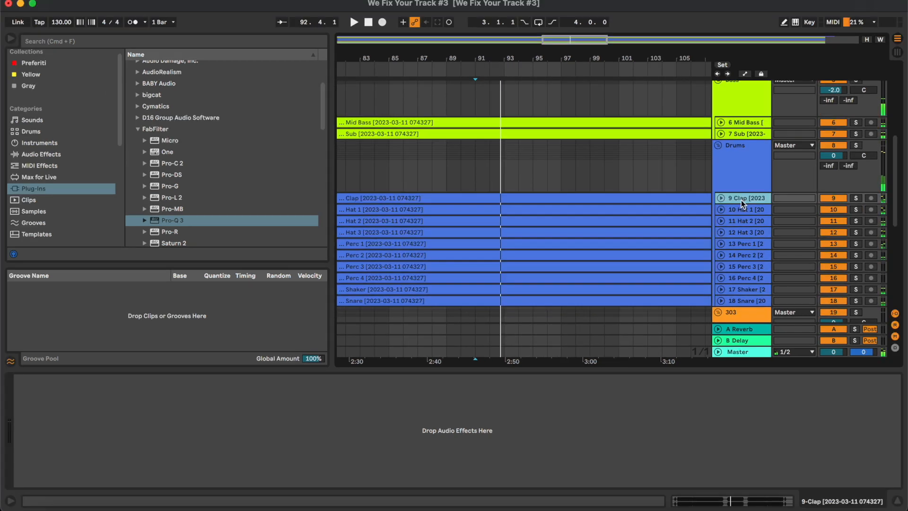
left_click(752, 193)
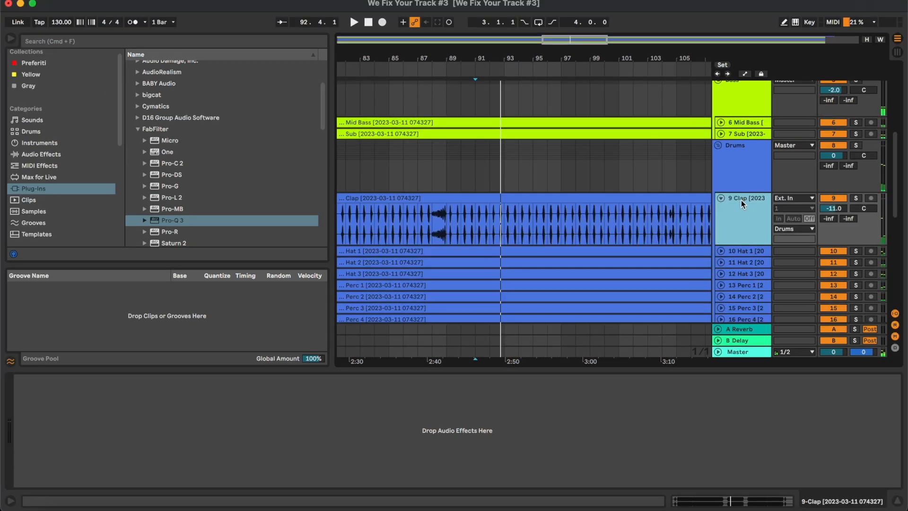
left_click(449, 215)
key("plus")
key("plus")
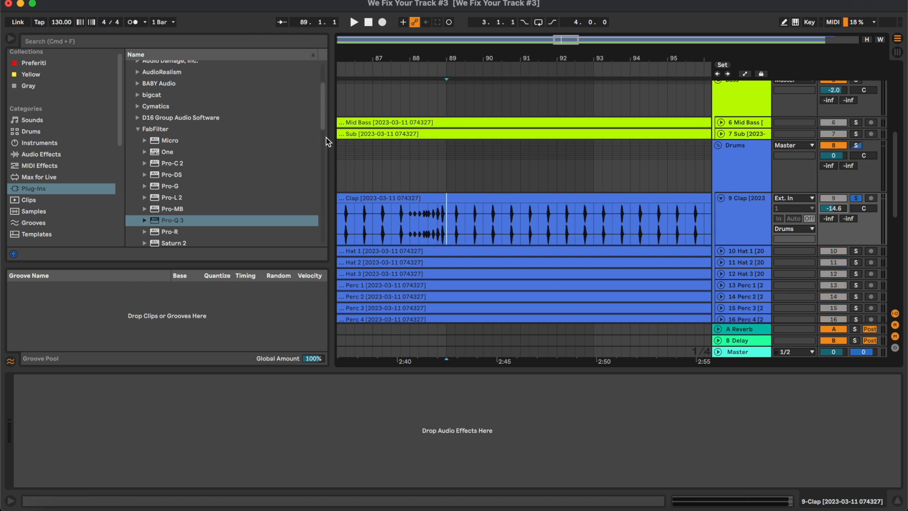
Load EQ Eight from the EQ & Filters effects onto the Clap track and play it from bar 89
left_click(28, 155)
left_click(131, 77)
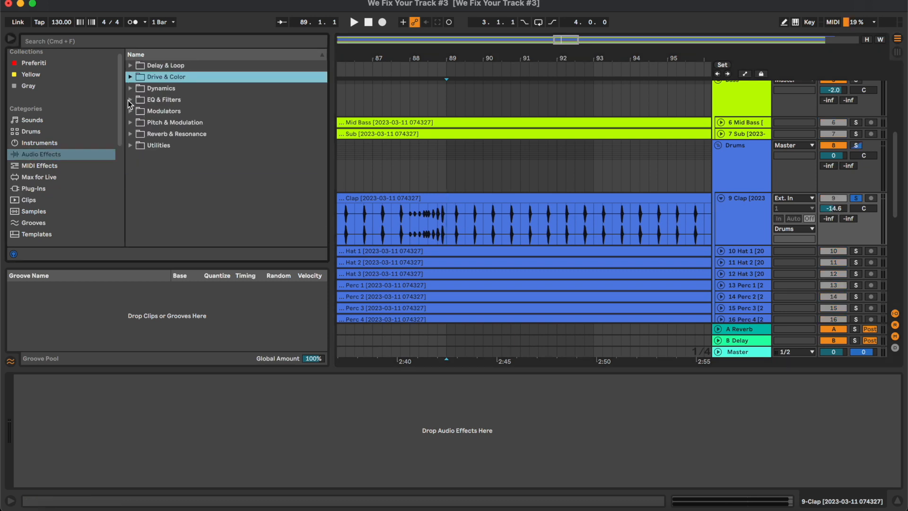
left_click(130, 100)
double_click(165, 134)
key("space")
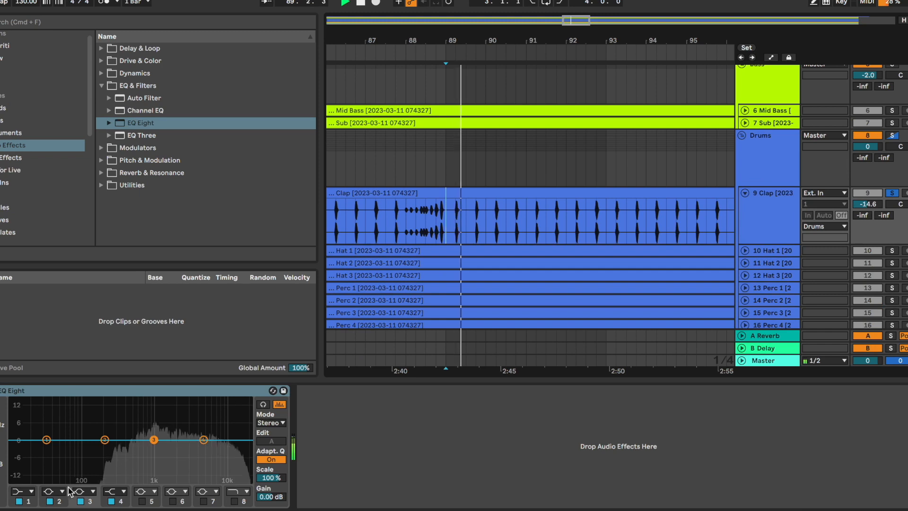
Change the Clap's EQ Eight band 2 to a low cut, raise its frequency slightly and set the track volume to -15.6 dB
left_click(62, 491)
left_click(57, 424)
left_click_drag(105, 448, 112, 447)
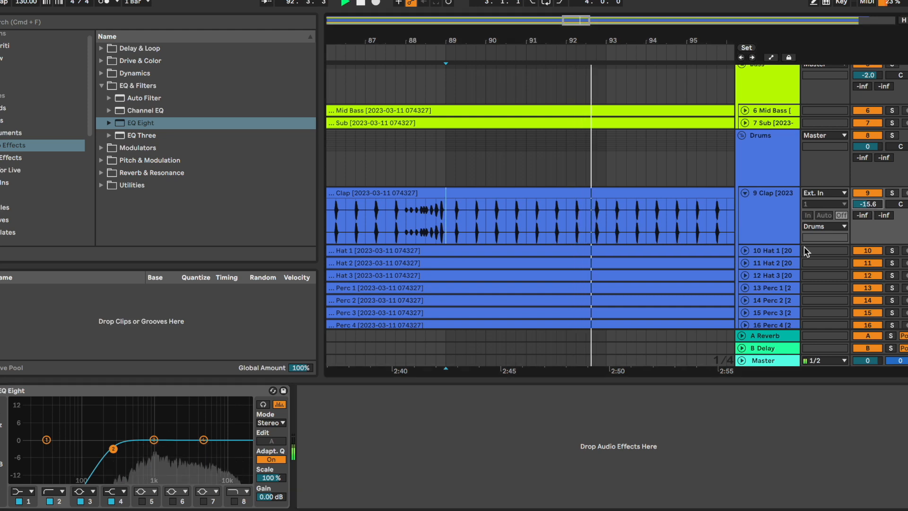
Move the Snare track directly below Clap, set its volume to -14.4 dB and play it soloed from bar 89
scroll(806, 252, "down", 3)
left_click(767, 292)
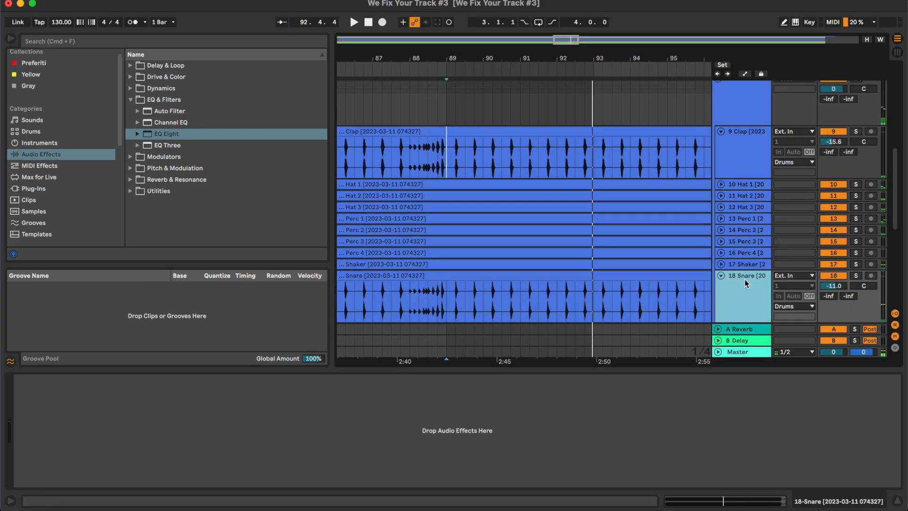
left_click_drag(745, 279, 748, 201)
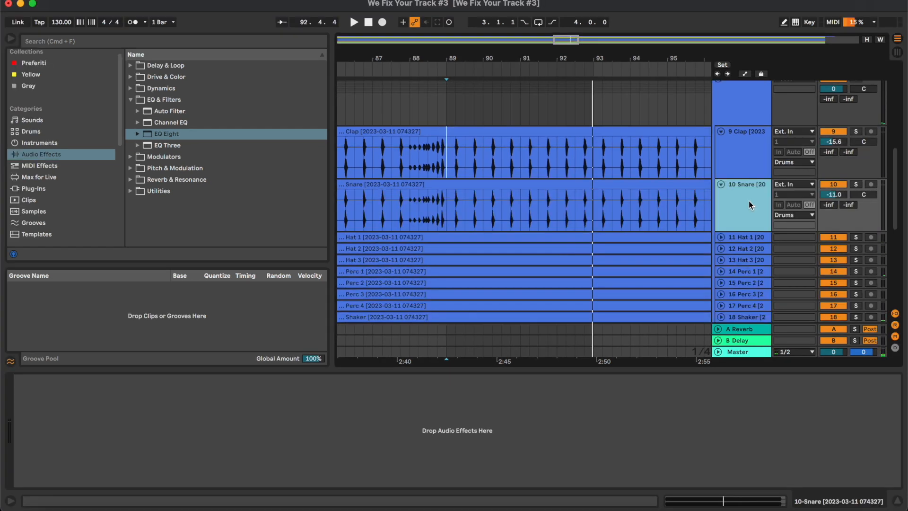
left_click(464, 229)
key("space")
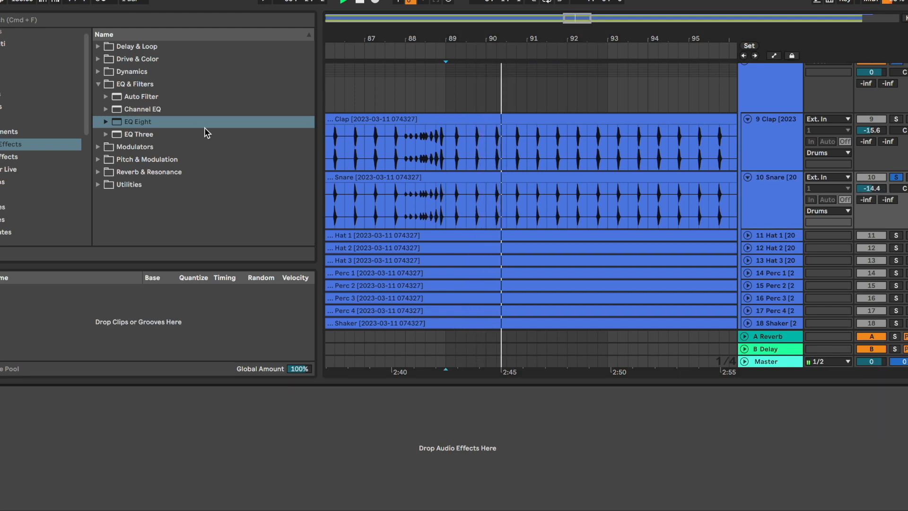
Load EQ Eight on the Snare, with a band 8 high cut near 1 kHz and a band 1 low cut at 170 Hz
left_click_drag(197, 121, 230, 492)
left_click(252, 481)
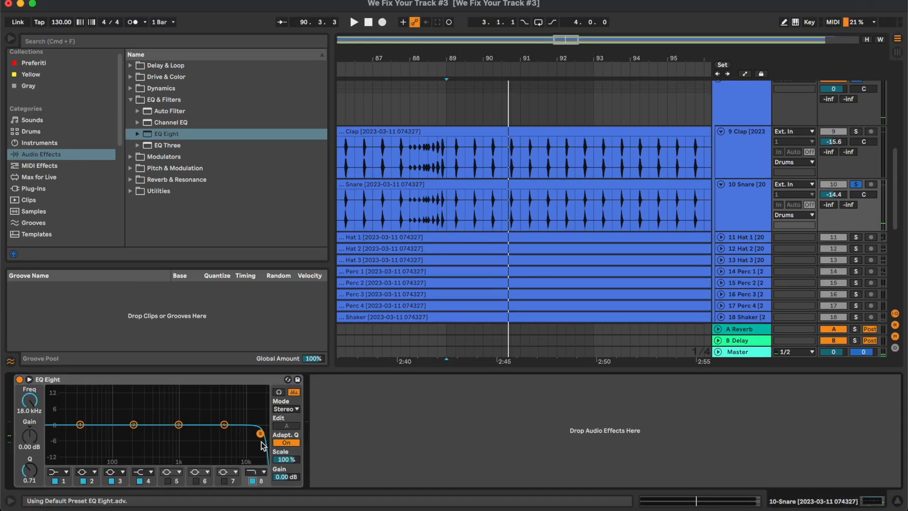
left_click(62, 473)
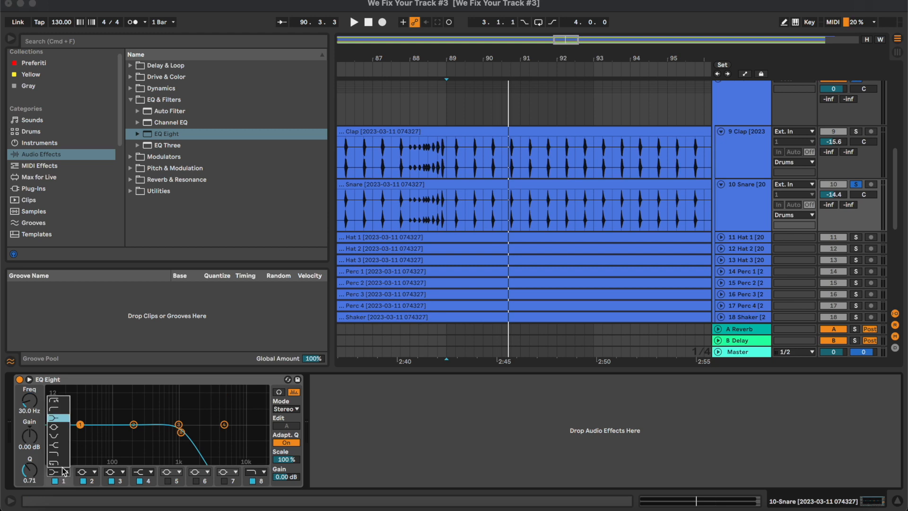
left_click(59, 409)
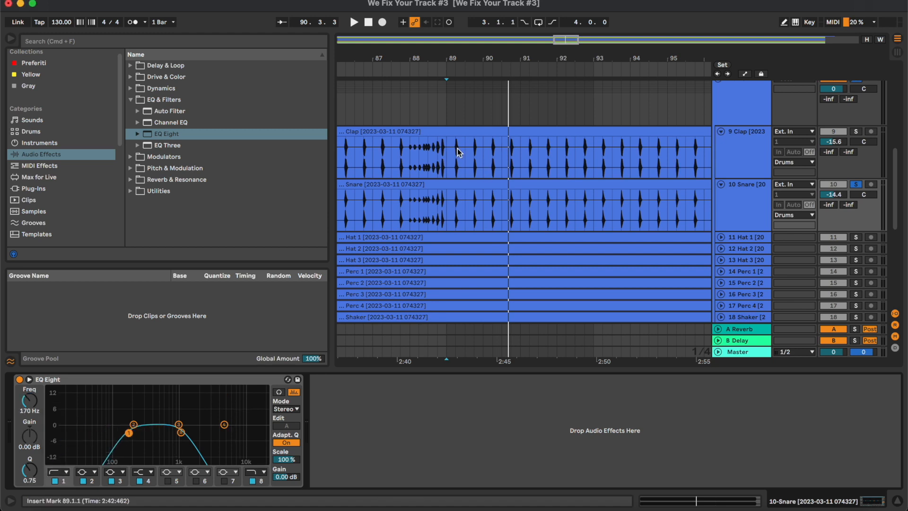
key("space")
left_click_drag(149, 446, 150, 447)
Unsolo the Snare and set the Clap track's volume to -14.6 dB within the full mix
key("s")
left_click(763, 192)
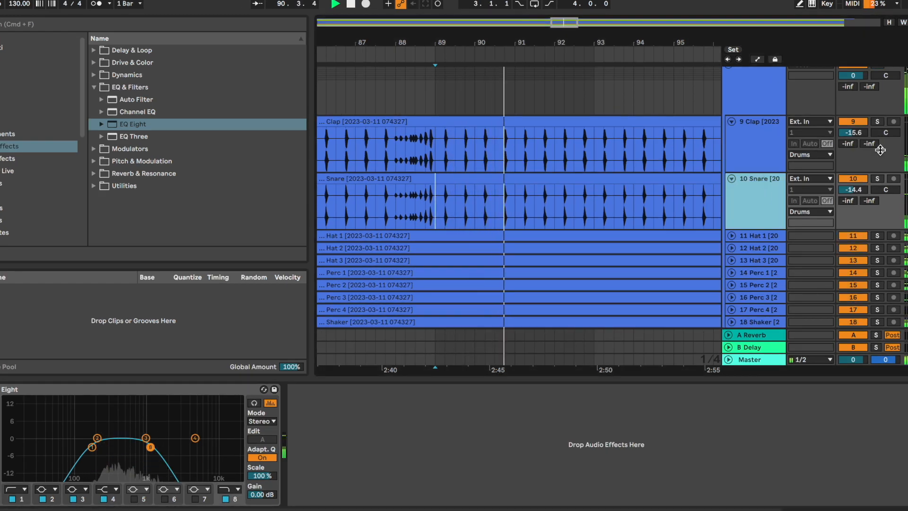
left_click_drag(859, 134, 859, 132)
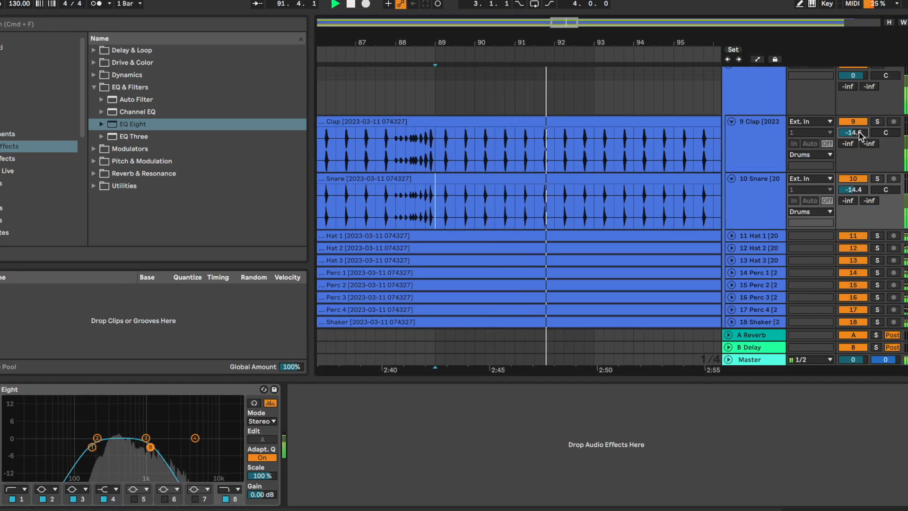
Fold the Clap and Snare tracks
left_click(751, 142)
key("u")
left_click(751, 142)
key("u")
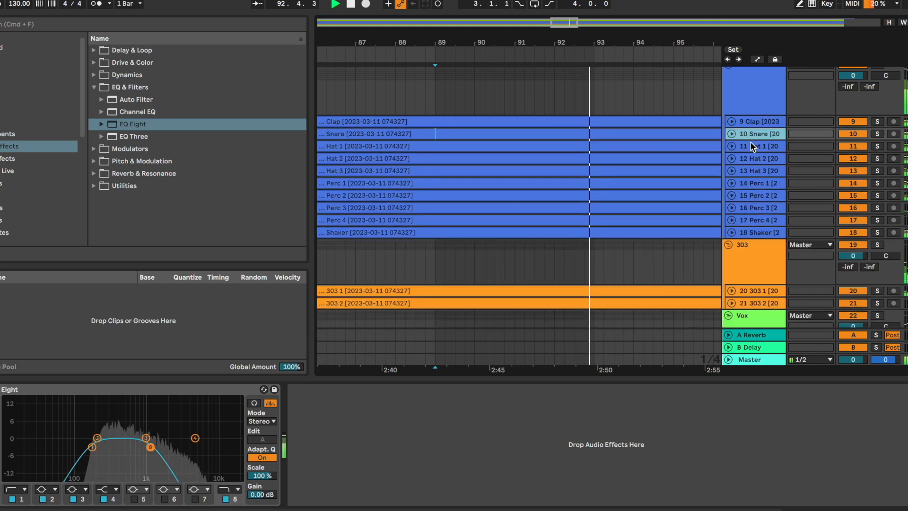
Unfold and solo the Hat 1 track and restart playback from bar 89
left_click(752, 146)
key("u")
key("s")
key("space")
key("space")
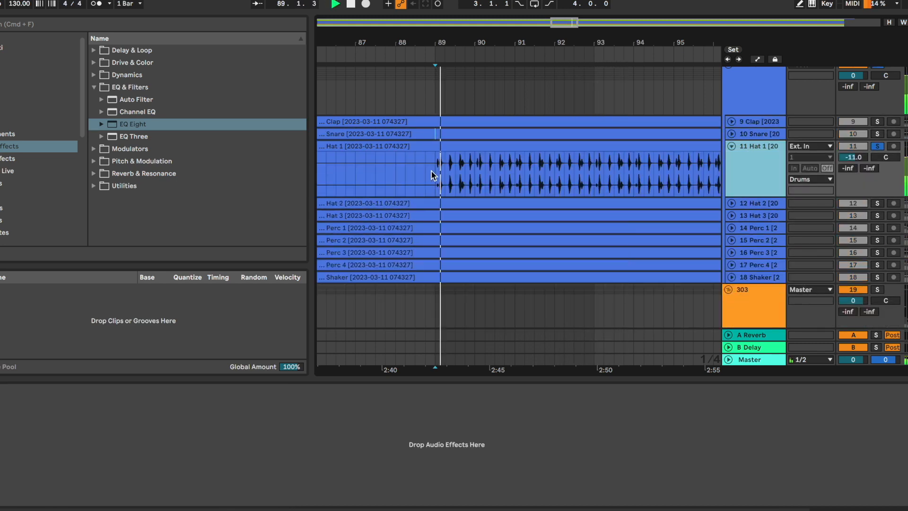
Load EQ Eight on Hat 1 and turn band 2 into a low cut at 667 Hz
double_click(247, 123)
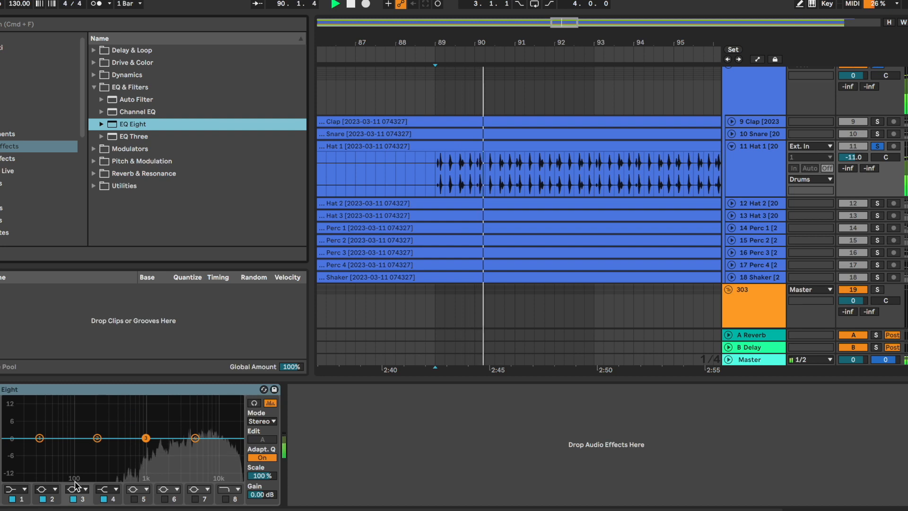
left_click(53, 489)
left_click(49, 420)
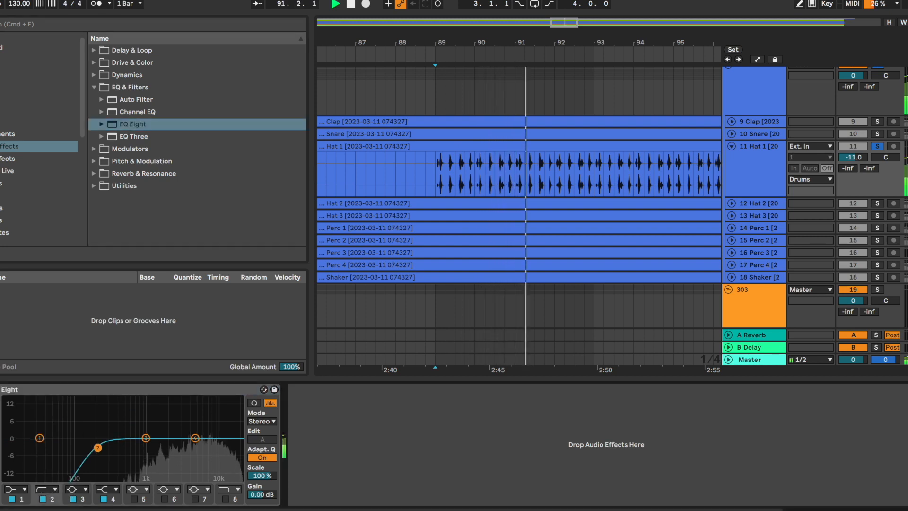
Add FabFilter Pro-Q 3 after EQ Eight on Hat 1 and play the track to show its spectrum
left_click(18, 182)
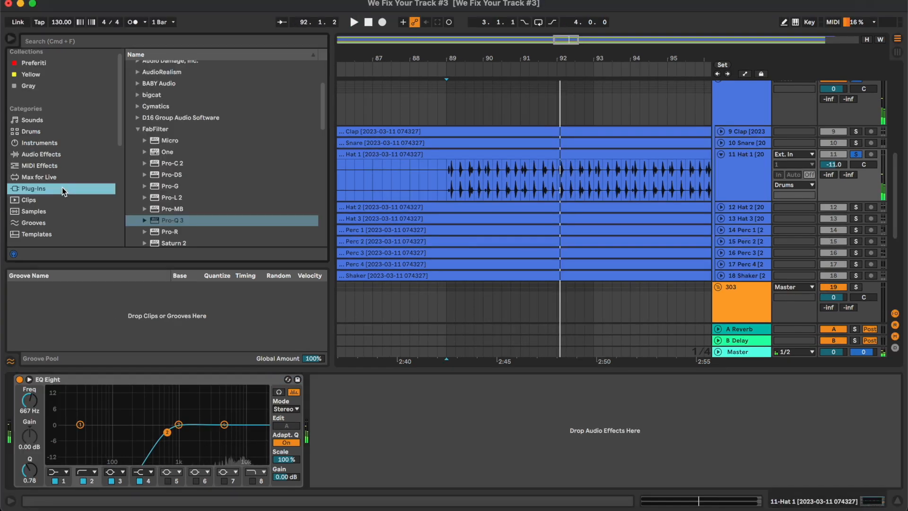
double_click(204, 219)
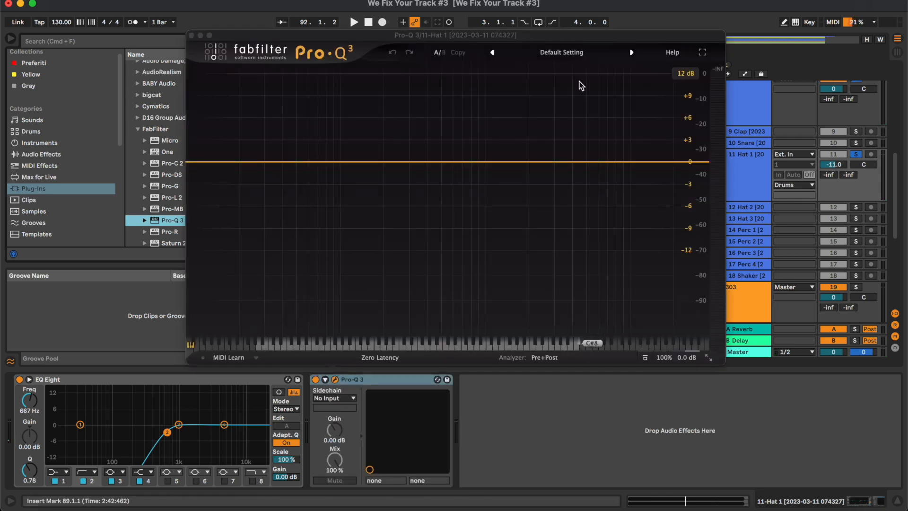
key("space")
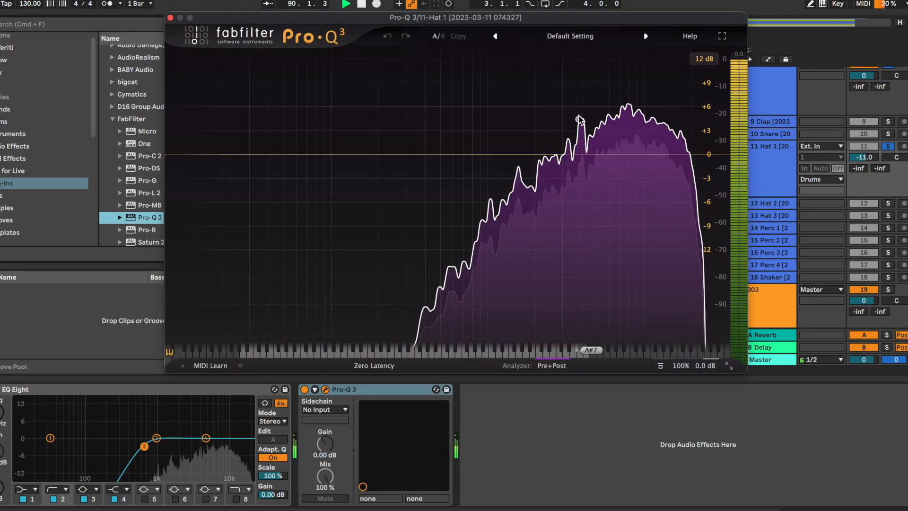
Pull the Hat 1 resonance at 3977.3 Hz into a -1.60 dB bell with Q 11.57, make it dynamic and audition the band
left_click_drag(580, 121, 581, 168)
right_click(581, 171)
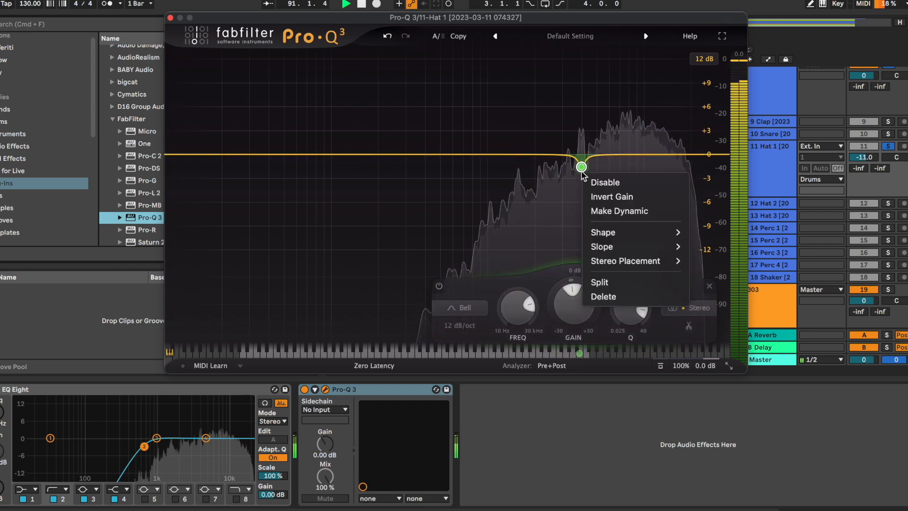
left_click(586, 210)
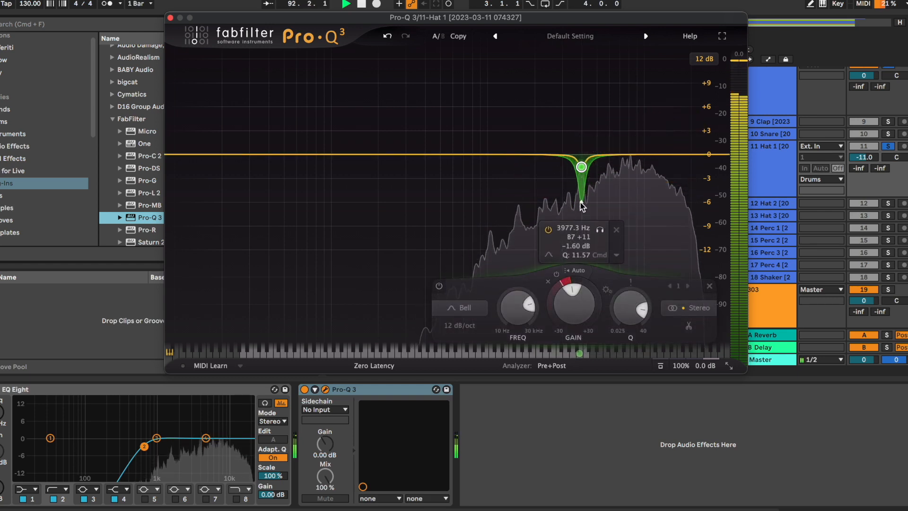
left_click(600, 230)
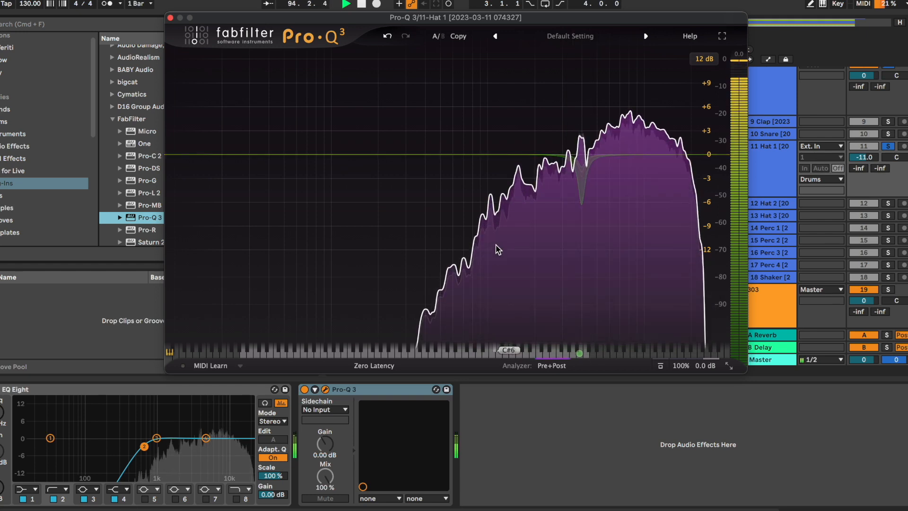
Add a second dynamic bell on Hat 1 at 1583.2 Hz with -2.03 dB gain and Q 9.905, audition it and close Pro-Q 3
left_click_drag(519, 165, 518, 170)
right_click(519, 171)
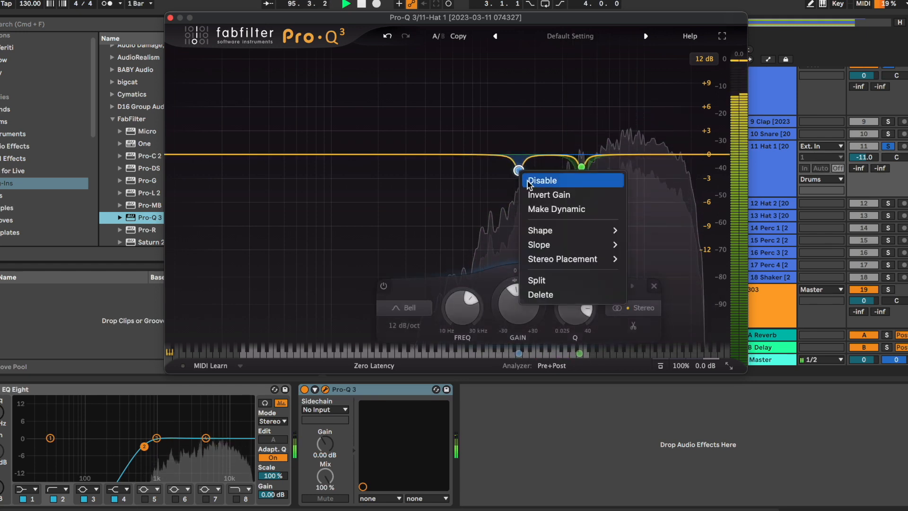
left_click(557, 208)
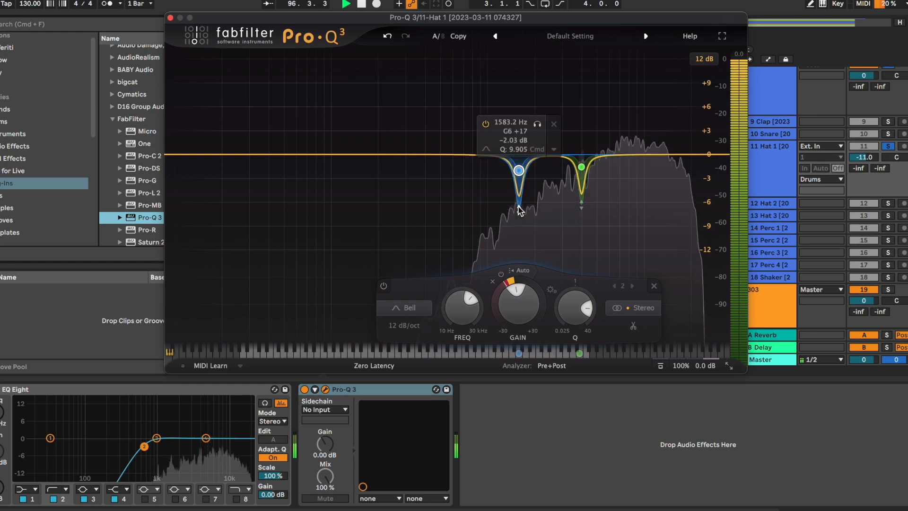
left_click(537, 124)
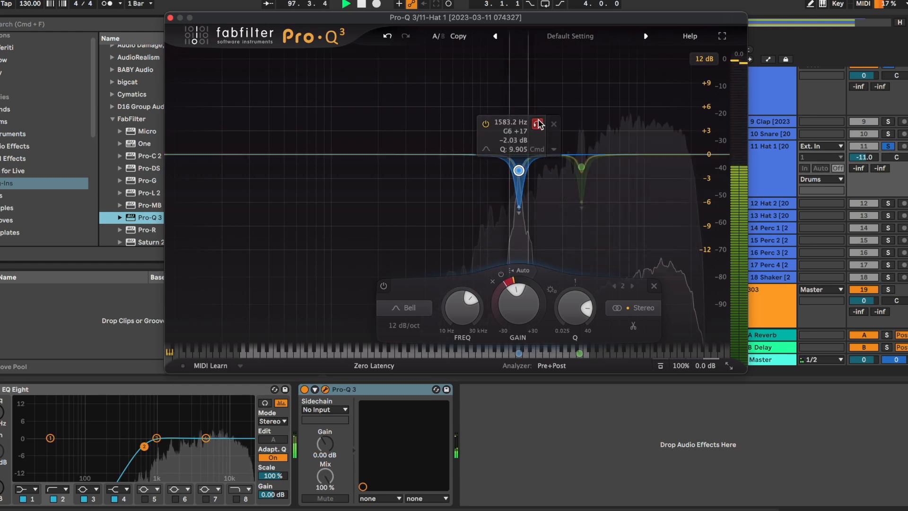
left_click(170, 18)
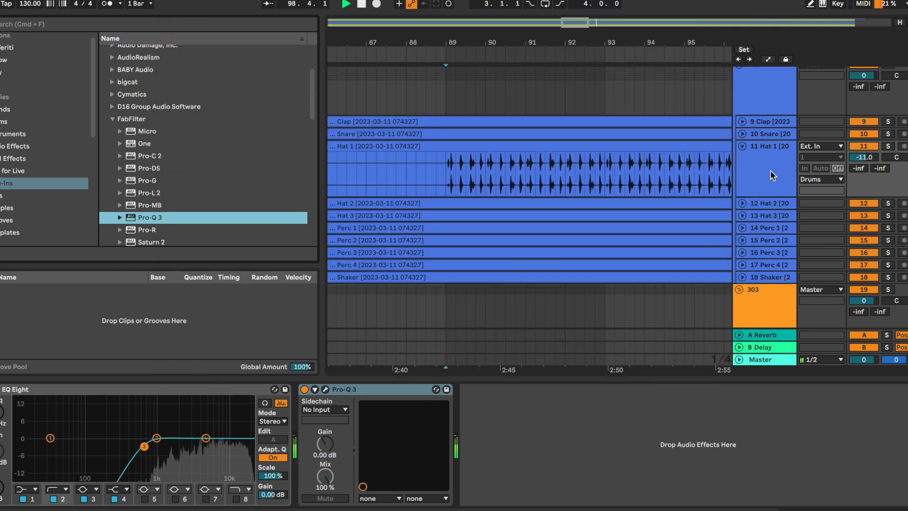
scroll(765, 169, "up", 5)
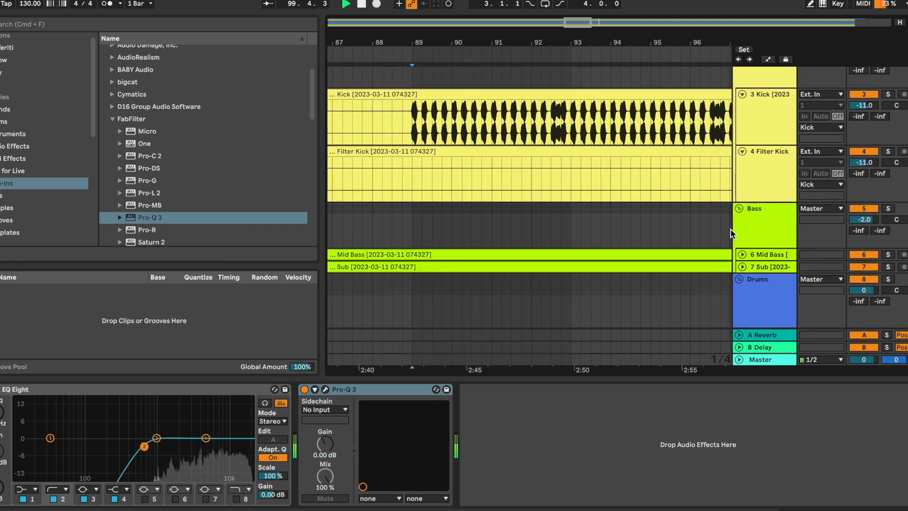
left_click(742, 254)
left_click(741, 309)
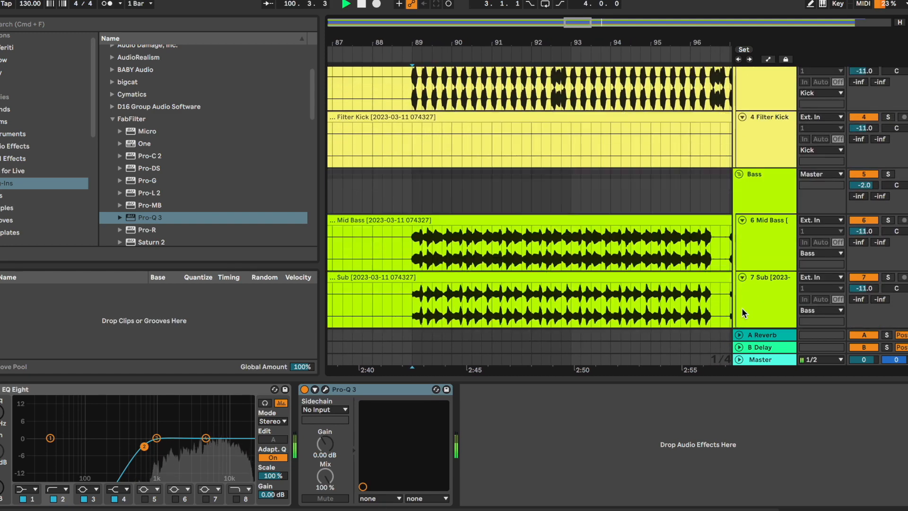
left_click(743, 275)
left_click(743, 220)
Unfold and solo the Hat 2 track and listen to it from bar 89
scroll(743, 222, "down", 4)
double_click(759, 232)
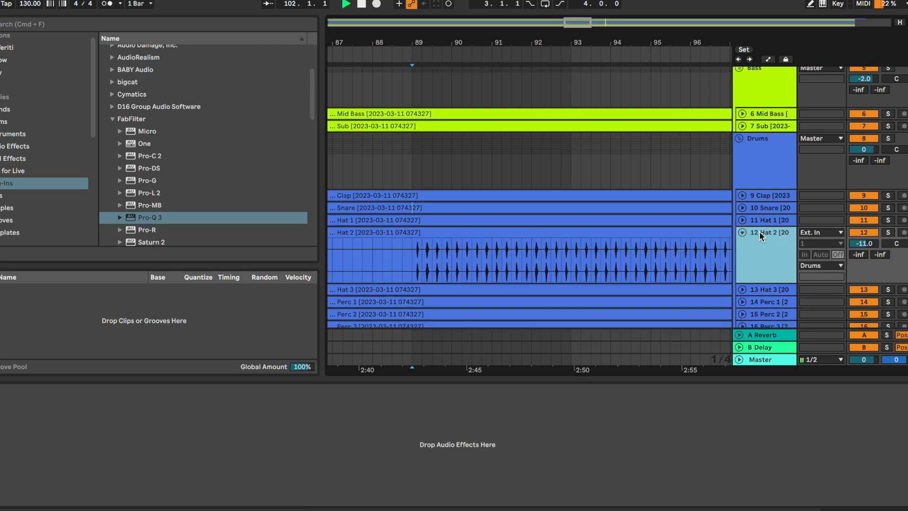
left_click(408, 253)
key("s")
key("space")
key("space")
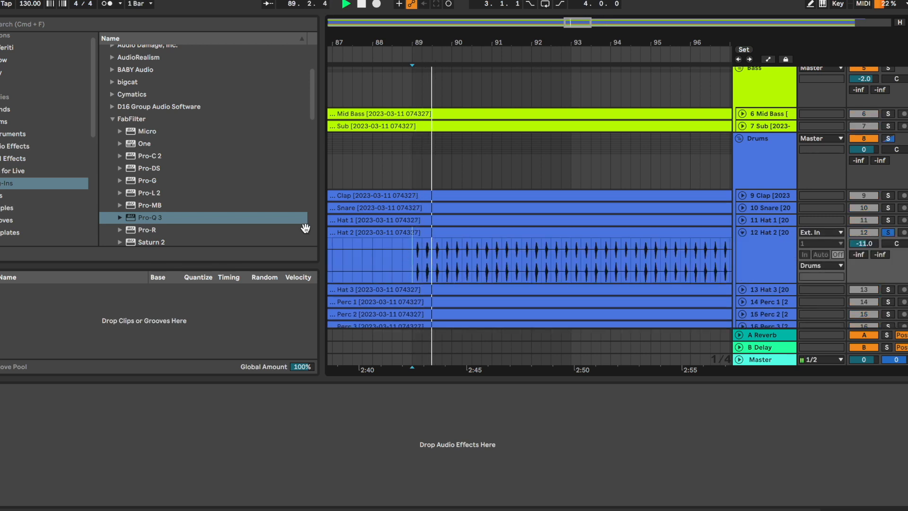
key("space")
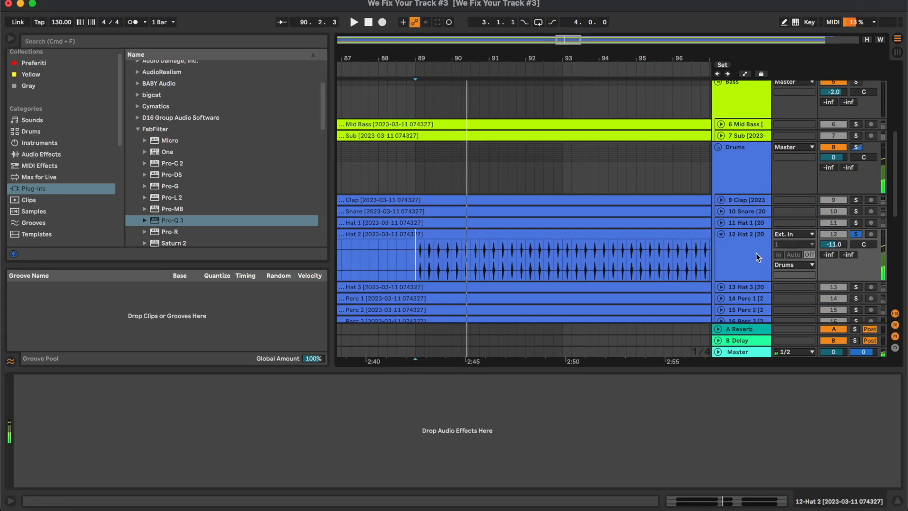
Fold Hat 2, then unfold and solo Hat 3 with the playback start at bar 89
left_click(780, 252)
key("u")
key("Down")
key("u")
key("s")
left_click(419, 260)
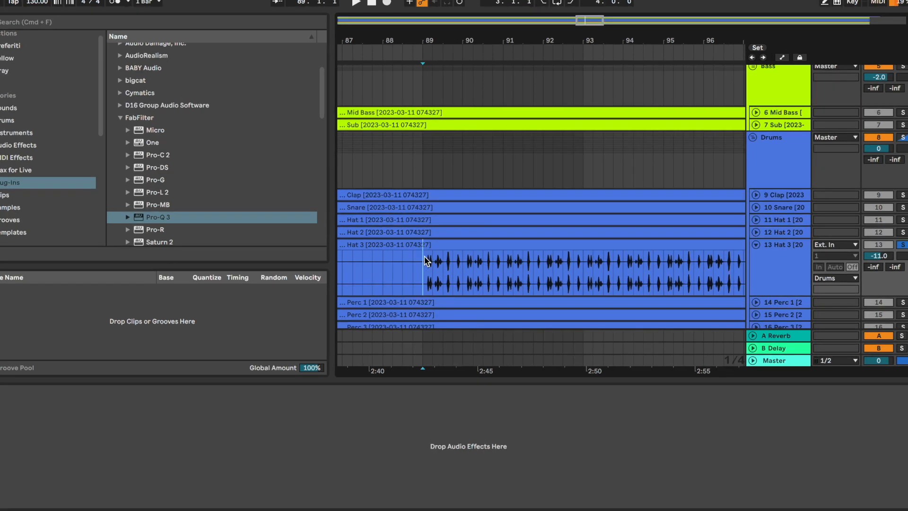
Load Pro-Q 3 on Hat 3 and add a 30 dB/oct low cut at 711.15 Hz
double_click(203, 216)
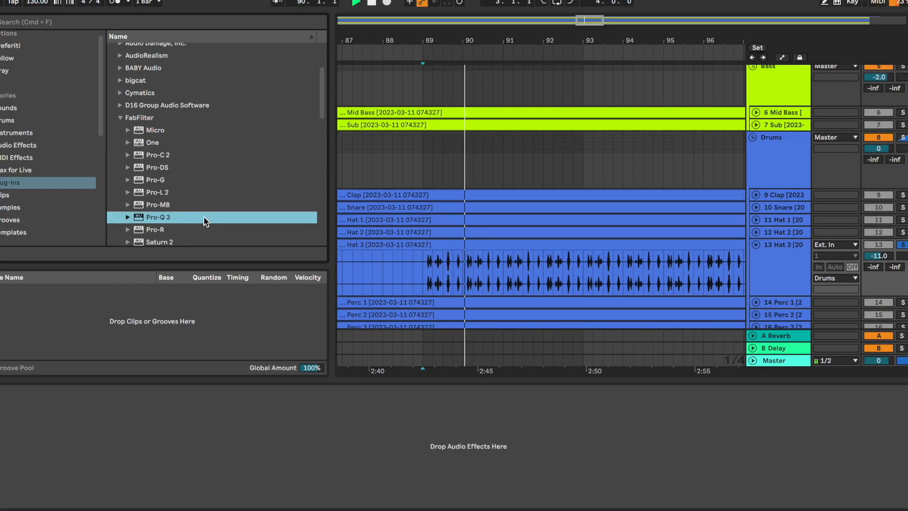
left_click(224, 161)
scroll(224, 161, "up", 3)
left_click_drag(224, 162, 480, 165)
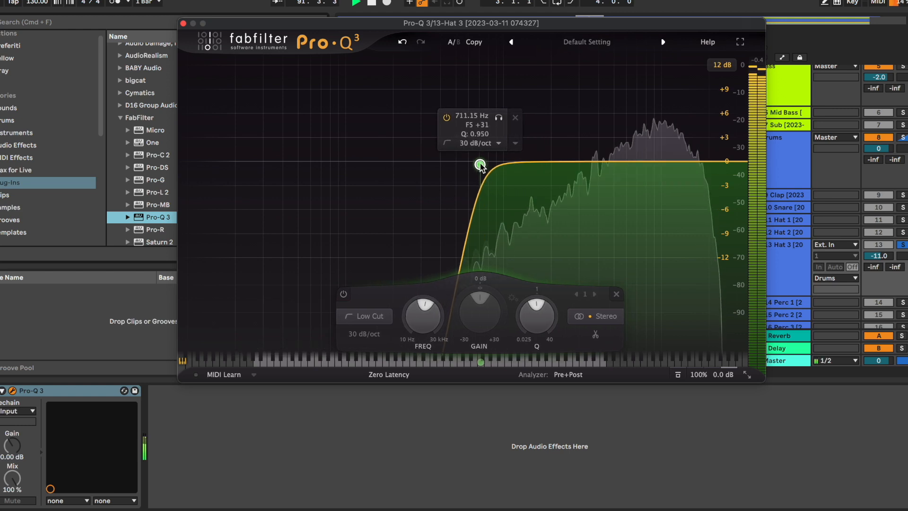
Add a dynamic bell on Hat 3 at 3858.5 Hz with -0.80 dB gain and Q 11.51, and close Pro-Q 3
left_click(664, 263)
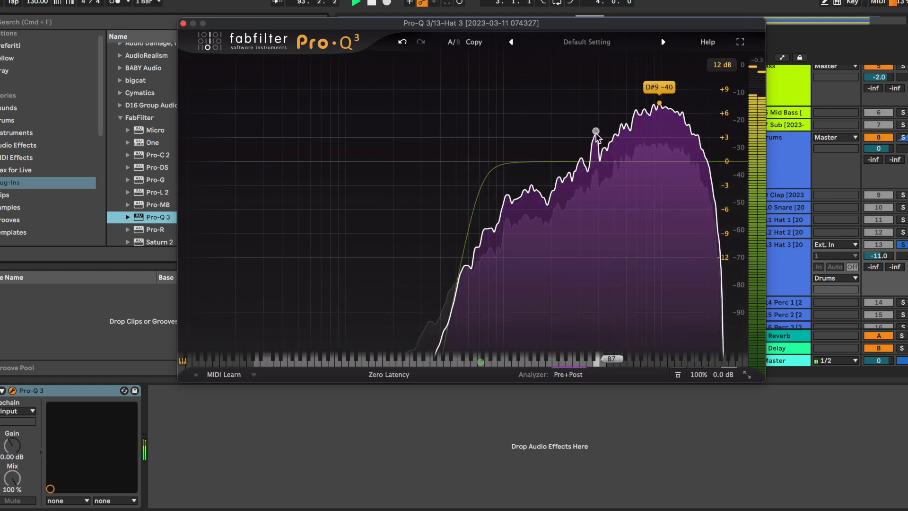
left_click(596, 159)
right_click(596, 166)
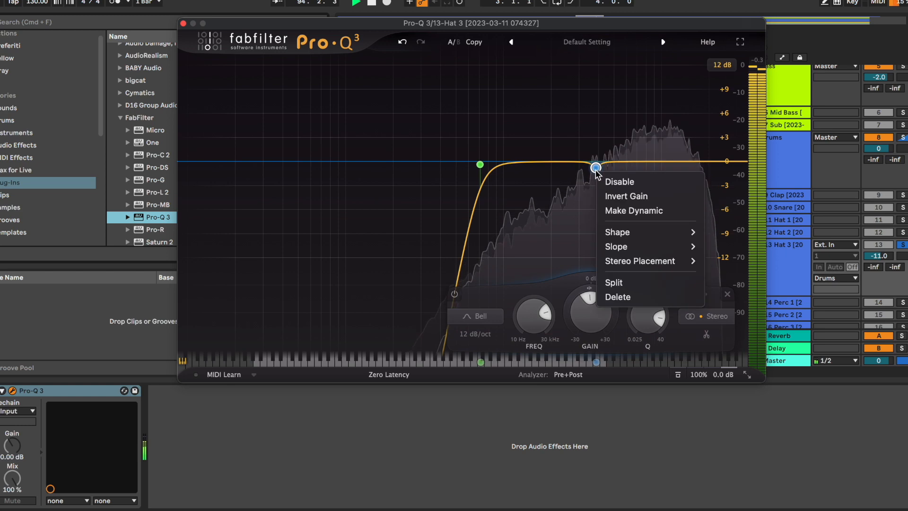
left_click(628, 211)
left_click_drag(597, 179, 599, 204)
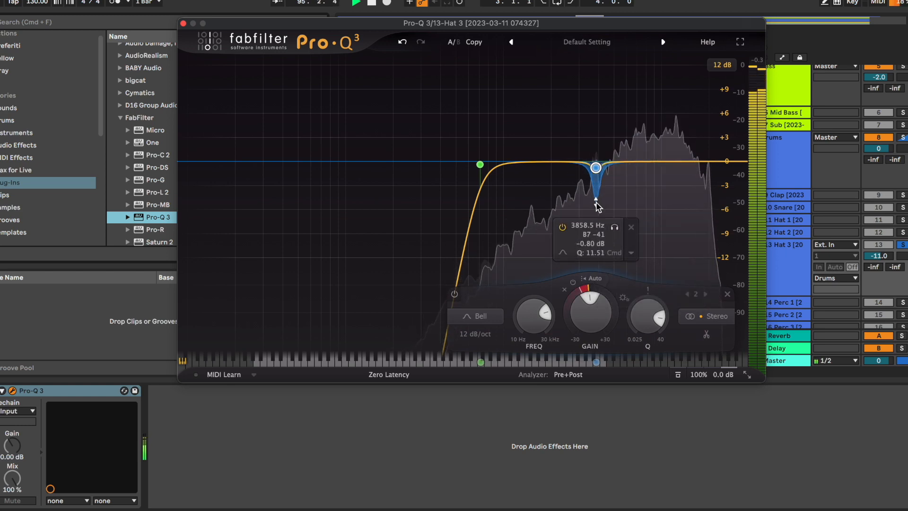
left_click(183, 23)
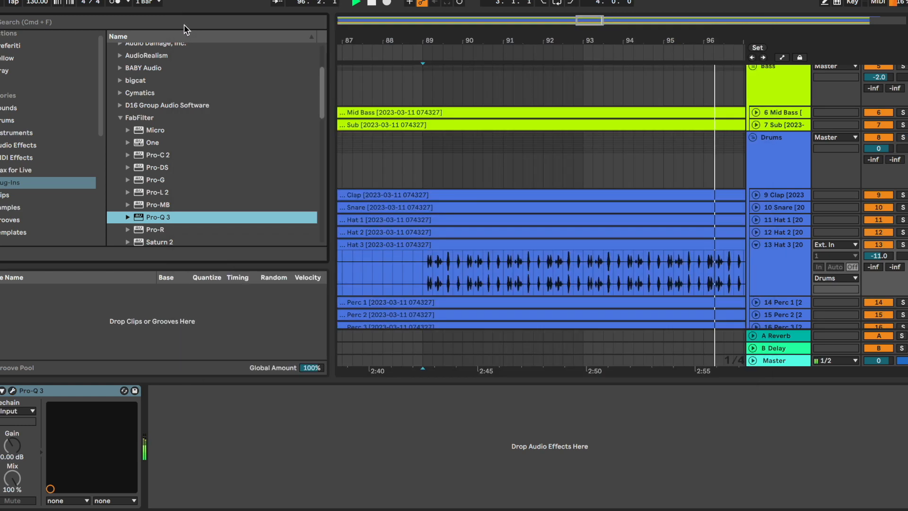
Fold Hat 3 and listen to the full mix, scan the other tracks, and unfold Hat 3 again with playback around bar 90
left_click(784, 261)
key("u")
left_click(672, 171)
scroll(671, 170, "up", 6)
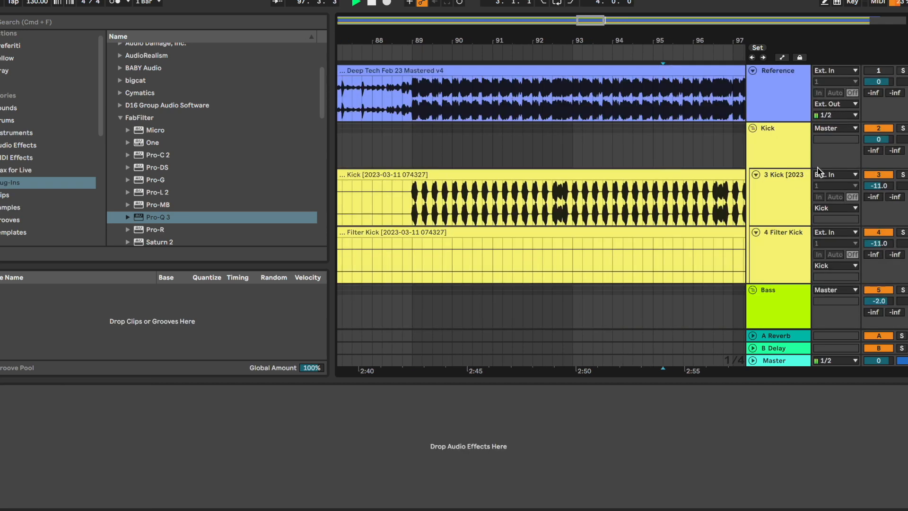
left_click(800, 153)
scroll(683, 198, "down", 10)
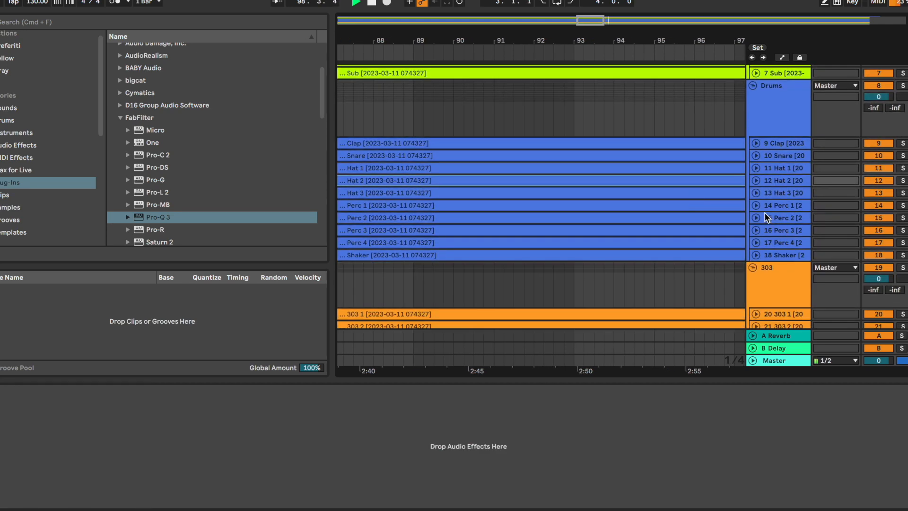
left_click(756, 192)
left_click(462, 221)
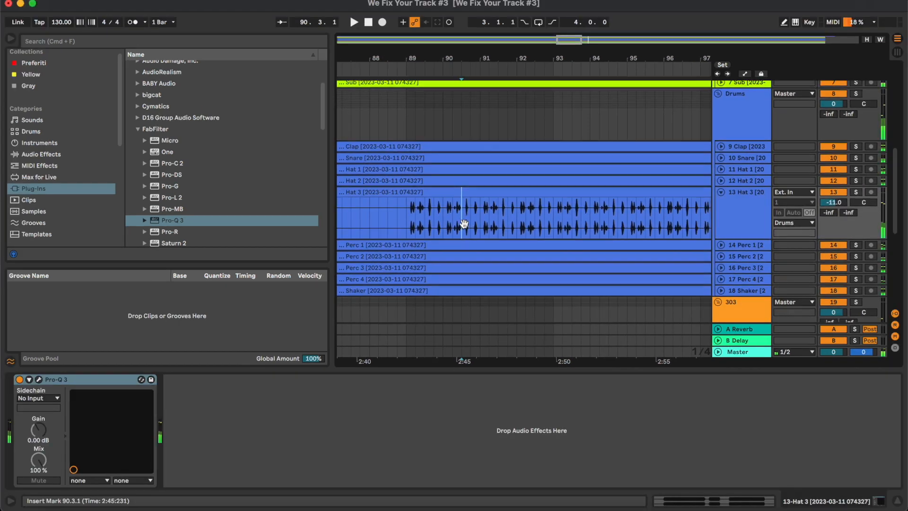
Unfold and solo the Shaker track, play it from bar 89, lower its volume to -17.8 dB and end the solo
scroll(463, 222, "down", 3)
left_click(725, 260)
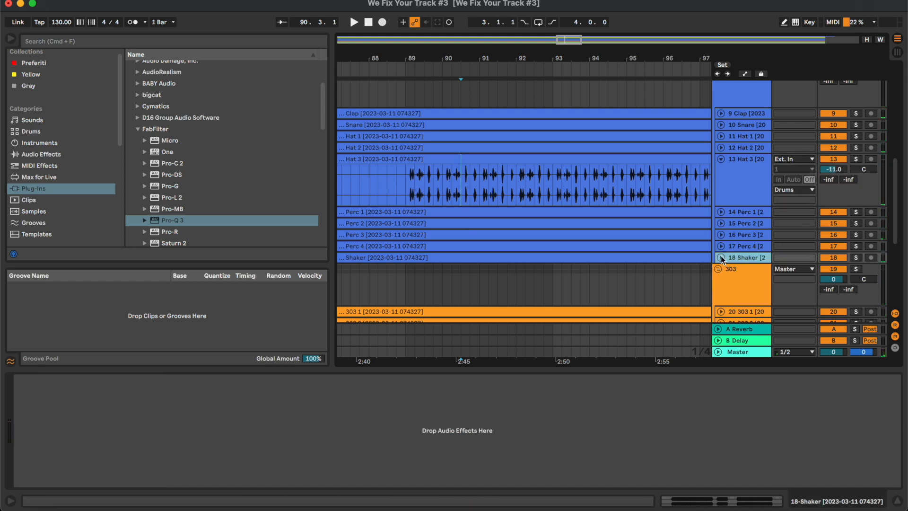
left_click(720, 257)
left_click(405, 270)
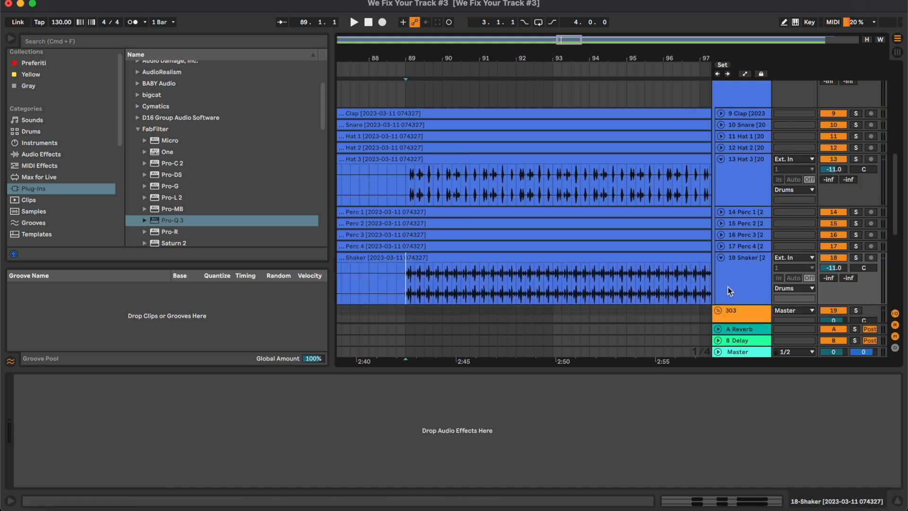
key("space")
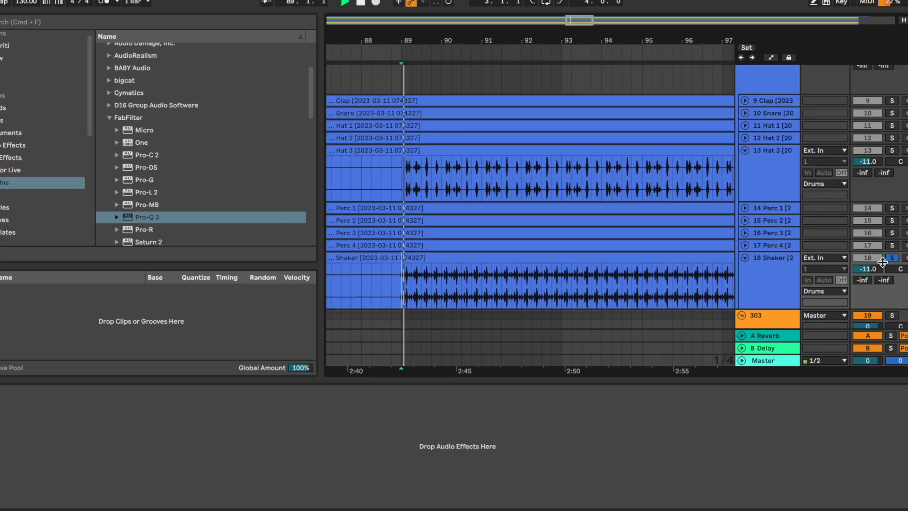
left_click_drag(874, 265, 874, 267)
key("s")
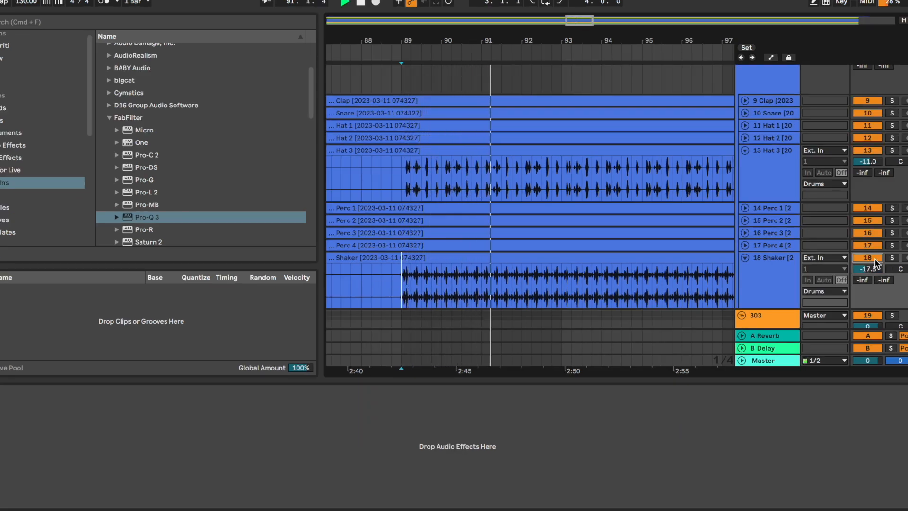
Solo the Shaker and load Neutron 3 Transient Shaper from the iZotope plug-ins onto it
left_click(772, 281)
scroll(547, 279, "down", 2)
key("space")
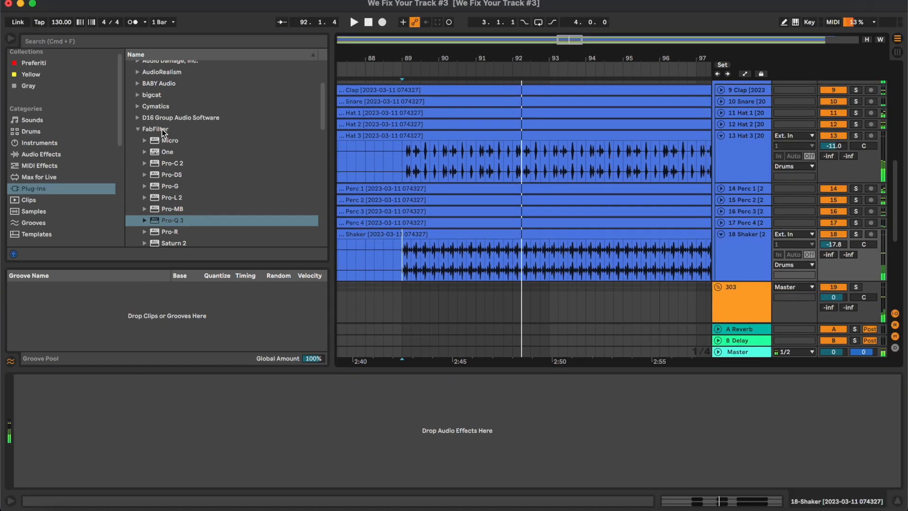
key("s")
scroll(158, 114, "up", 2)
left_click(138, 173)
scroll(151, 130, "up", 2)
scroll(151, 129, "down", 5)
left_click(139, 150)
scroll(224, 214, "down", 2)
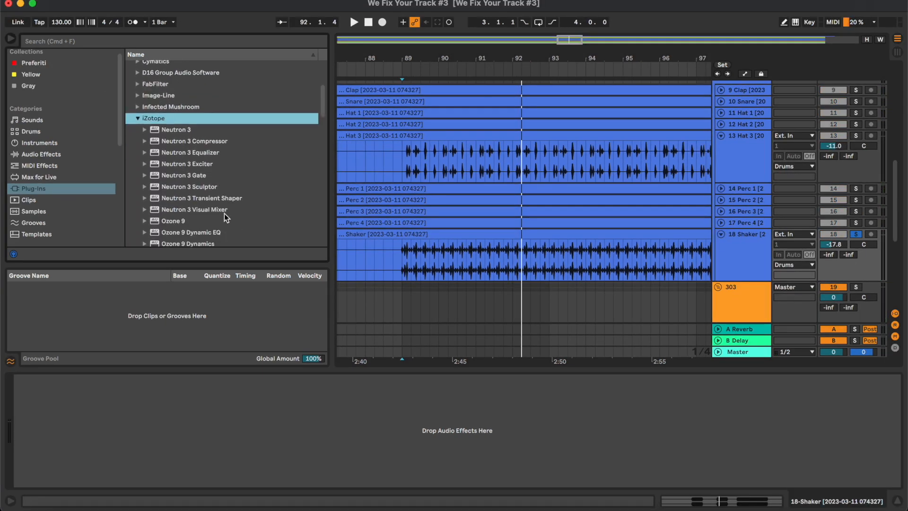
left_click(226, 178)
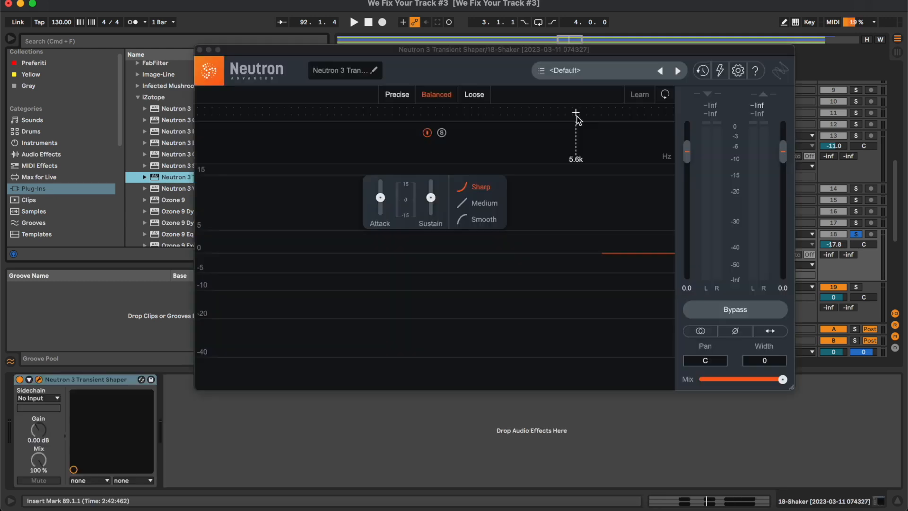
Split the Shaker's transient shaper into two bands, slightly reduce the high band's sustain during playback and close the plug-in
left_click(557, 114)
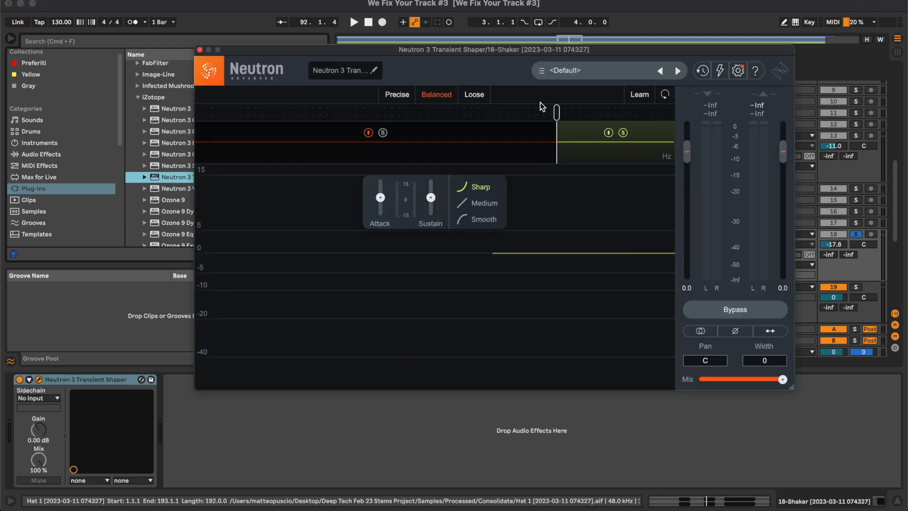
key("space")
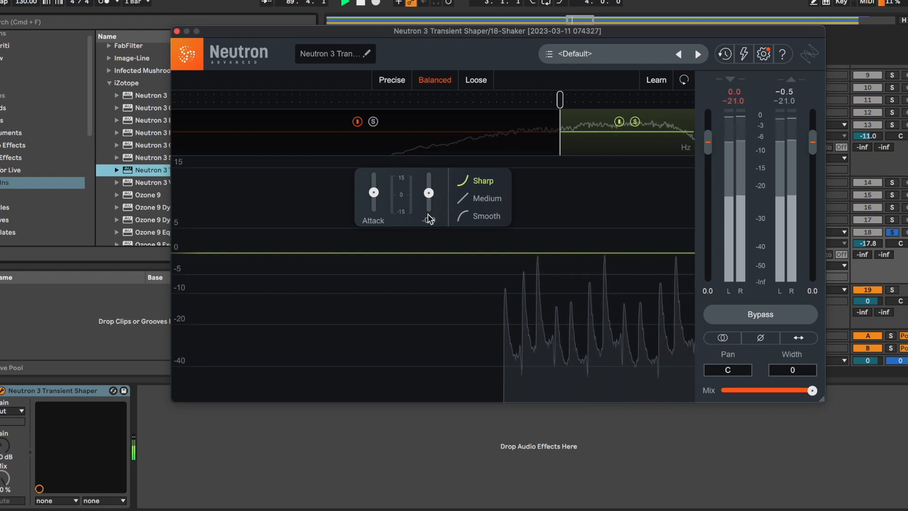
left_click_drag(429, 219, 431, 255)
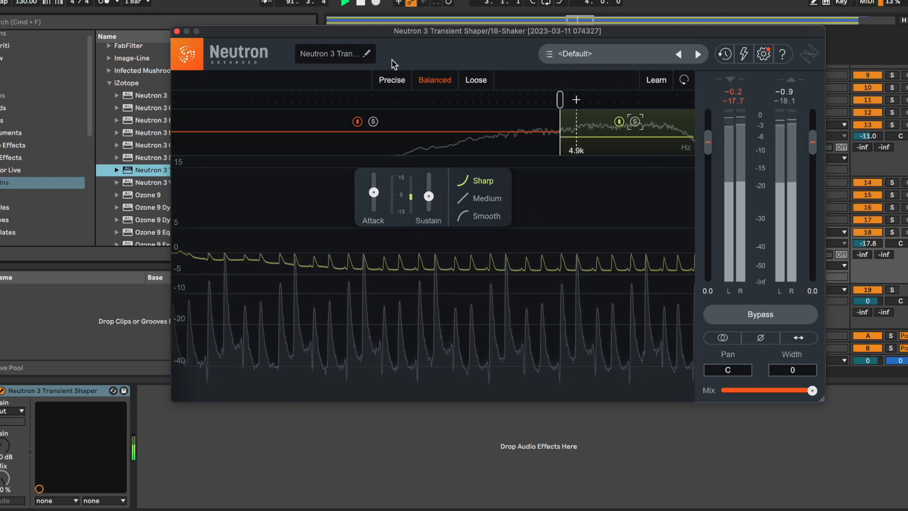
left_click(178, 31)
Return to the full mix with the Shaker and Hat 3 tracks folded and compare it against the reference track
left_click(775, 268)
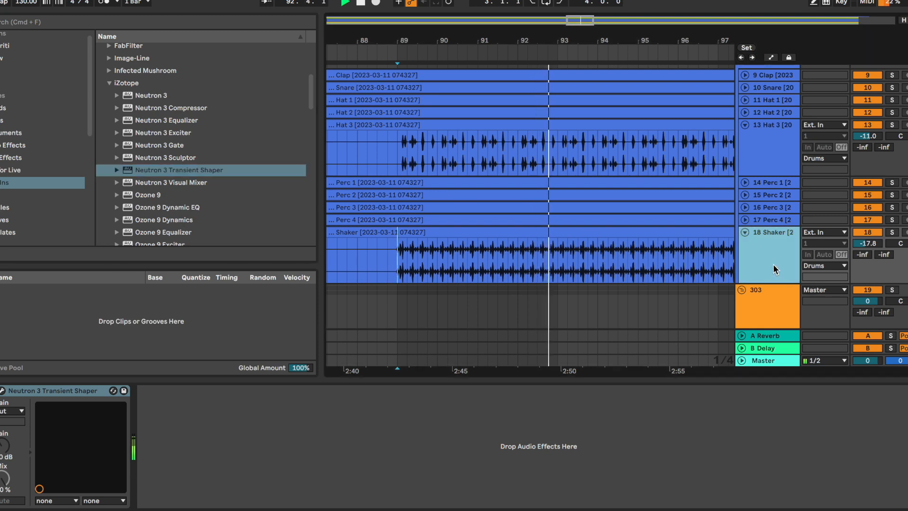
left_click(865, 245)
double_click(783, 256)
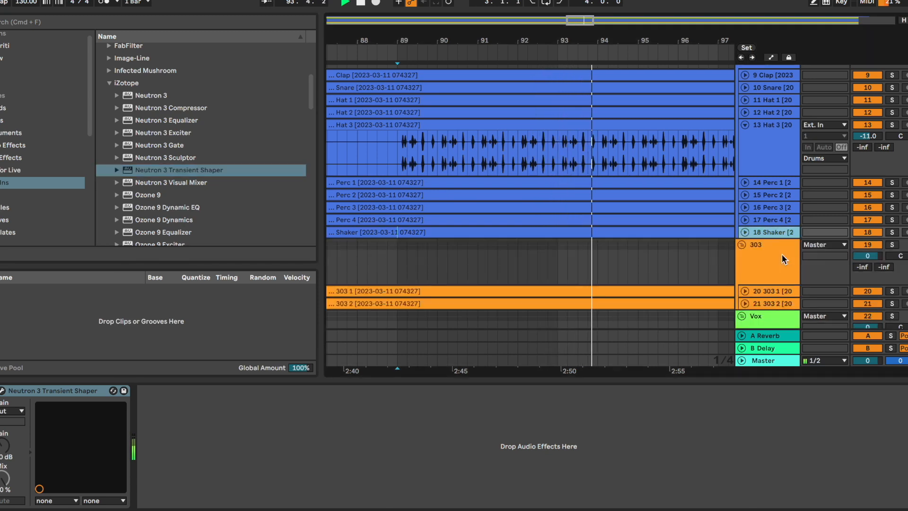
left_click(609, 152)
scroll(609, 152, "down", 5)
scroll(610, 153, "up", 3)
double_click(769, 198)
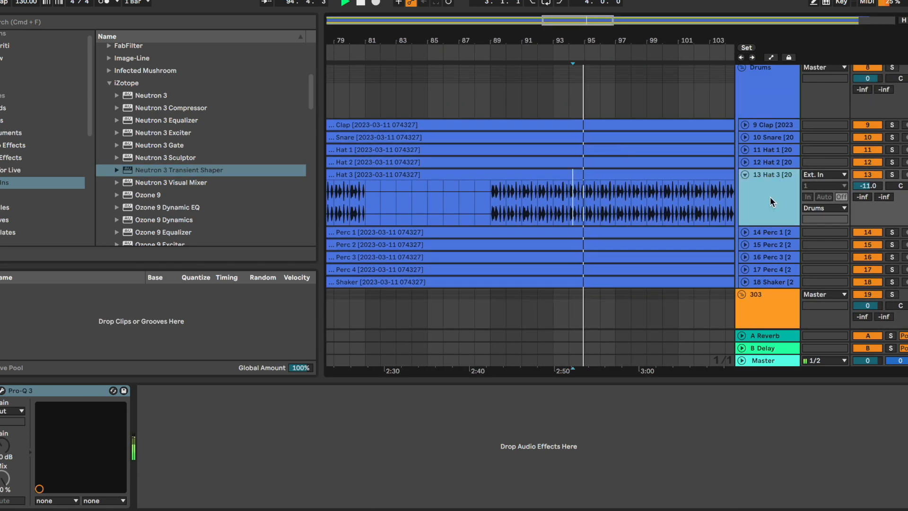
key("Down")
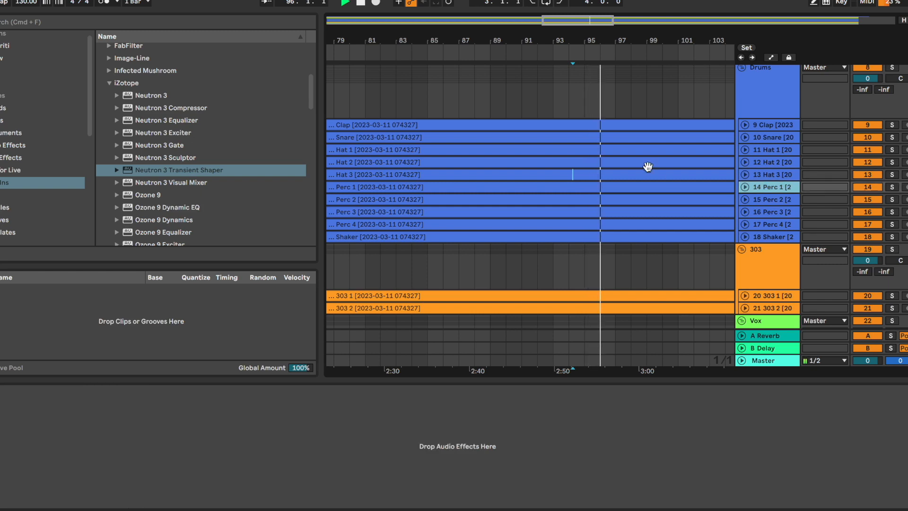
scroll(648, 166, "up", 6)
scroll(622, 174, "down", 6)
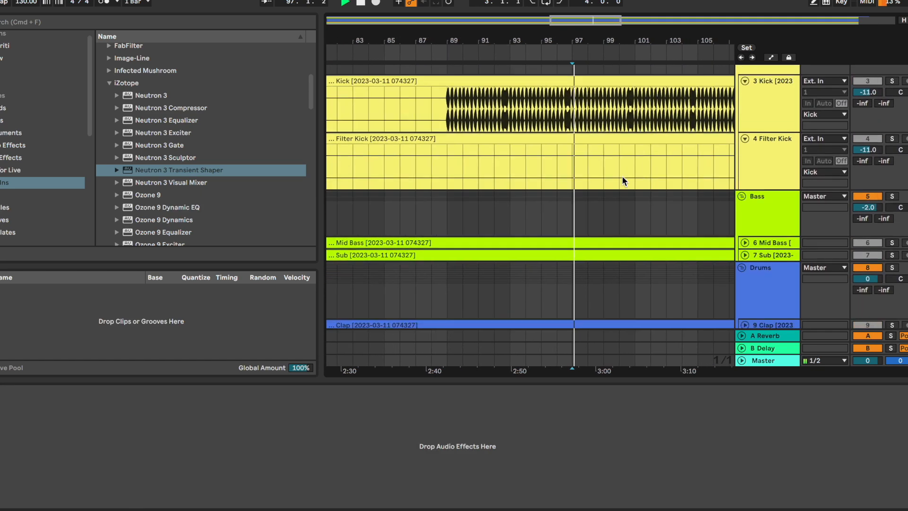
Unfold the Shaker track again and set its volume to -15.8 dB
left_click(761, 267)
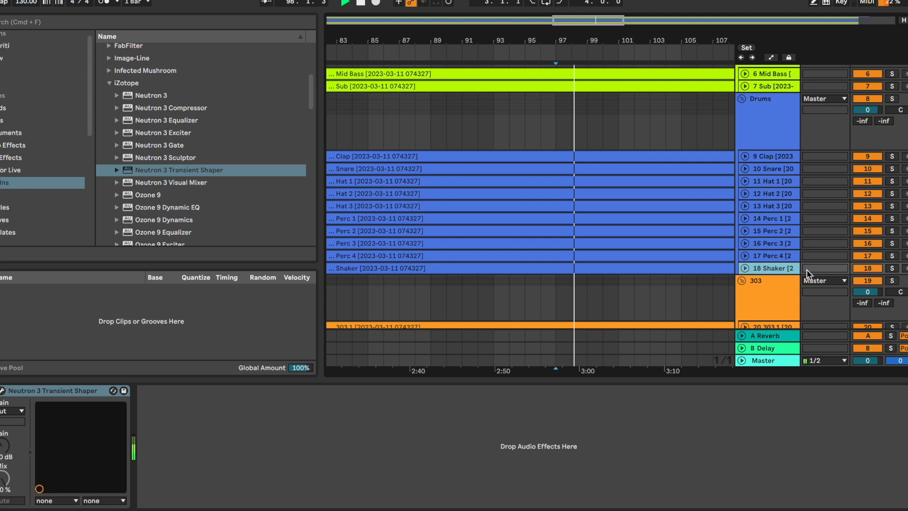
left_click(746, 269)
left_click(876, 279)
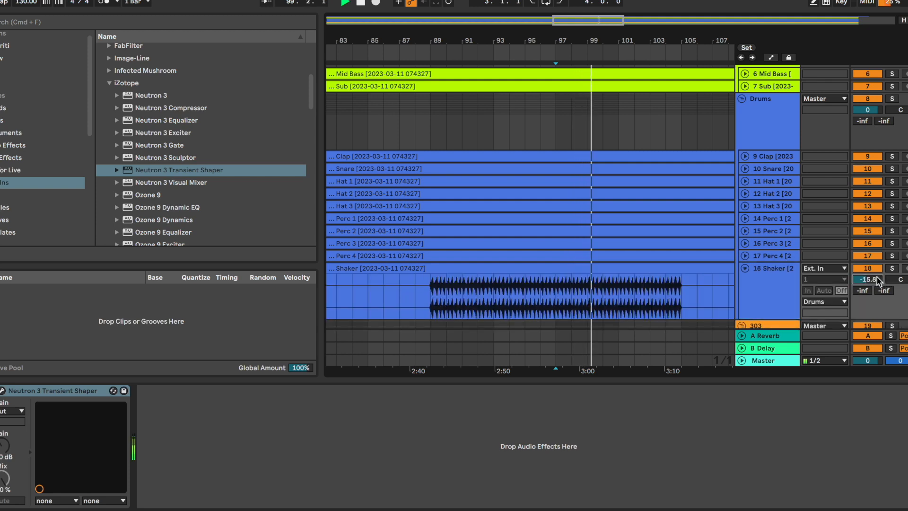
Fold the Shaker, unfold Perc 4 and lower its volume to -14.4 dB
left_click(745, 268)
left_click(745, 255)
left_click(760, 260)
left_click_drag(869, 267, 869, 278)
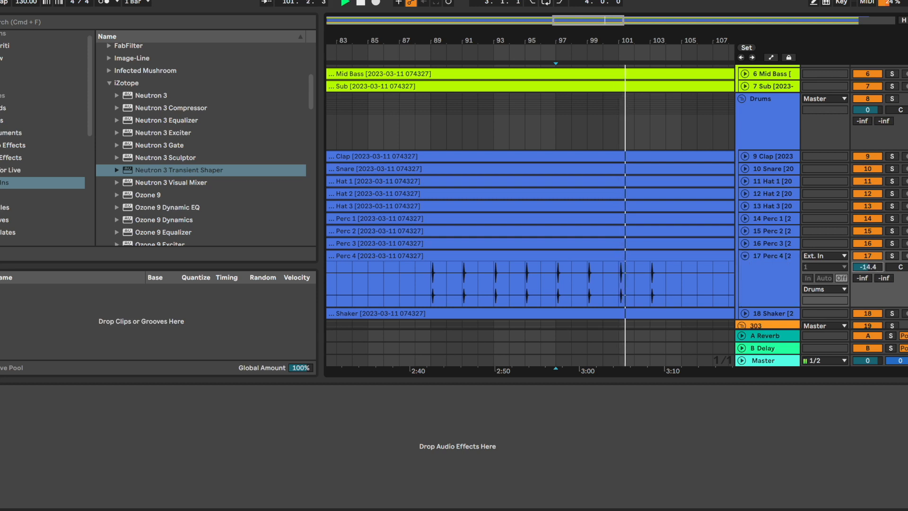
Fold Perc 4, unfold and solo Perc 3, play it from around bar 96 and set its volume to -11.6 dB
left_click(745, 255)
left_click(745, 244)
left_click(771, 250)
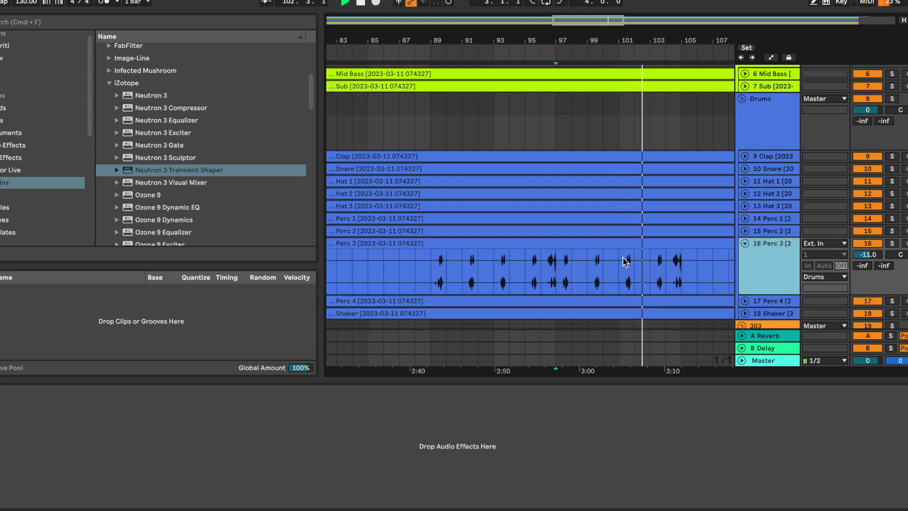
left_click(542, 269)
key("s")
key("space")
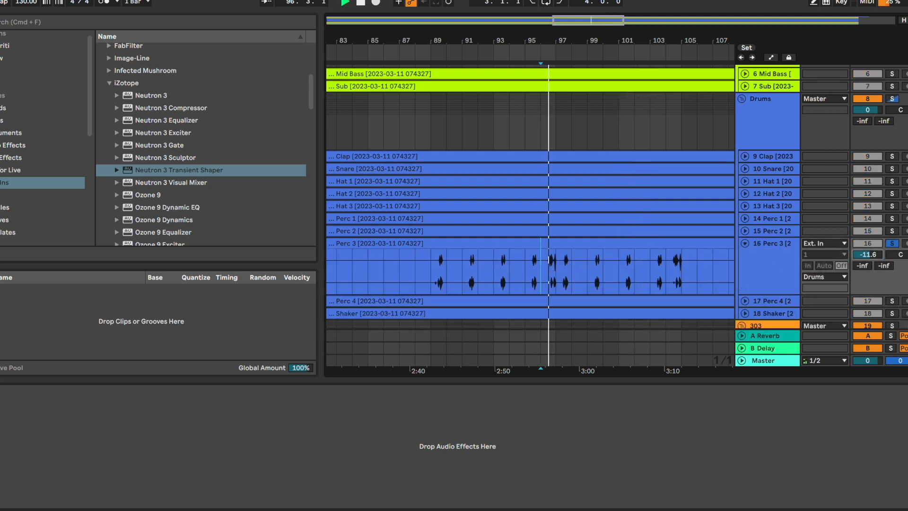
Fold Perc 3, unfold and solo Perc 2, and set its volume to -12.5 dB
left_click(747, 243)
left_click(746, 232)
left_click(774, 236)
key("s")
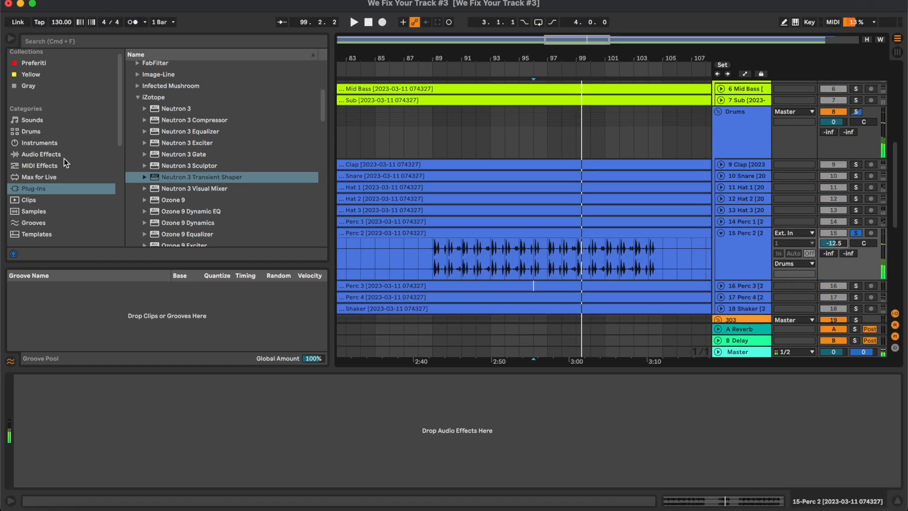
Load EQ Eight on Perc 2, roll off its low end with a low cut on band 2, and unsolo and fold the track
left_click(9, 145)
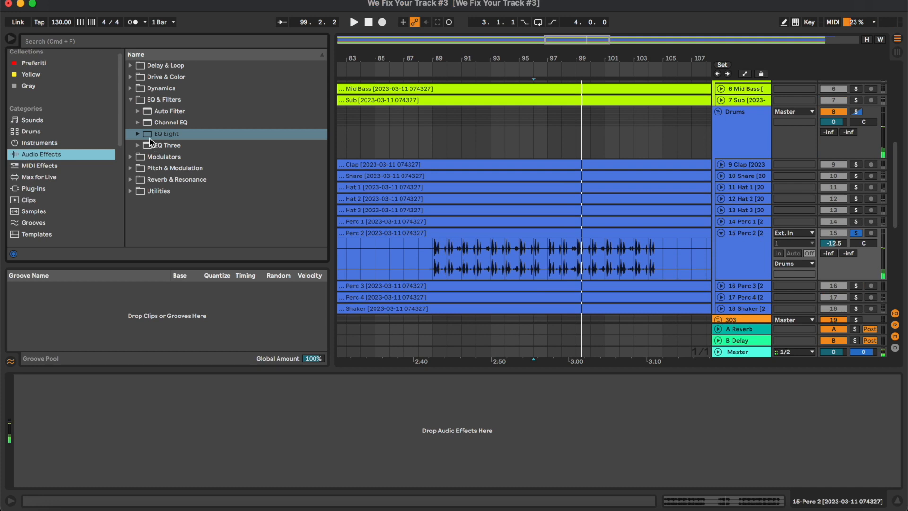
double_click(129, 125)
left_click(441, 254)
key("space")
key("space")
left_click(91, 471)
left_click(88, 432)
left_click_drag(102, 449, 111, 450)
left_click(763, 254)
key("s")
key("u")
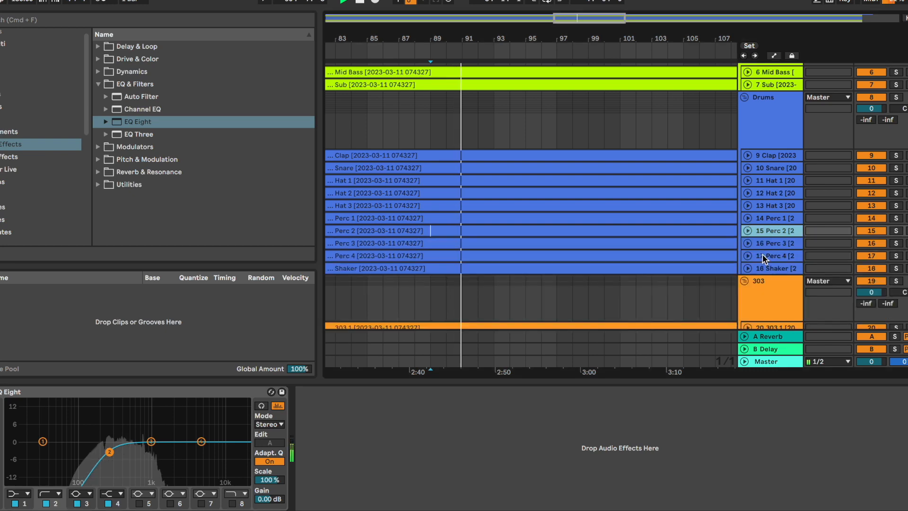
Unfold and solo Perc 1, load Utility on it and set the input channel mode to Left
left_click(781, 217)
key("u")
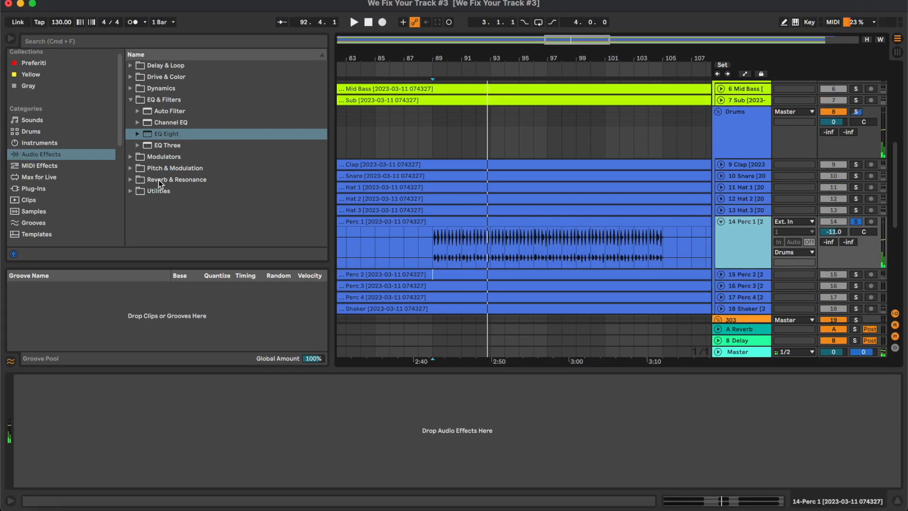
left_click(152, 191)
double_click(171, 201)
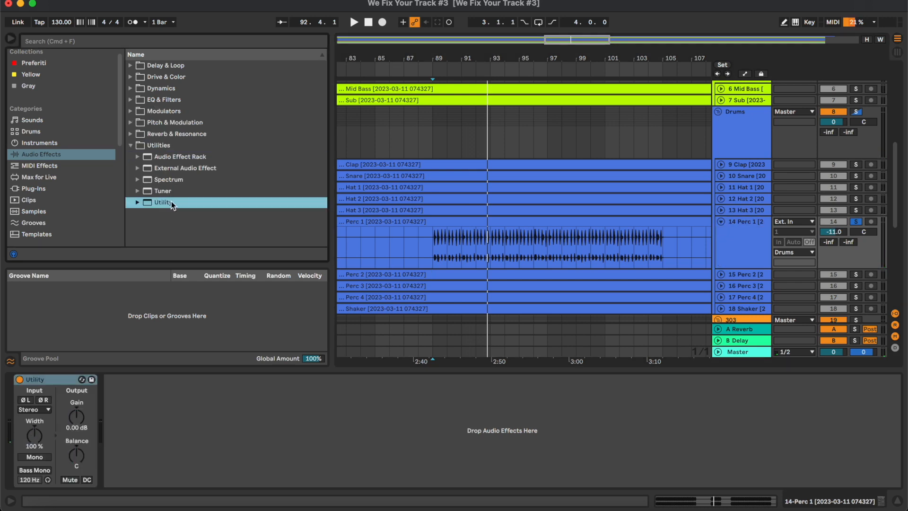
left_click(34, 409)
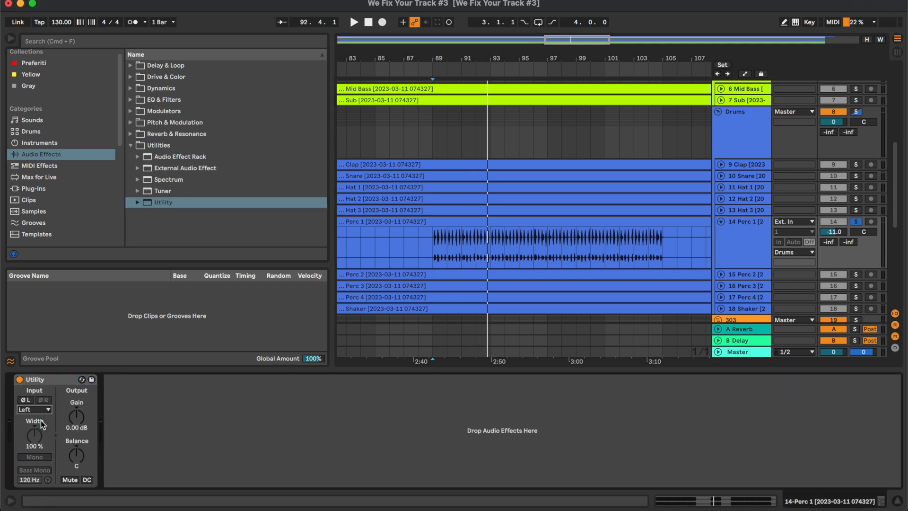
Load EQ Eight on Perc 1 and roll off its low end with a low cut at 681 Hz on band 2
left_click(173, 101)
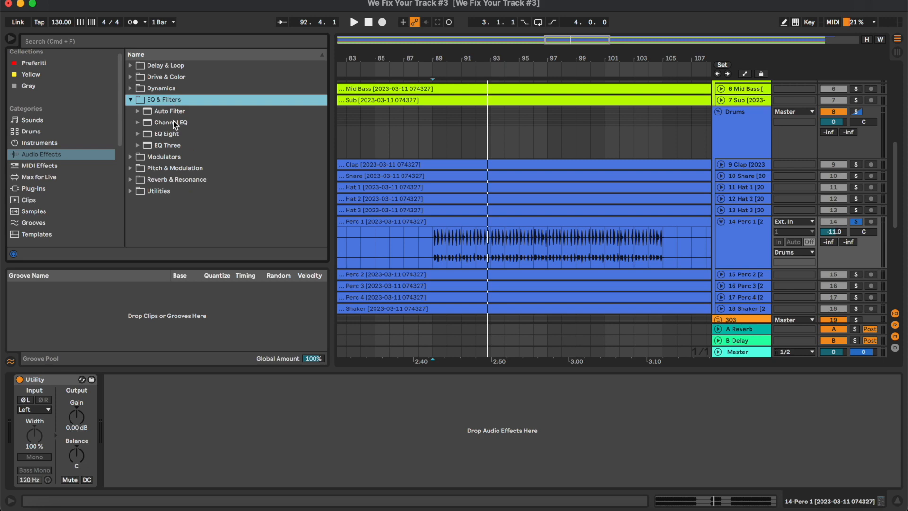
double_click(170, 133)
left_click(190, 488)
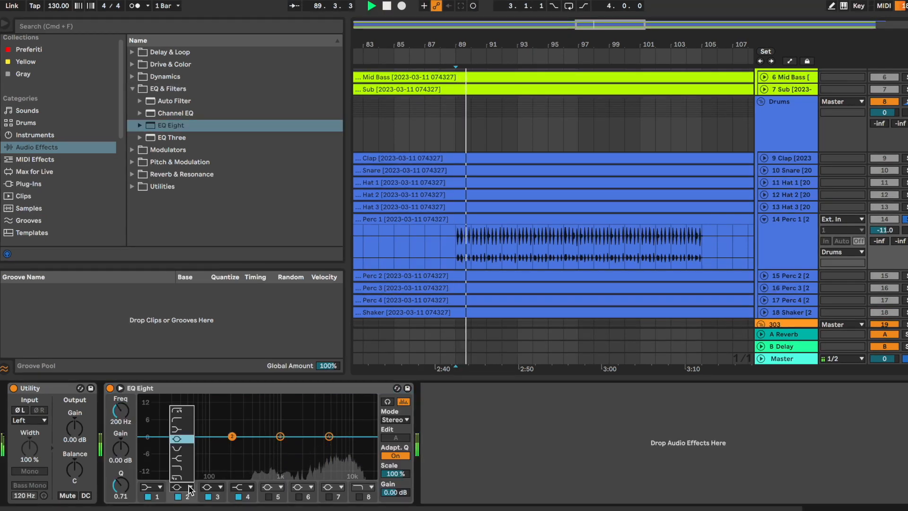
left_click(188, 421)
left_click_drag(231, 445, 266, 446)
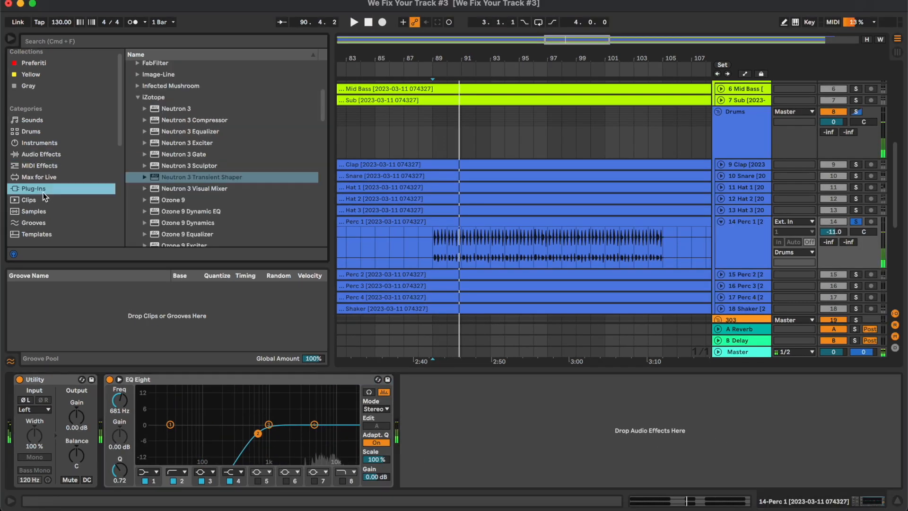
Load Neutron 3 Transient Shaper on Perc 1, set its attack to -4.5, and unsolo and fold the track
double_click(231, 176)
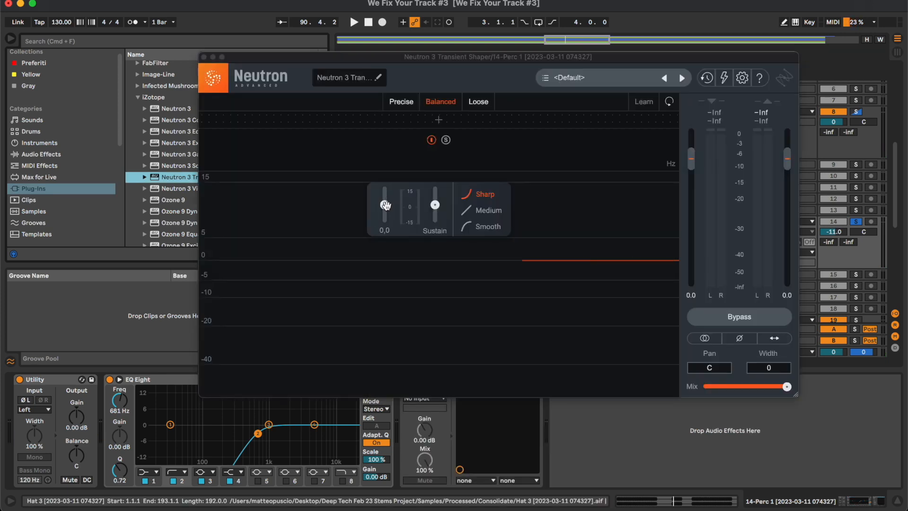
left_click_drag(385, 205, 384, 214)
key("space")
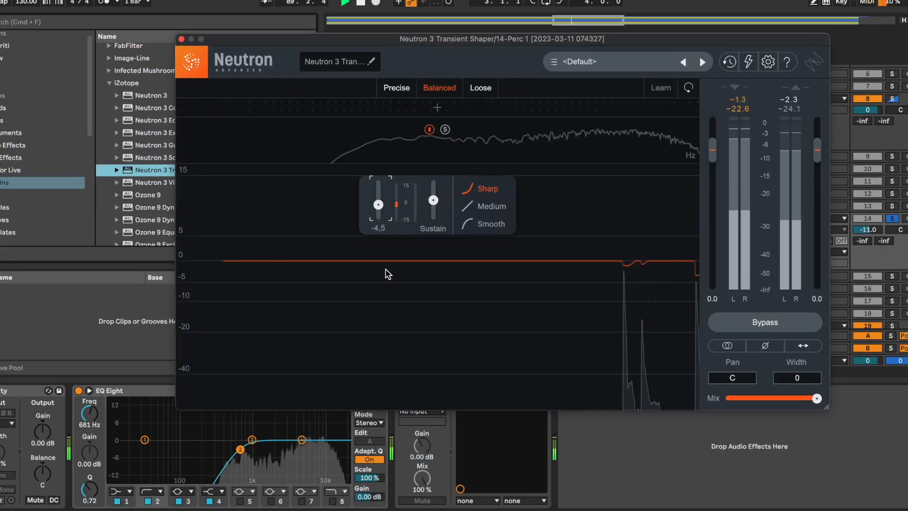
left_click(181, 38)
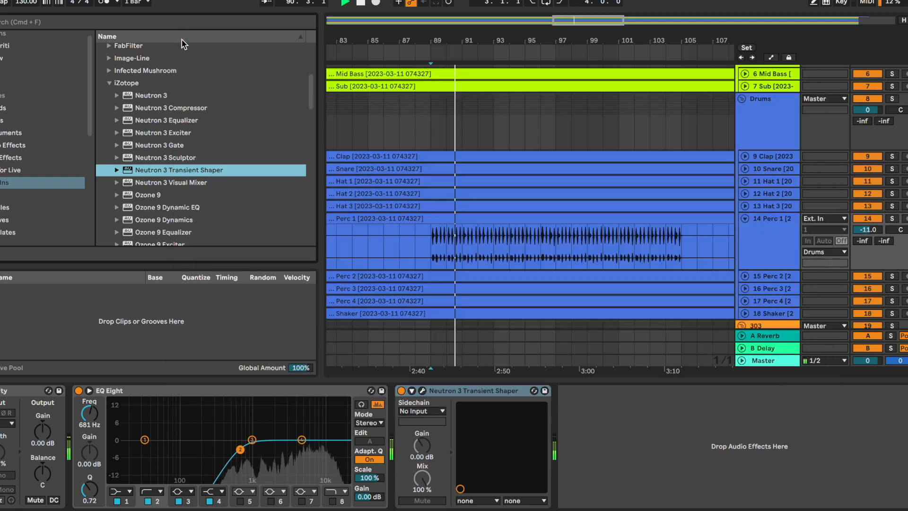
double_click(767, 220)
Load the Voxengo SPAN analyzer on the Master track after Pro-L 2
left_click(688, 145)
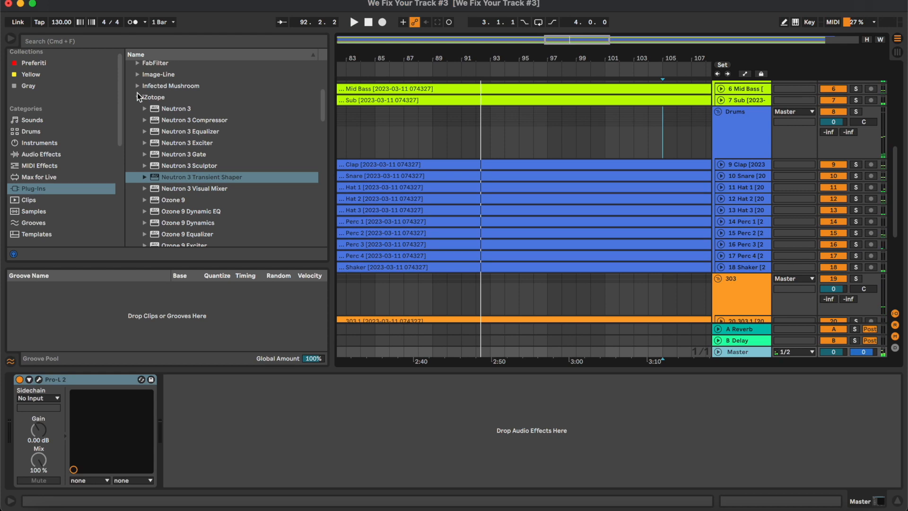
left_click(137, 97)
scroll(174, 192, "down", 8)
left_click(172, 207)
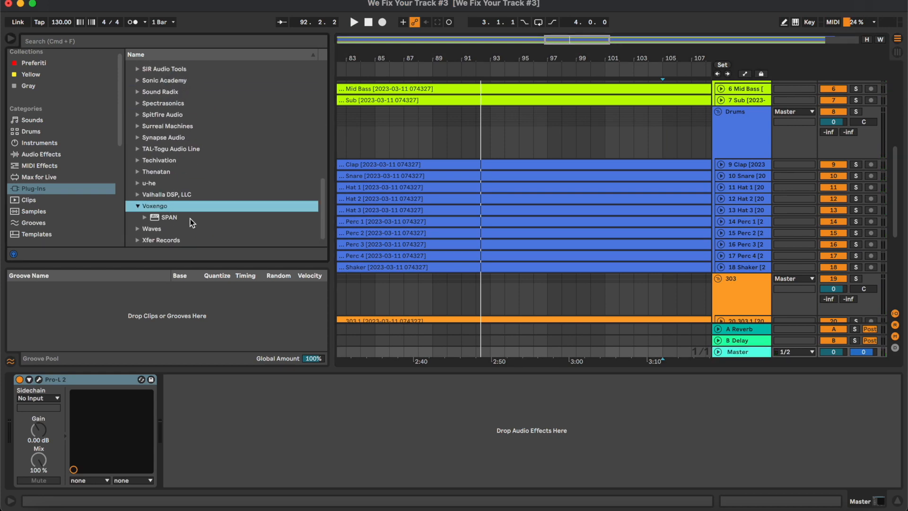
double_click(190, 217)
left_click_drag(415, 62, 443, 106)
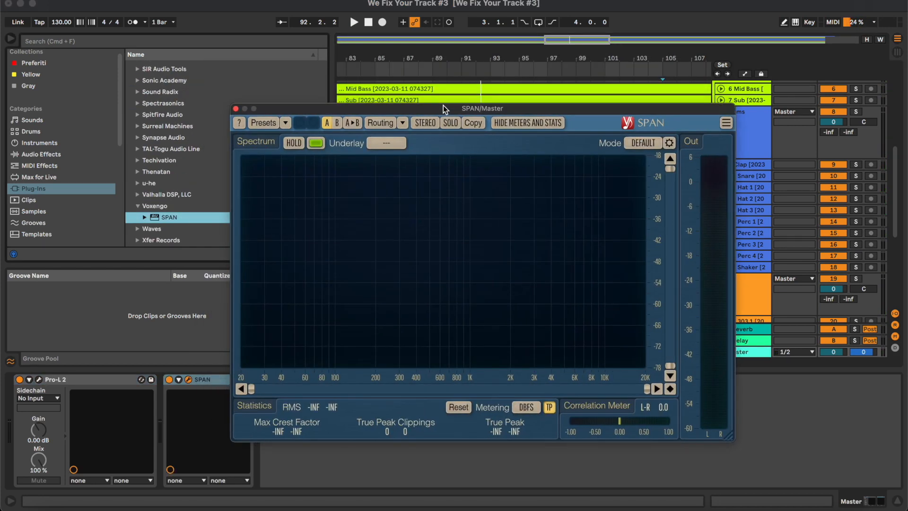
Play the track while examining the master spectrum in SPAN, and close the analyzer window
key("space")
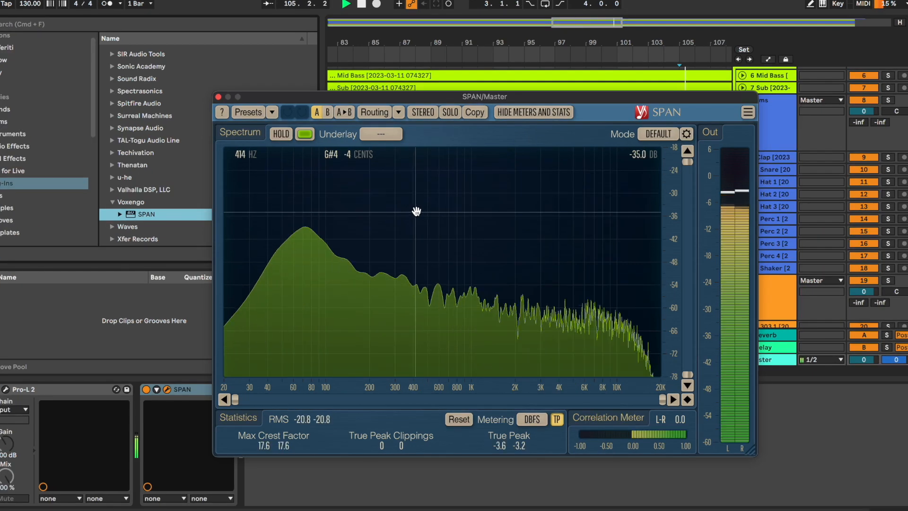
left_click(533, 72)
left_click_drag(567, 92, 567, 137)
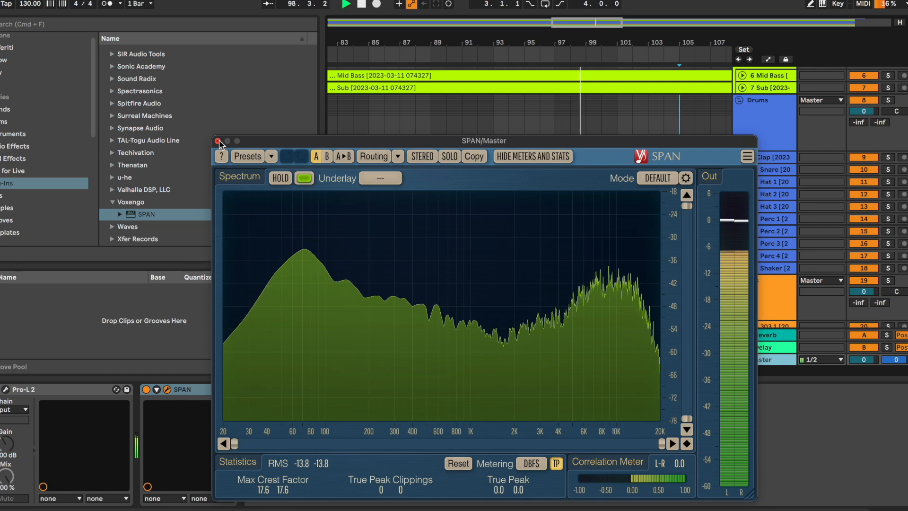
key("alt+super+p")
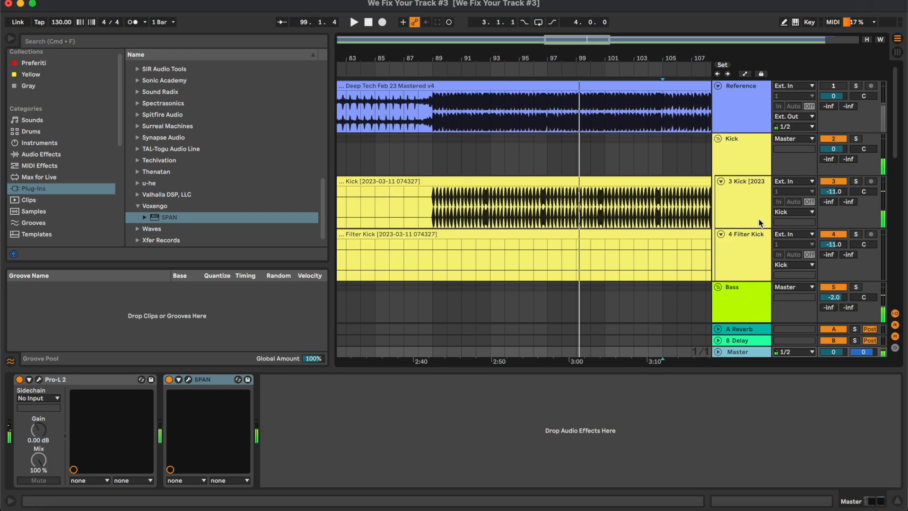
Set the Bass group's volume to -3.0 dB and the Kick group's volume to -1.0 dB
left_click(750, 289)
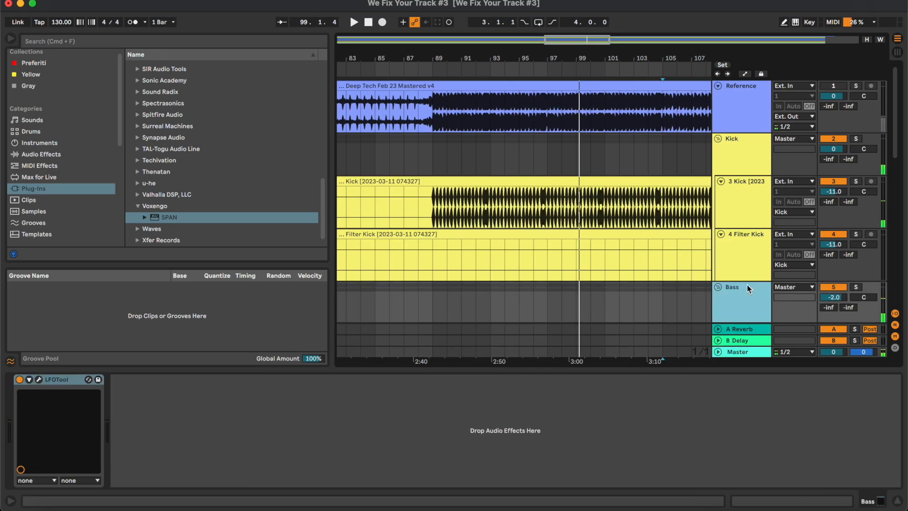
left_click(753, 158)
left_click_drag(838, 148, 838, 150)
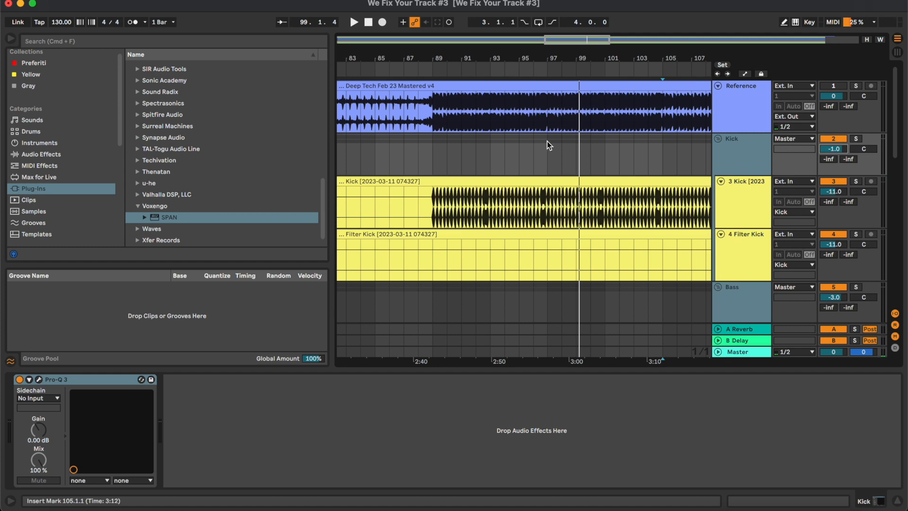
Play the mix from bar 93, unfold Hat 3 to check its level, and fold it again
scroll(638, 143, "down", 2)
left_click(499, 118)
key("space")
scroll(602, 212, "down", 3)
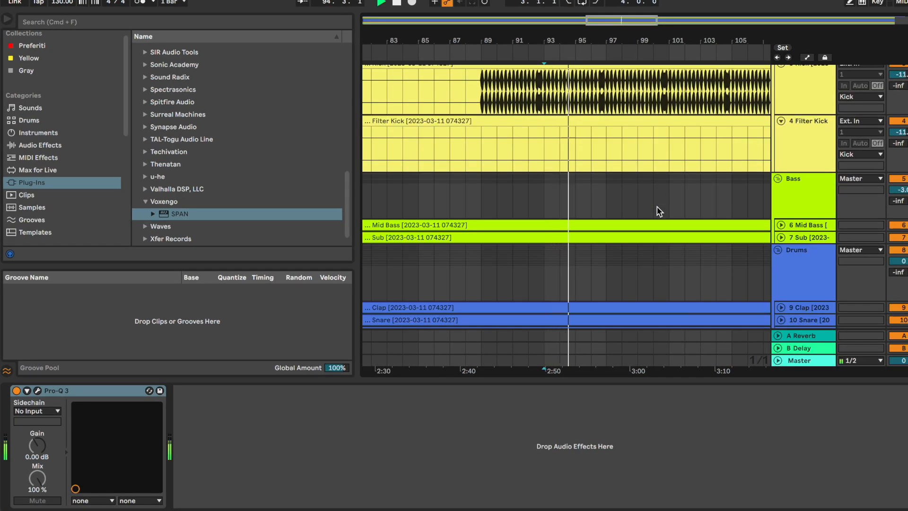
scroll(659, 211, "down", 5)
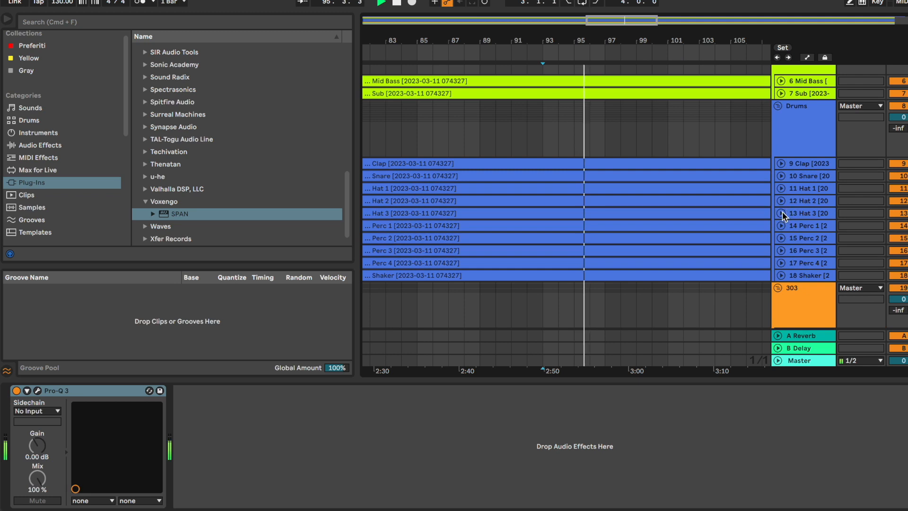
left_click(781, 213)
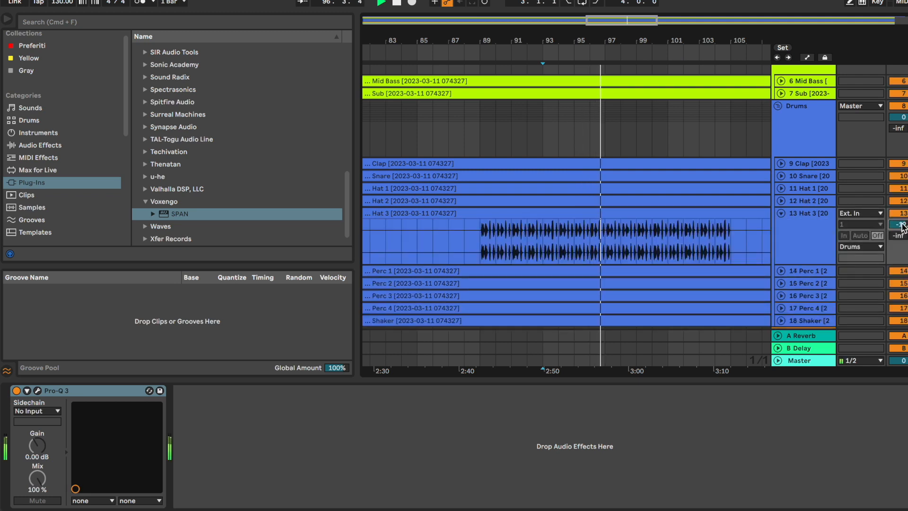
left_click(808, 228)
key("u")
Insert an audio track below Shaker and place Phantom - Isolate 2 Top Loop 8 from the Top Drum Loops on it
left_click(808, 276)
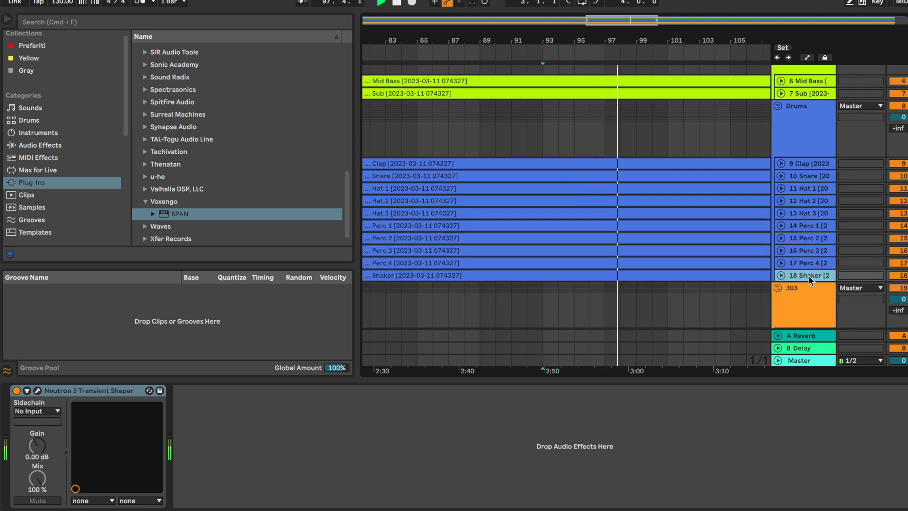
key("super+t")
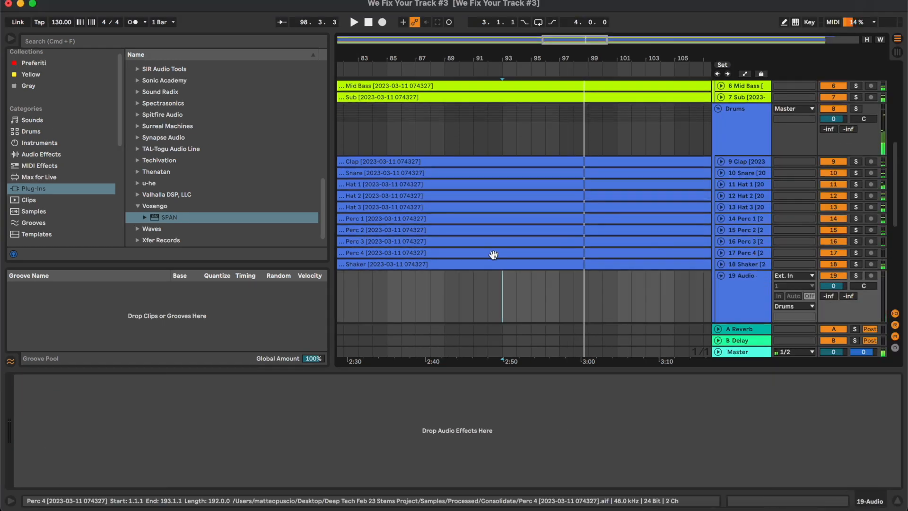
scroll(86, 197, "down", 5)
left_click(89, 207)
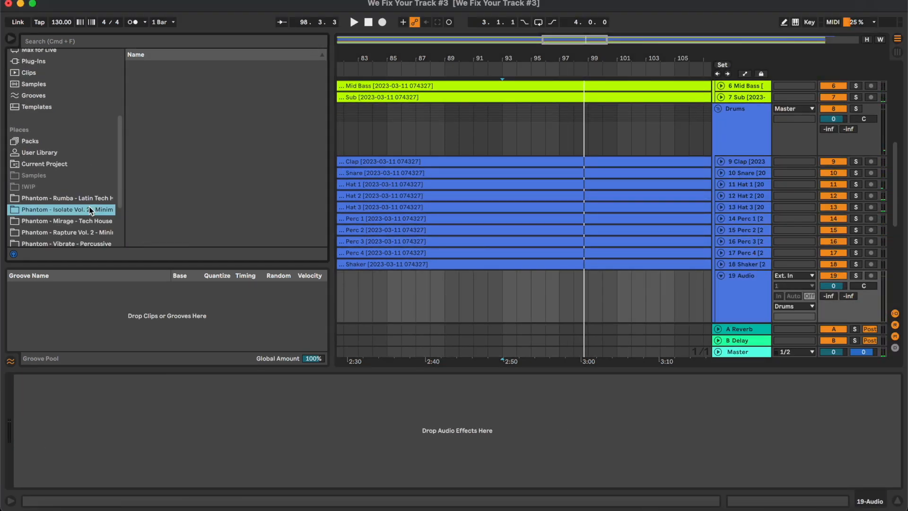
left_click(189, 90)
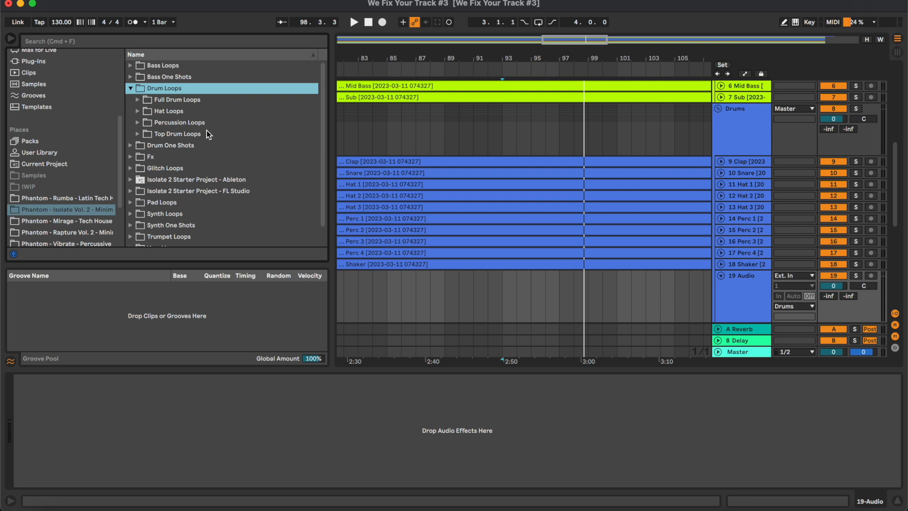
left_click(180, 133)
left_click(272, 177)
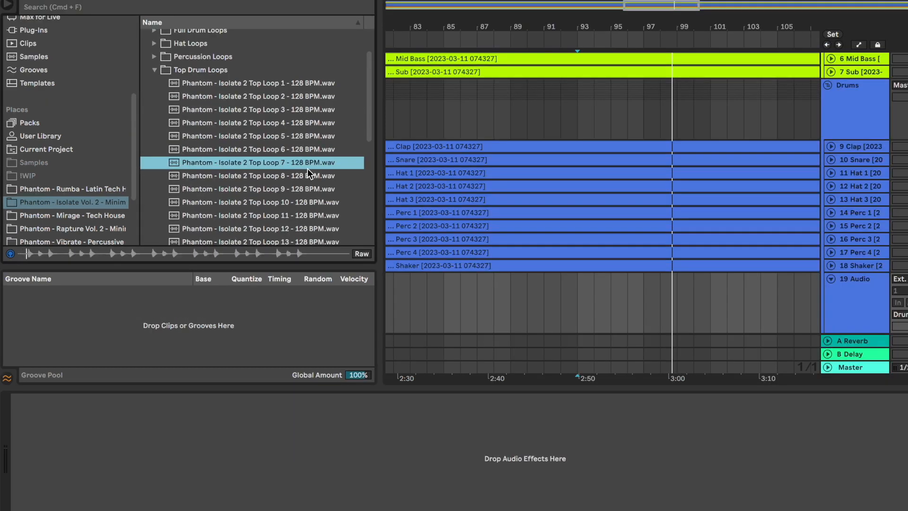
key("Down")
left_click_drag(301, 176, 598, 290)
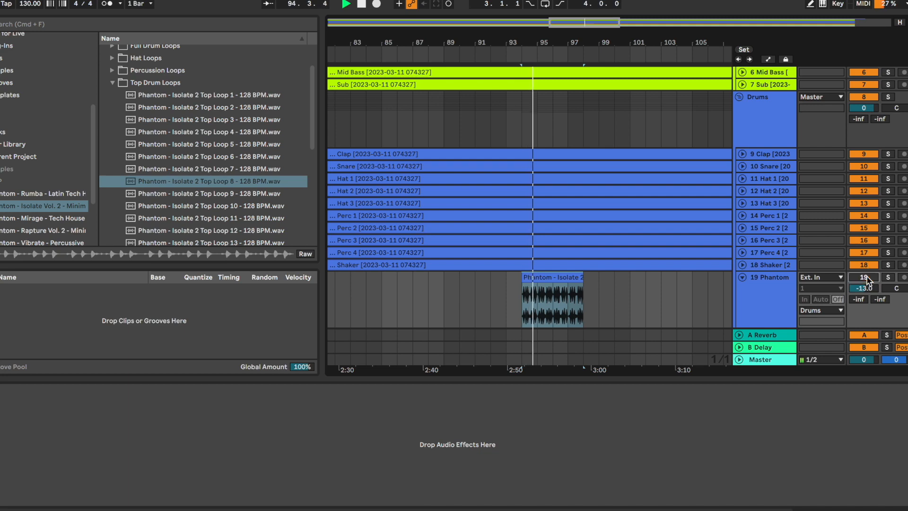
Set the top loop track's volume to -16.0 dB and move its clip to start at bar 93
left_click_drag(869, 290, 869, 298)
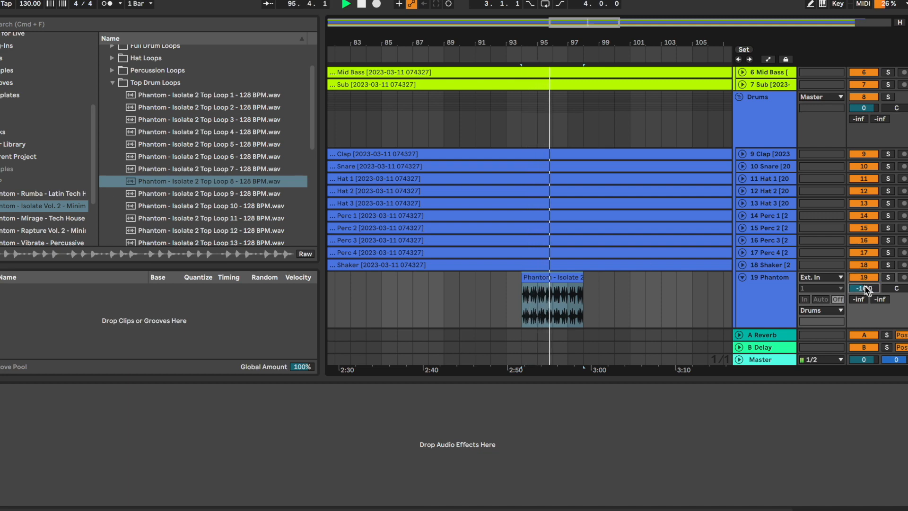
left_click_drag(562, 281, 547, 280)
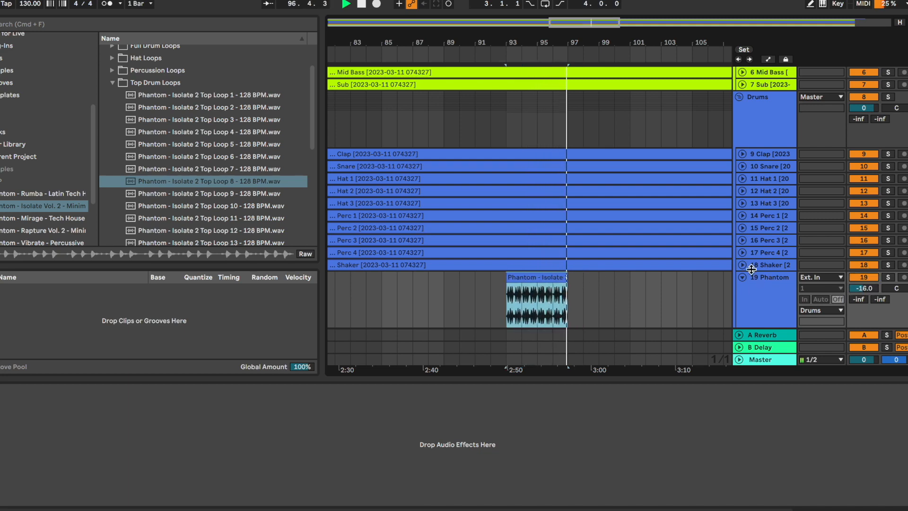
key("space")
Unfold the Shaker track and paste a copy of the top loop clip at bar 89
left_click(742, 265)
scroll(561, 289, "down", 3)
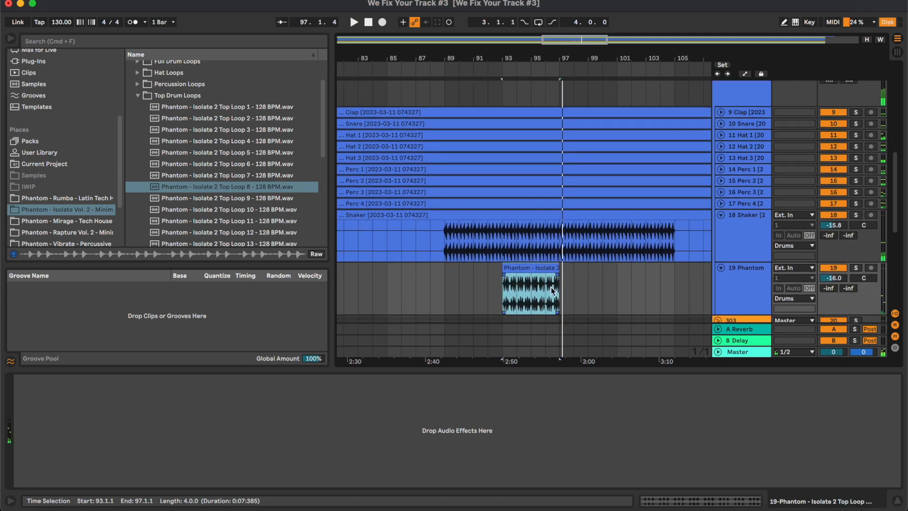
key("super+c")
left_click(442, 287)
key("super+v")
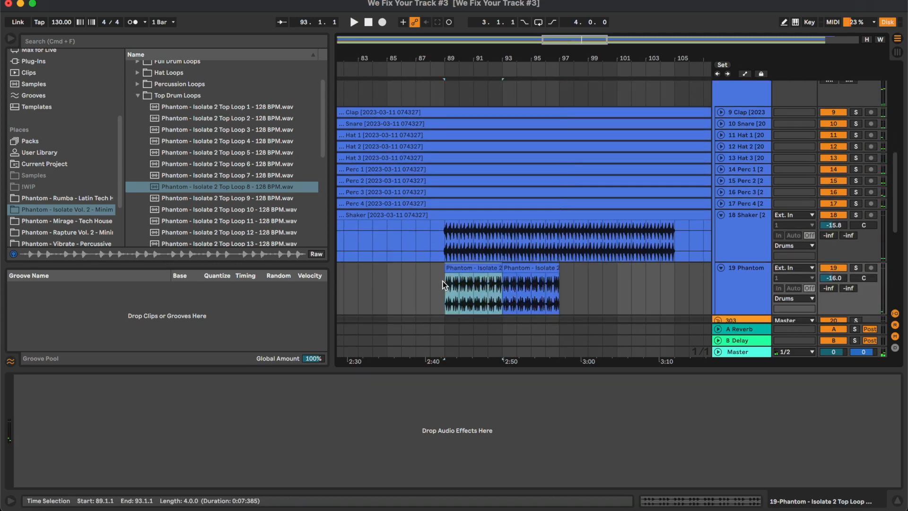
Duplicate the top loop clip until it fills the Shaker section up to bar 105
key("super+d")
key("super+d")
key("super+d")
key("super+d")
key("minus")
key("super+z")
key("Delete")
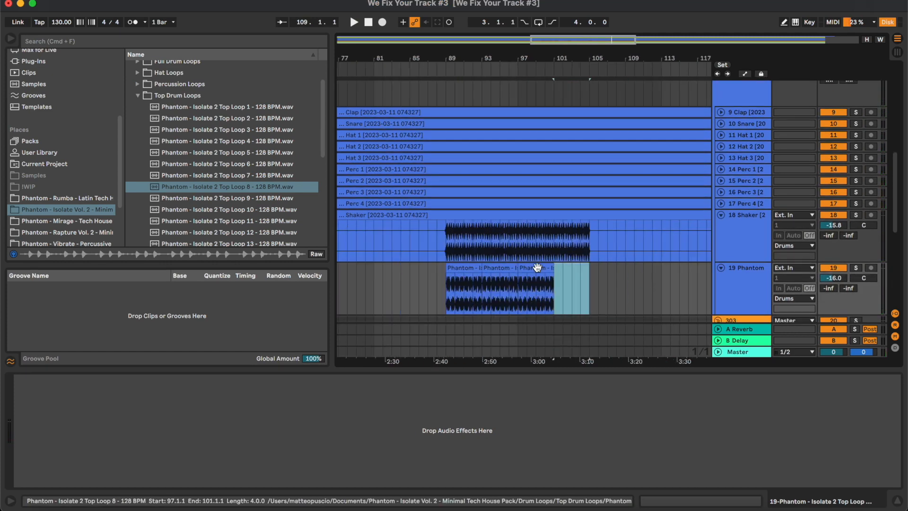
left_click(537, 268)
key("super+d")
Paste the top loop at an earlier point in the arrangement and duplicate it three times
key("minus")
key("minus")
left_click(384, 274)
key("super+v")
key("super+d")
key("super+d")
key("super+d")
Paste the top loop at bar 121 and duplicate it to fill the Shaker section up to bar 169
left_click(632, 273)
key("super+v")
key("super+d")
key("super+d")
key("super+d")
key("super+d")
key("super+d")
key("super+d")
key("super+d")
key("super+d")
key("super+d")
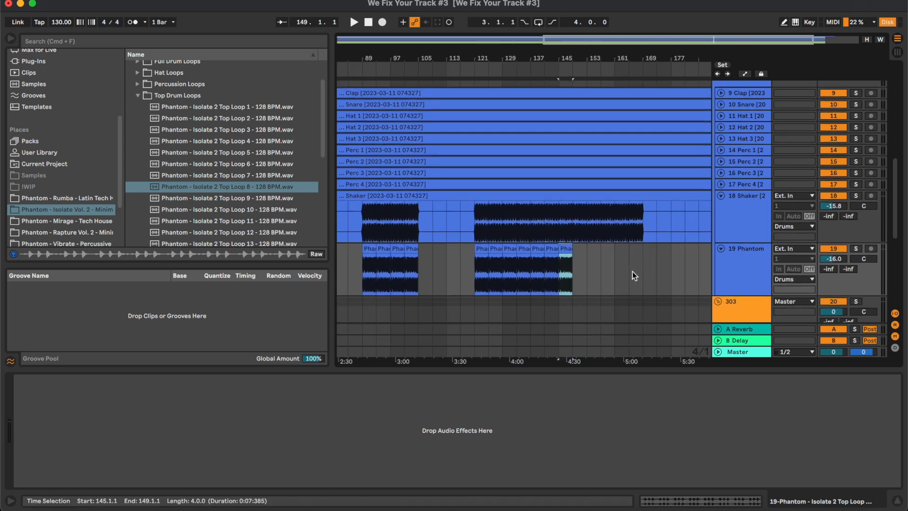
key("super+d")
key("super+d")
Play Shaker and the top loop soloed from bar 153, set them to -16.5 dB and -19.0 dB, and keep only Shaker soloed
key("space")
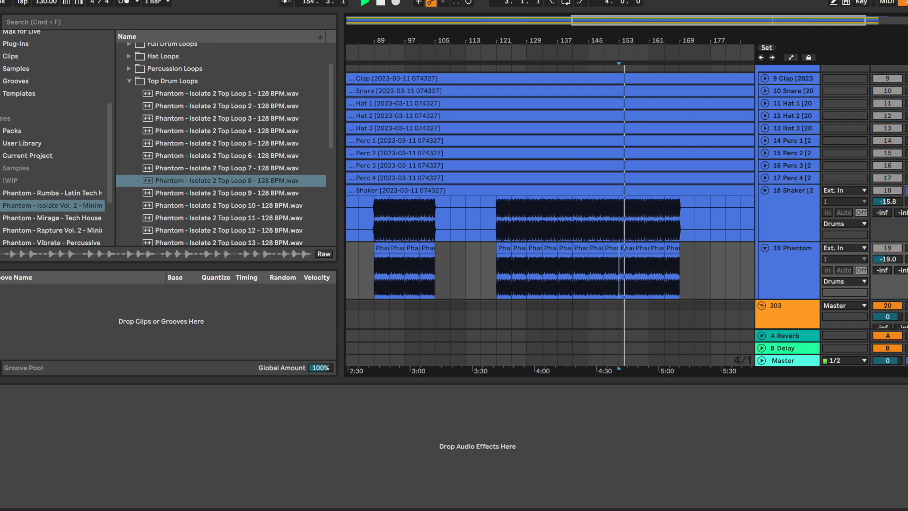
left_click(864, 241)
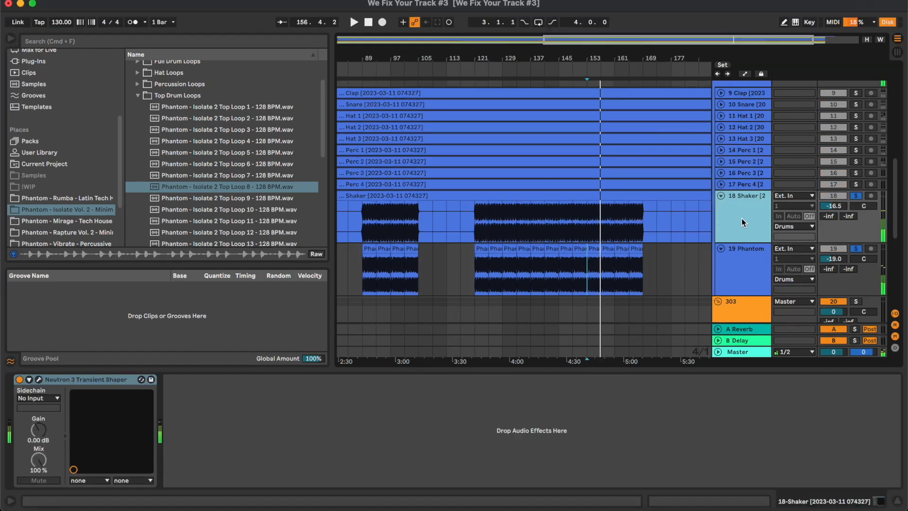
key("s")
key("s")
key("space")
Load Auto Pan on Shaker, set its amount to 22.2 % and sync its rate to the tempo at 1/4
left_click(512, 210)
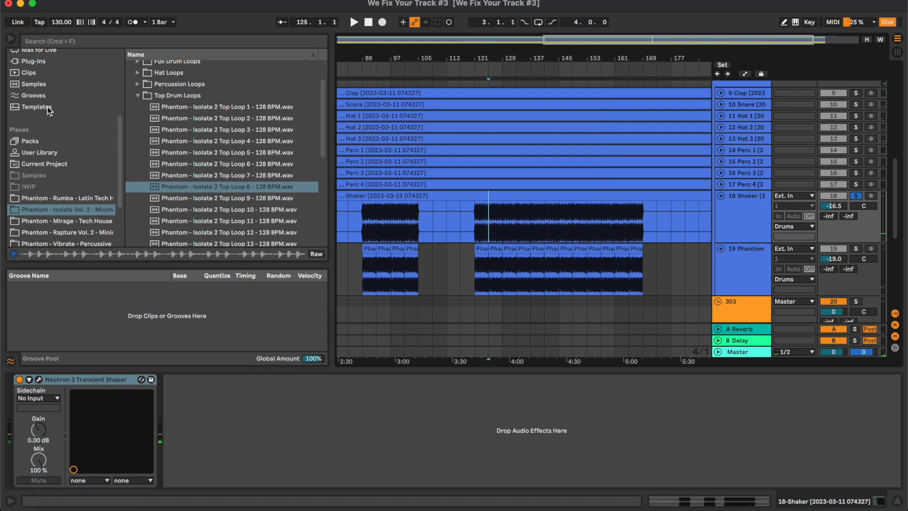
scroll(47, 106, "up", 3)
left_click(46, 85)
left_click(175, 191)
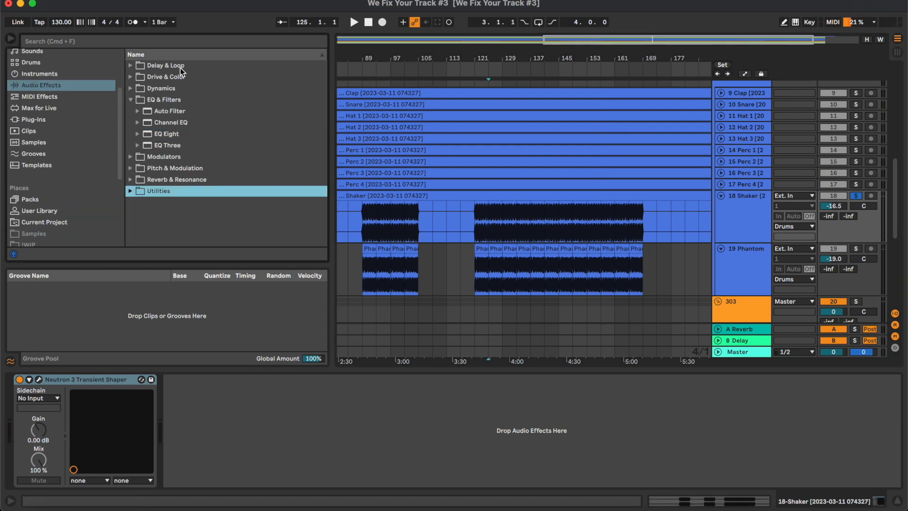
left_click(177, 41)
type("aut")
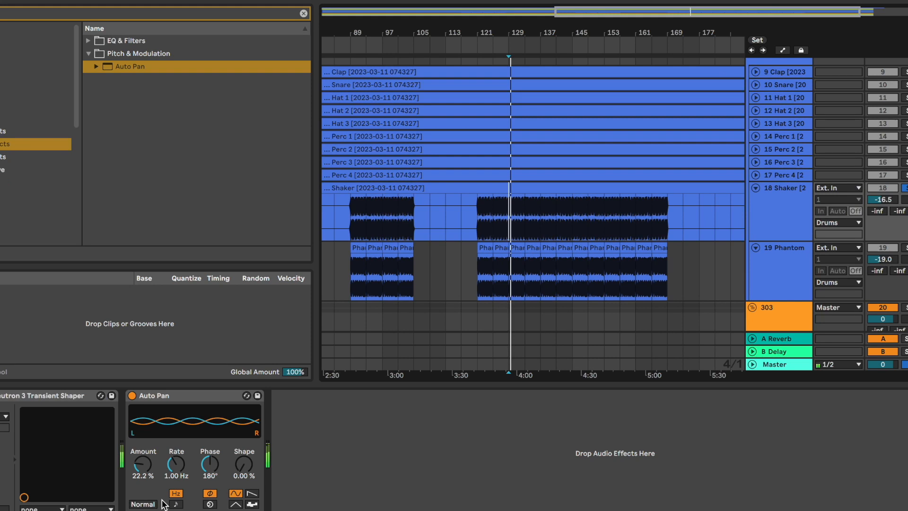
left_click(171, 504)
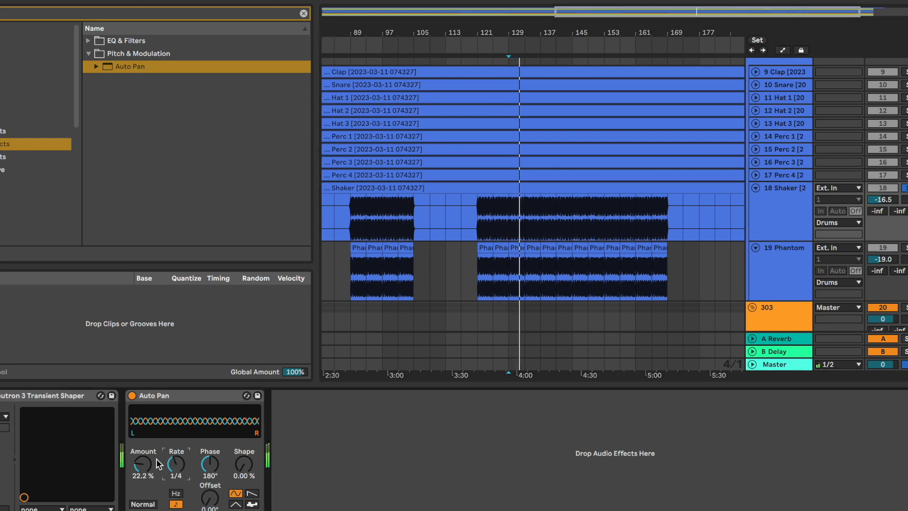
Set Shaker's Auto Pan amount to 33.3 %, end its solo, and fold the Shaker and top loop tracks
mouse_move(148, 469)
left_mouse_down()
mouse_move(148, 440)
mouse_move(142, 473)
left_mouse_up()
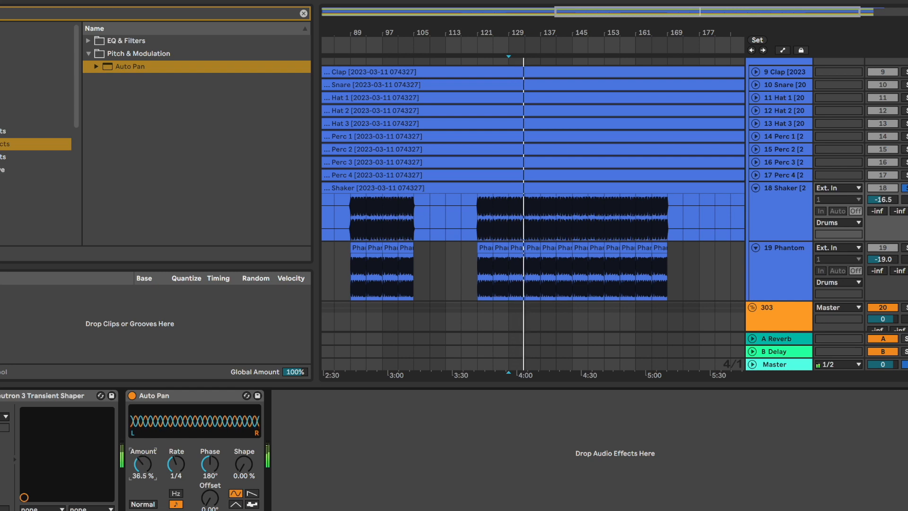
left_click(809, 228)
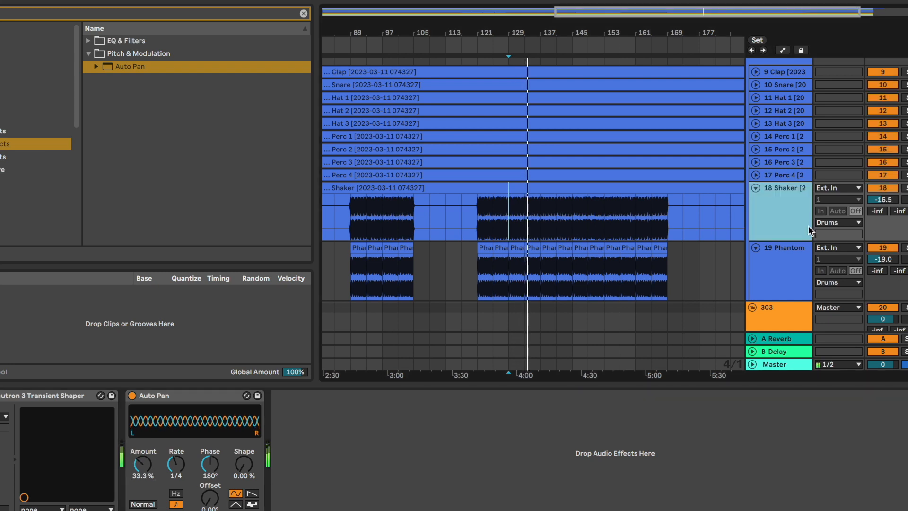
key("u")
left_click(773, 226)
key("u")
left_click_drag(706, 173, 669, 180)
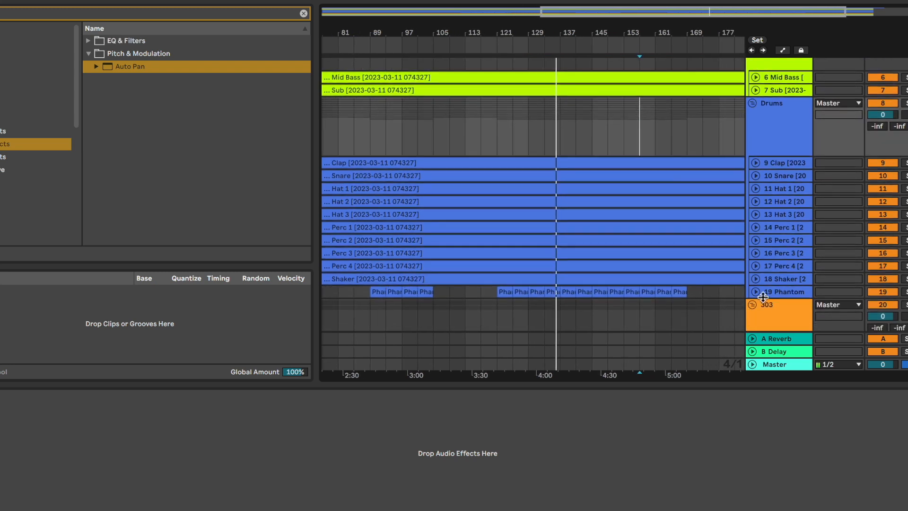
Play the full mix from bar 137 and examine the Kick, Bass and Drums tracks along the Arrangement
key("XF86AudioRaiseVolume")
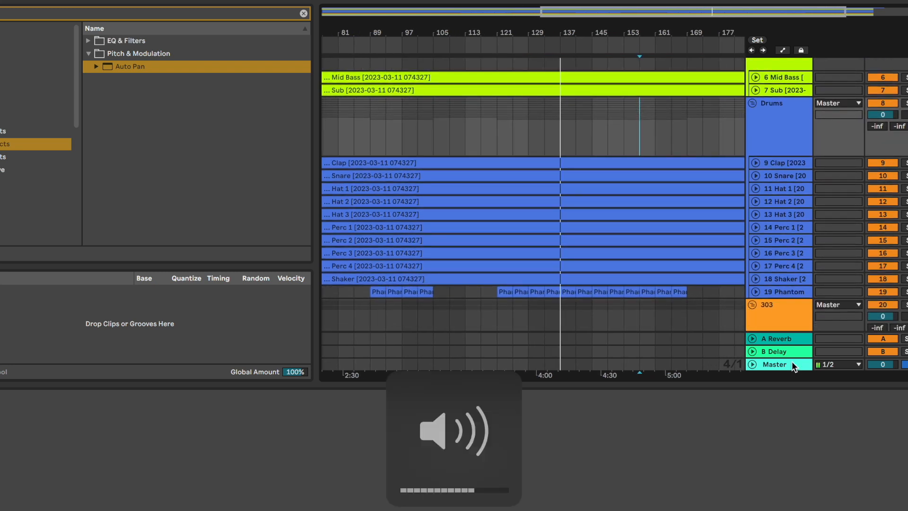
left_click(562, 121)
scroll(561, 119, "right", 2)
scroll(561, 118, "down", 2)
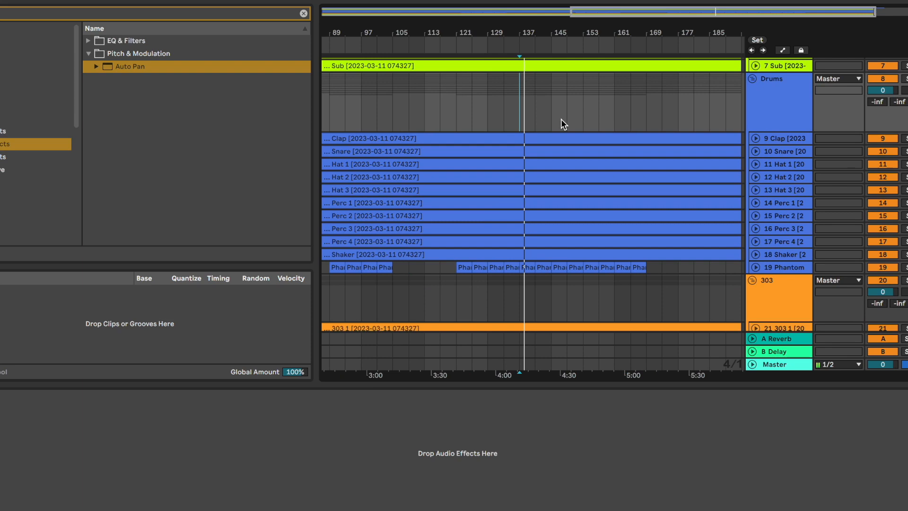
scroll(561, 118, "up", 5)
scroll(561, 118, "left", 3)
scroll(561, 118, "right", 2)
scroll(561, 118, "up", 1)
scroll(758, 299, "down", 1)
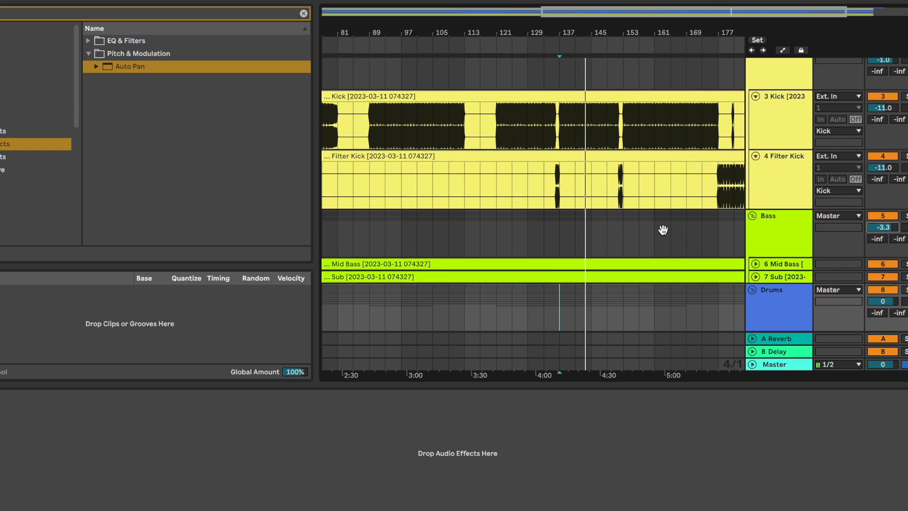
scroll(662, 229, "down", 10)
scroll(662, 229, "left", 3)
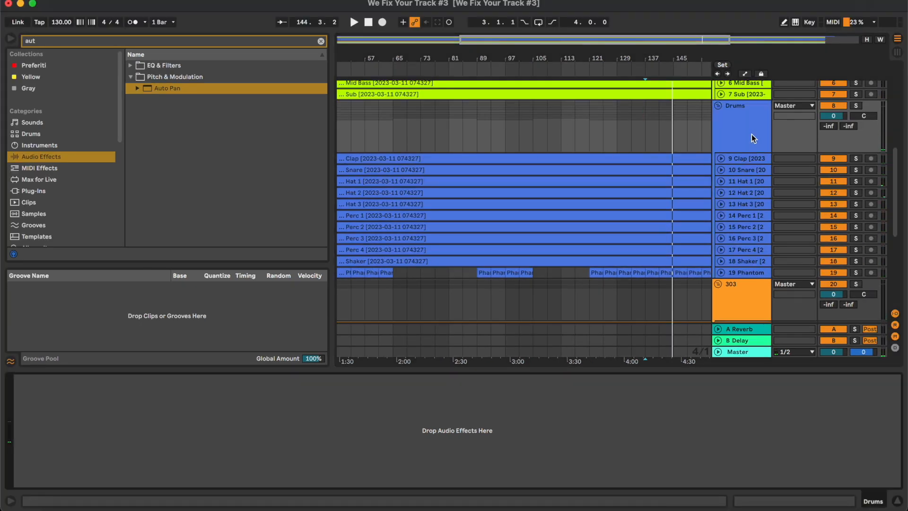
Load EQ Eight on the Drums group, solo the group, and set playback to start at bar 89
left_click(489, 161)
left_click(491, 120)
left_click(320, 42)
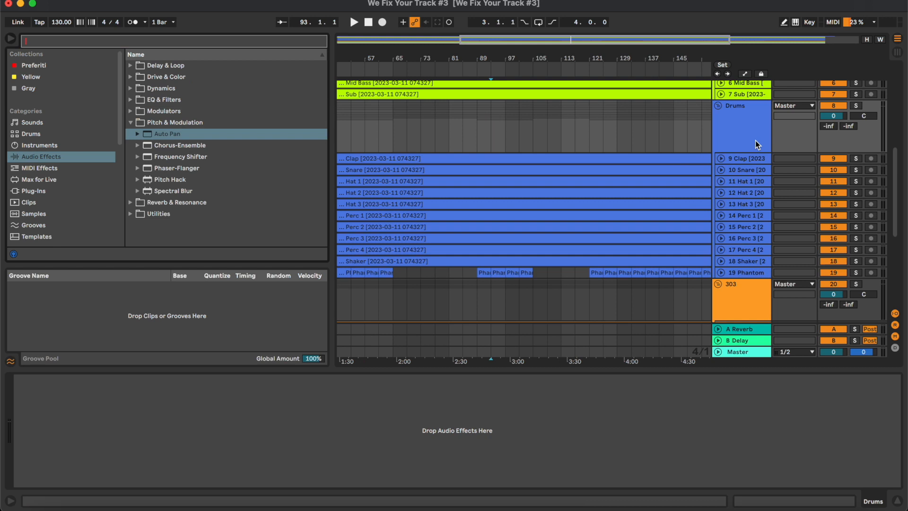
left_click(755, 135)
left_click(163, 99)
double_click(179, 133)
left_click(480, 116)
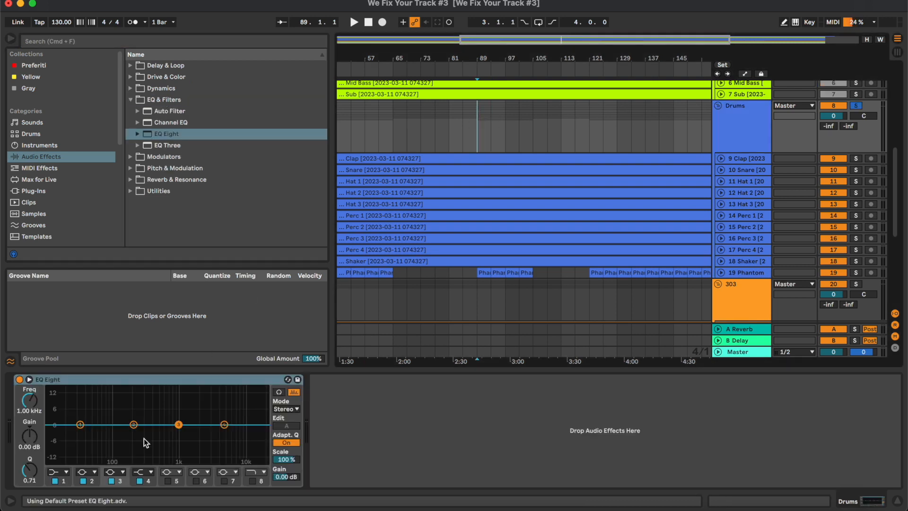
Make EQ Eight's first band a low cut just below band 2, and raise the 5.05 kHz high shelf by 0.62 dB
key("space")
left_click(60, 472)
left_click(63, 410)
left_click_drag(52, 448, 105, 447)
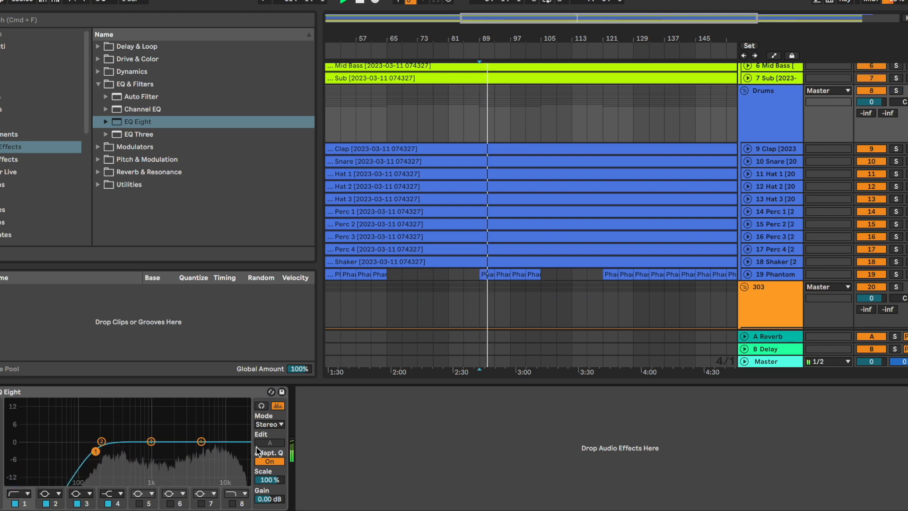
left_click_drag(202, 441, 201, 439)
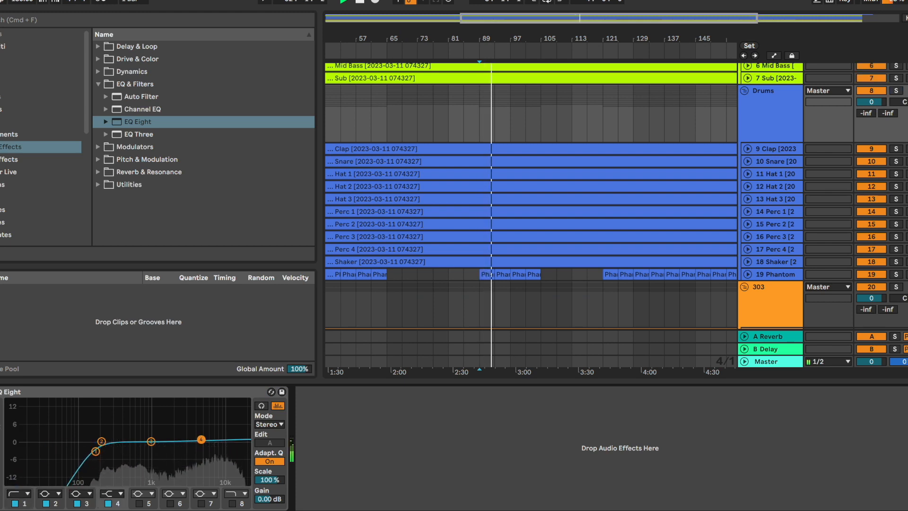
Search the audio effects for "para" and load the Glue Compressor preset Drum - Full Parallel on the Drums group
left_click(132, 19)
type("parl")
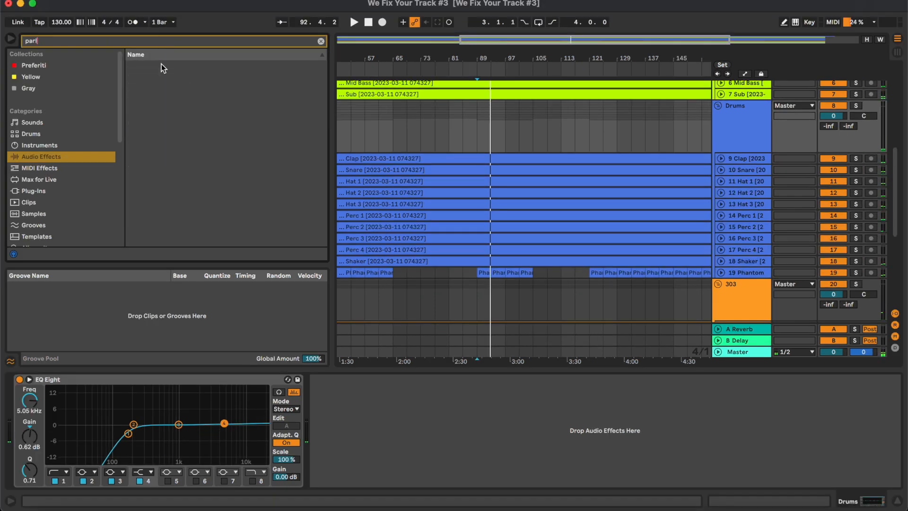
key("BackSpace")
type("a")
key("Down")
key("Right")
key("Down")
key("Right")
key("Down")
key("Down")
key("Return")
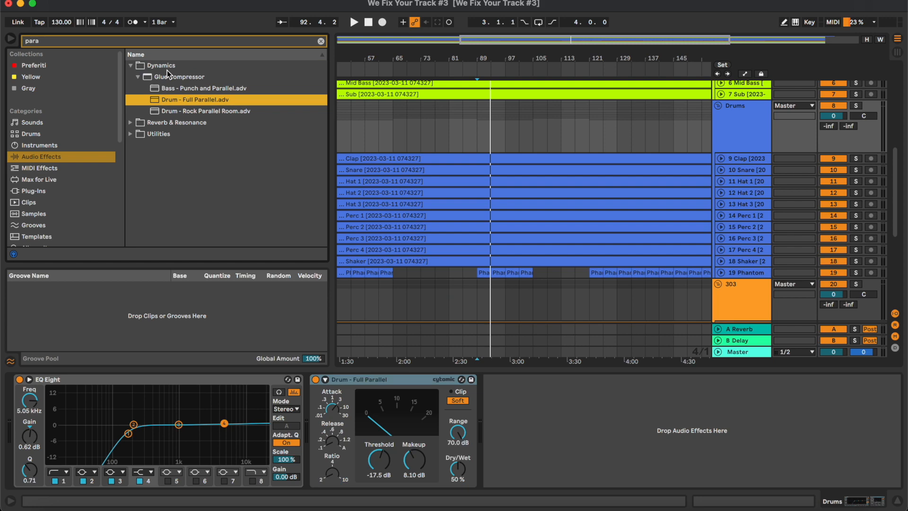
Play the track from bar 89 and set the Drum - Full Parallel compressor's Dry/Wet to 22 %
key("space")
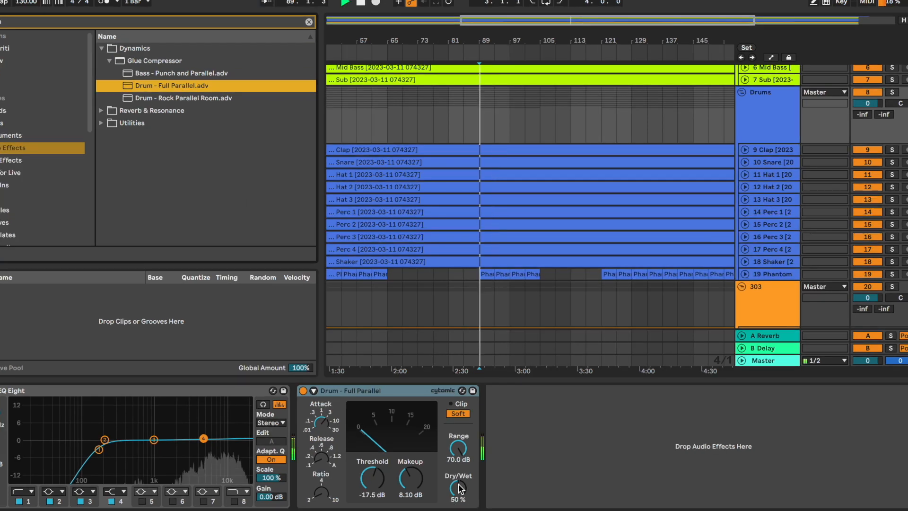
left_click_drag(458, 467, 459, 479)
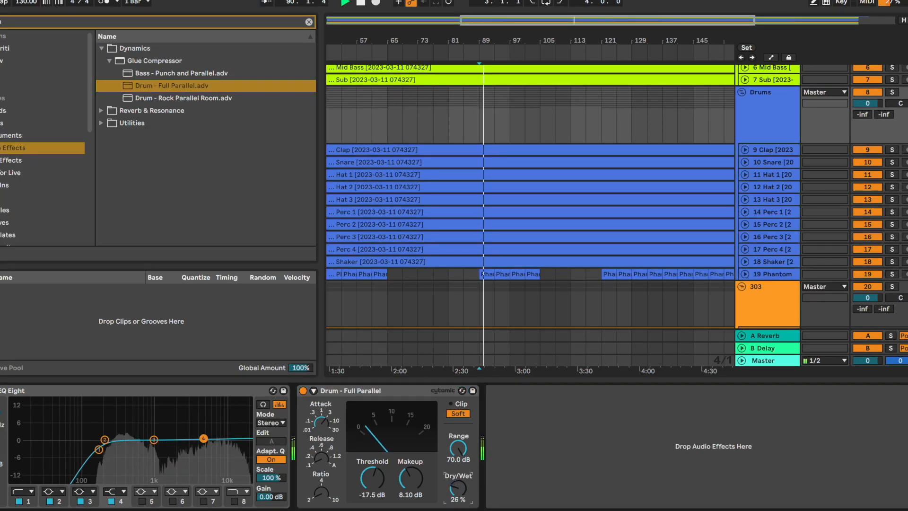
scroll(573, 265, "down", 8)
left_click(459, 487)
Search the plug-ins for "imager" and load the Audio Units version of Ozone 9 Imager on the Drums group
left_click(309, 21)
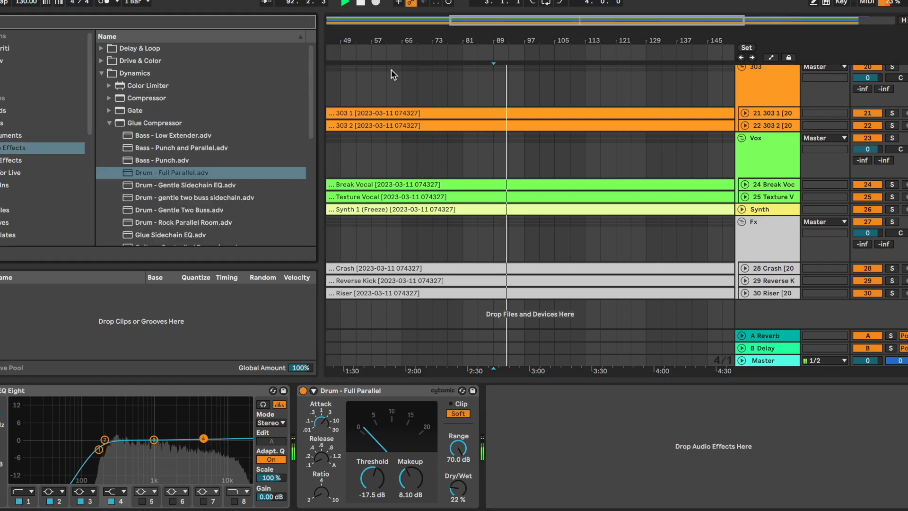
scroll(773, 129, "up", 8)
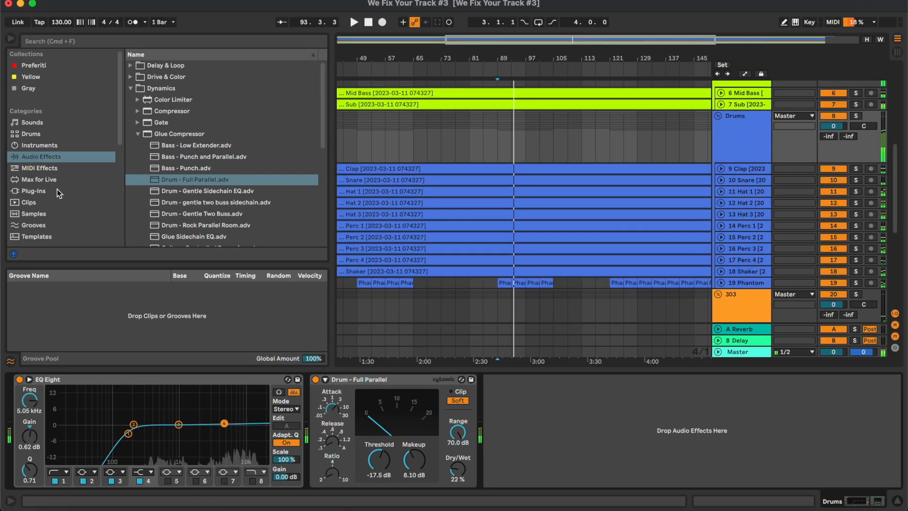
left_click(21, 187)
left_click(174, 21)
type("imager")
left_click(173, 79)
key("Down")
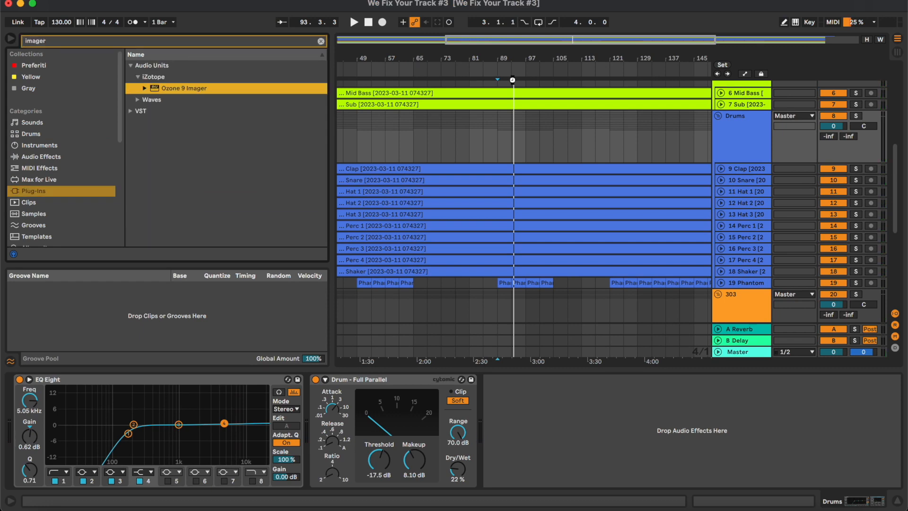
key("Return")
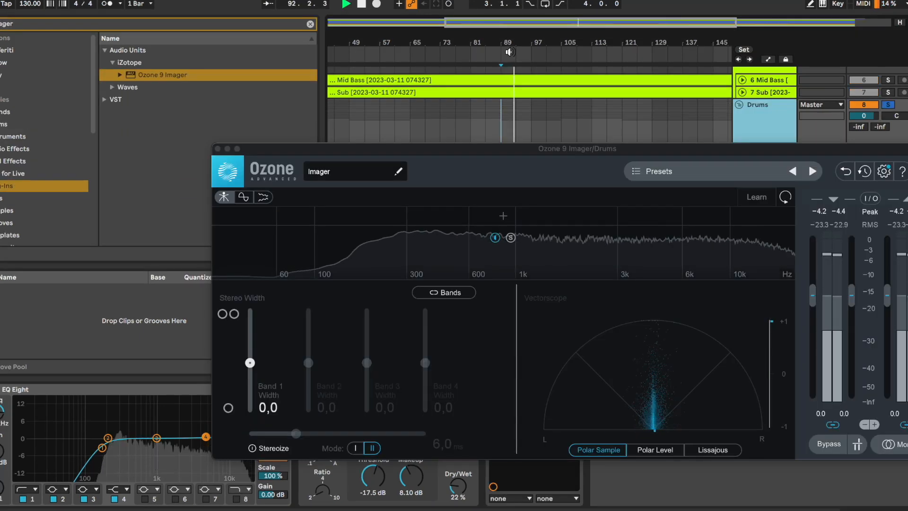
Split the Imager into four bands, with crossovers below 300 Hz, just under 1 kHz and between 3 and 6 kHz
left_click(658, 216)
left_click(474, 216)
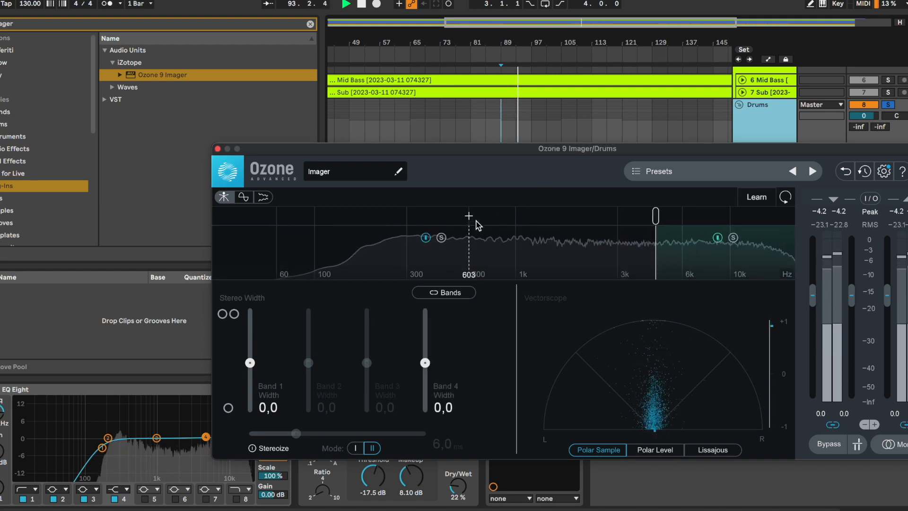
left_click_drag(474, 216, 509, 217)
left_click(385, 217)
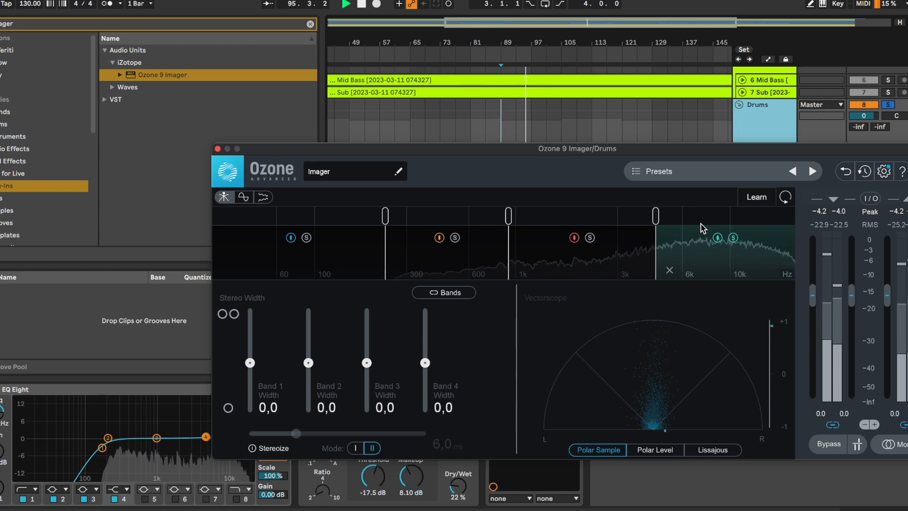
Enable Stereoize, set the Band 4 width to 44.3, and move the crossover between bands 3 and 4 to 5.0 kHz
key("space")
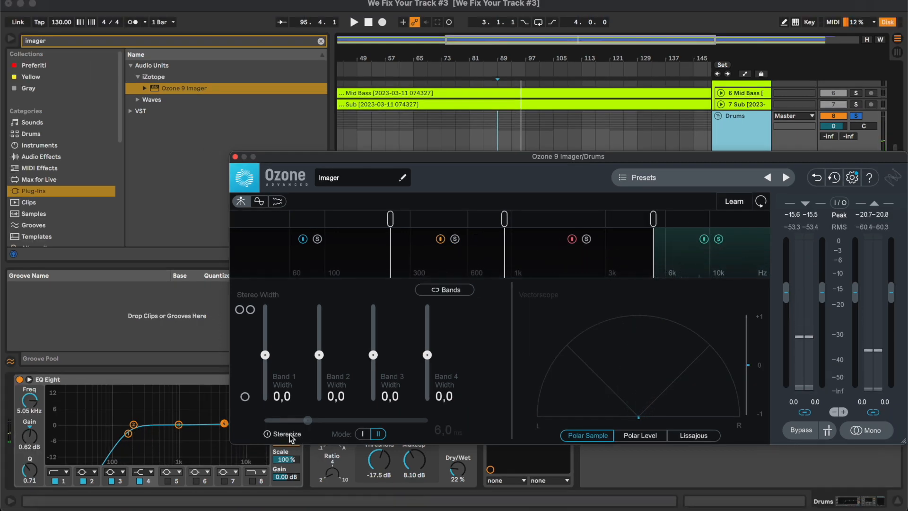
left_click(290, 435)
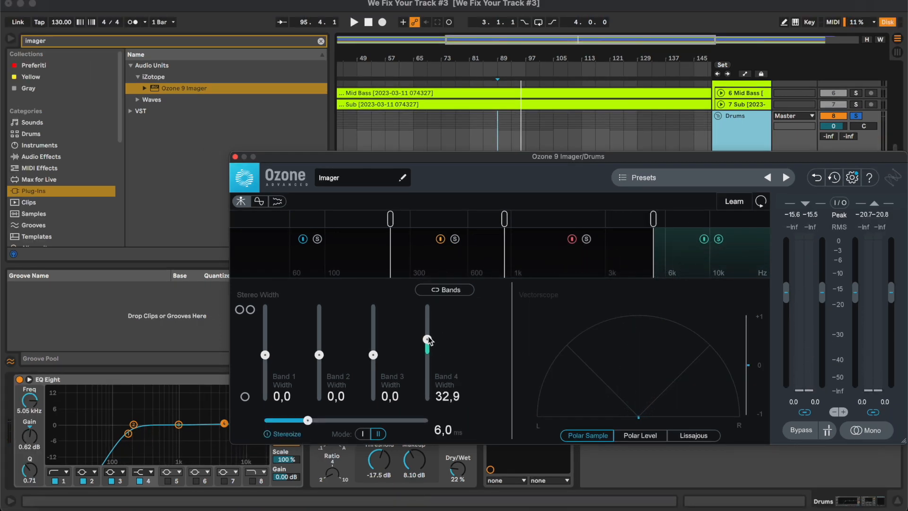
key("space")
left_click_drag(428, 337, 428, 332)
left_click(742, 237)
key("s")
left_click_drag(671, 222, 667, 222)
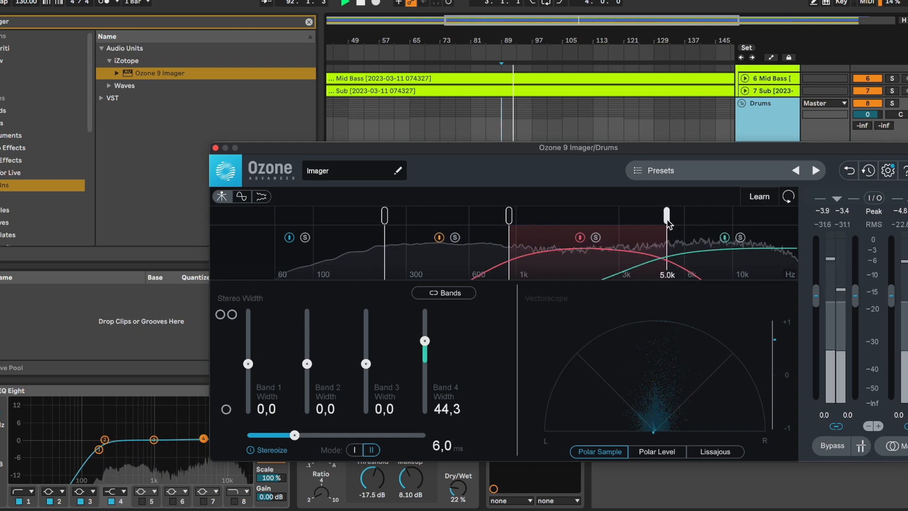
Close the Imager, compare Snare in solo with the full mix, and fold its track again
left_click(216, 148)
left_click(745, 173)
left_click(761, 181)
key("s")
left_click(868, 185)
left_click(789, 193)
key("s")
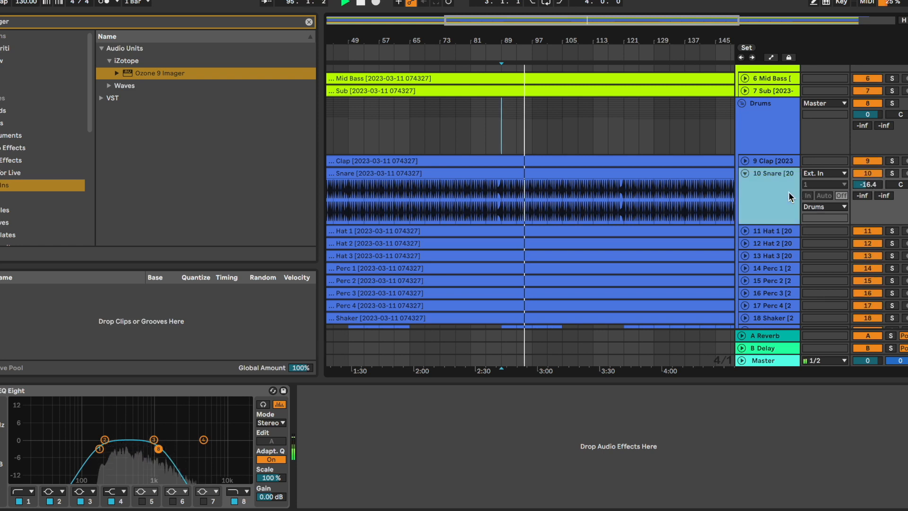
key("u")
key("Up")
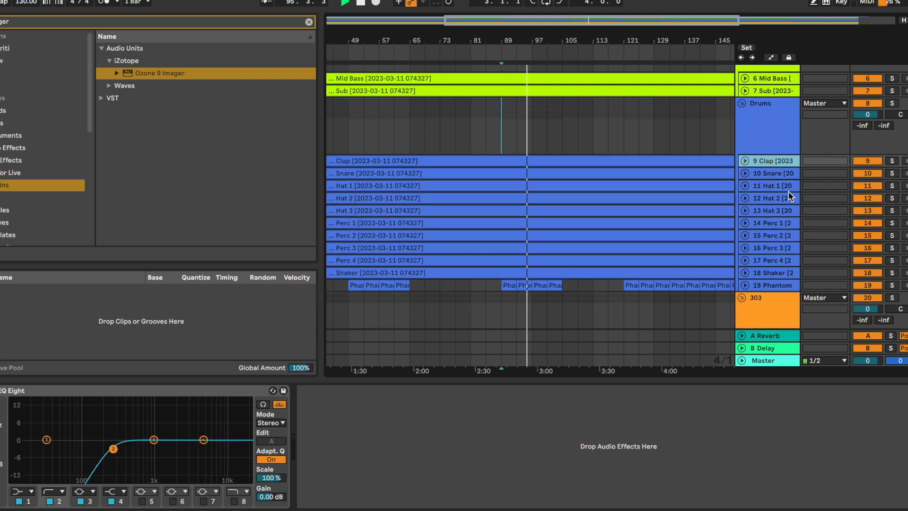
Slightly lower the low band's sustain in Shaker's Neutron 3 Transient Shaper and close the plug-in window
left_click(745, 284)
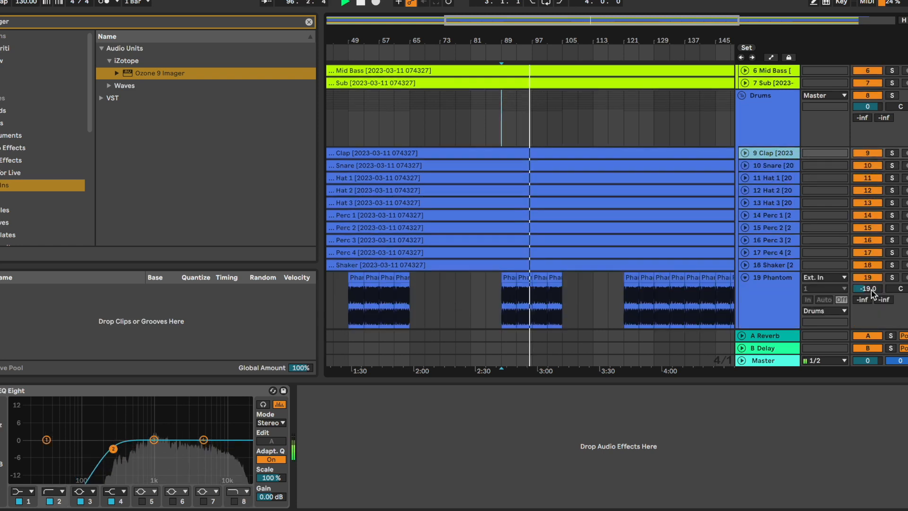
left_click(745, 277)
left_click(744, 265)
left_click(770, 270)
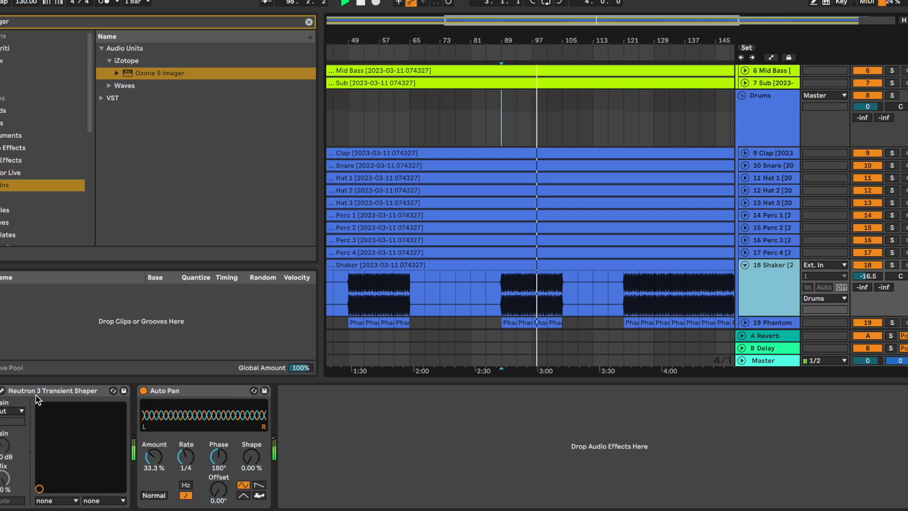
left_click(4, 391)
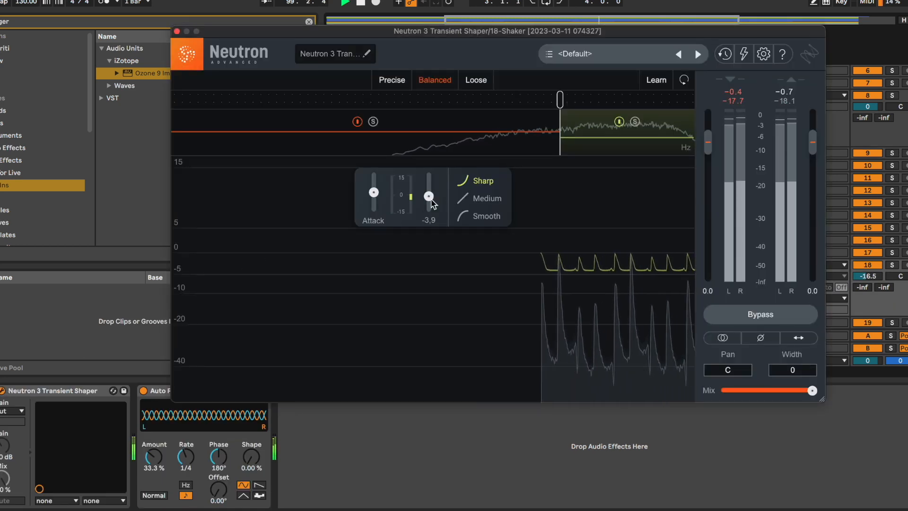
left_click(456, 146)
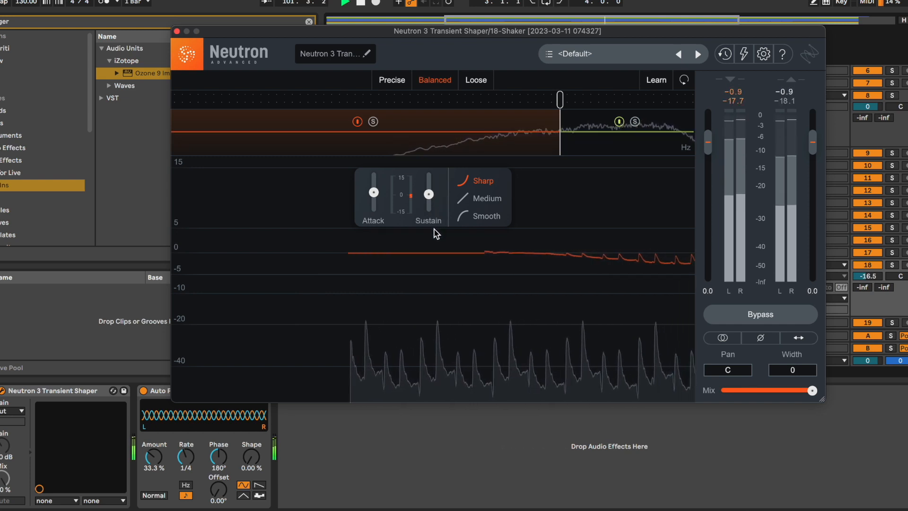
left_click(177, 31)
Clear the plug-in search and fold the Shaker track
left_click(309, 21)
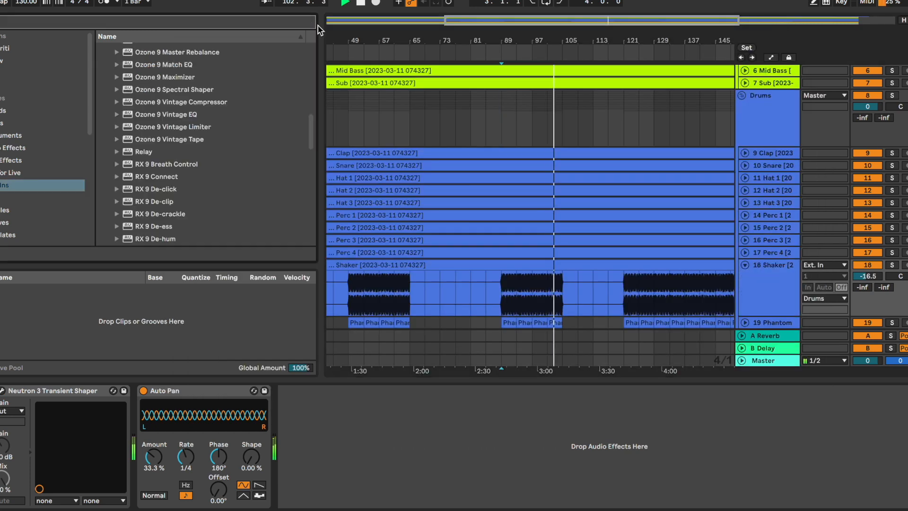
left_click(767, 291)
key("u")
Play from bar 97 and set the Band 3 width to 15.2 in the Drums group's Ozone 9 Imager
left_click(499, 123)
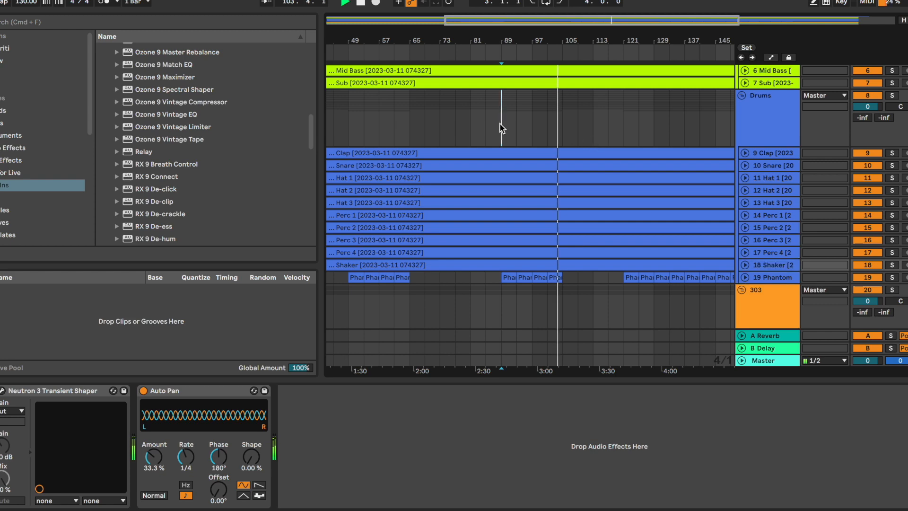
left_click(529, 123)
key("space")
key("space")
left_click(789, 126)
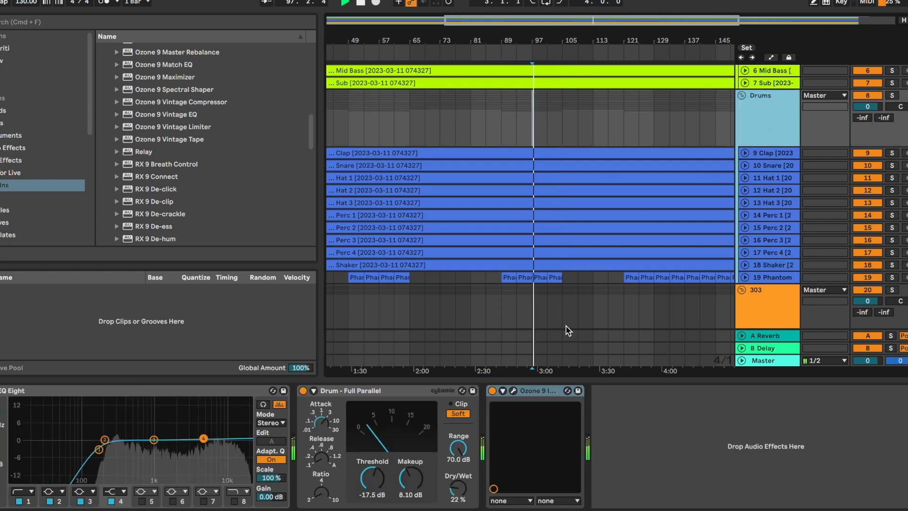
left_click(513, 390)
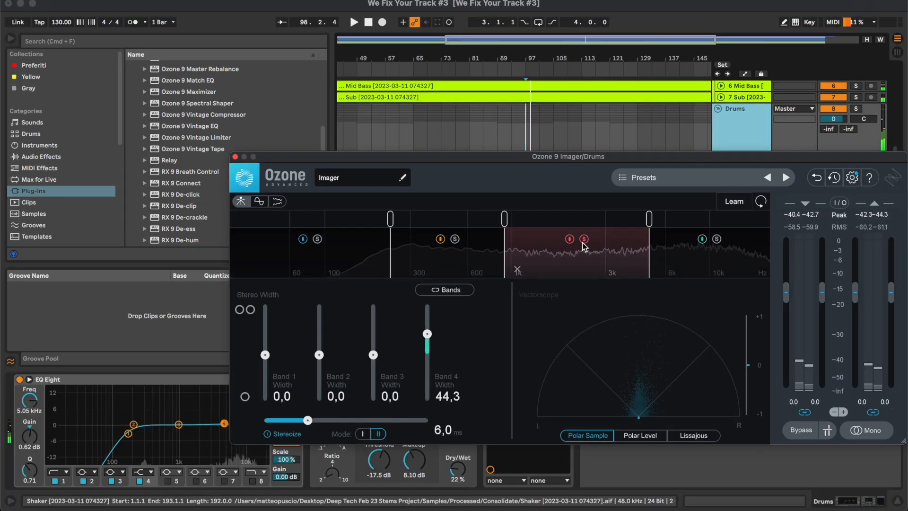
key("space")
left_click_drag(373, 354, 366, 358)
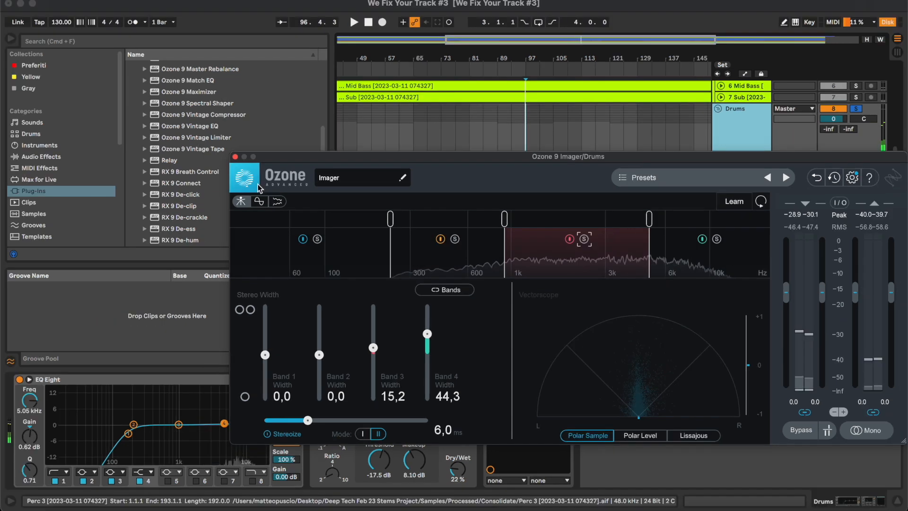
Close the Drums group's Imager, unfold the Perc 2 track and add an Ozone 9 Imager to it
left_click(235, 156)
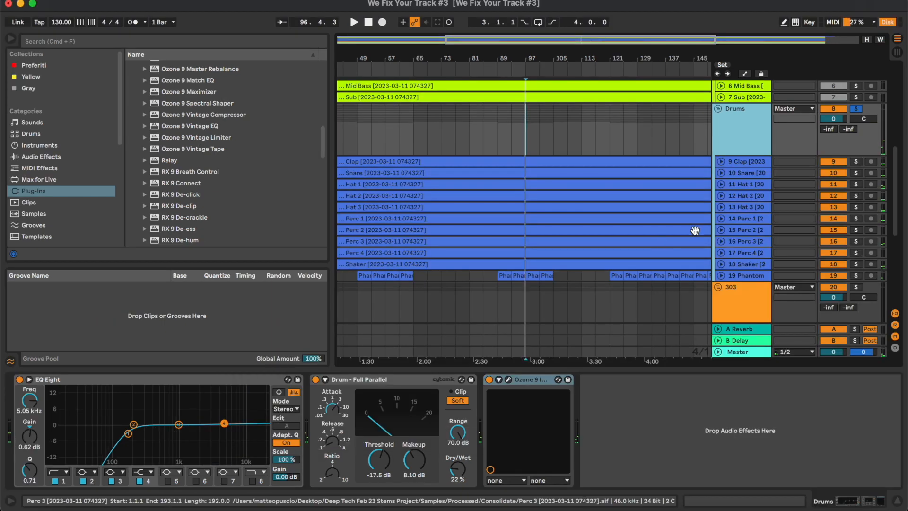
left_click(720, 230)
left_click(741, 244)
left_click(497, 252)
scroll(498, 252, "down", 4)
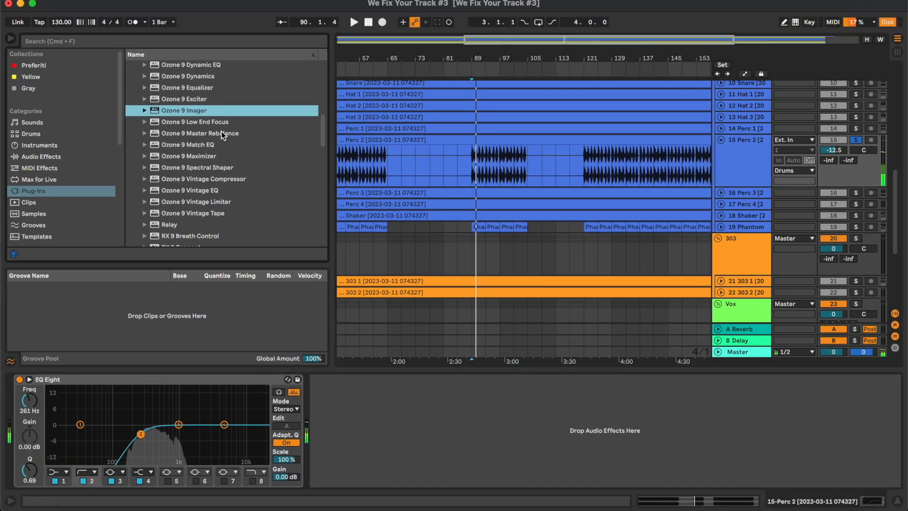
double_click(201, 109)
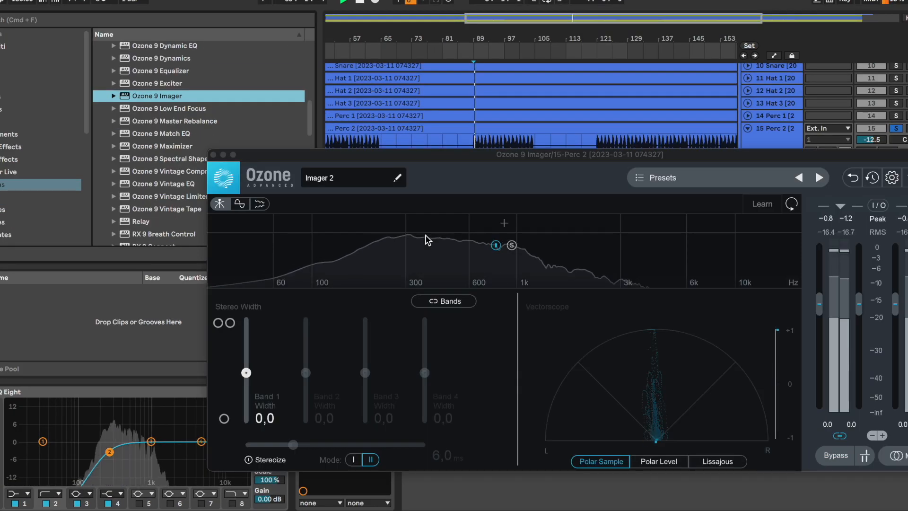
Set the Band 1 width to -26.6 in Perc 2's Imager, close the plug-in window and fold the track
left_click_drag(466, 155, 602, 152)
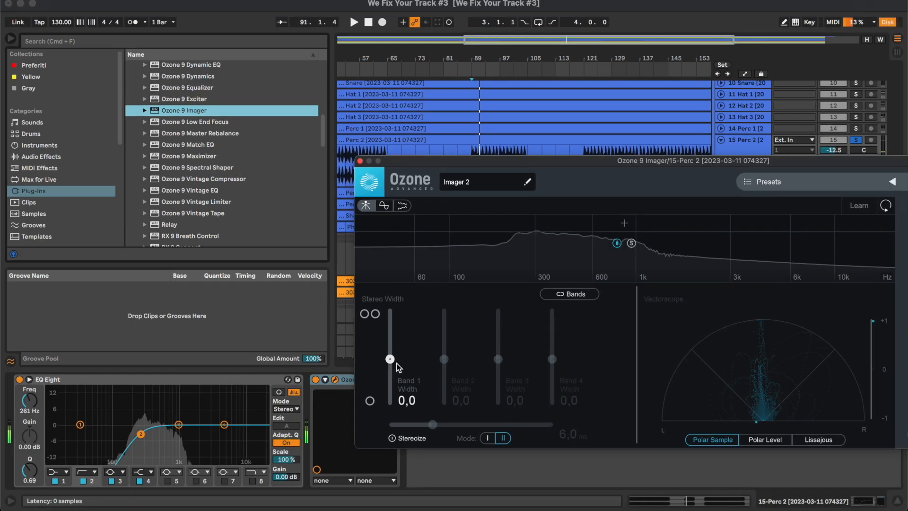
left_click_drag(397, 365, 395, 373)
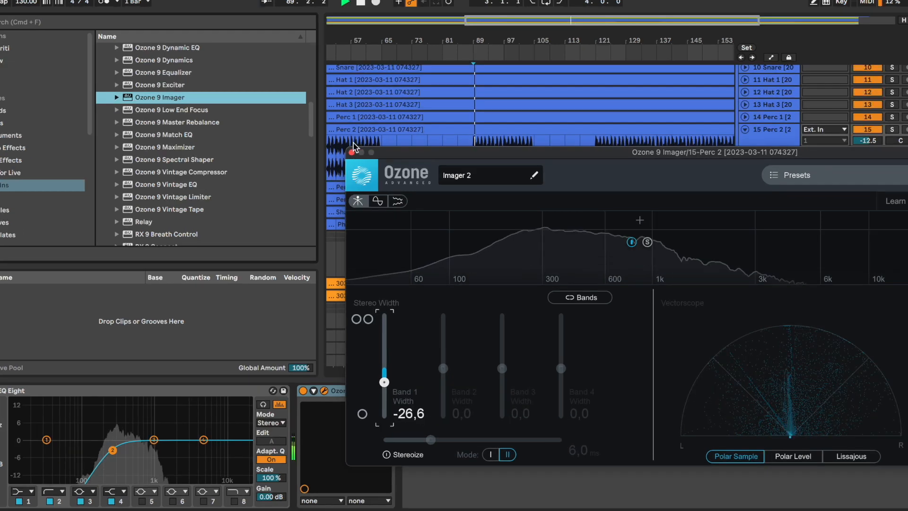
left_click(360, 161)
left_click(749, 129)
Unfold Perc 1, compare it in solo with the full mix, and fold its track again
left_click(747, 118)
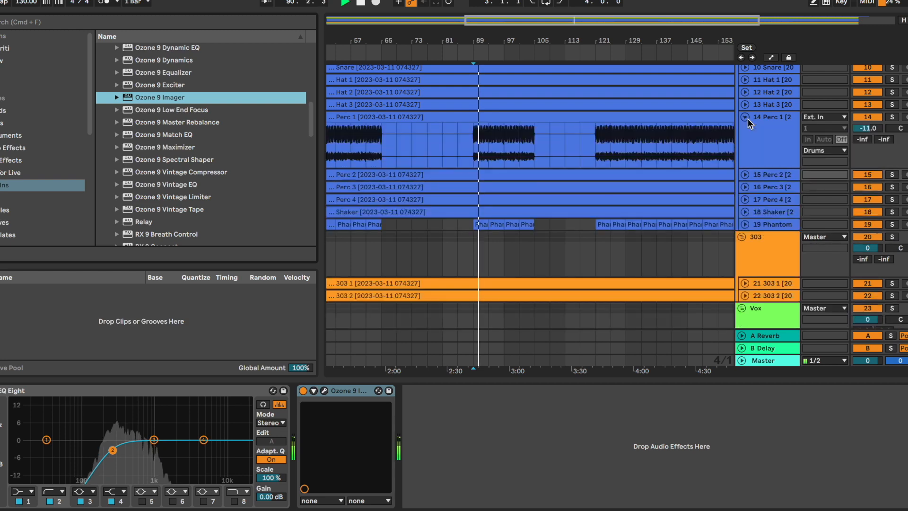
left_click(776, 139)
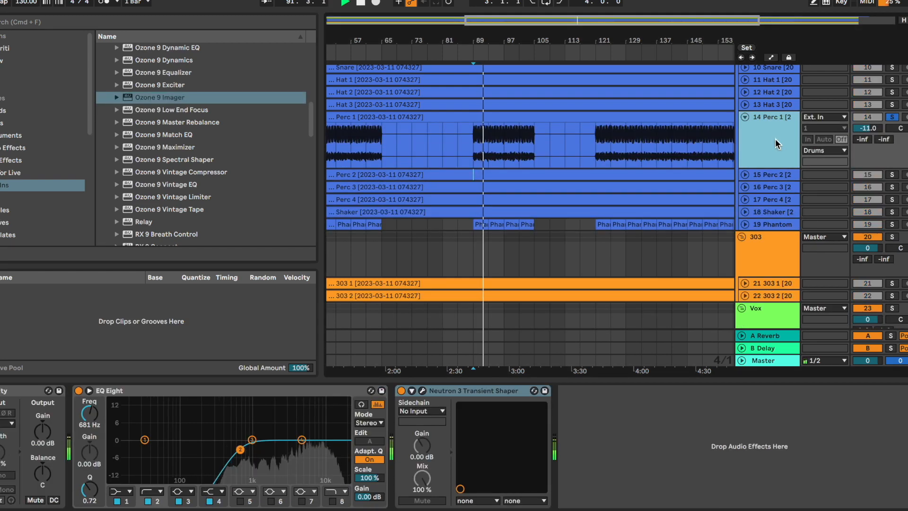
key("s")
left_click_drag(875, 130, 874, 132)
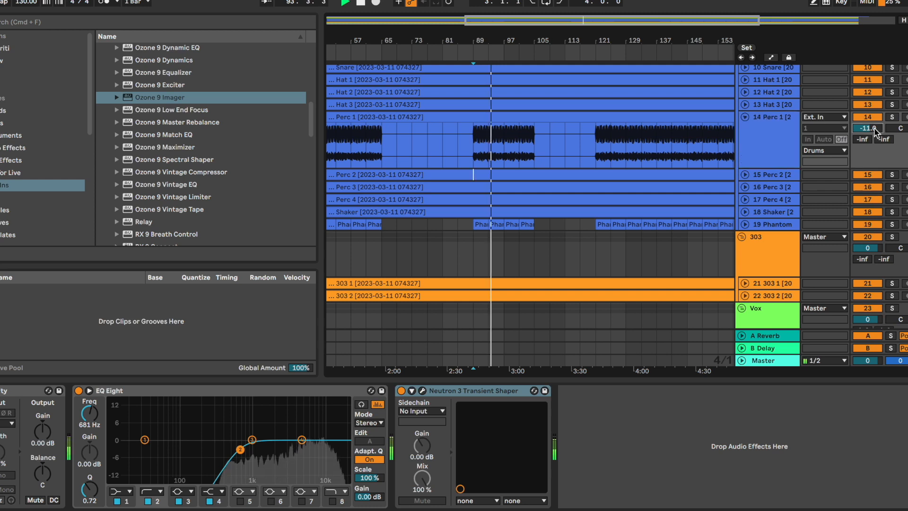
left_click(745, 117)
Unfold the 303 1 track and add a Compressor from the Dynamics effects to it
left_click(760, 219)
left_click(746, 238)
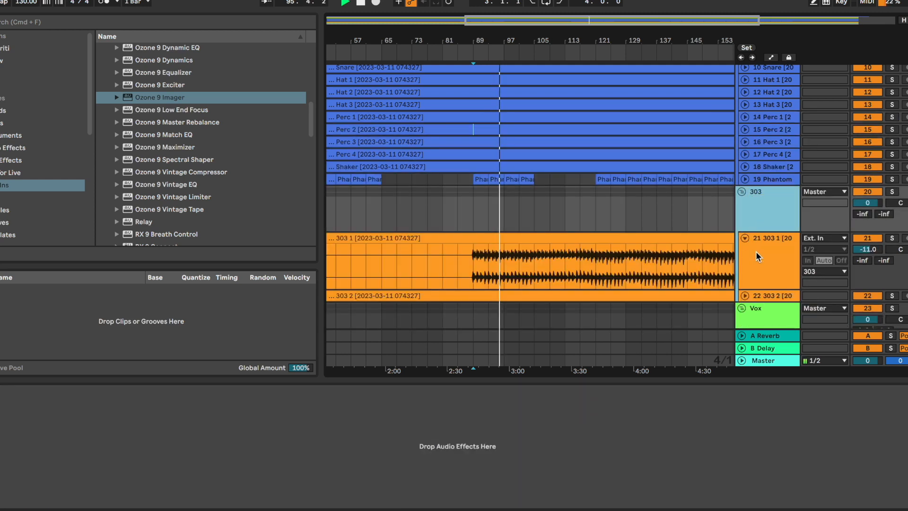
scroll(733, 259, "down", 2)
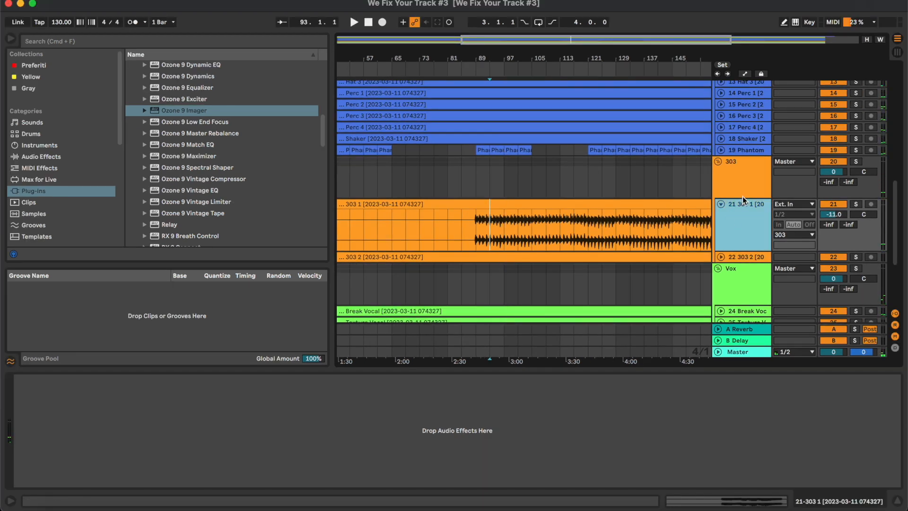
left_click(56, 161)
left_click(164, 88)
left_click(179, 112)
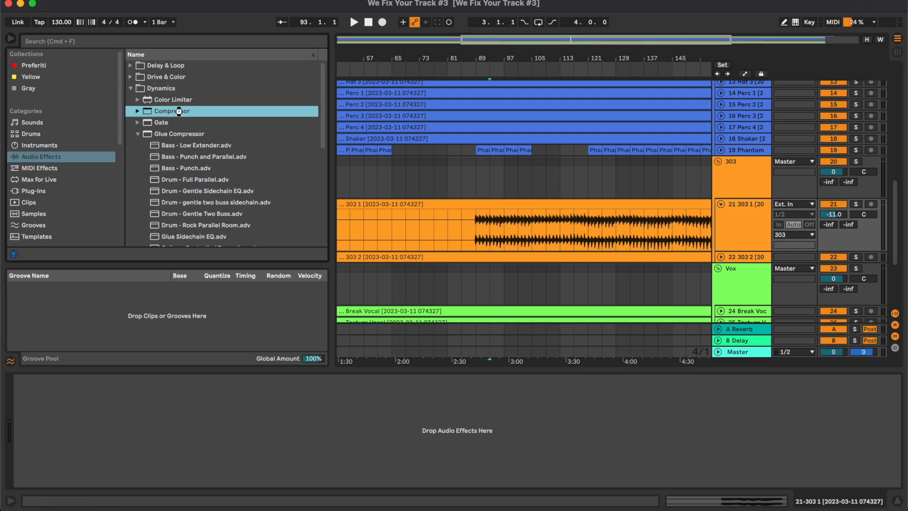
key("Return")
Expand the Compressor's sidechain settings on 303 1 and choose the 3-Kick track as the audio source
left_click(29, 382)
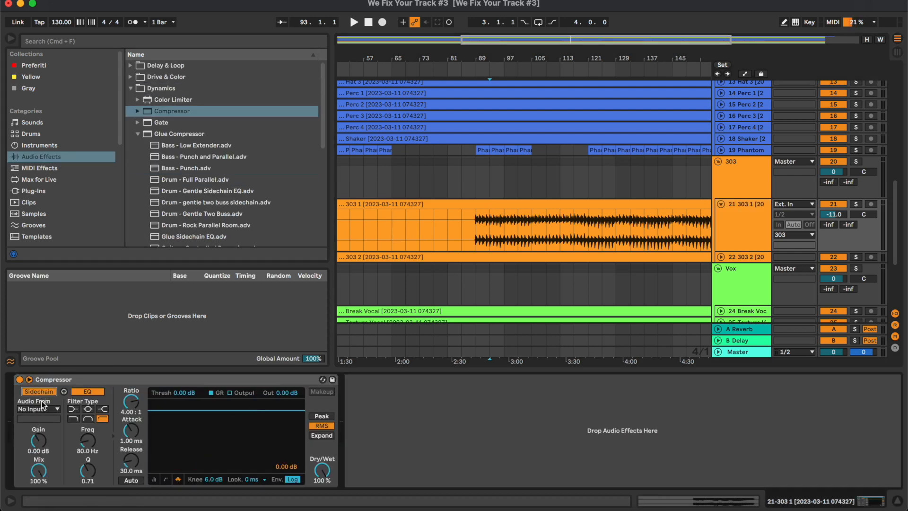
left_click(45, 410)
left_click(104, 119)
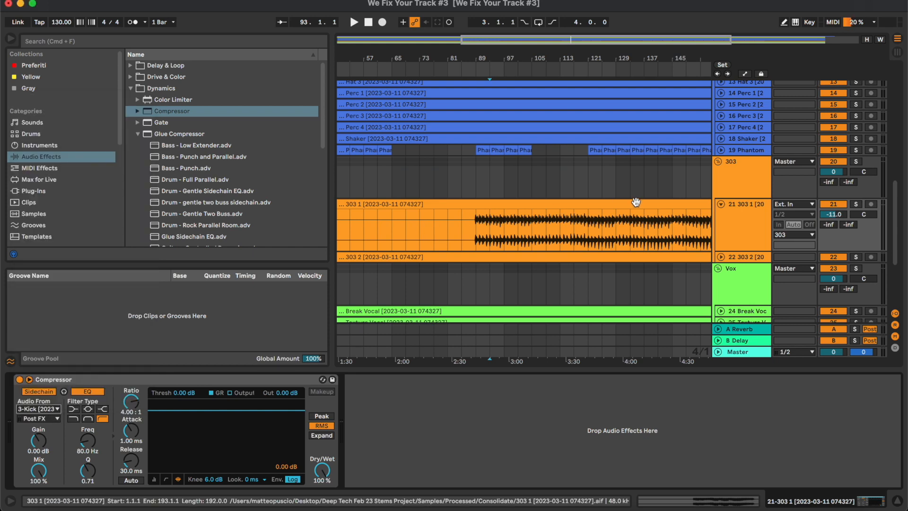
Play from bar 89, where the kick and 303 1 overlap, and lower the Compressor's threshold to -14.6 dB
scroll(634, 201, "up", 10)
scroll(728, 137, "down", 15)
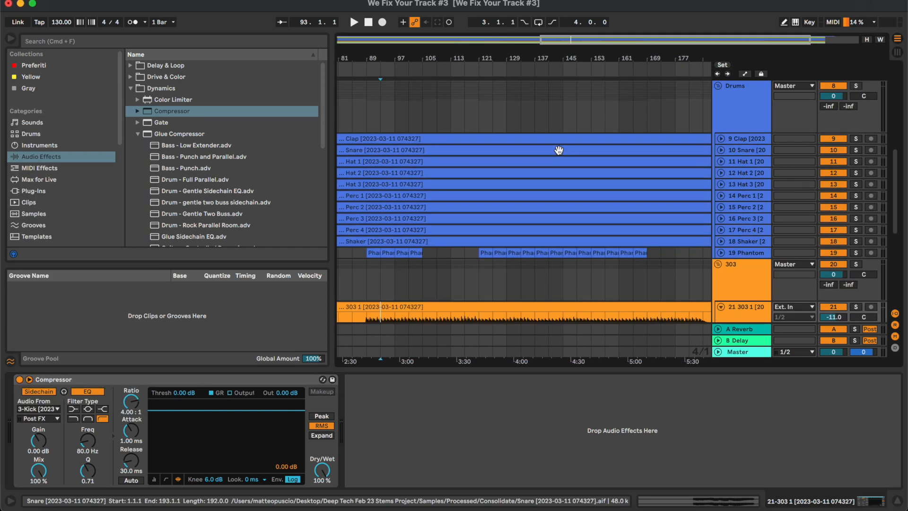
scroll(469, 225, "up", 10)
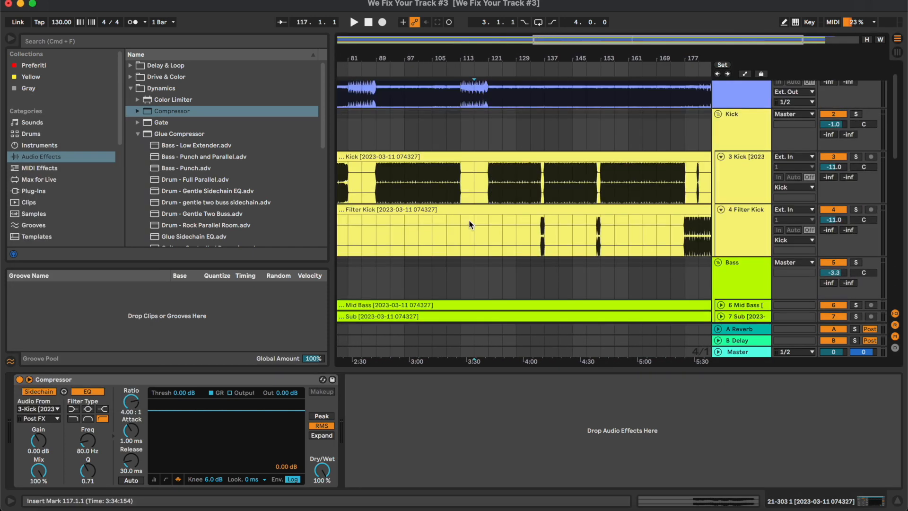
scroll(470, 225, "down", 20)
scroll(430, 126, "up", 3)
left_click(425, 155)
scroll(425, 155, "up", 2)
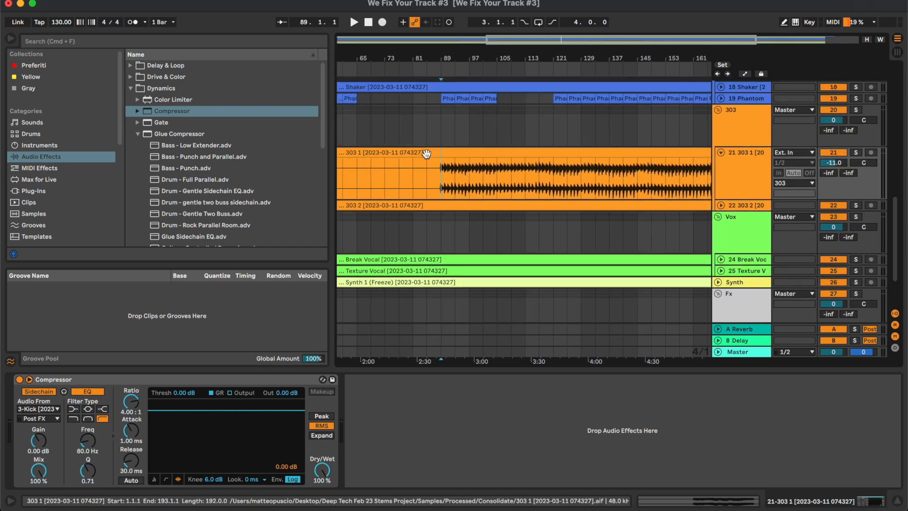
scroll(445, 180, "up", 2)
scroll(463, 202, "left", 1)
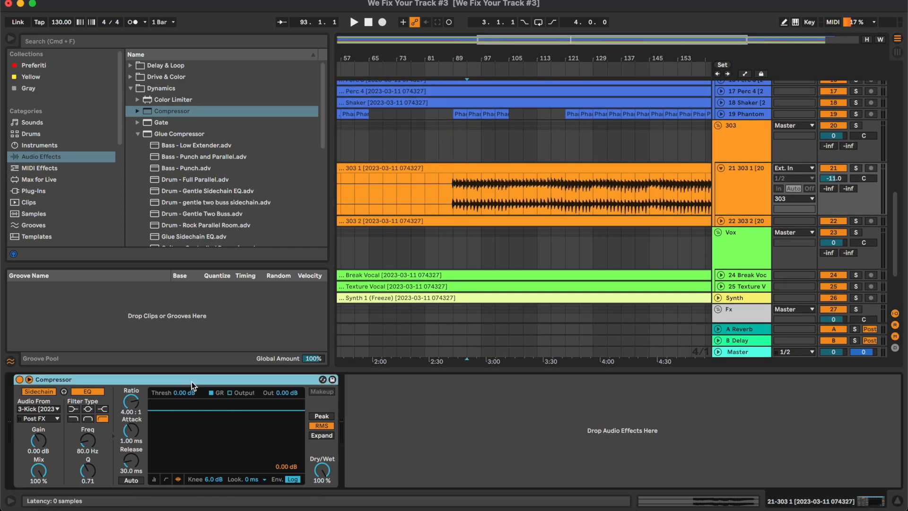
left_click(446, 197)
key("space")
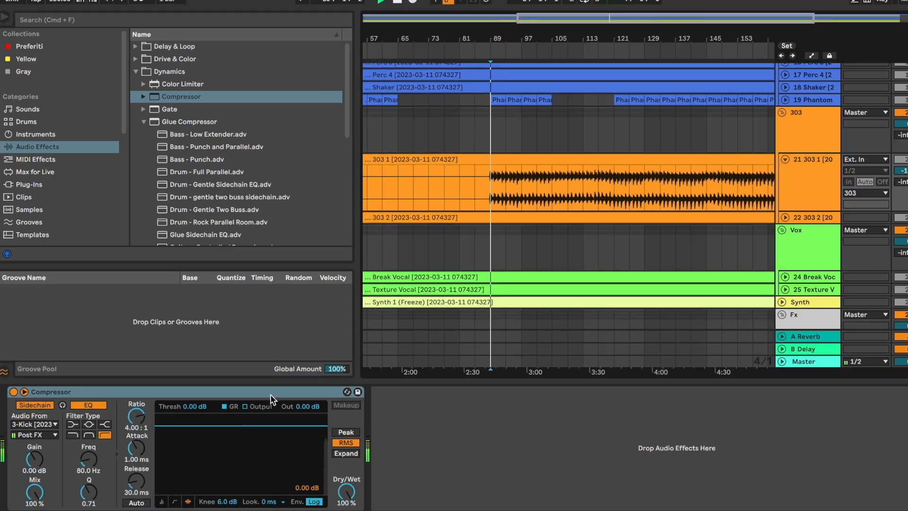
left_click_drag(184, 393, 195, 408)
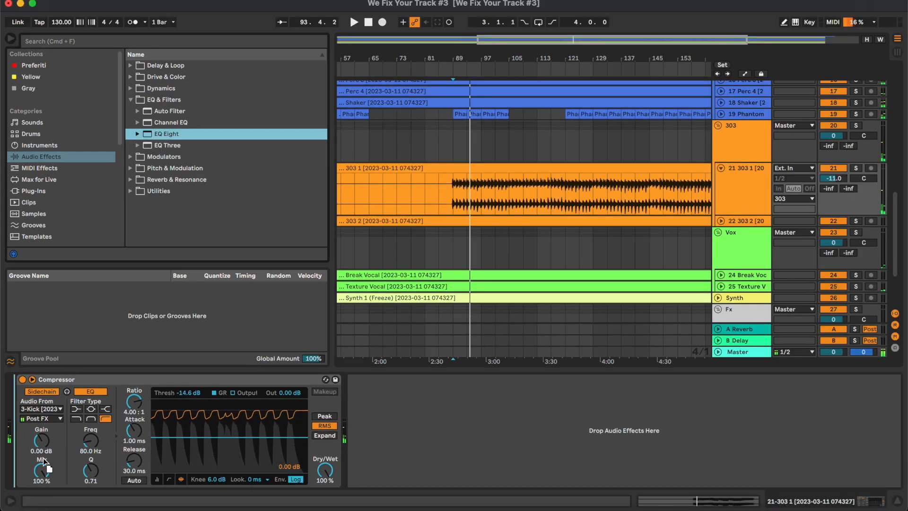
Insert an EQ Eight before the Compressor on 303 1 and set band 2 as a low cut at 200 Hz
left_click_drag(175, 121, 522, 160)
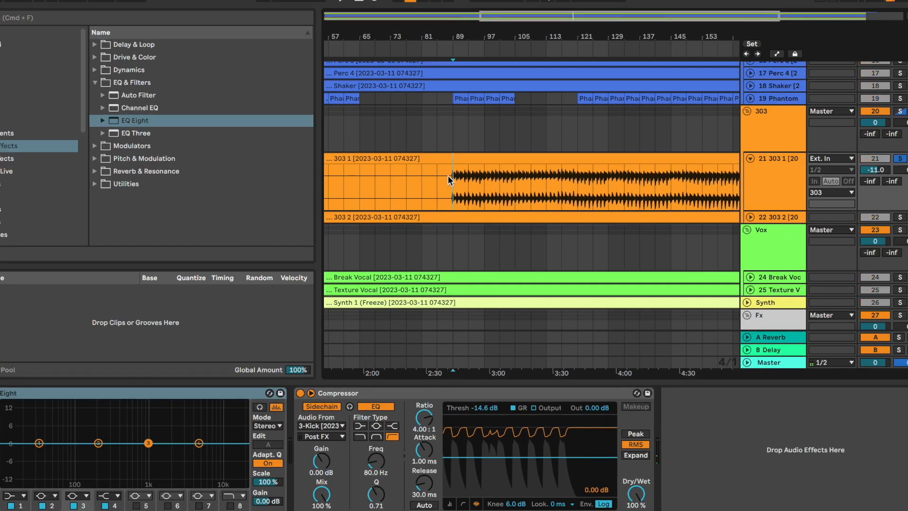
left_click(85, 471)
left_click(45, 426)
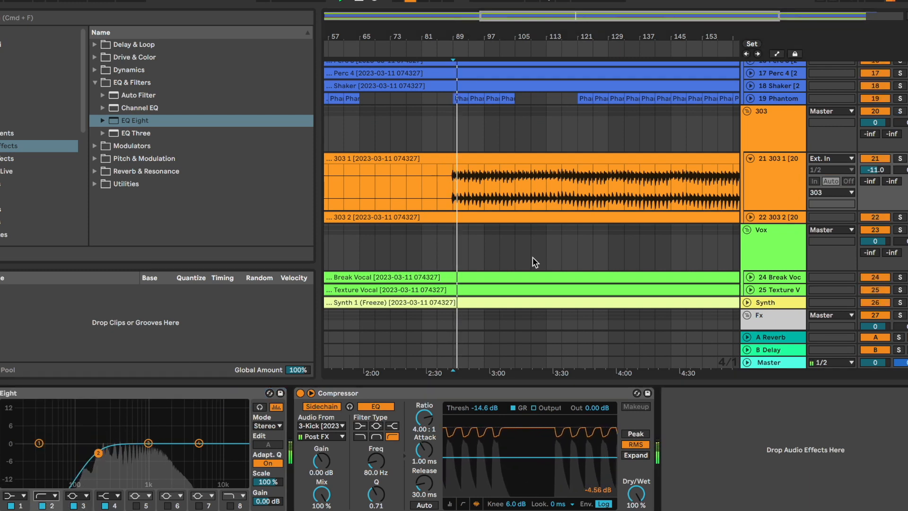
Add an Ozone 9 Imager after the Compressor on 303 1 and reposition its window
left_click(1, 187)
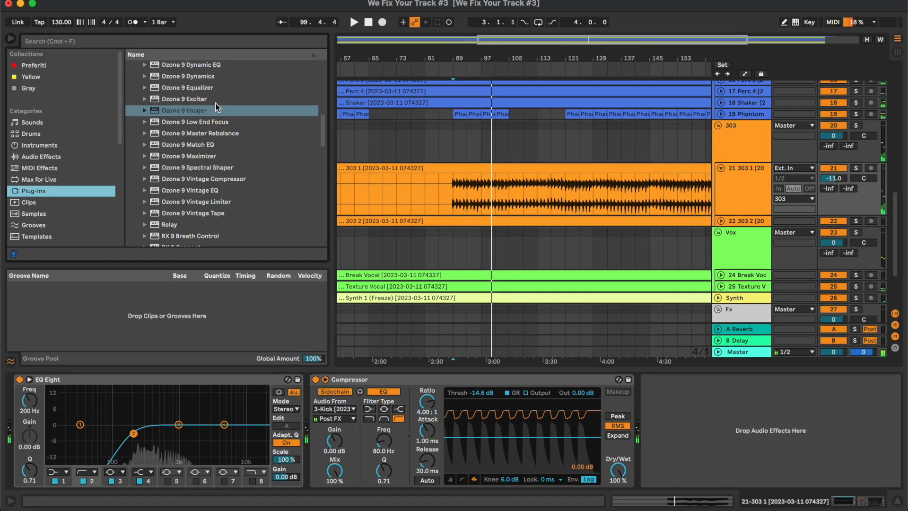
left_click(171, 97)
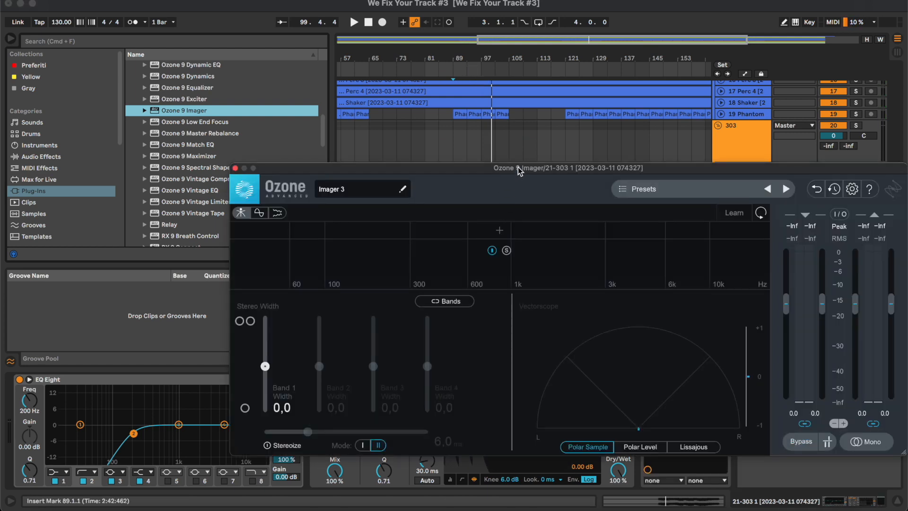
left_click_drag(518, 166, 493, 131)
Enable Stereoize in 303 1's Imager, set the Band 1 width to -24.1 and play the result
key("space")
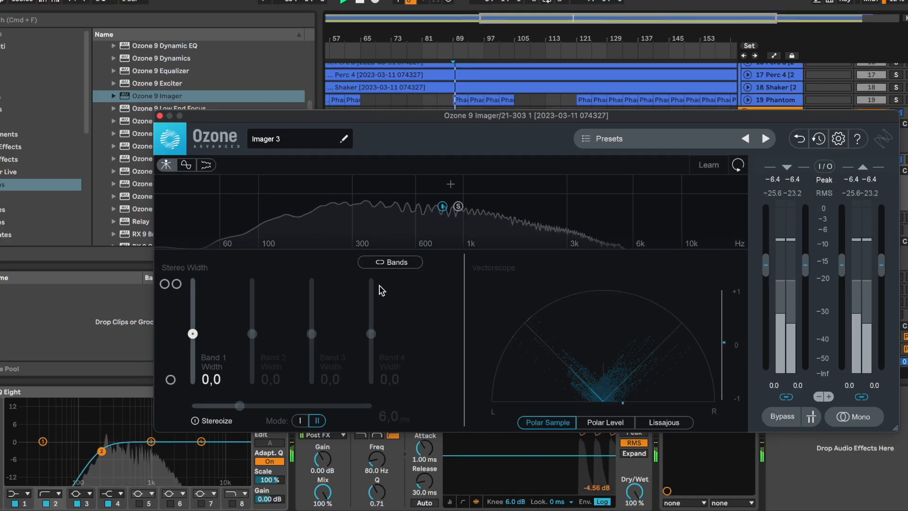
left_click(211, 421)
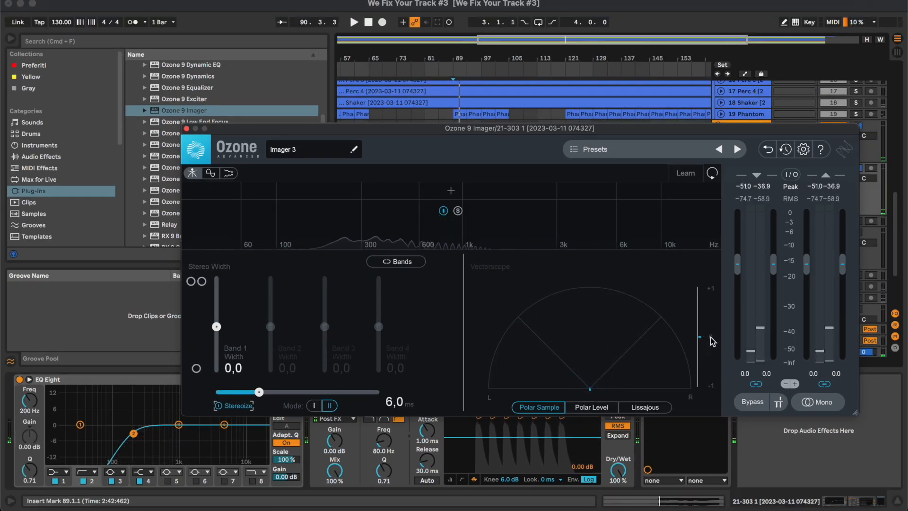
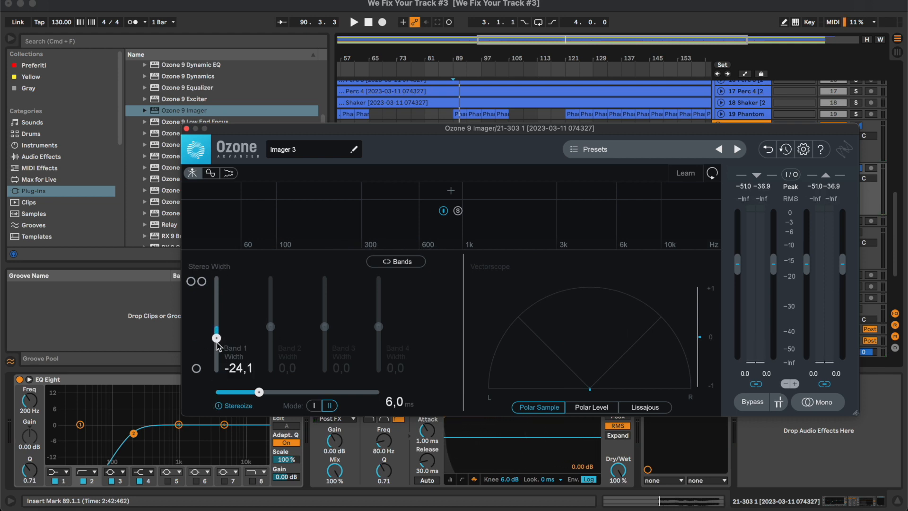
left_click_drag(577, 133, 555, 134)
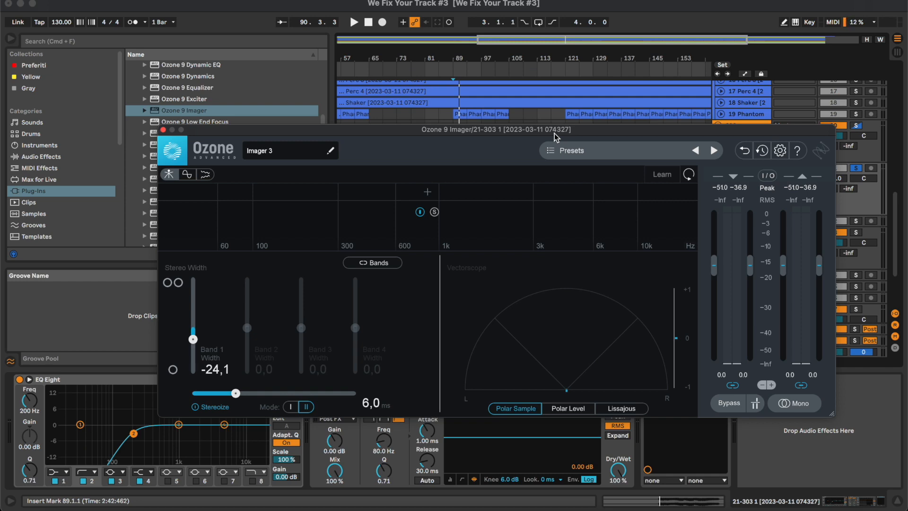
key("space")
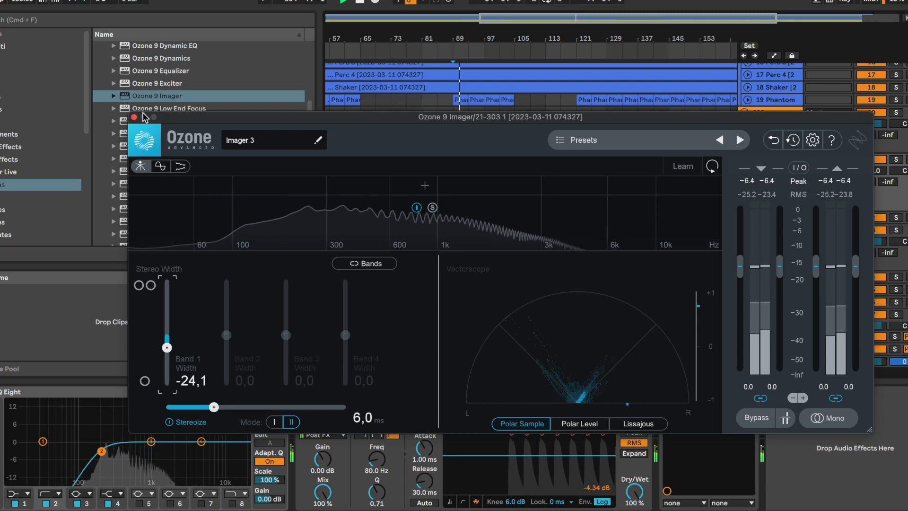
Close the Imager and raise the 303 1 track's volume to -10.5 dB
left_click(134, 117)
left_click(882, 170)
scroll(880, 169, "up", 3)
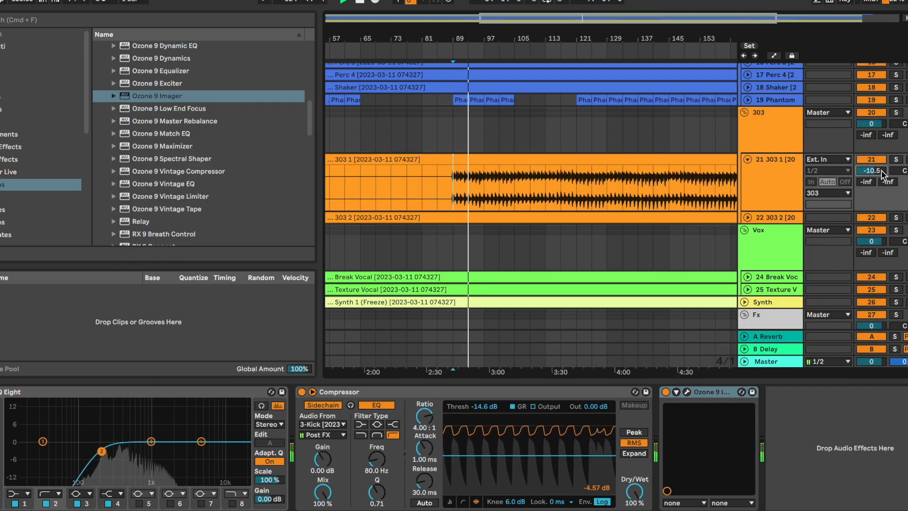
left_click(776, 167)
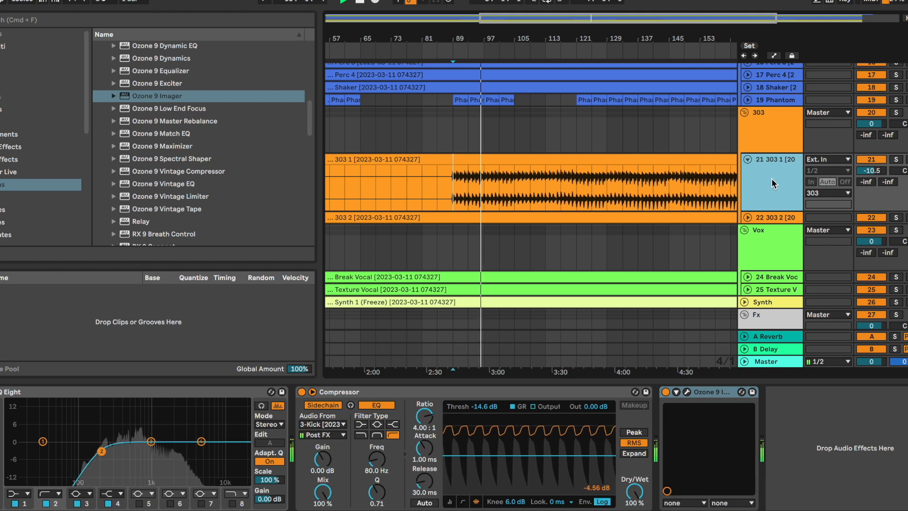
Move the Ozone 9 Imager ahead of the Compressor on the 303 1 track and collapse the iZotope plug-in folder
left_click_drag(717, 387, 415, 396)
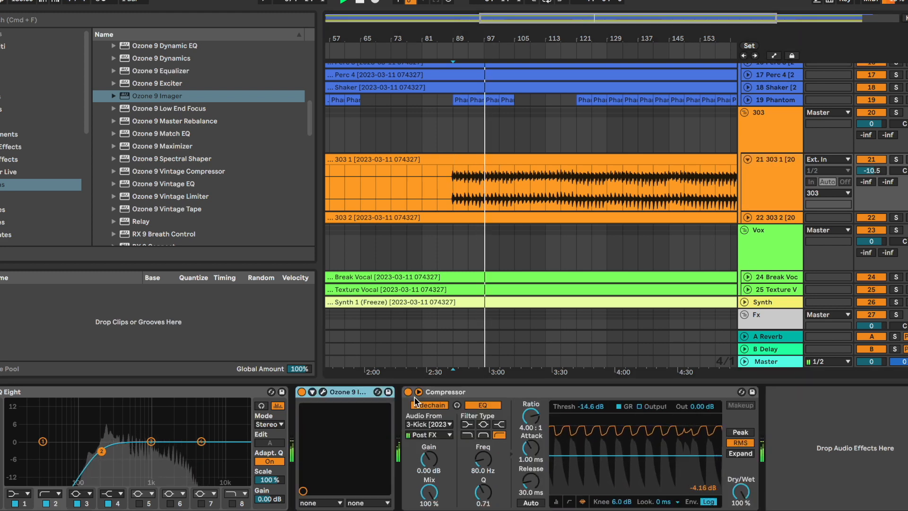
scroll(191, 97, "up", 5)
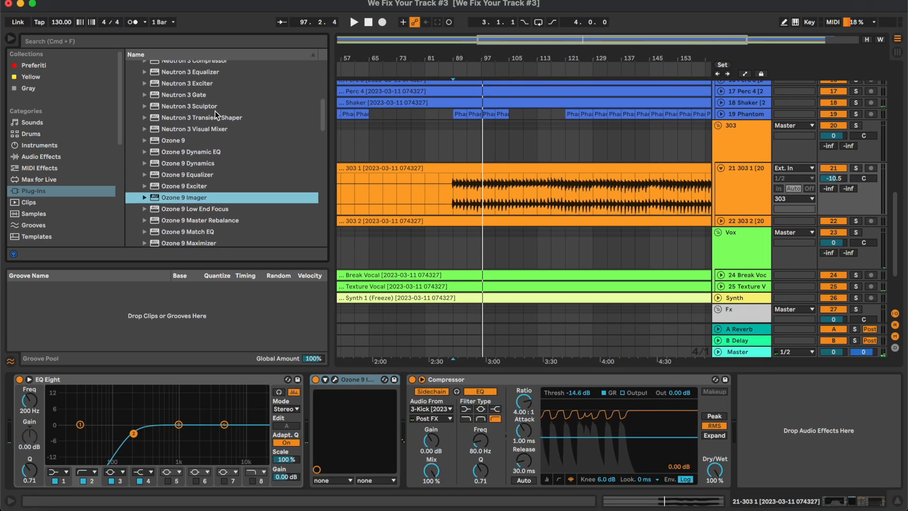
scroll(215, 110, "up", 5)
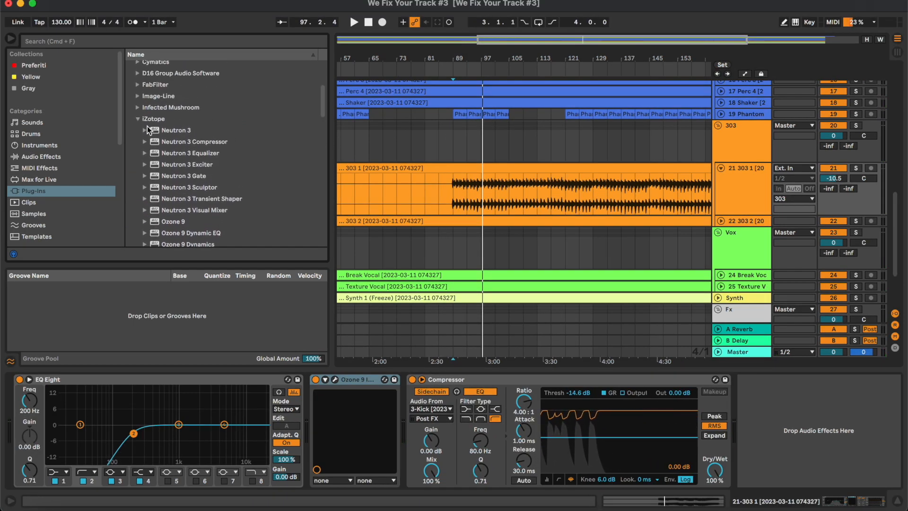
left_click(138, 119)
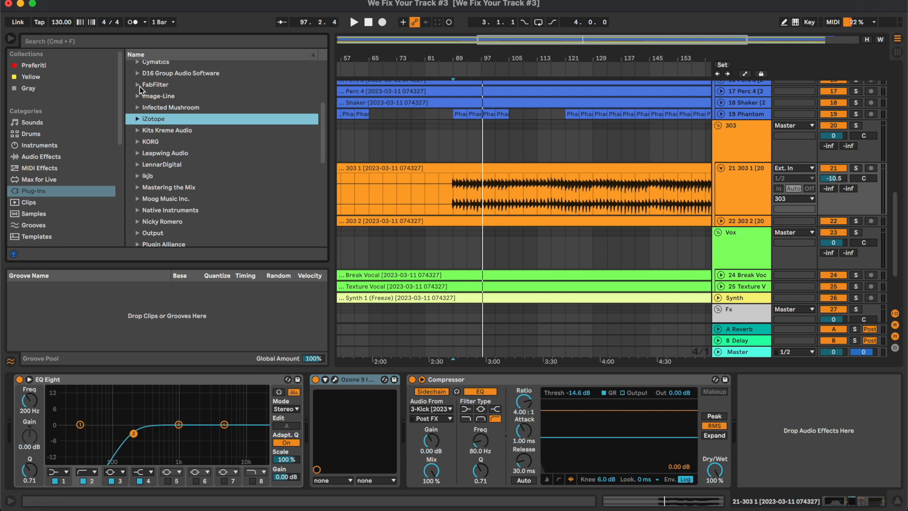
Add a Saturator from the Drive & Color audio effects between the 303 1 track's EQ Eight and Ozone 9 Imager
left_click(61, 158)
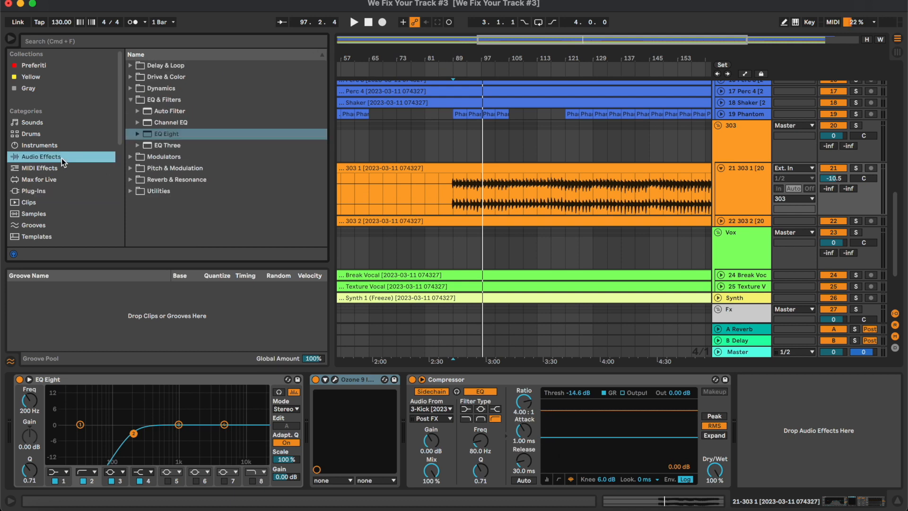
left_click(131, 75)
double_click(169, 179)
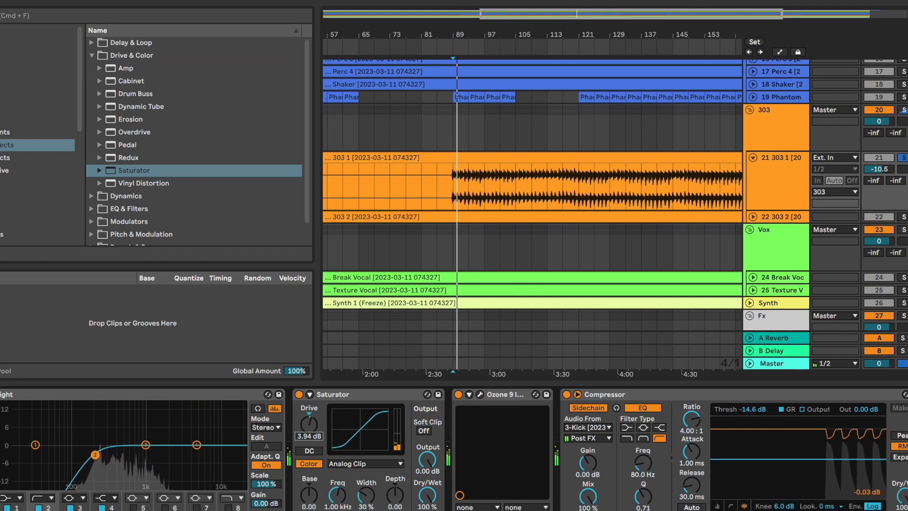
Set the Saturator's drive to 6.19 dB and dry/wet to 82.5 %, and take the 303 1 track out of solo
left_click_drag(309, 423, 308, 419)
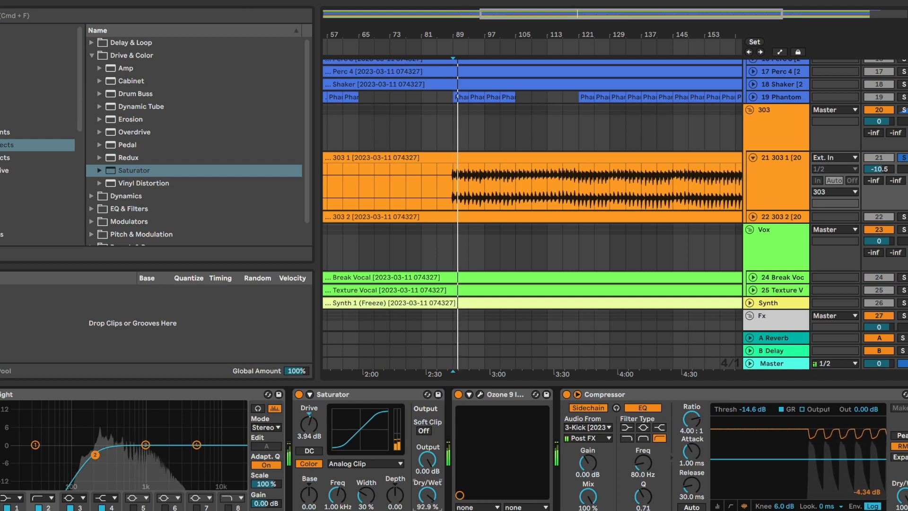
left_click_drag(428, 495, 427, 508)
key("s")
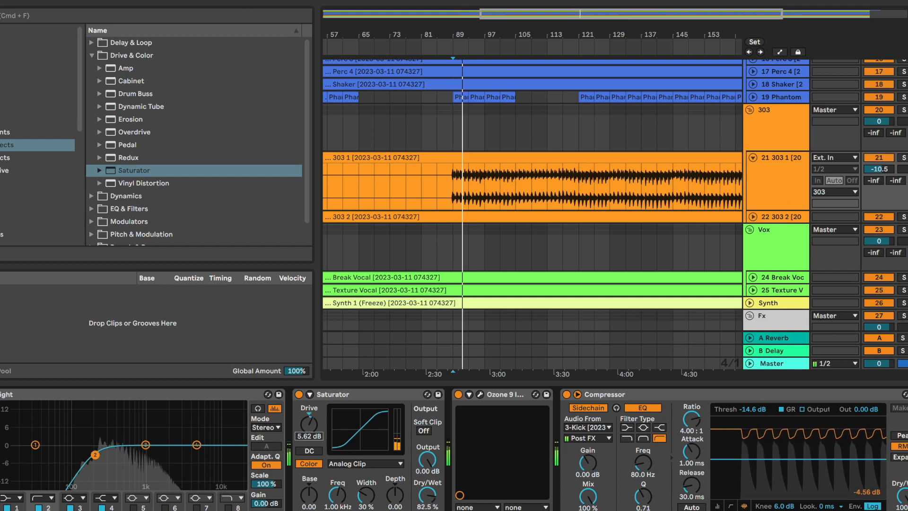
left_click_drag(308, 424, 308, 421)
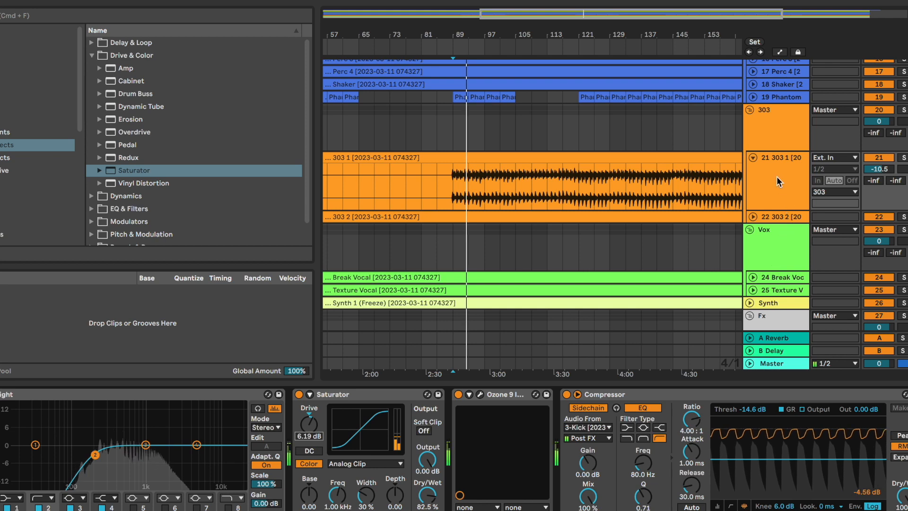
Lower the 303 1 Compressor threshold to -15.2 dB and fold the track
left_click_drag(756, 405, 757, 411)
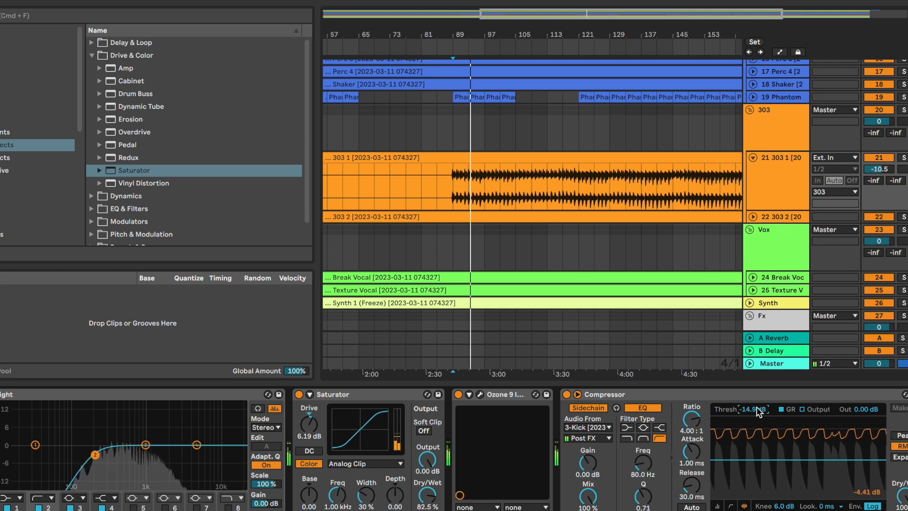
left_click(767, 183)
key("u")
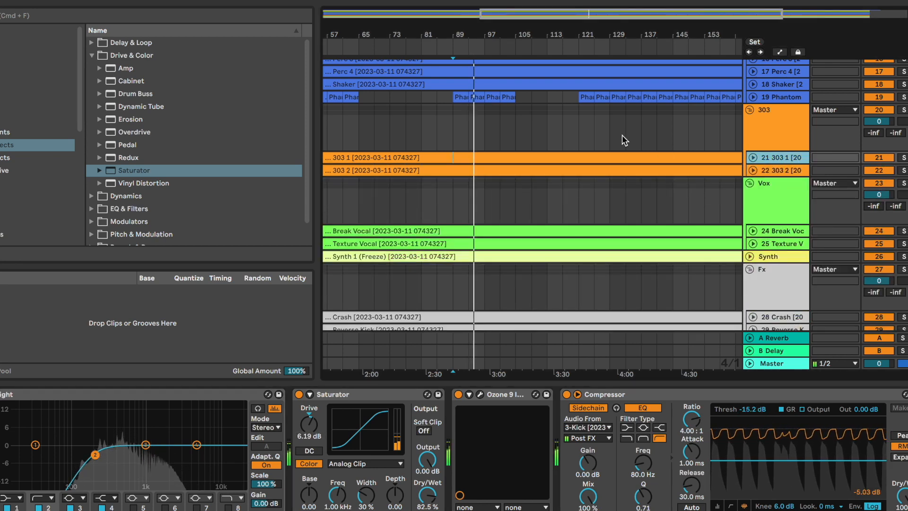
Unfold the 303 1 and 303 2 tracks to show their waveforms and mixer controls
left_click(797, 170)
left_click(785, 159)
key("u")
left_click(783, 217)
left_click(784, 146)
left_click(785, 165)
left_click(785, 218)
key("u")
Play the 303 2 part from about bar 115, set its track volume to -16.6 dB, and fold both 303 tracks
left_click(563, 234)
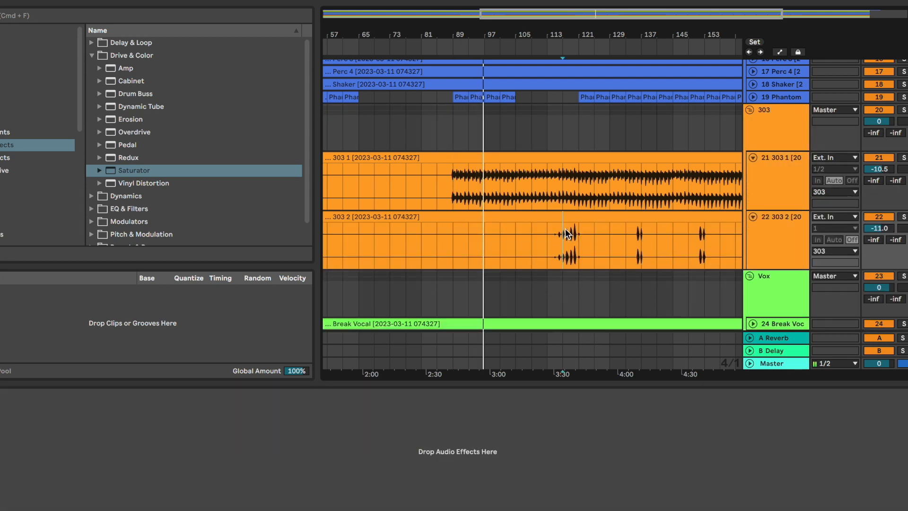
key("space")
key("space")
scroll(566, 232, "up", 3)
scroll(567, 231, "down", 2)
key("s")
left_click(767, 245)
left_click_drag(890, 252, 891, 255)
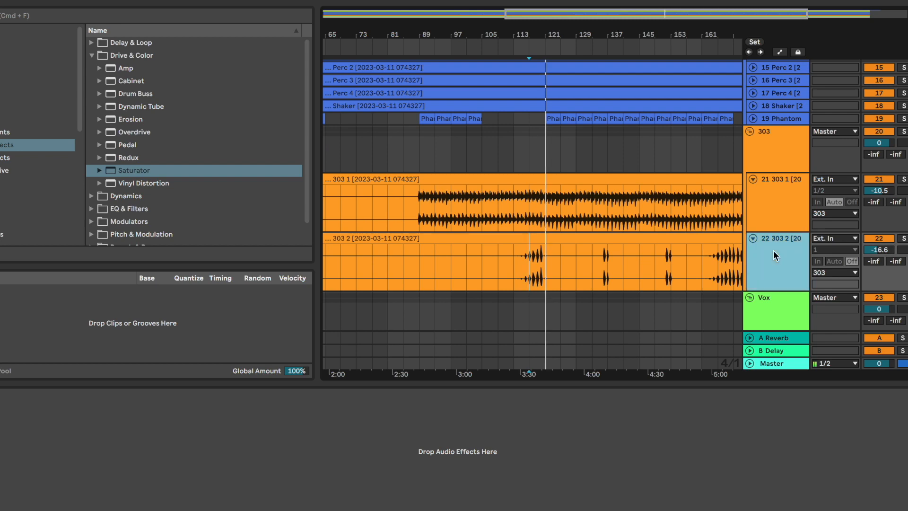
left_click(787, 187, "shift")
key("u")
Place the insert marker around bar 133, unfold the 303 1 track, and set its volume to -10.8 dB
left_click(614, 220)
scroll(614, 220, "down", 3)
left_click(614, 220)
key("minus")
scroll(615, 219, "up", 5)
scroll(614, 220, "down", 2)
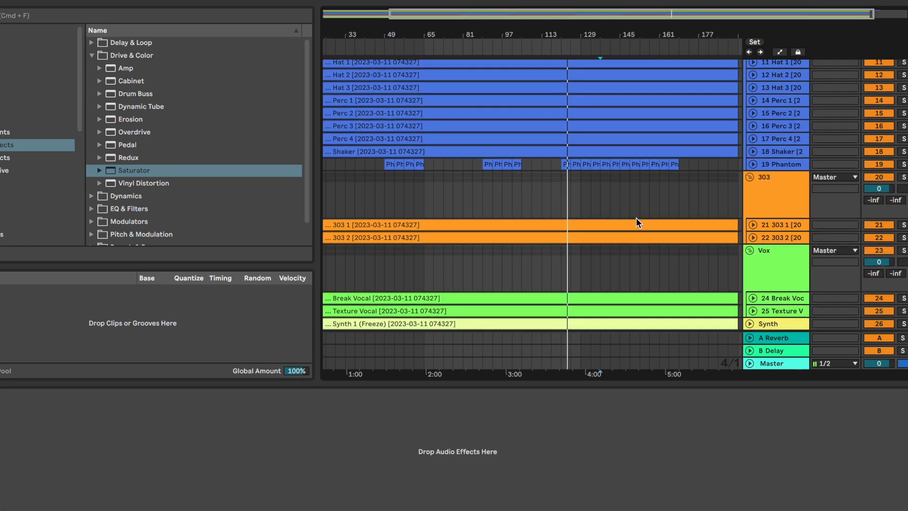
left_click(753, 225)
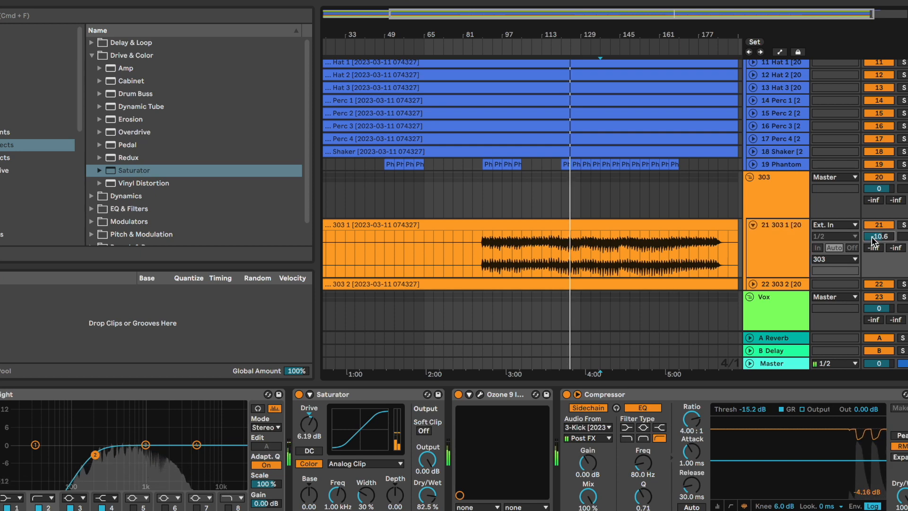
Examine the full mix's spectrum in the master track's SPAN analyzer and close its window
left_click(788, 363)
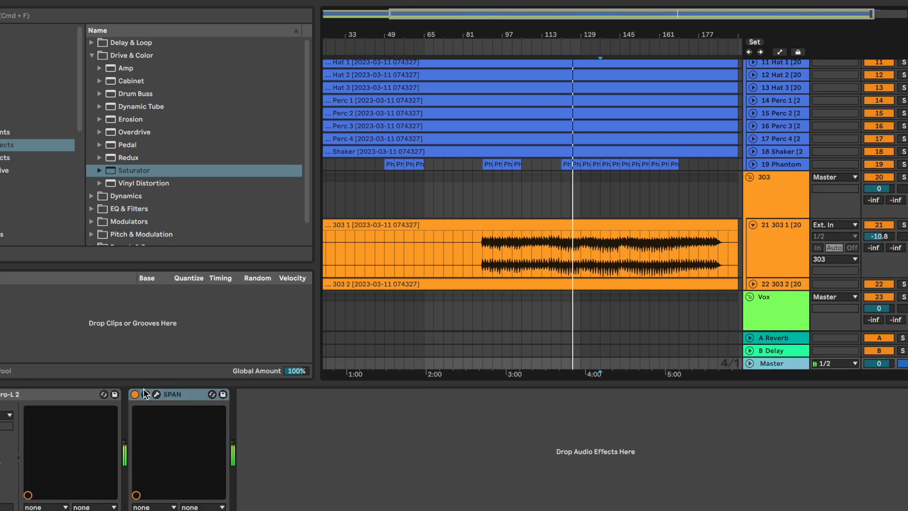
left_click(156, 395)
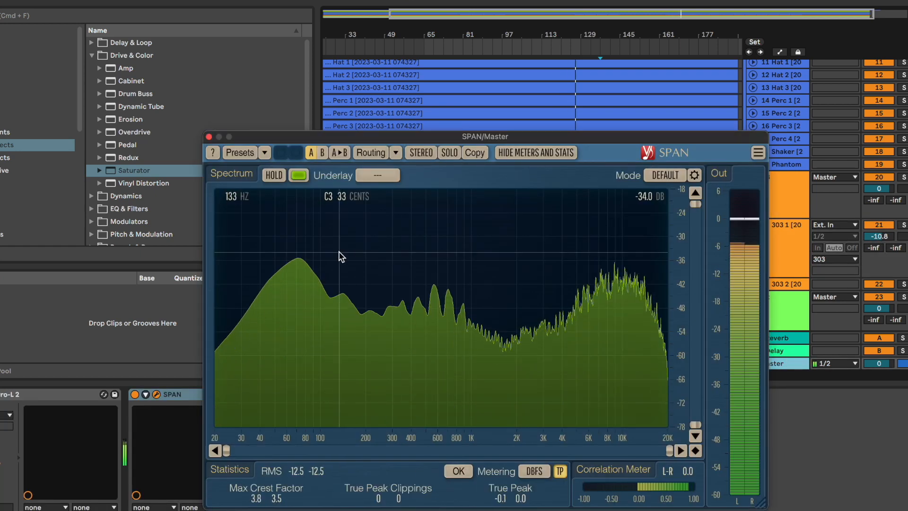
left_click(209, 137)
Lower the 303 1 Compressor threshold to -16.2 dB and fold the track
left_click(759, 273)
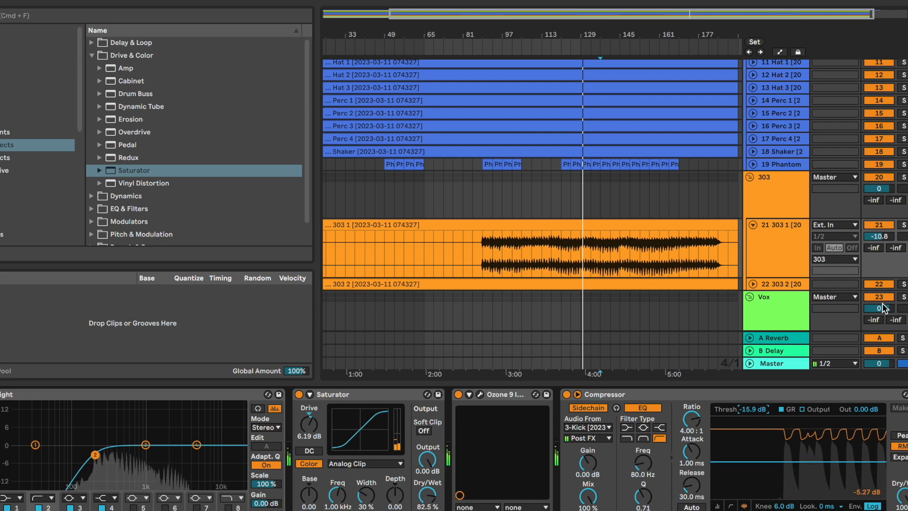
left_click(800, 235)
left_click(754, 409)
left_click(781, 267)
key("u")
Unfold the Break Vocal track and play the arrangement from bar 73
scroll(782, 267, "down", 3)
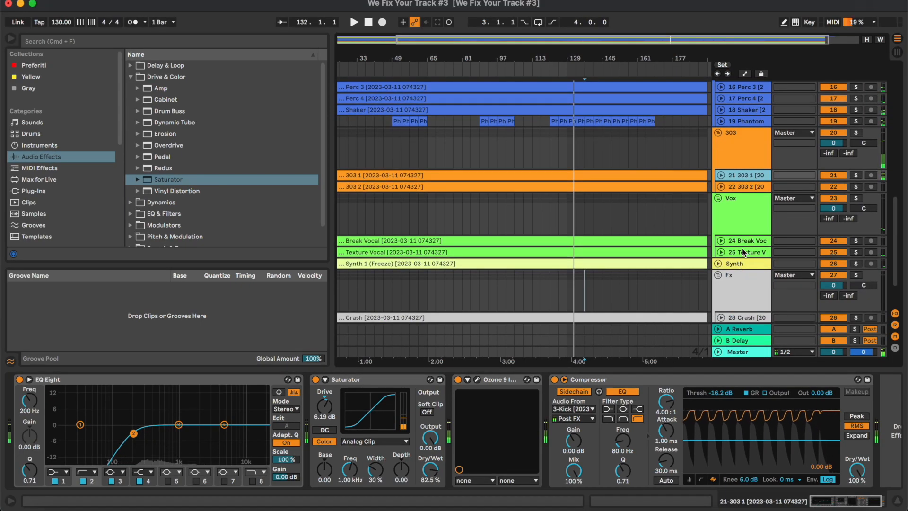
left_click(776, 225)
left_click(742, 241)
key("u")
left_click(441, 261)
key("plus")
key("plus")
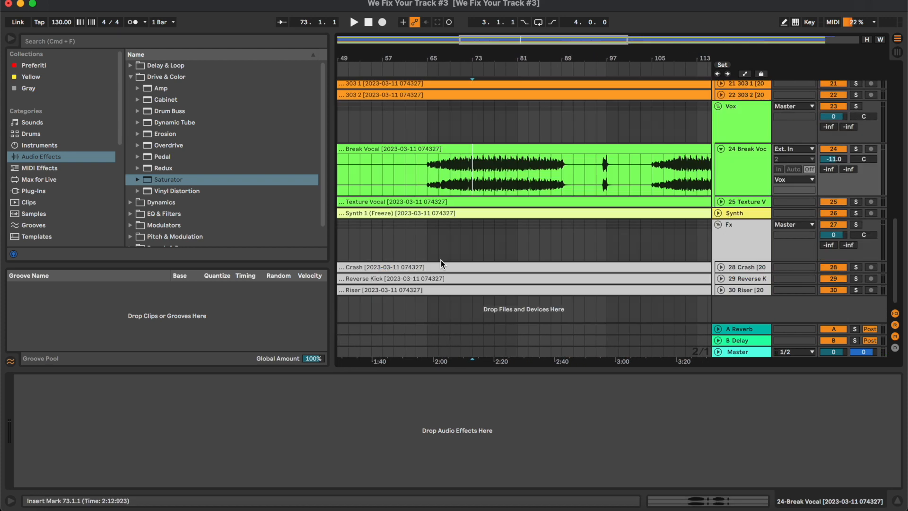
key("space")
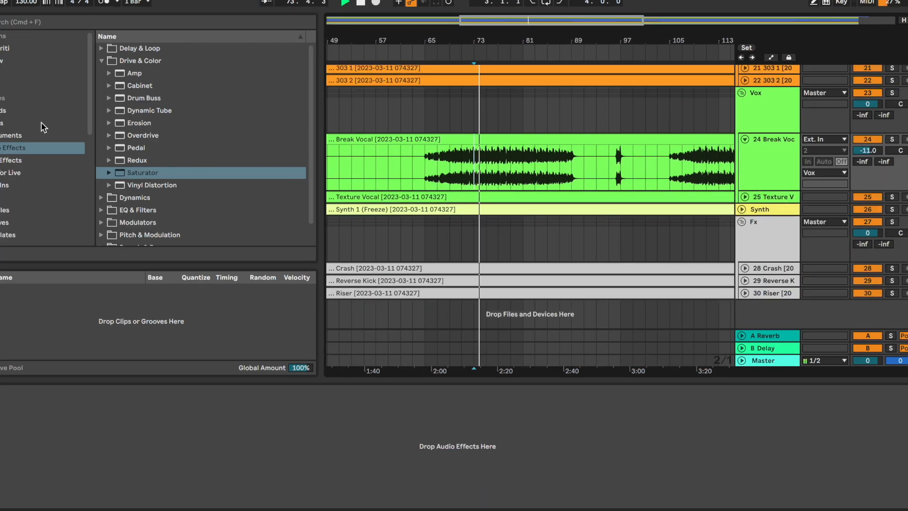
Add an EQ Eight from the EQ & Filters effects to the Break Vocal track
left_click(100, 60)
left_click(101, 210)
key("space")
double_click(171, 135)
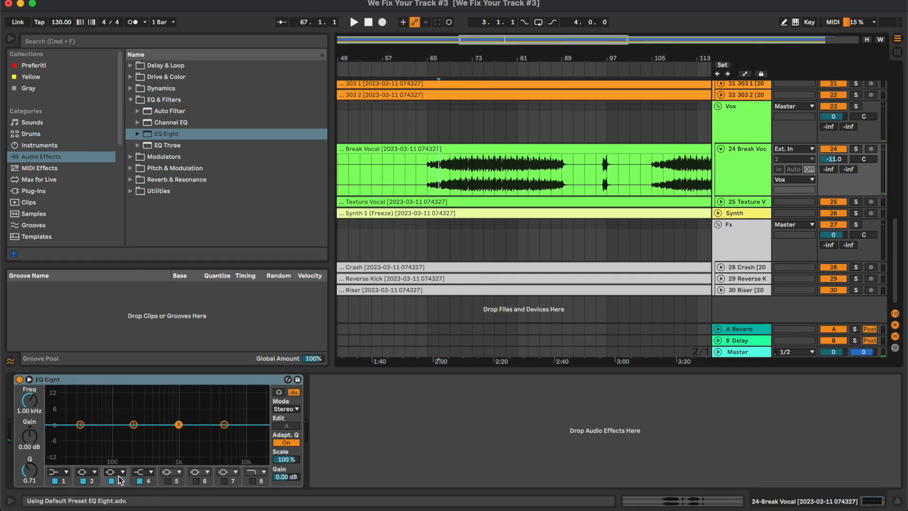
Make band 2 of the Break Vocal's EQ Eight a low cut at 202 Hz with a Q of 0.58
left_click(83, 472)
left_click(87, 410)
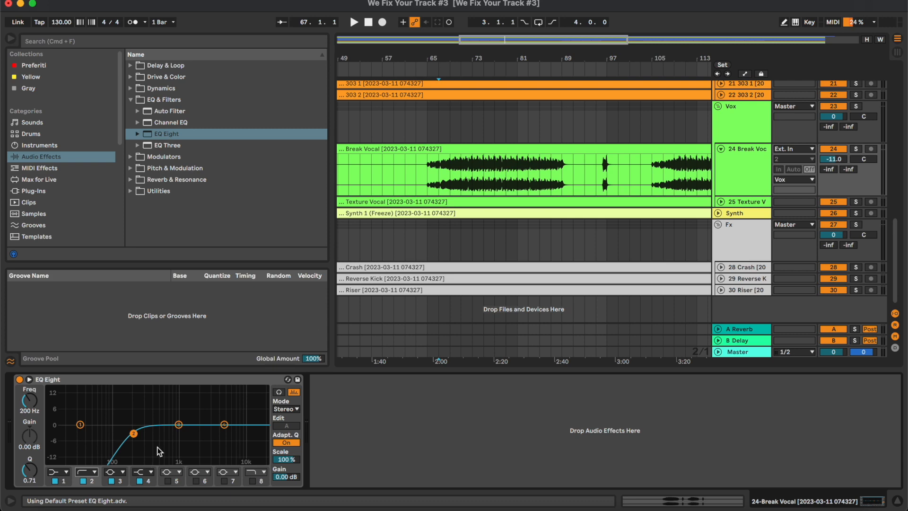
key("space")
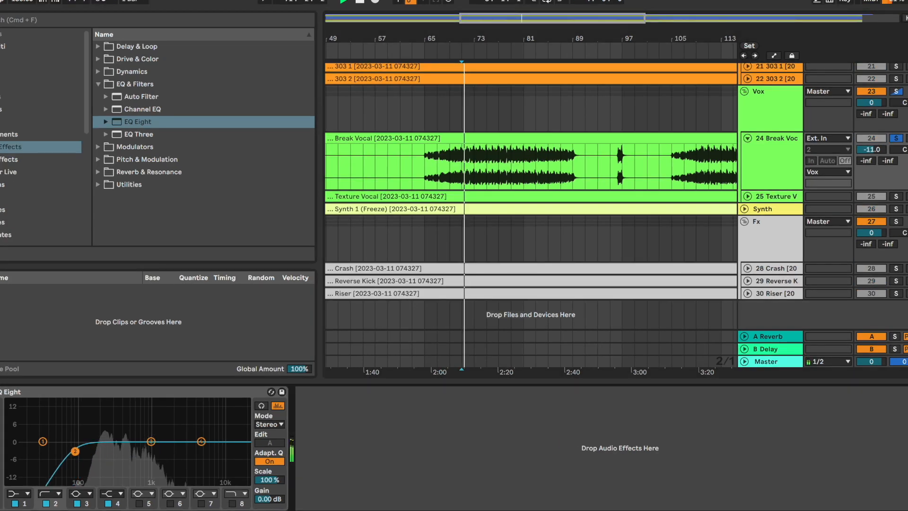
left_click_drag(75, 452, 102, 455)
Add a Compressor from the Dynamics effects after the EQ Eight on the Break Vocal track
left_click(140, 75)
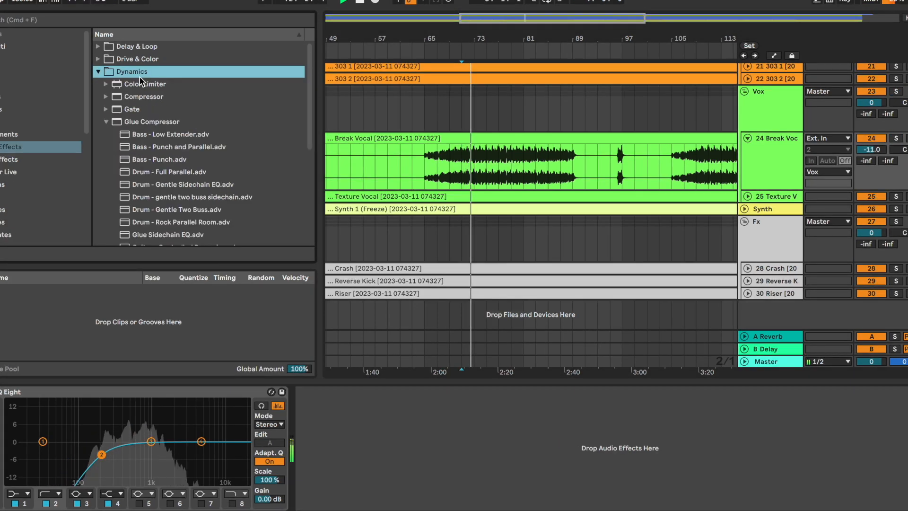
key("space")
key("s")
left_click(105, 121)
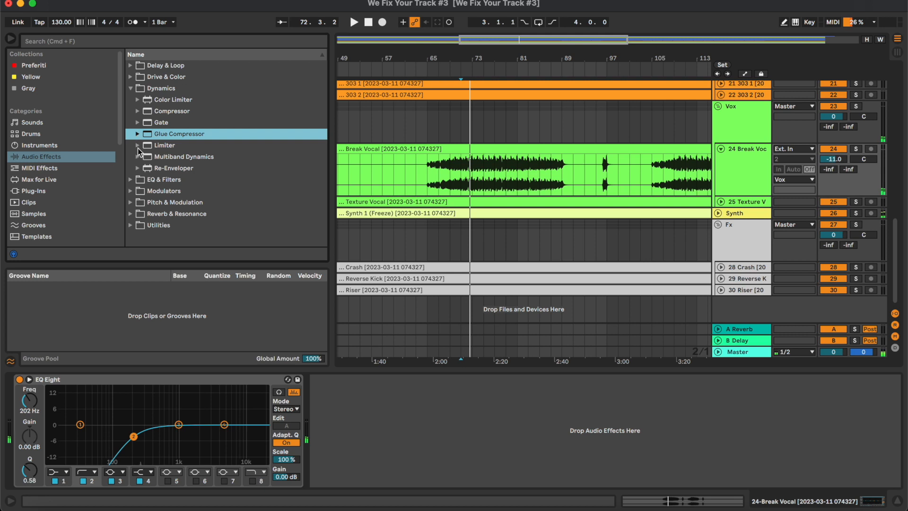
double_click(180, 113)
Enable the Compressor's sidechain and set its audio source to the 3-Kick track
left_click(326, 379)
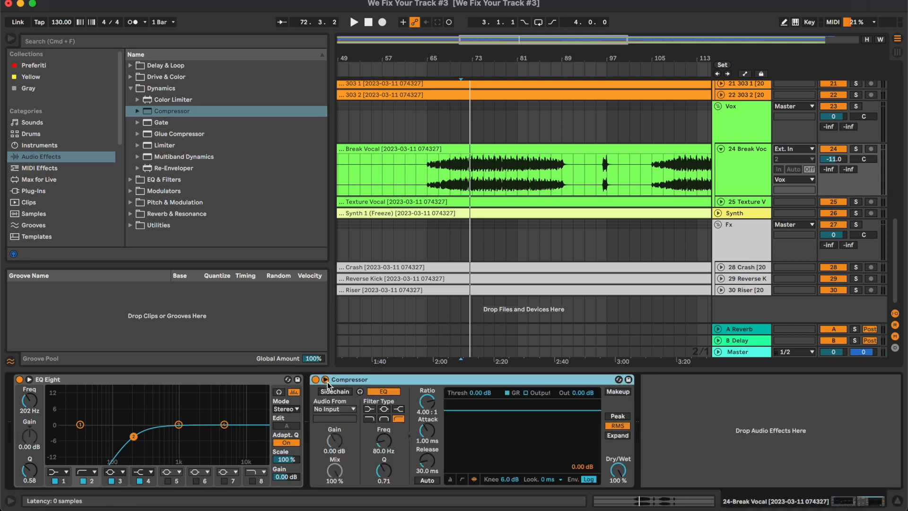
left_click(334, 408)
left_click(386, 119)
Play the Break Vocal section and lower its Compressor threshold to -15.2 dB
left_click(449, 175)
key("s")
key("space")
left_click_drag(480, 392, 484, 426)
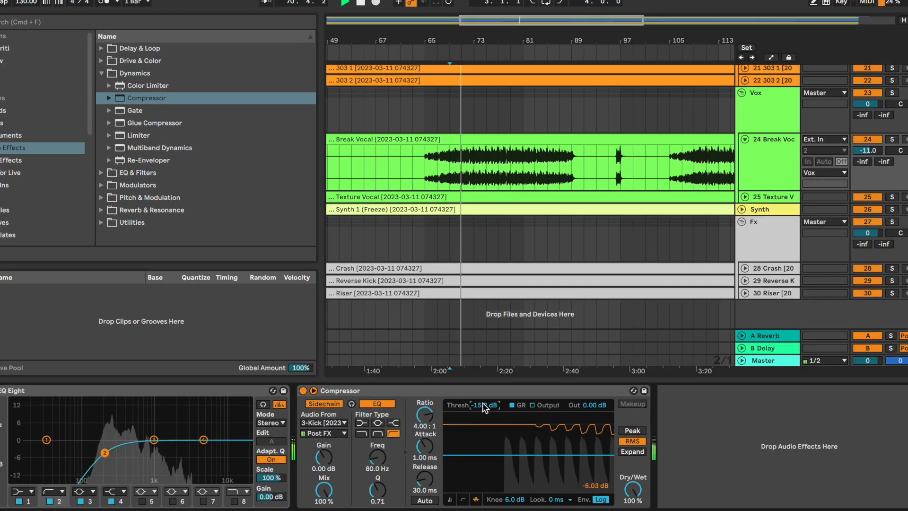
Lower the Break Vocal track's volume to -12.0 dB
left_click(876, 151)
key("s")
key("Down")
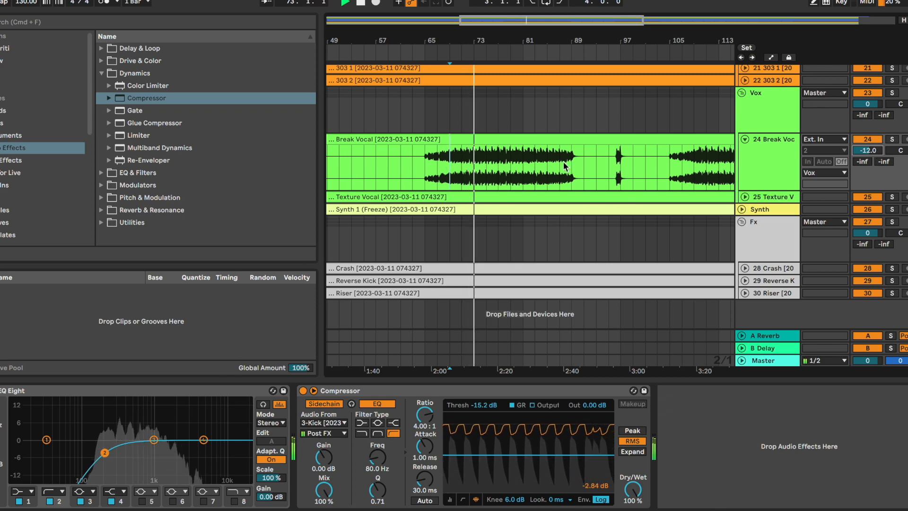
Audition the Break Vocal soloed and in the mix, and set its track volume to -11.0 dB
left_click(102, 73)
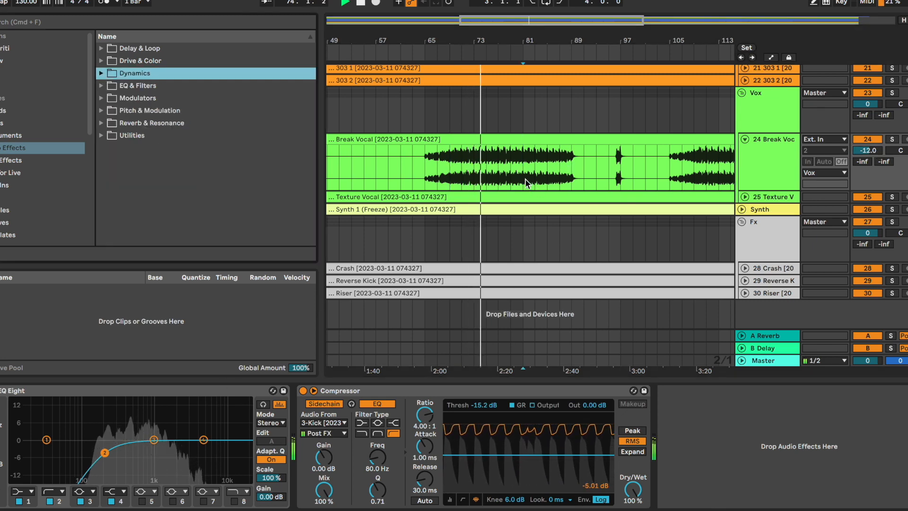
scroll(502, 150, "up", 5)
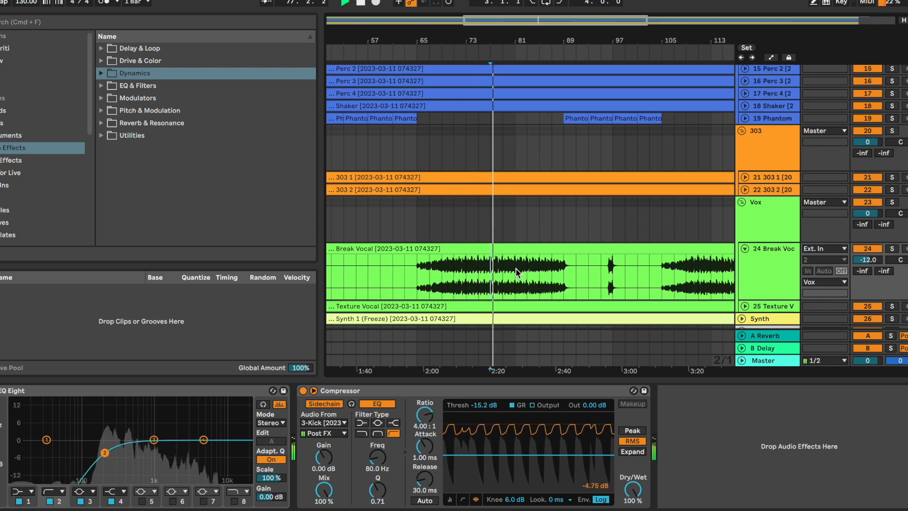
scroll(509, 212, "down", 4)
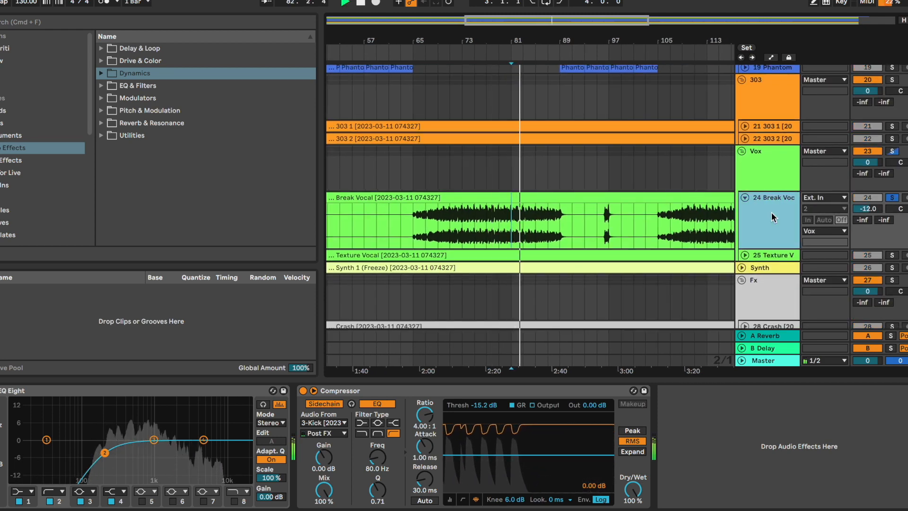
key("s")
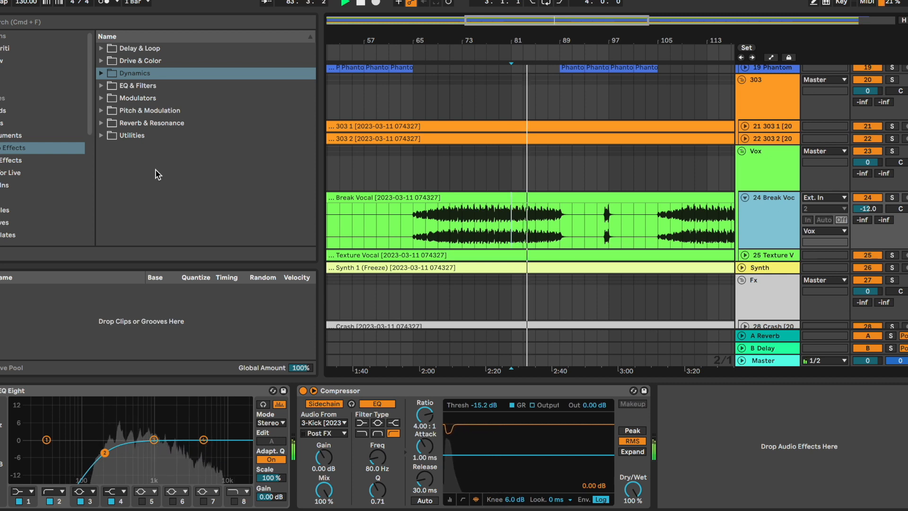
left_click(545, 222)
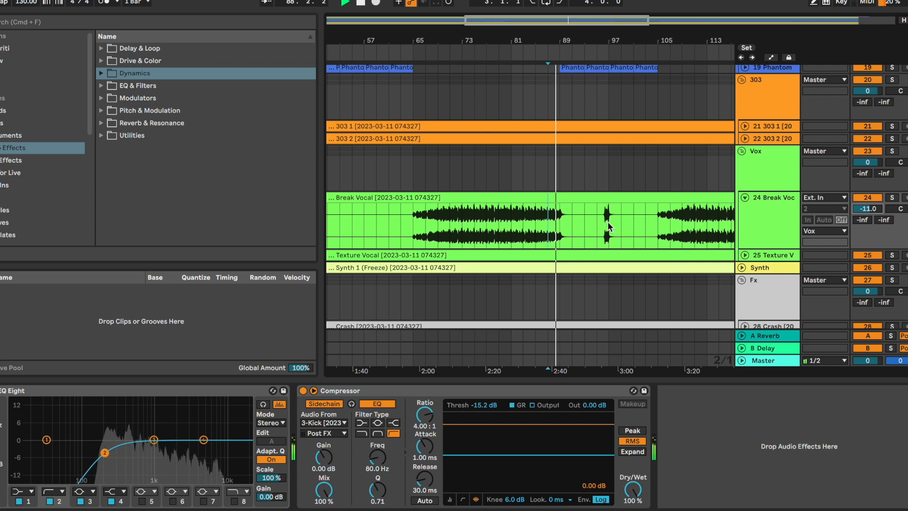
scroll(612, 224, "down", 2)
left_click(512, 198)
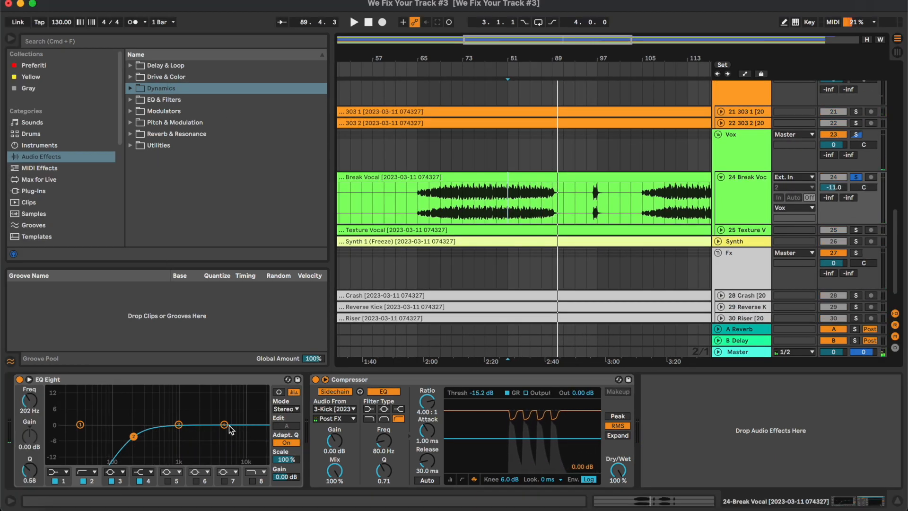
Set the Break Vocal EQ Eight's fourth band to 2.50 kHz at 0.87 dB and insert the Luftikus plug-in before the Compressor
left_click_drag(224, 424, 204, 422)
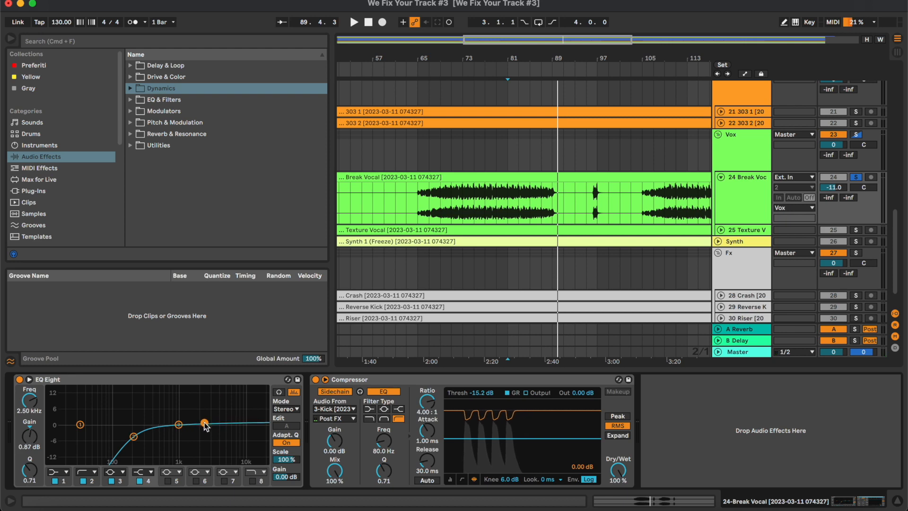
left_click(37, 193)
left_click(179, 44)
type("lu")
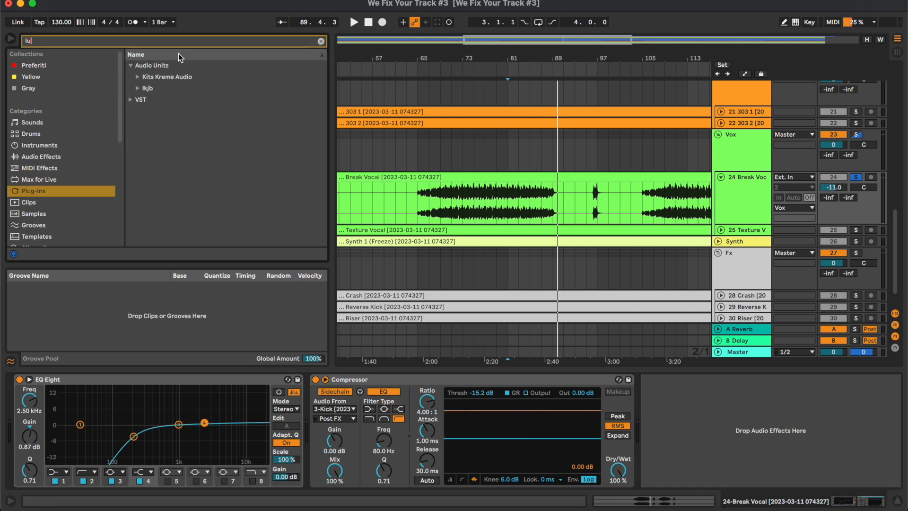
left_click(168, 90)
left_click_drag(330, 424, 328, 426)
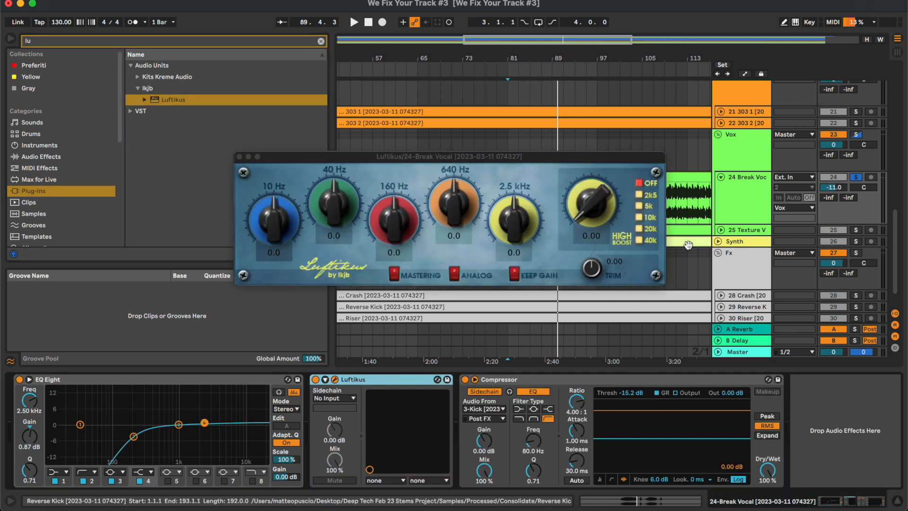
Set Luftikus's high boost to 20k at 4.60, compare it bypassed and active during playback, and close its window
left_click(641, 228)
left_click_drag(590, 172, 588, 188)
left_click_drag(585, 154, 549, 225)
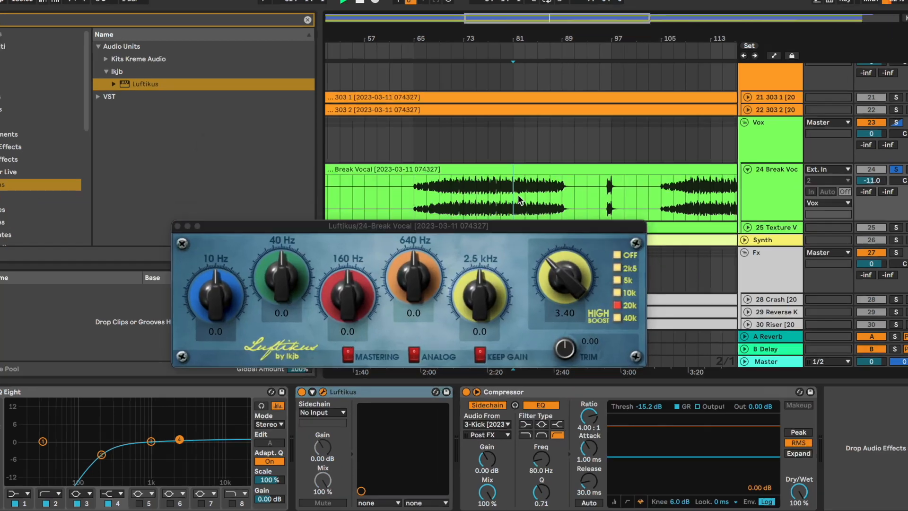
key("space")
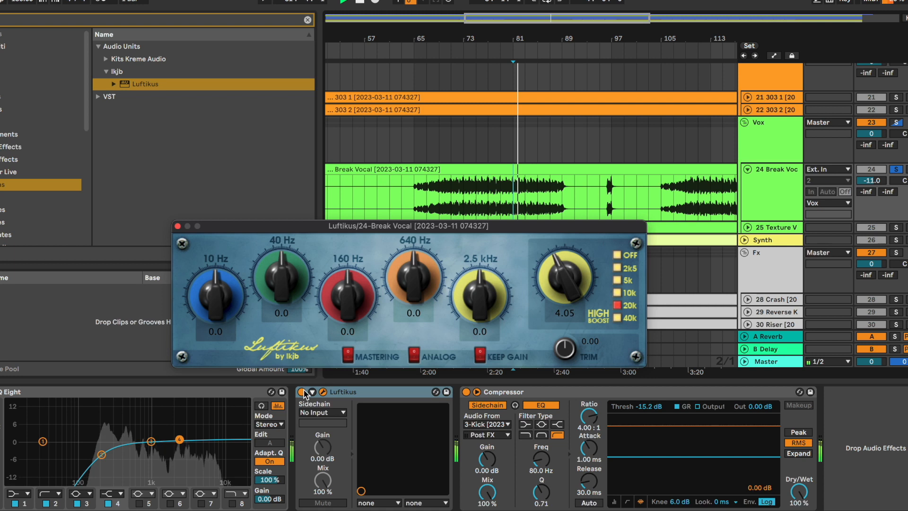
left_click(304, 390)
left_click(303, 390)
left_click_drag(562, 280, 564, 275)
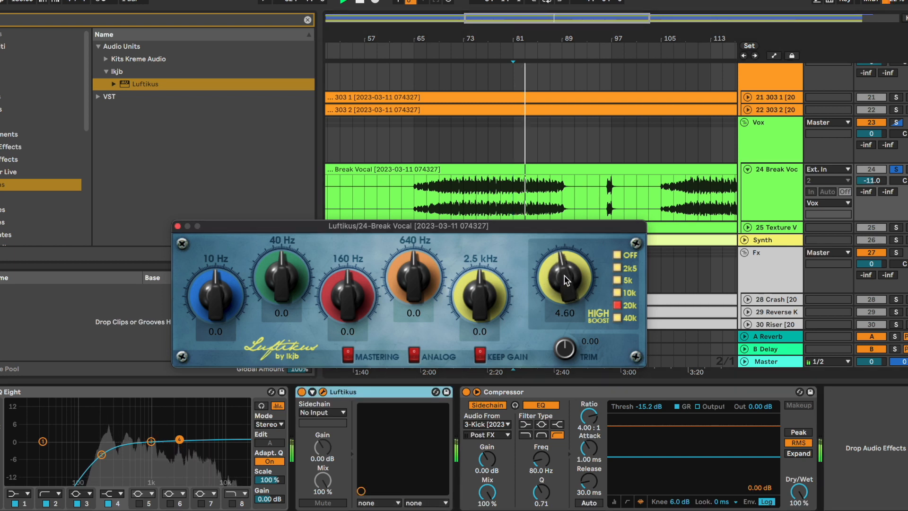
left_click(177, 226)
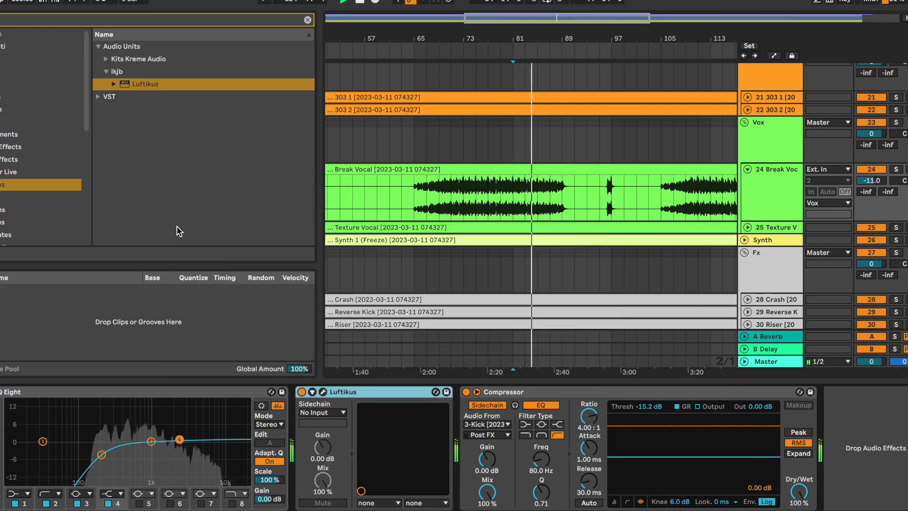
Audition the Break Vocal in the full mix and duplicate its track
left_click(554, 185)
key("space")
key("space")
key("minus")
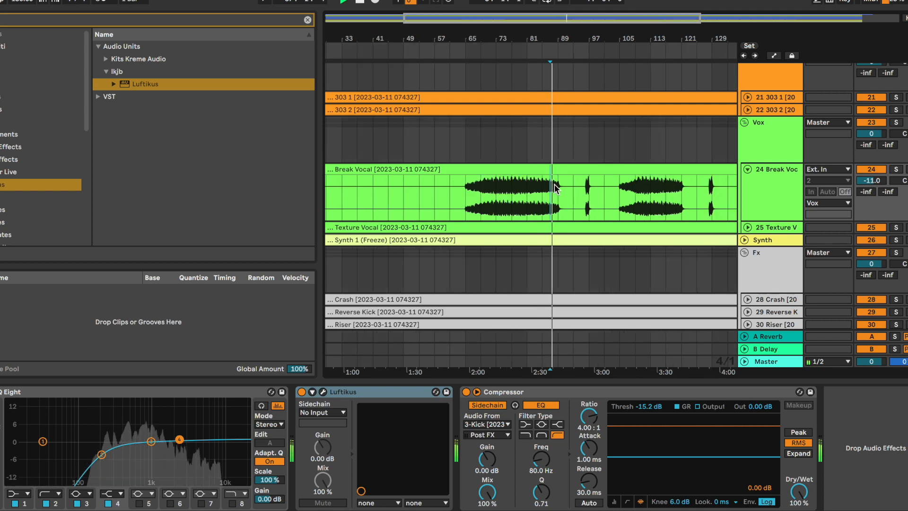
key("minus")
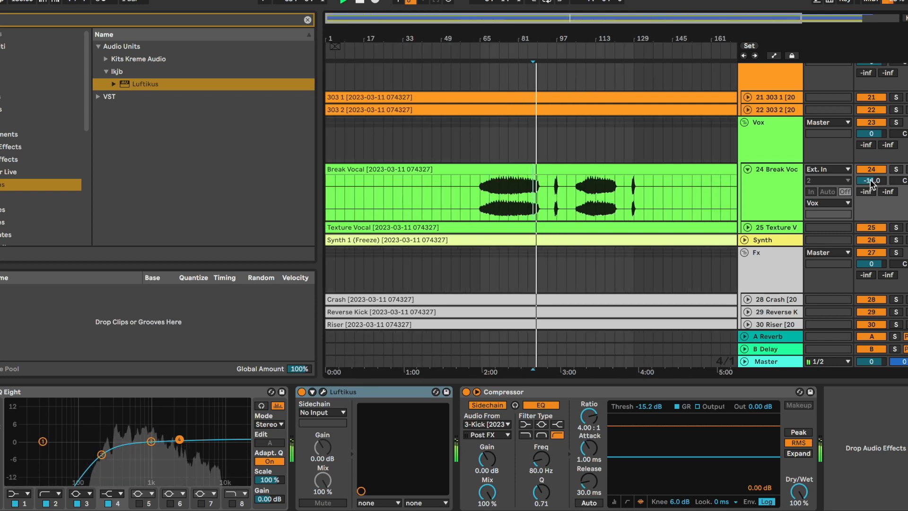
left_click(790, 196)
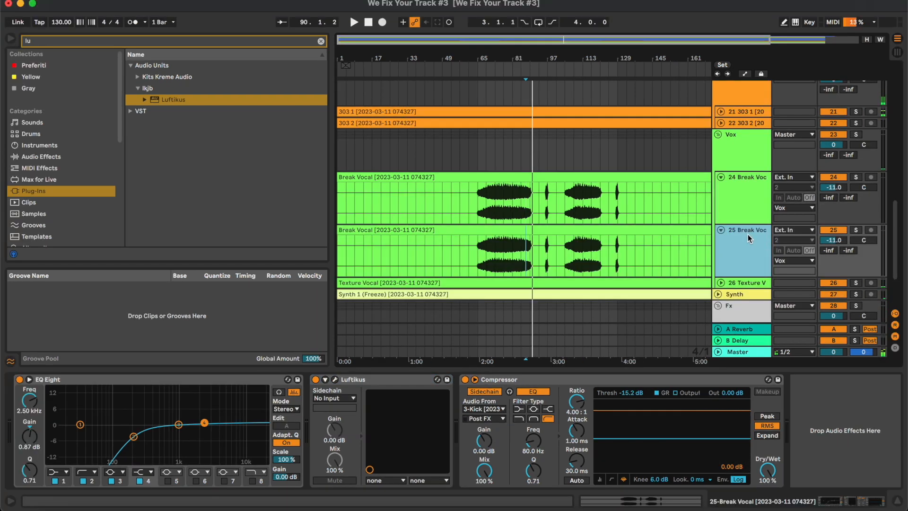
key("super+d")
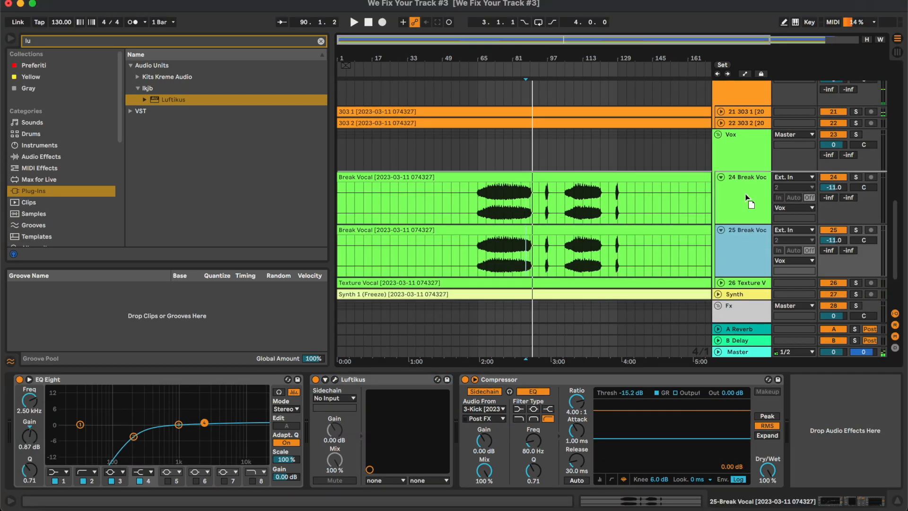
Solo the upper Break Vocal track, open its clip and set the warp mode to Complex Pro
left_click(747, 196)
left_click(751, 231)
left_click(752, 217)
key("s")
double_click(537, 177)
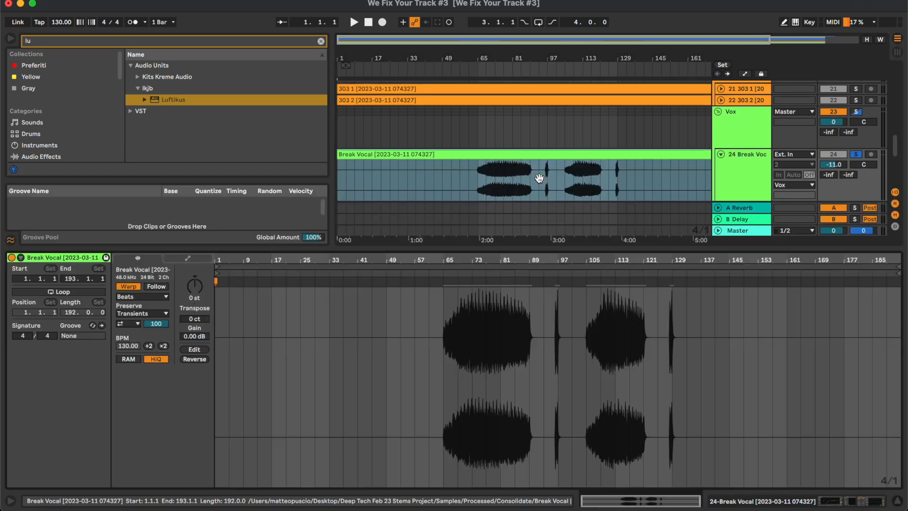
left_click(143, 296)
left_click(141, 351)
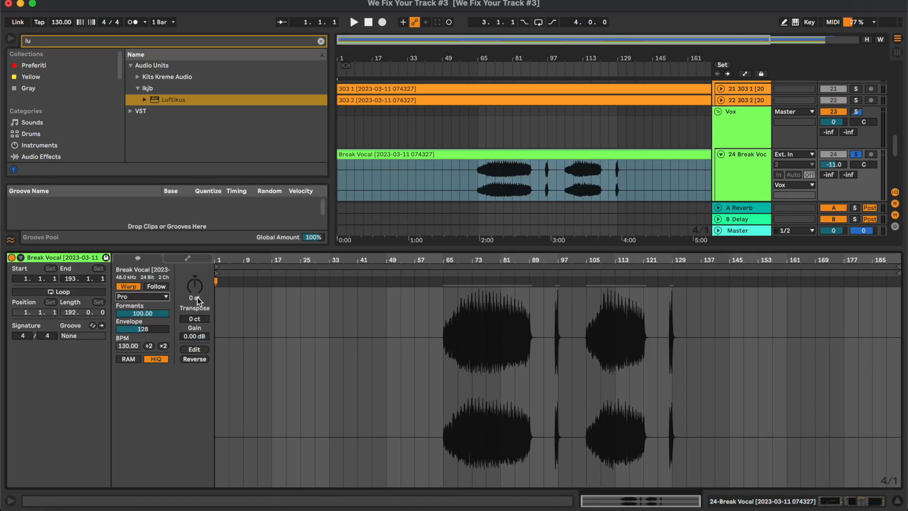
Play the upper Break Vocal clip, transpose it up 6 semitones and switch its warp mode to Complex
left_click(513, 181)
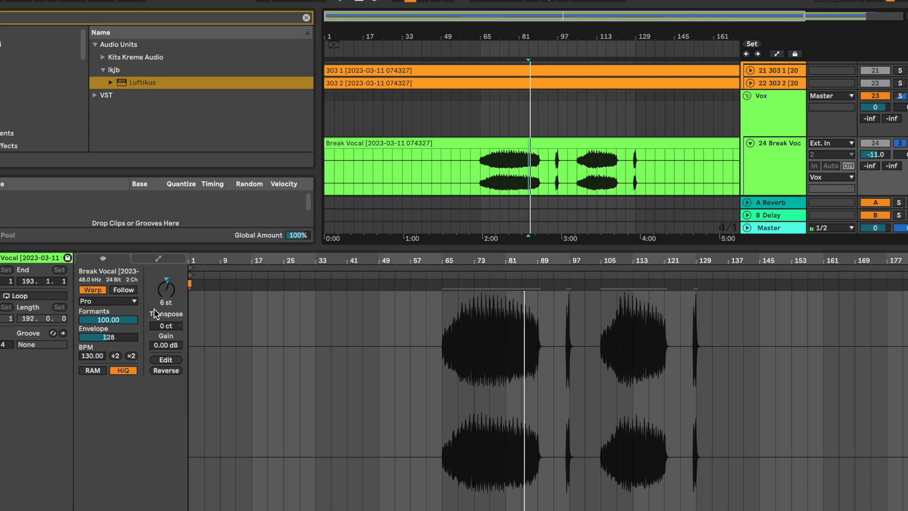
left_click(113, 301)
left_click(114, 354)
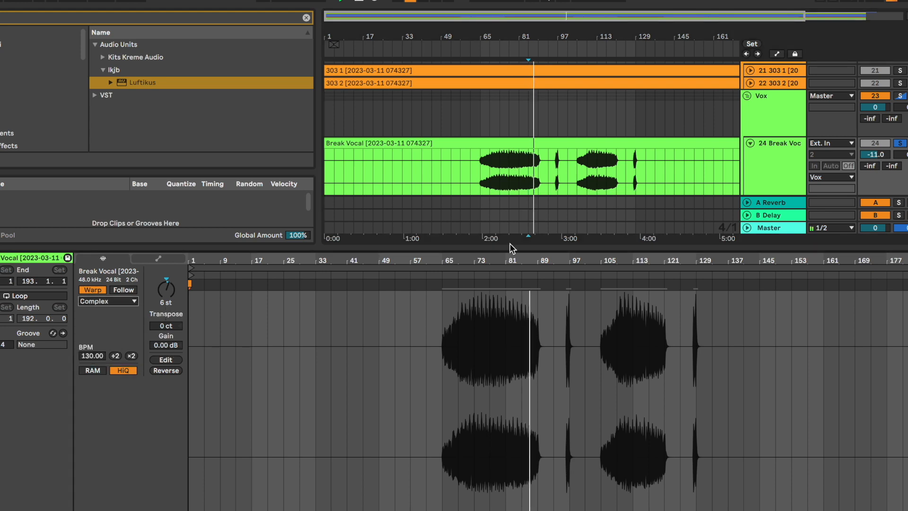
Lower the upper Break Vocal track's volume to -23.8 dB and raise its EQ Eight low cut to 1.19 kHz
left_click_drag(881, 157, 880, 165)
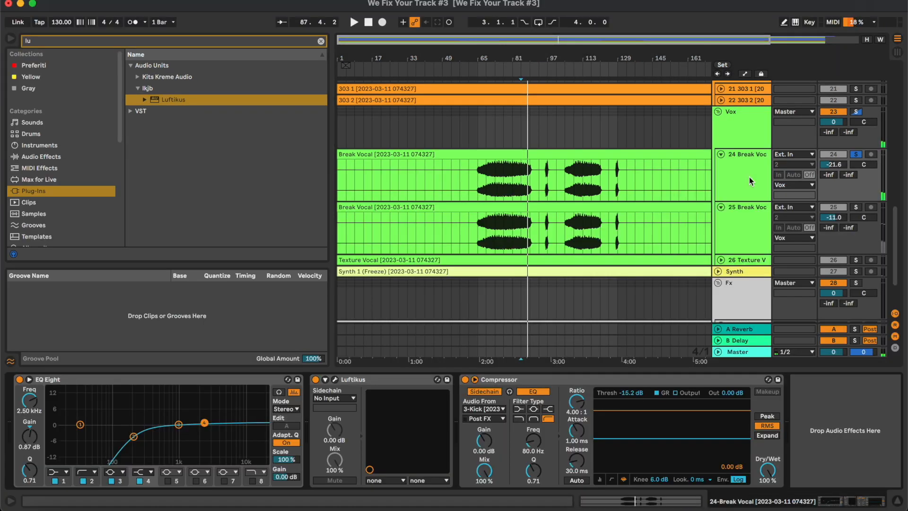
left_click(510, 191)
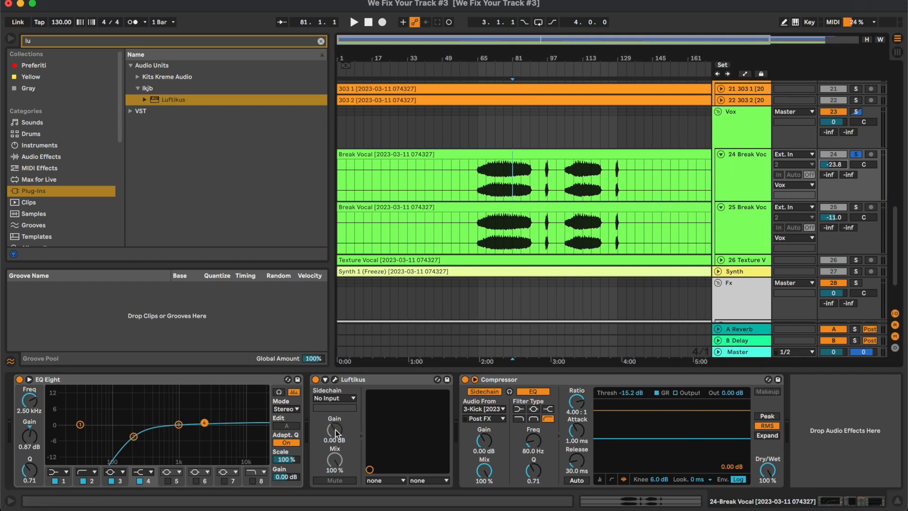
left_click_drag(134, 441, 185, 435)
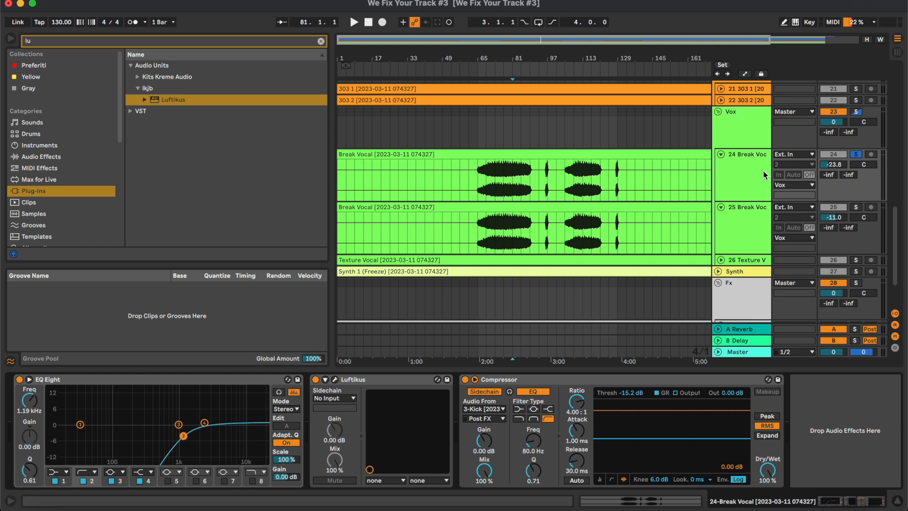
Play the layered vocals in the mix and set the upper Break Vocal track's volume to -22.8 dB
left_click(518, 178)
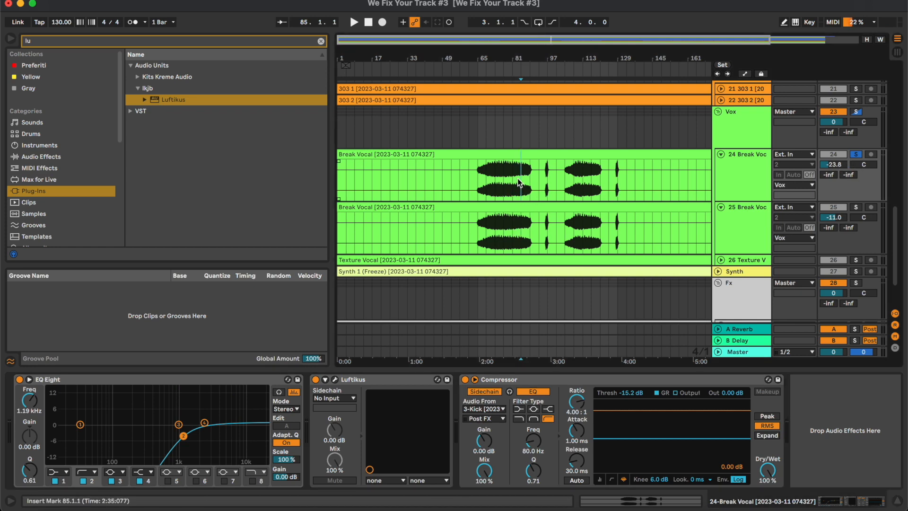
key("space")
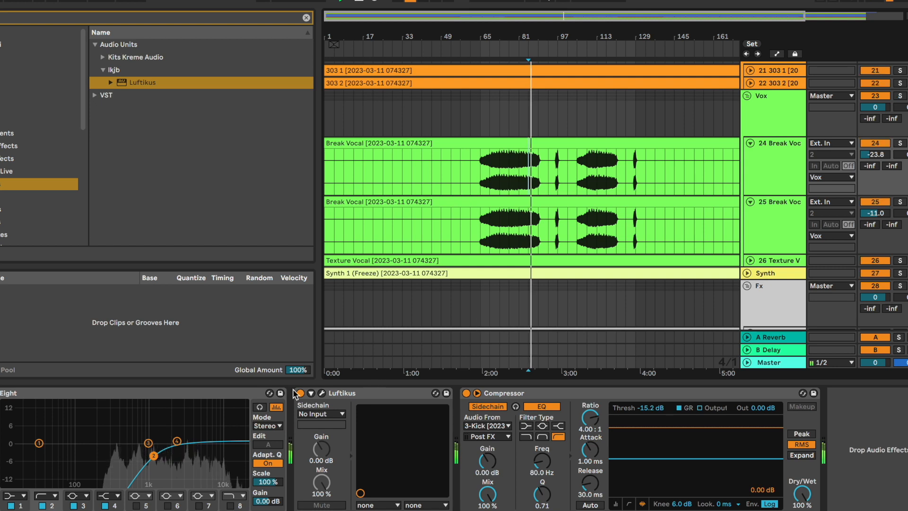
left_click_drag(871, 155, 872, 151)
Fold both Break Vocal tracks and set the unfolded Texture Vocal track's volume to -13.3 dB
left_click(776, 162)
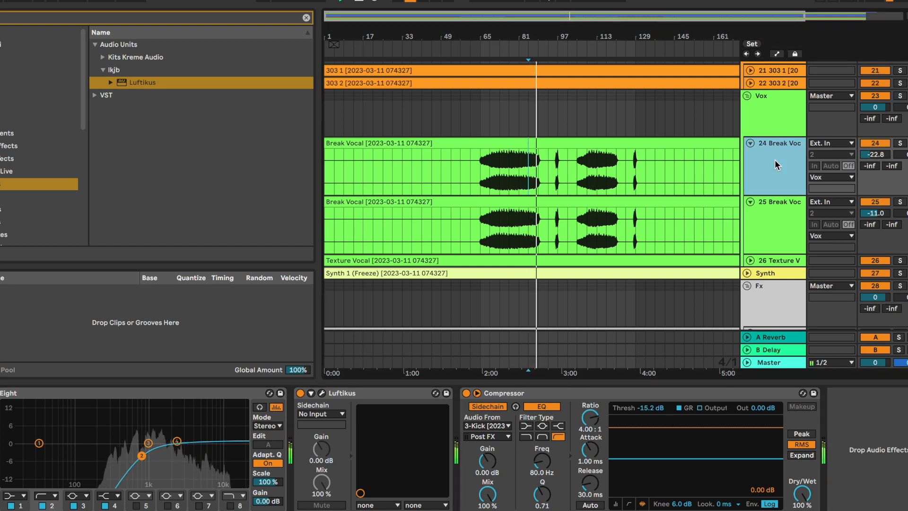
double_click(775, 162)
double_click(775, 176)
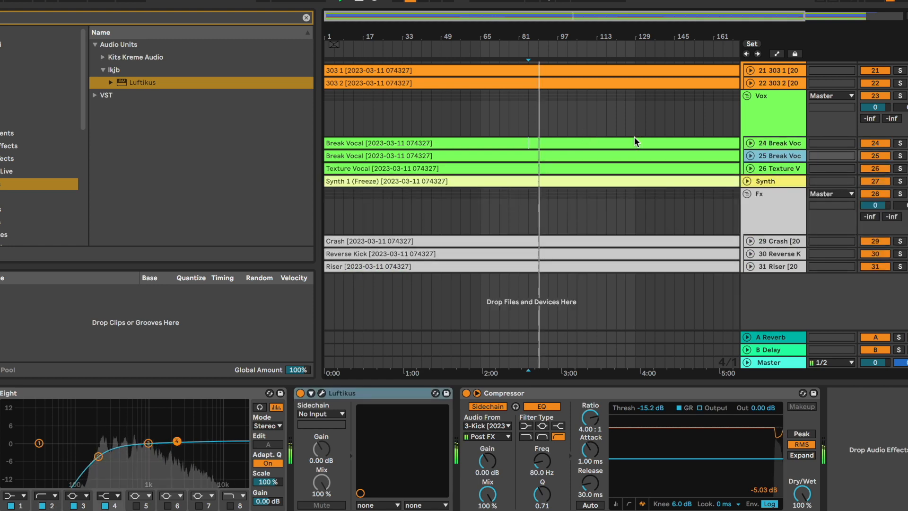
double_click(768, 170)
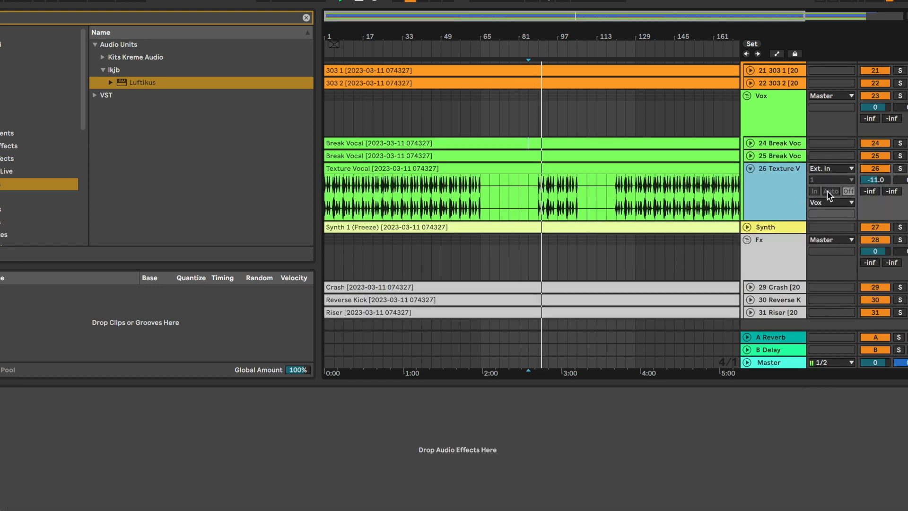
left_click(880, 181)
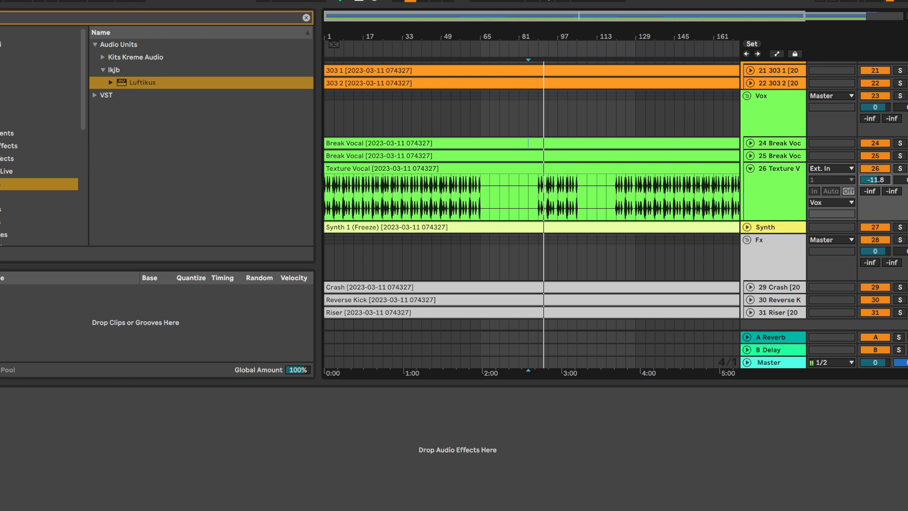
left_click(771, 194)
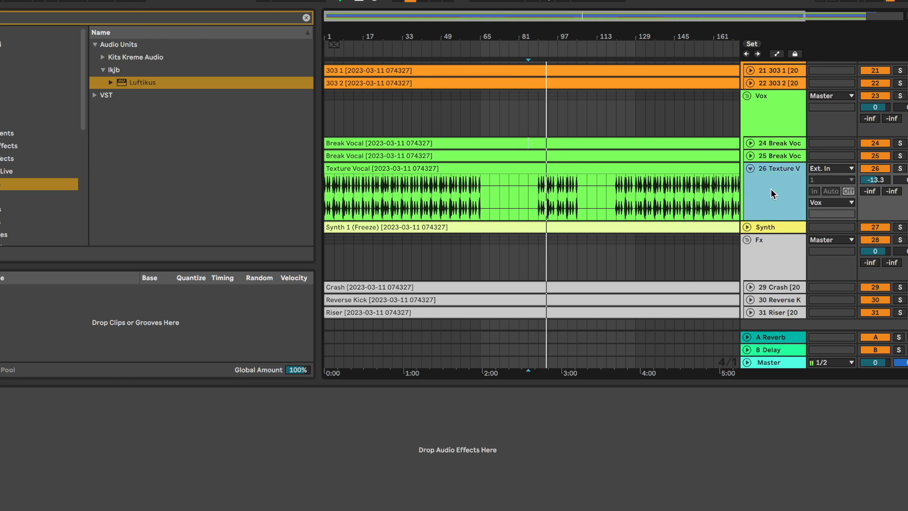
Copy the kick-sidechained Compressor from the Break Vocal track onto the Texture Vocal track
left_click(503, 380)
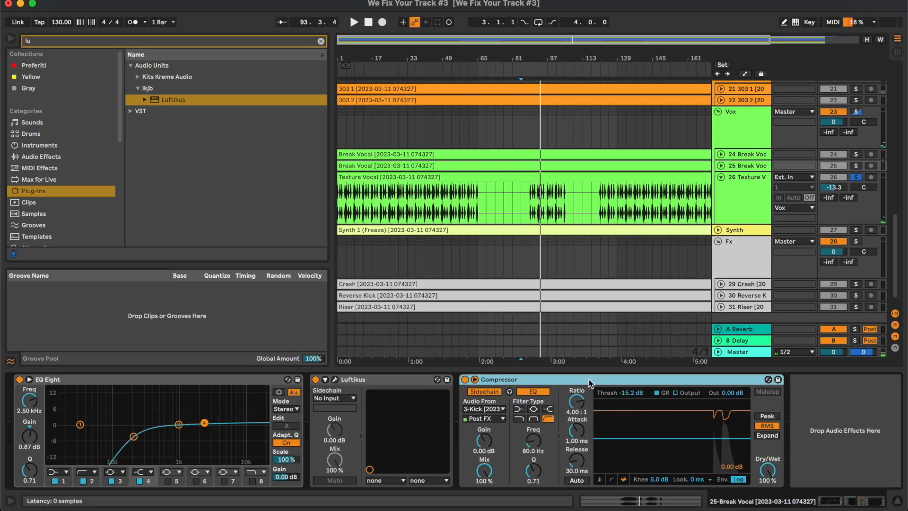
key("super+c")
left_click(539, 206)
left_click(616, 453)
key("super+v")
Play the Texture Vocal section, clear the browser search and set the Texture Vocal's volume to -12.8 dB
left_click(528, 194)
key("space")
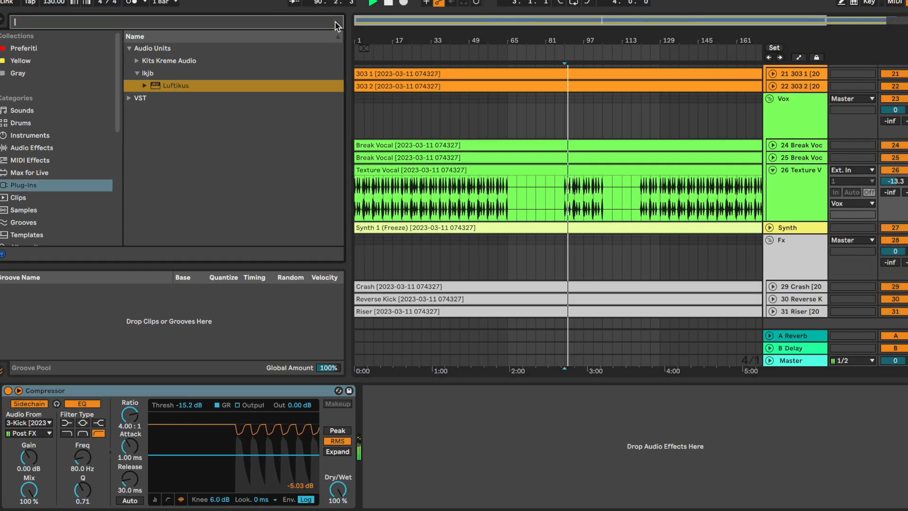
left_click(336, 22)
left_click(814, 206)
left_click_drag(895, 181, 895, 184)
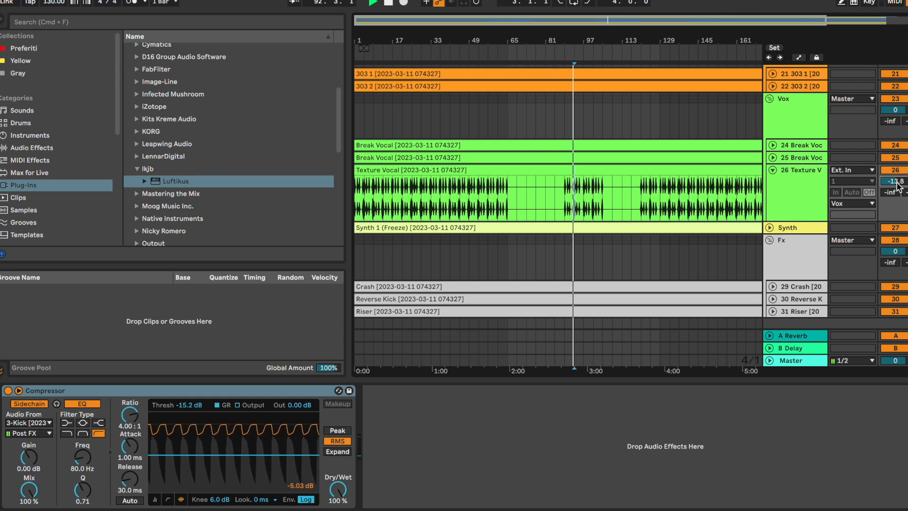
left_click(884, 202)
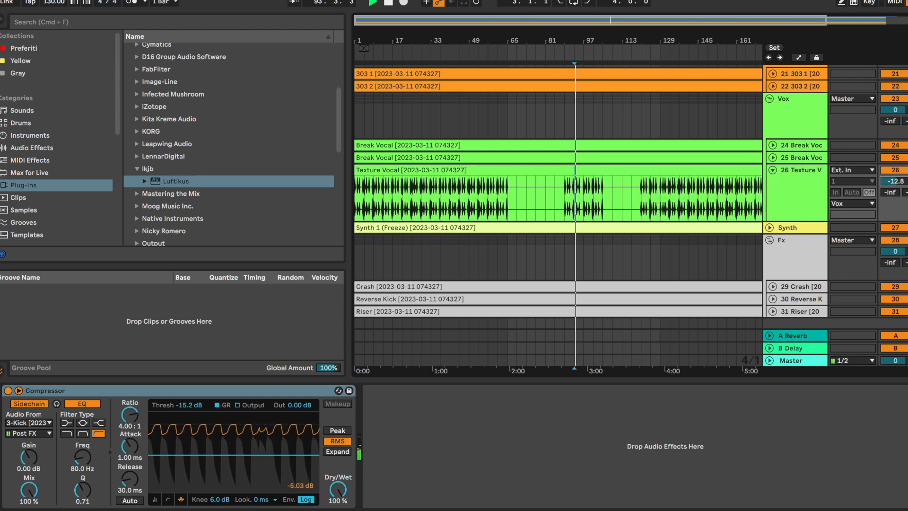
Insert an EQ Eight before the Texture Vocal's Compressor, with a 200 Hz low cut and a -3.90 dB dip at 264 Hz
left_click(53, 149)
left_click(162, 101)
left_click_drag(166, 134, 154, 440)
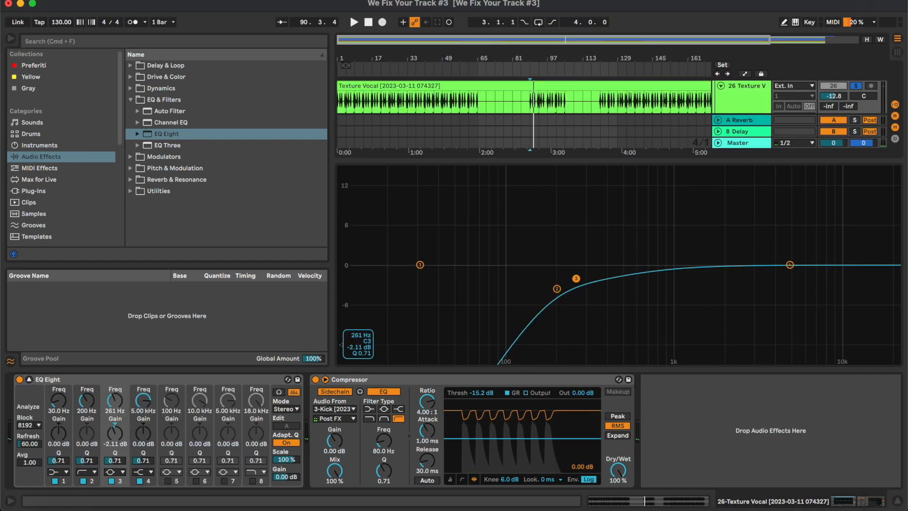
left_click_drag(575, 279, 608, 295)
key("space")
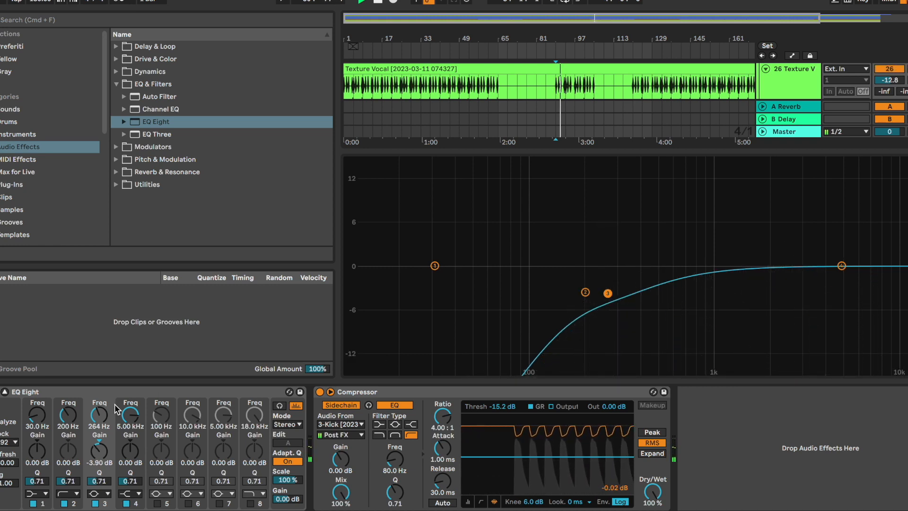
left_click(5, 392)
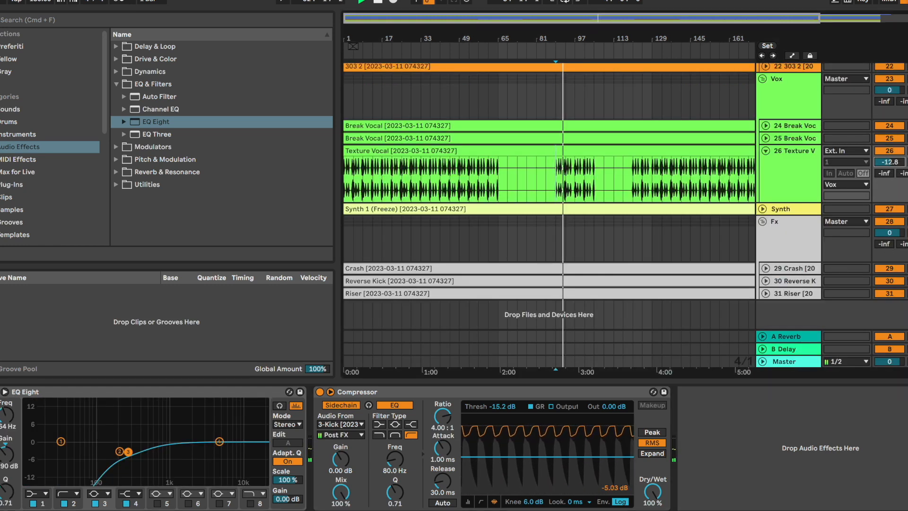
Lower the Texture Vocal track's volume to -13.3 dB and fold the track
left_click(801, 174)
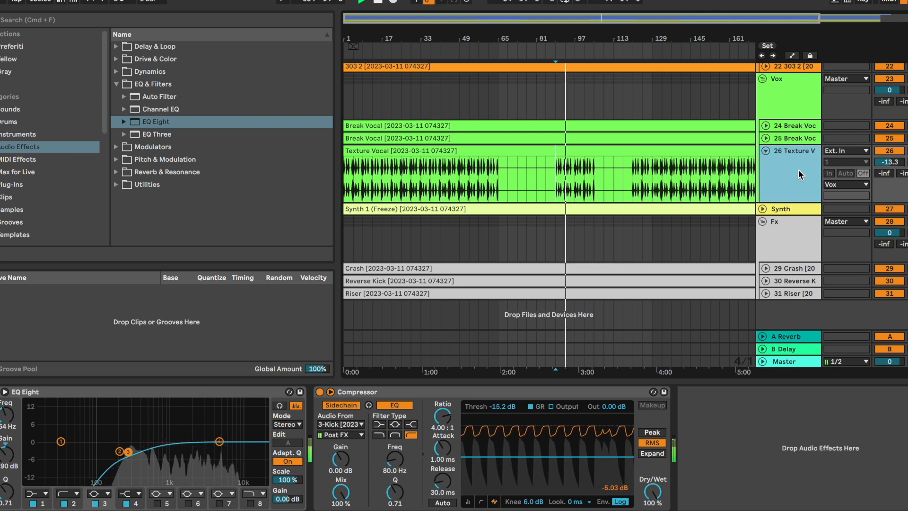
left_click(765, 151)
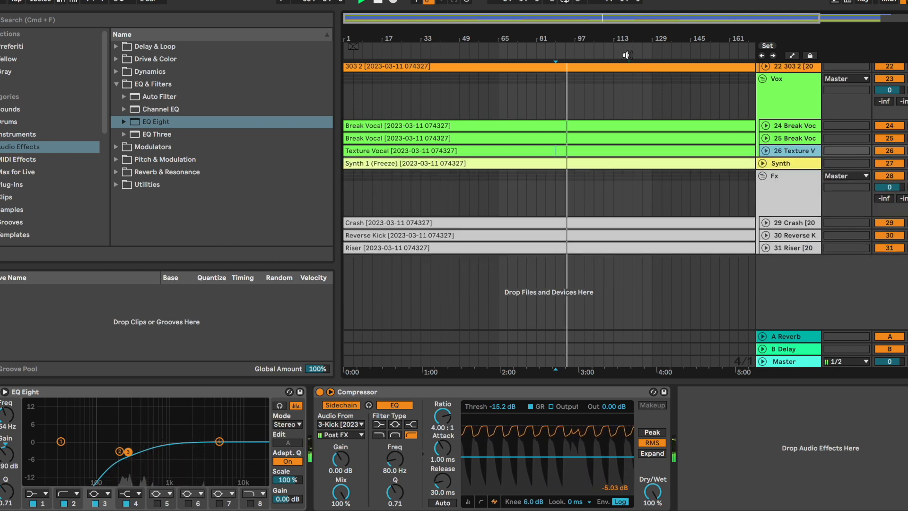
Unfold the Synth track, lower the Riser track's volume to -18.0 dB and fold the Riser
left_click(762, 163)
left_click(788, 188)
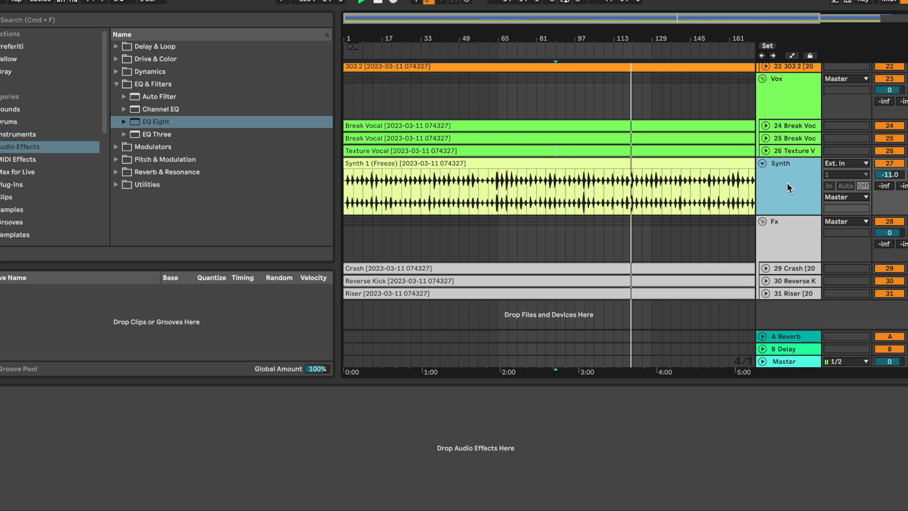
left_click(767, 281)
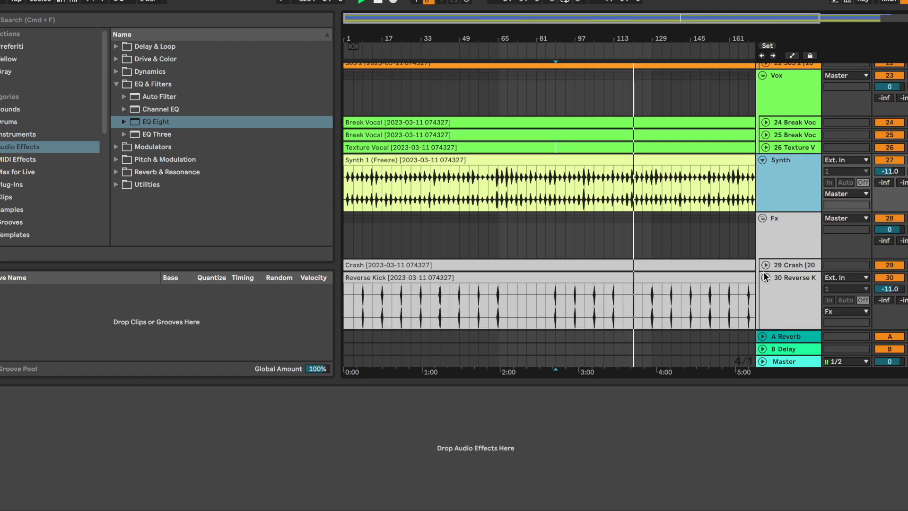
left_click(763, 272)
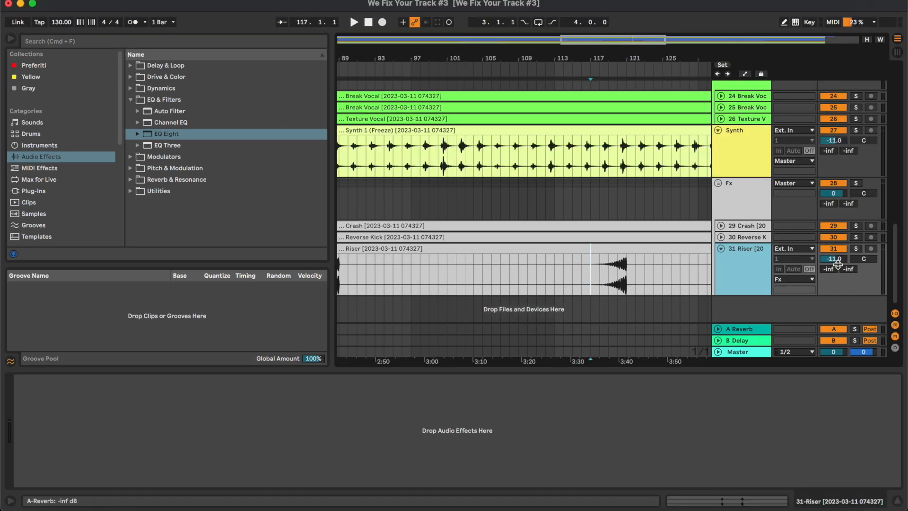
left_click(838, 261)
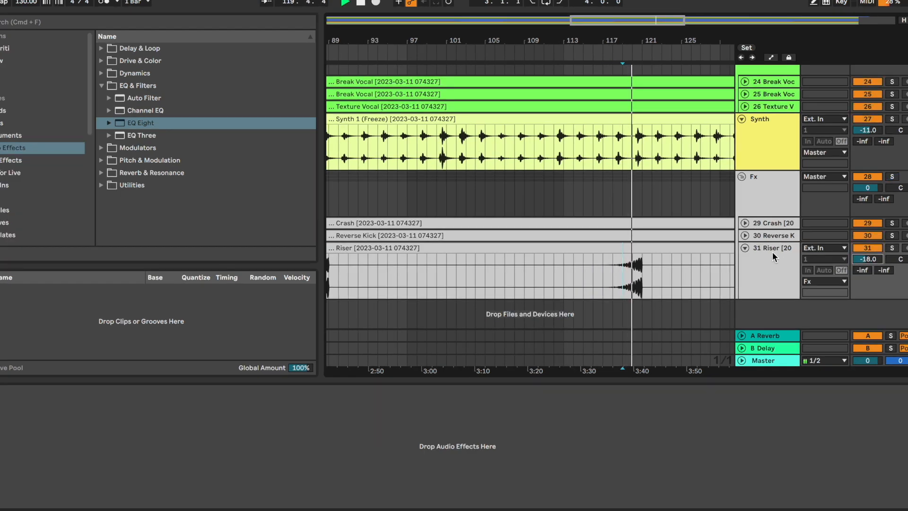
left_click(745, 248)
Lower the Crash track's volume to -16.0 dB and replay the section from bar 117
left_click(744, 223)
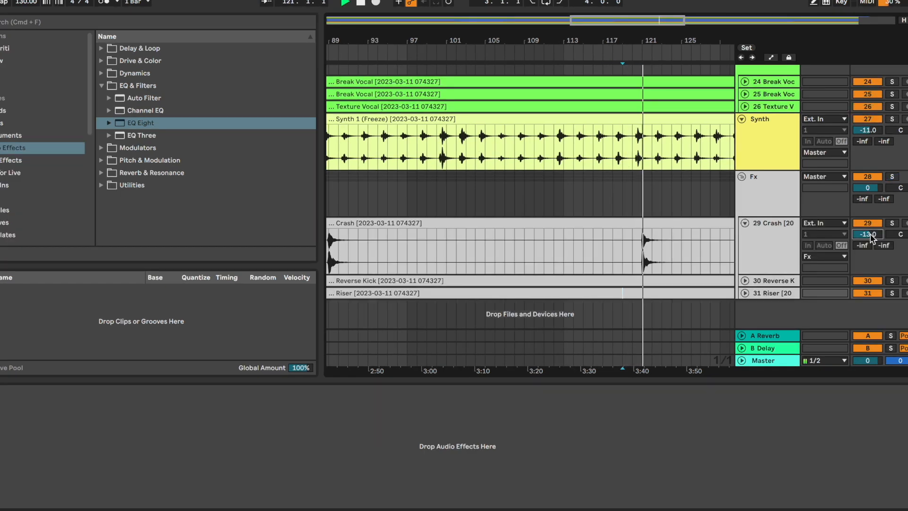
left_click(607, 243)
key("space")
key("space")
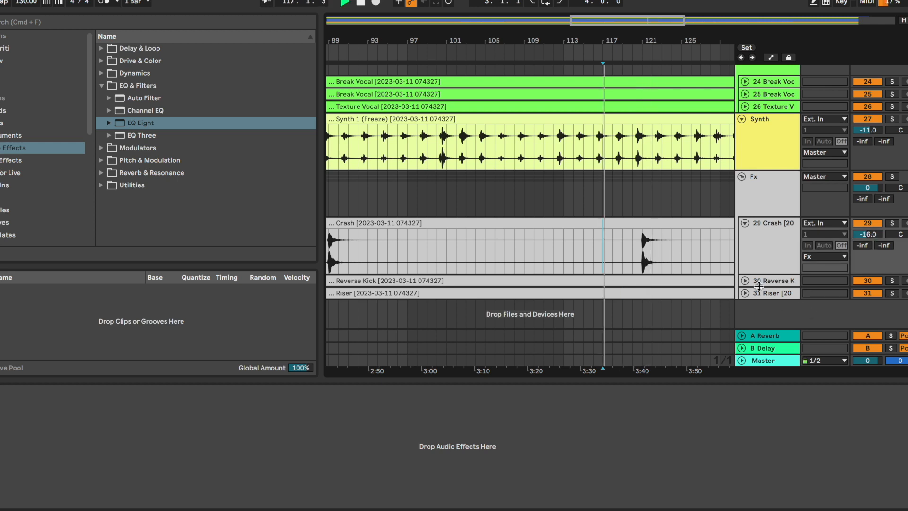
Lower the Riser to -21.0 dB and the Crash to -17.0 dB, then fold both tracks
left_click(744, 293)
left_click(867, 288)
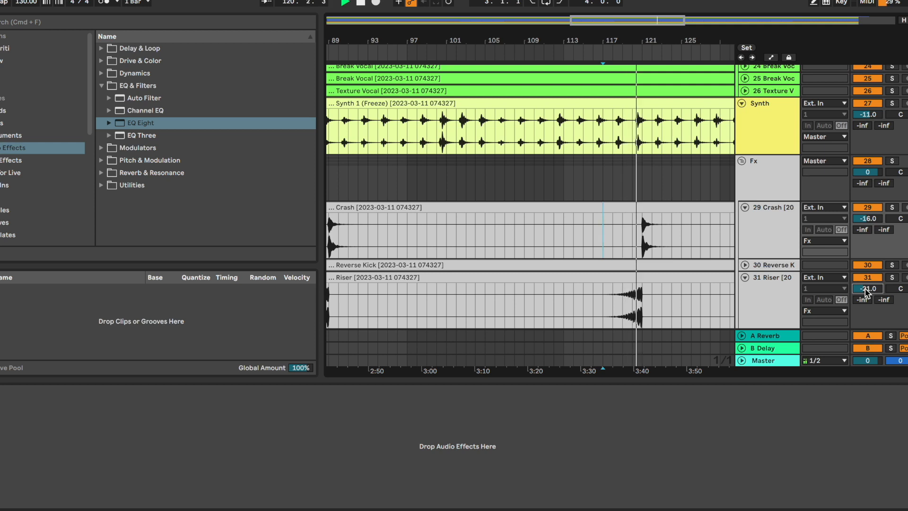
left_click(878, 219)
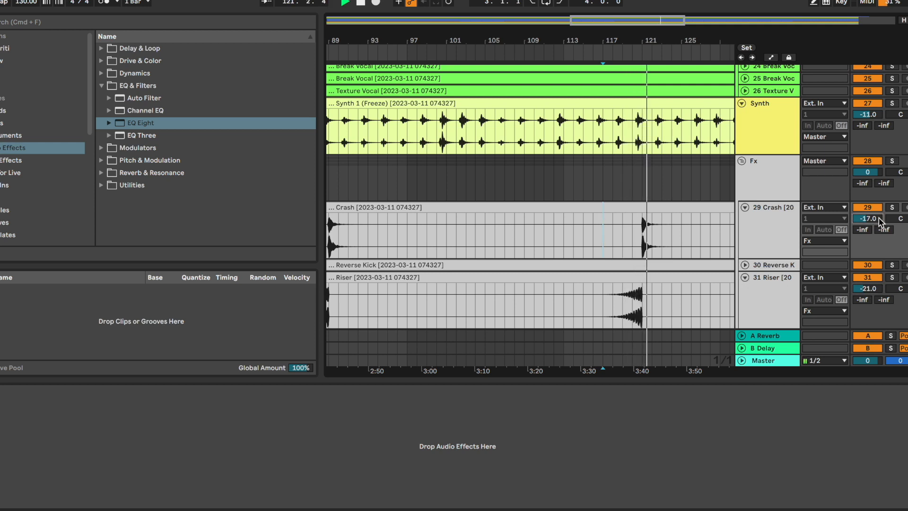
left_click(770, 234)
key("u")
left_click(760, 243)
key("u")
Unfold the Reverse Kick track, play its hit near bar 88 and set its volume to -16.8 dB
left_click(761, 220)
key("u")
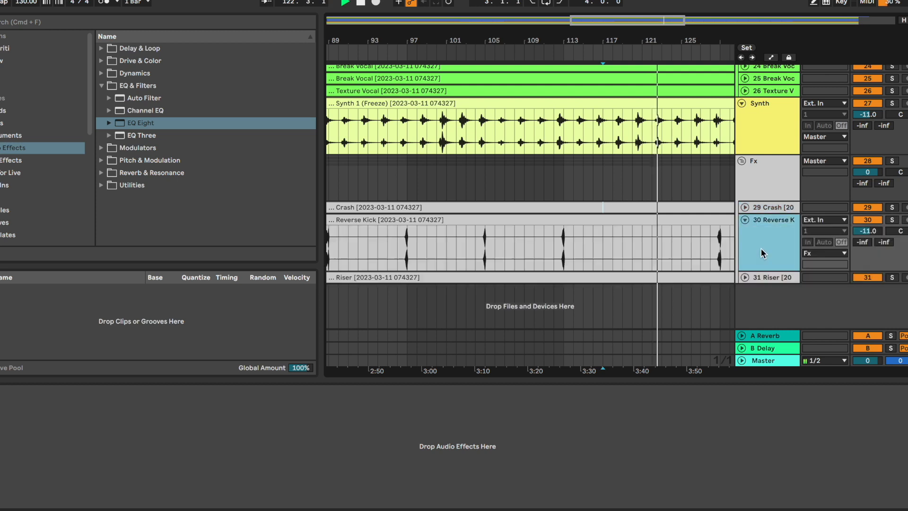
left_click(551, 243)
scroll(548, 241, "left", 5)
left_click(561, 243)
key("space")
key("s")
key("space")
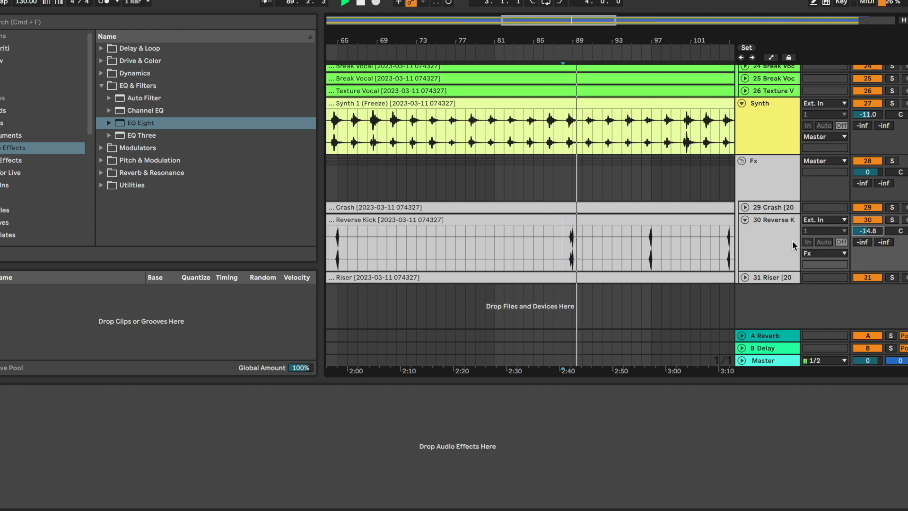
left_click_drag(879, 227, 874, 232)
Play the riser leading into bar 89, set the Riser's volume to -22.0 dB and fold the Fx tracks
double_click(768, 278)
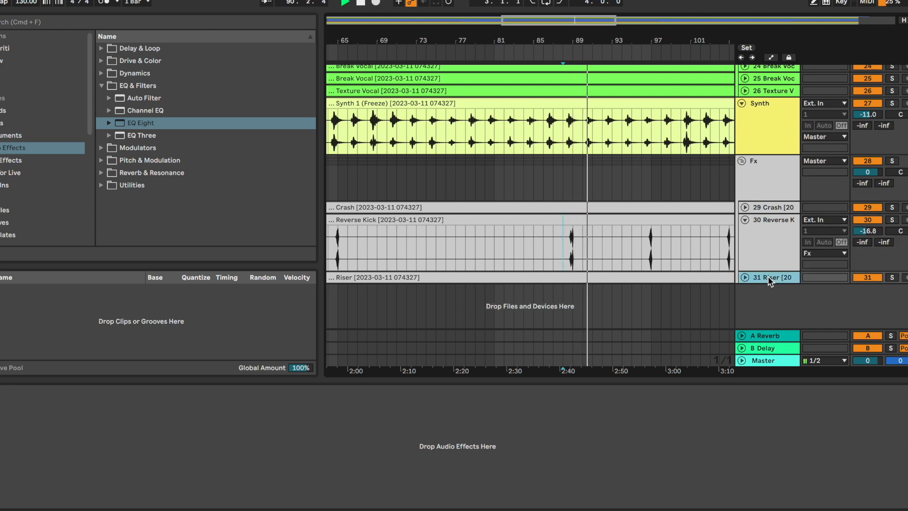
left_click(543, 300)
key("space")
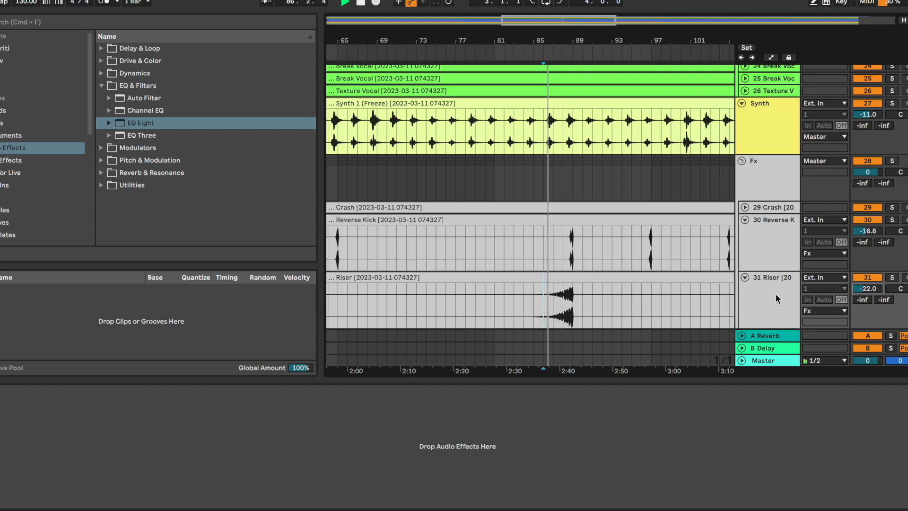
double_click(775, 298)
double_click(776, 208)
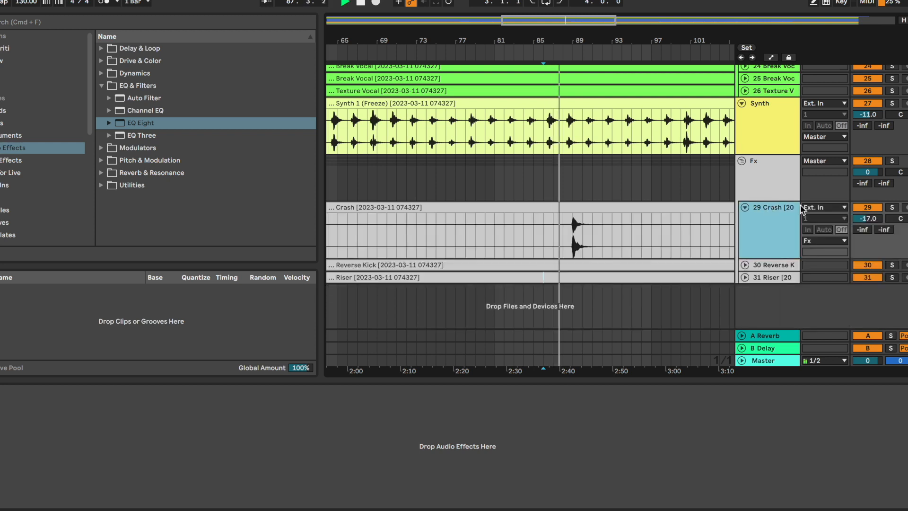
double_click(768, 223)
Solo the Synth track and insert an EQ Eight with a 290 Hz low cut and a slight dip on band 3
left_click(618, 162)
scroll(617, 161, "down", 5)
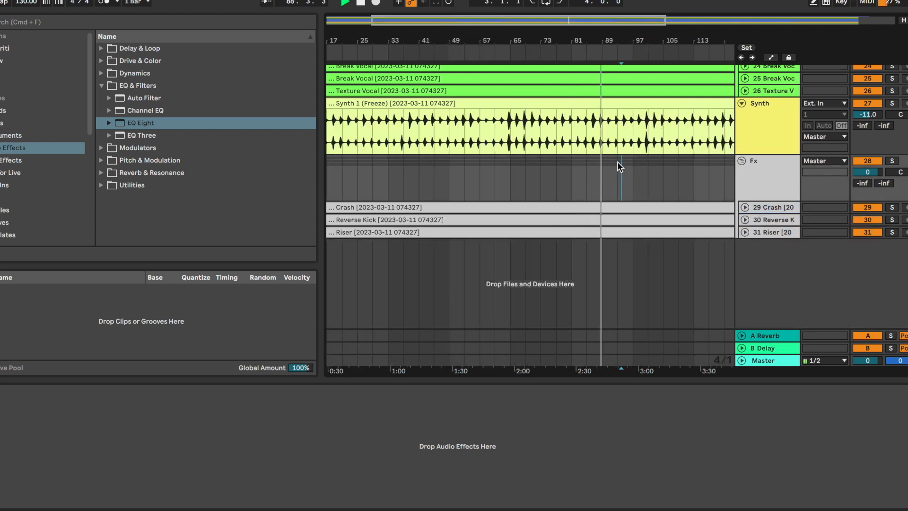
scroll(617, 161, "up", 2)
scroll(618, 166, "up", 4)
scroll(618, 165, "down", 4)
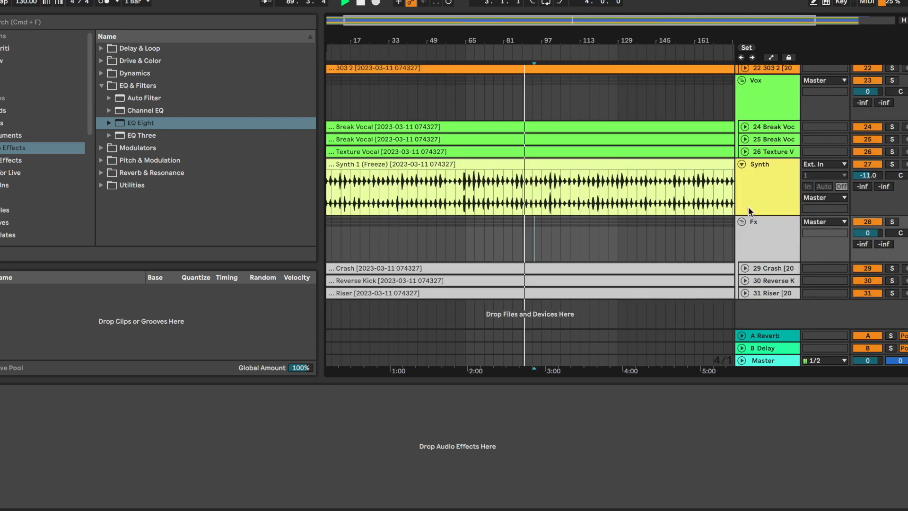
left_click(781, 191)
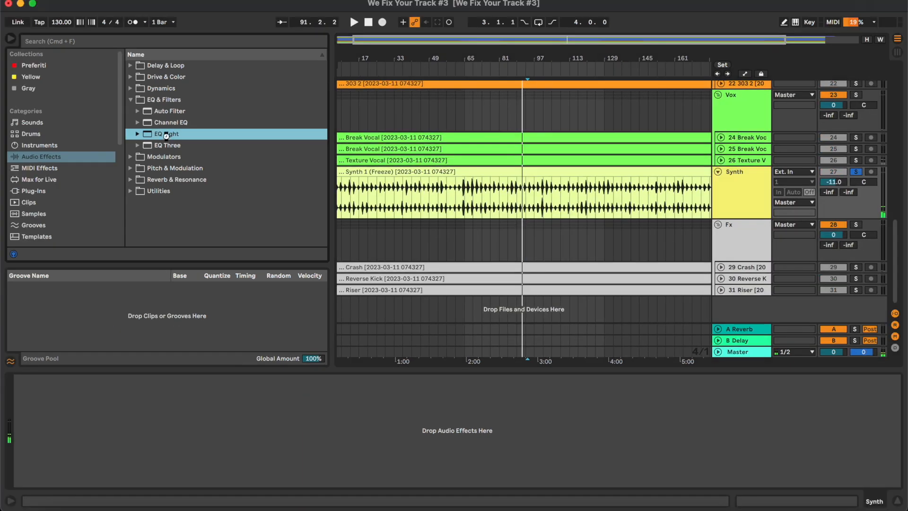
left_click_drag(141, 125, 408, 192)
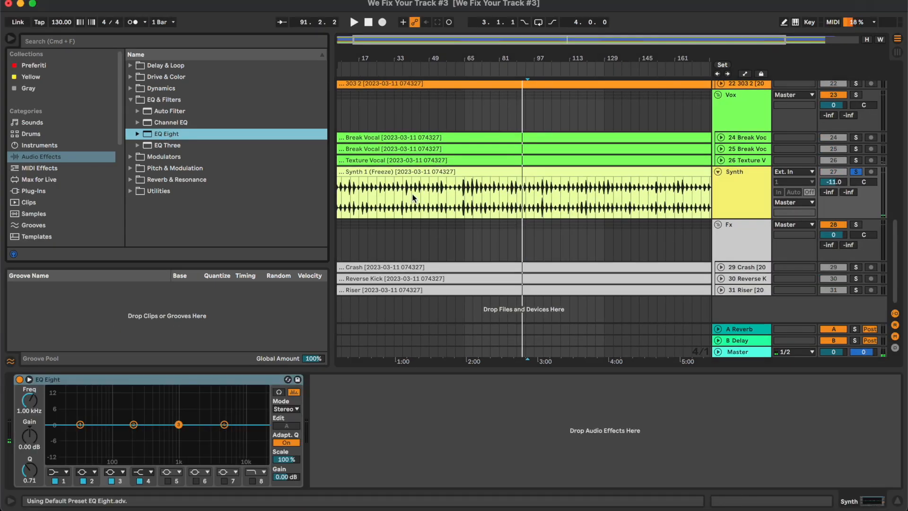
left_click(89, 473)
left_click(83, 408)
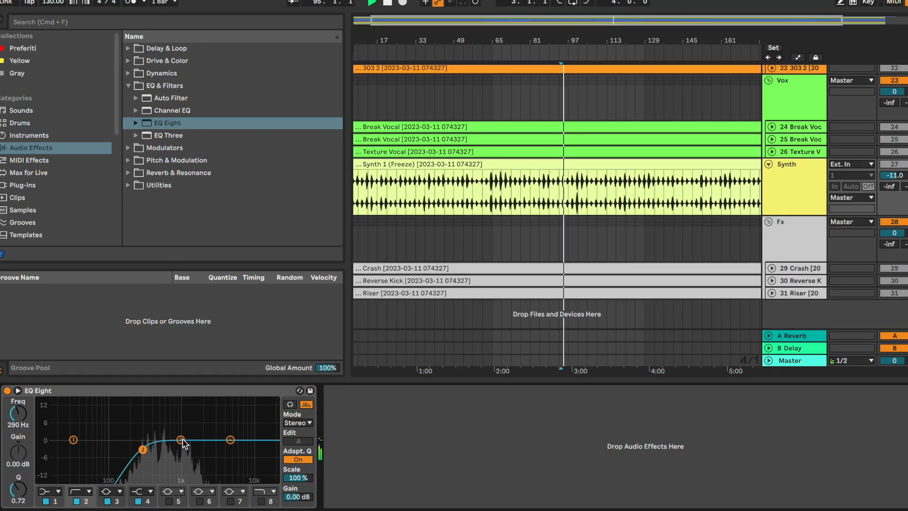
left_click_drag(183, 442, 165, 443)
Copy the kick-sidechained Compressor from the second Break Vocal track onto Synth and set its threshold to -16.8 dB
left_click(743, 147)
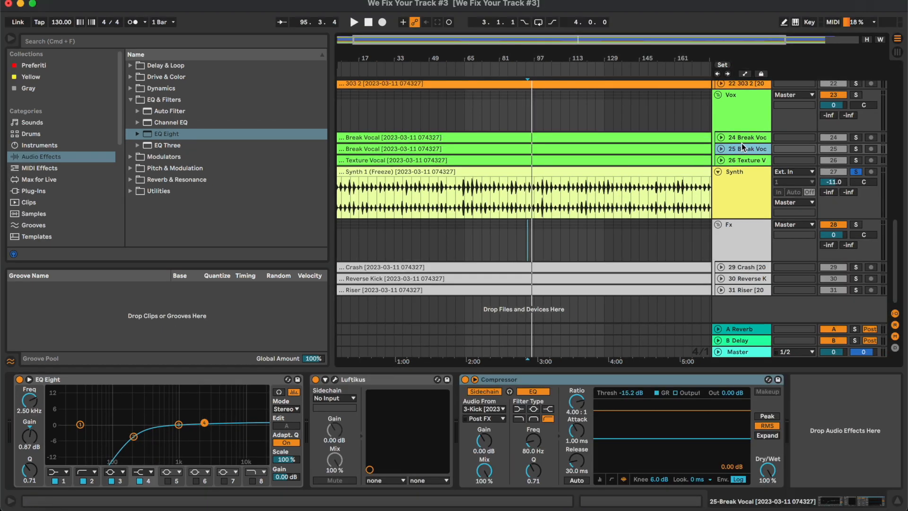
left_click_drag(643, 379, 574, 428)
key("space")
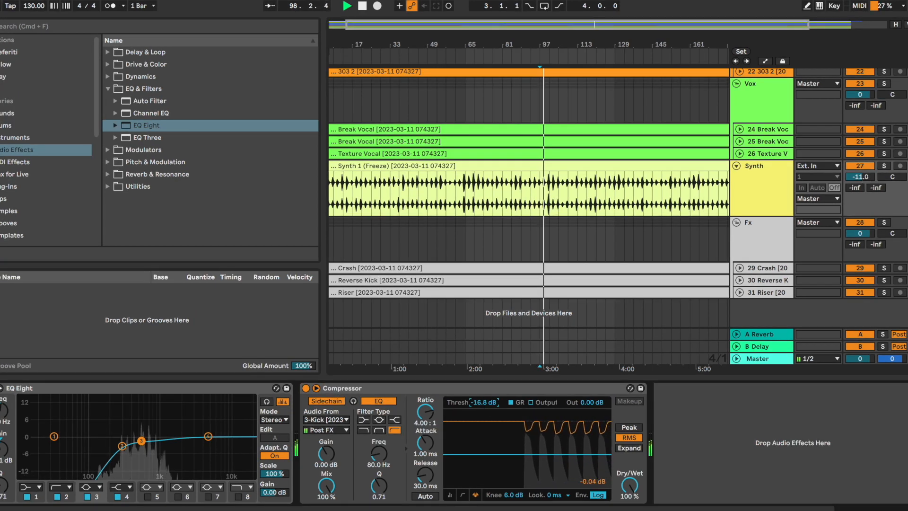
Raise the Synth track's volume to -10.8 dB and fold the track
left_click_drag(866, 178, 866, 177)
left_click(774, 180)
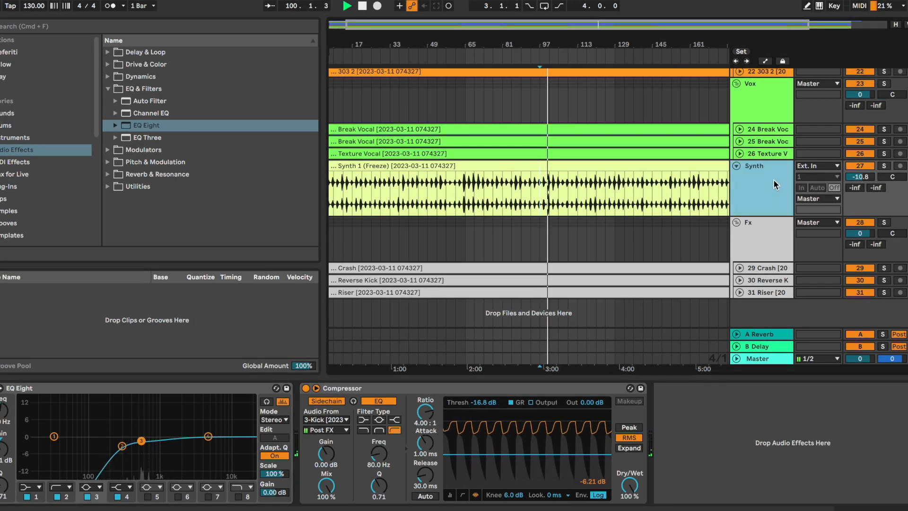
key("u")
Review the balance of all track groups during playback and check the kick and bass levels in the mixer
left_click(633, 121)
scroll(632, 122, "up", 3)
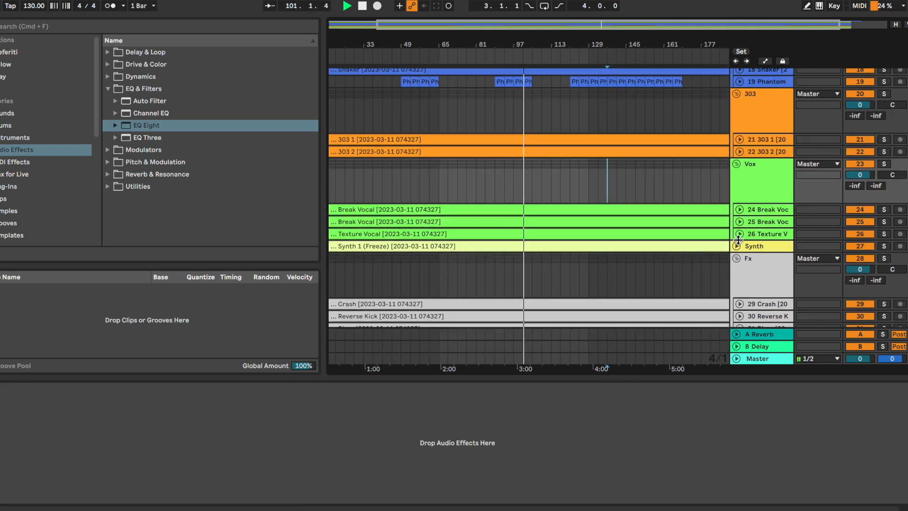
right_click(753, 250)
key("Escape")
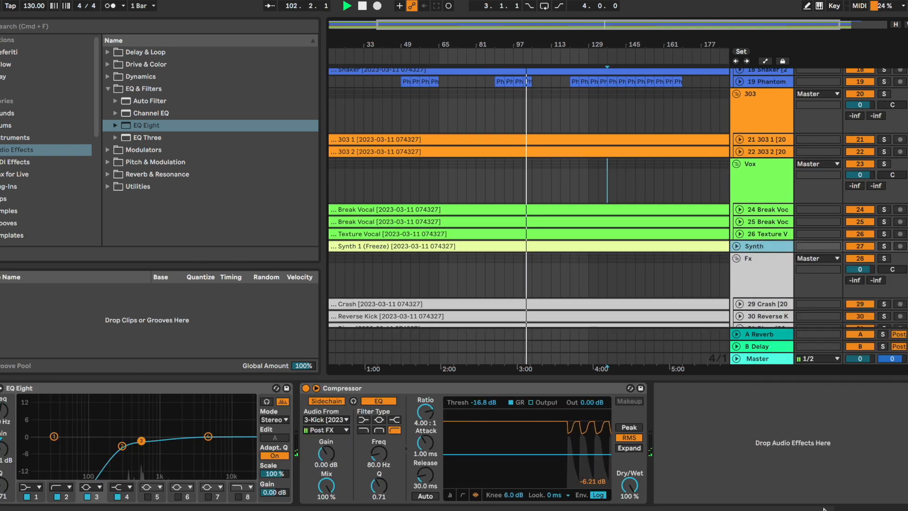
key("super+alt+l")
scroll(640, 316, "up", 5)
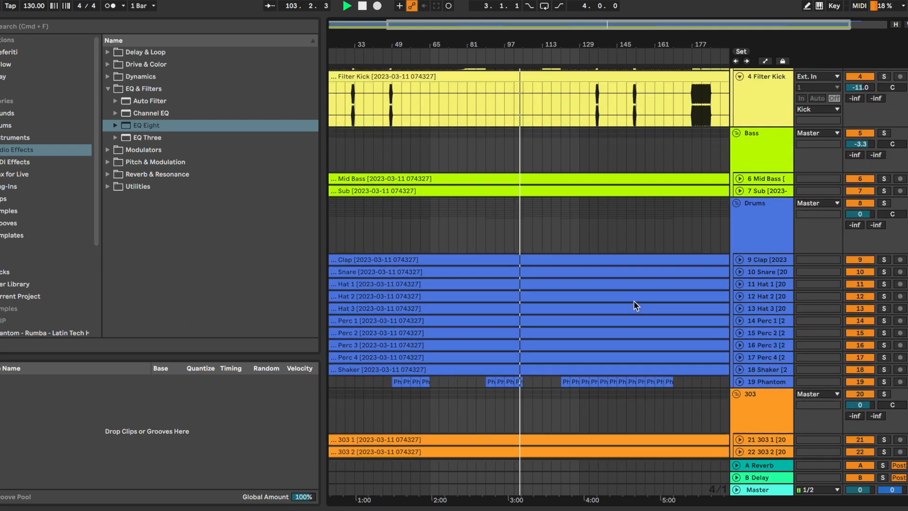
scroll(551, 121, "up", 2)
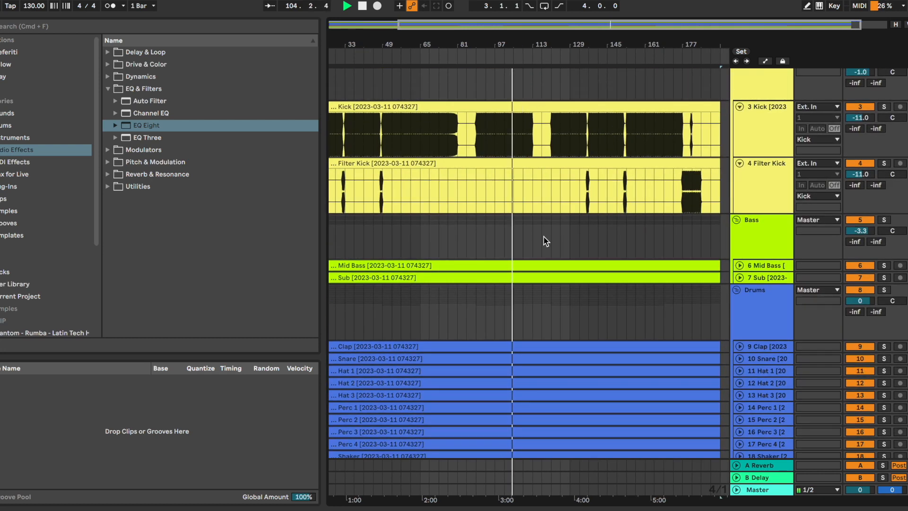
scroll(543, 239, "down", 2)
scroll(778, 240, "down", 3)
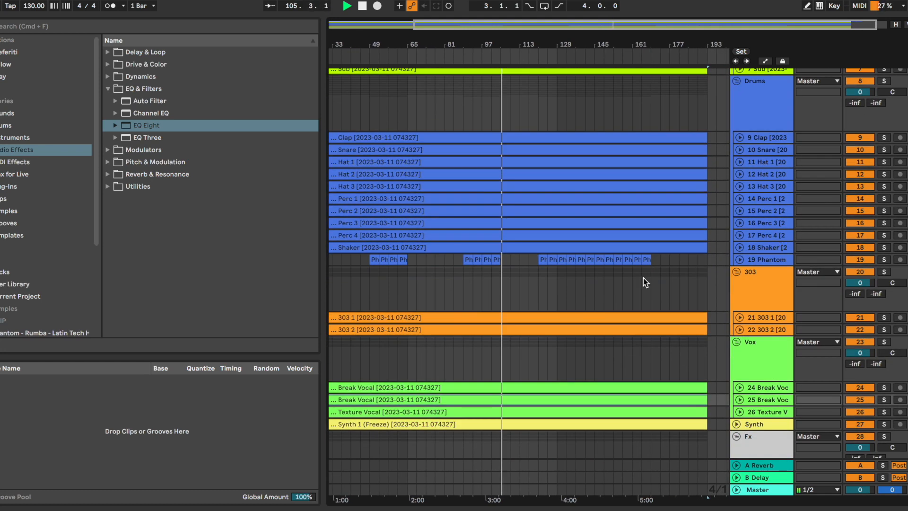
scroll(645, 279, "left", 1)
key("Tab")
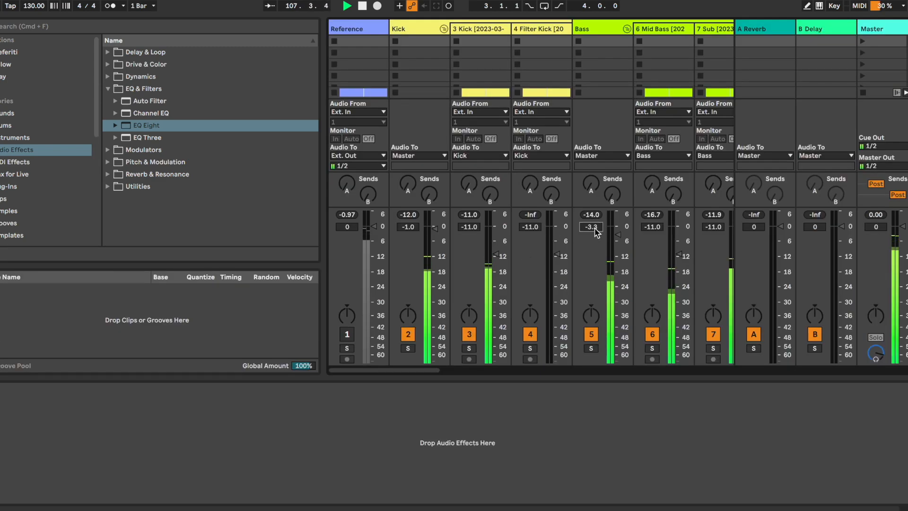
key("Tab")
Lower the Clap track's volume to -17.1 dB, fold the track and hide the device view
left_click(743, 118)
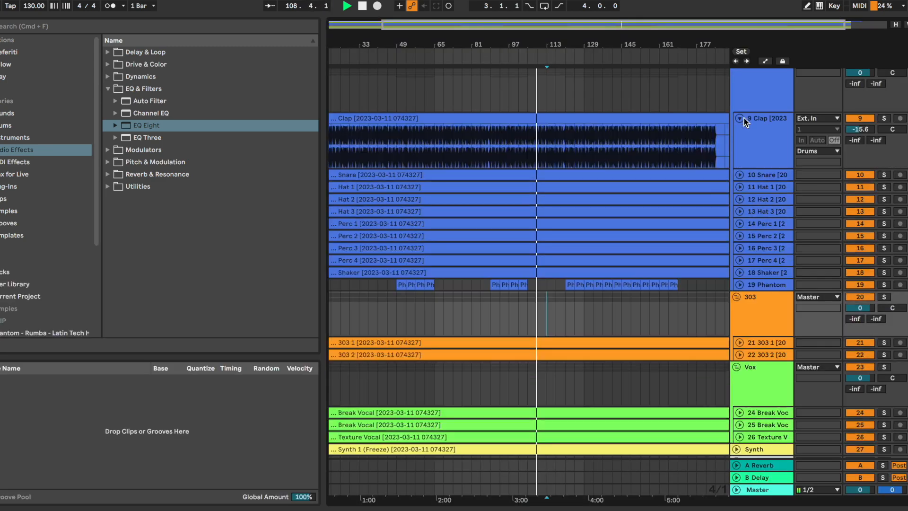
left_click_drag(866, 134, 865, 127)
double_click(779, 148)
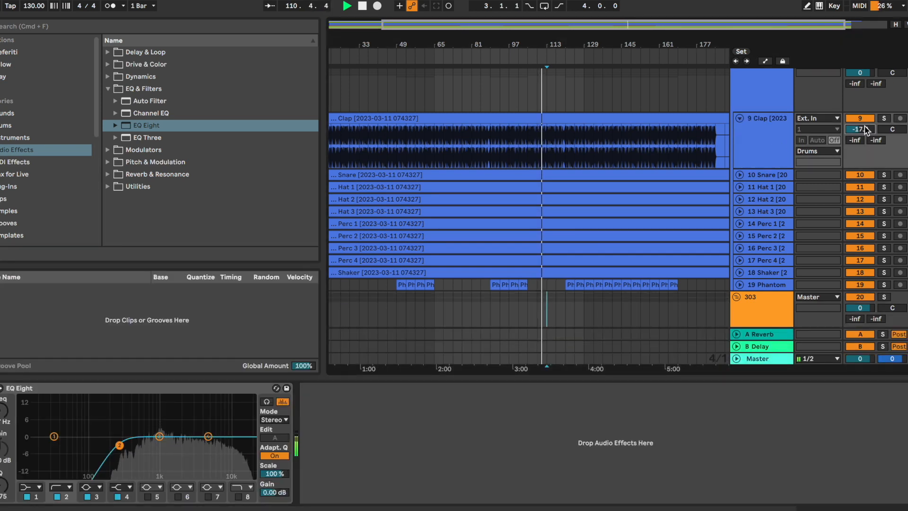
left_click(766, 135)
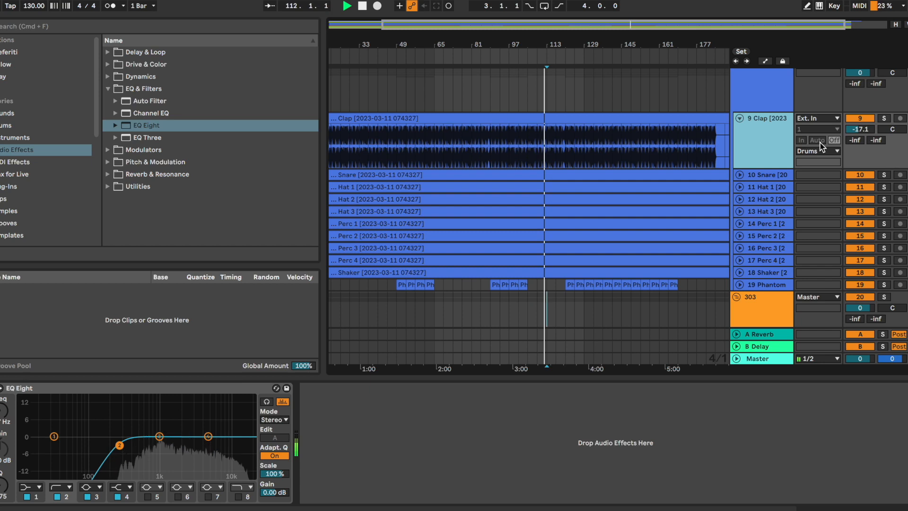
key("u")
key("super+alt+l")
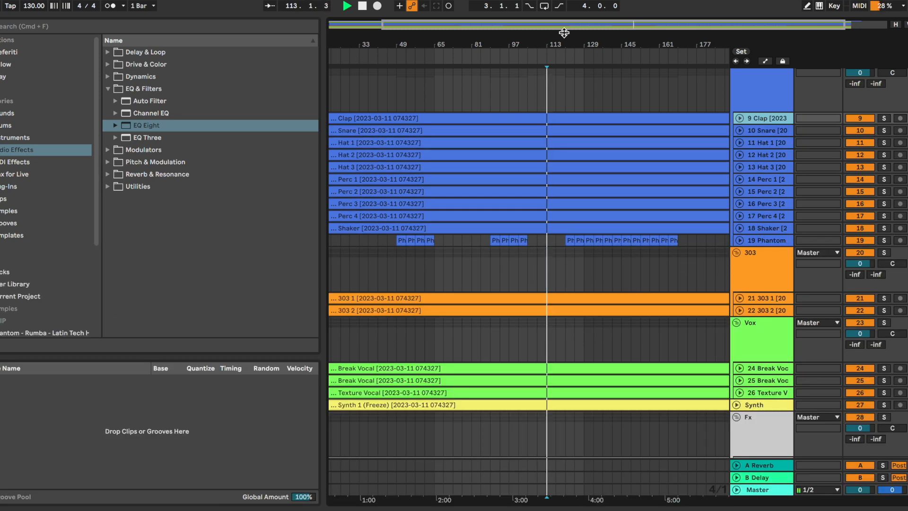
scroll(564, 113, "down", 4)
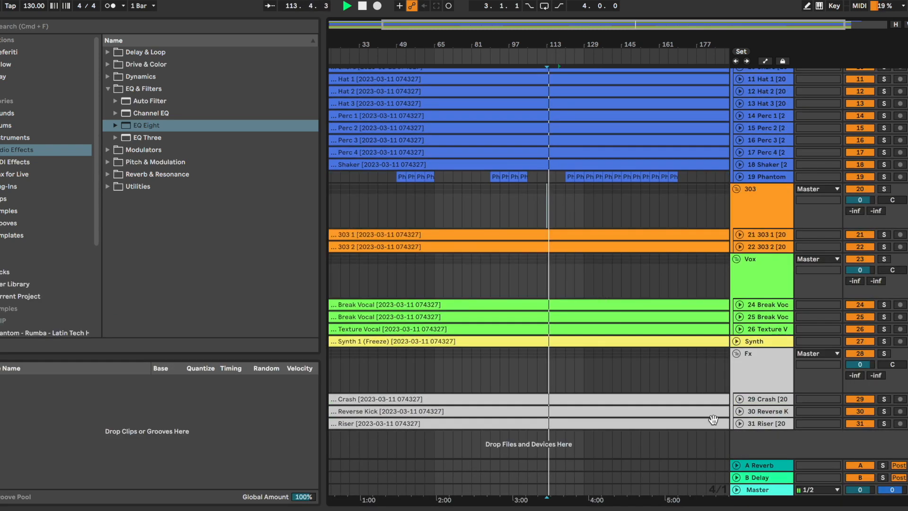
left_click(771, 385)
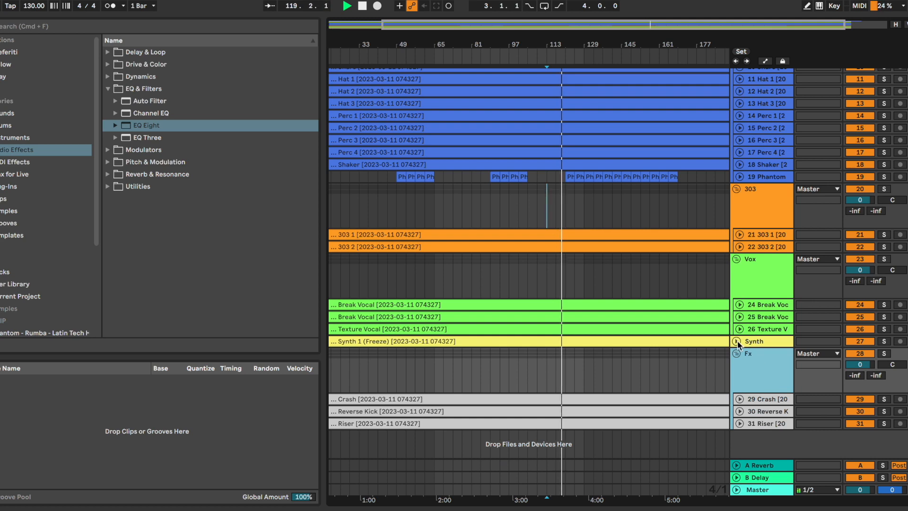
left_click(736, 341)
left_click(738, 340)
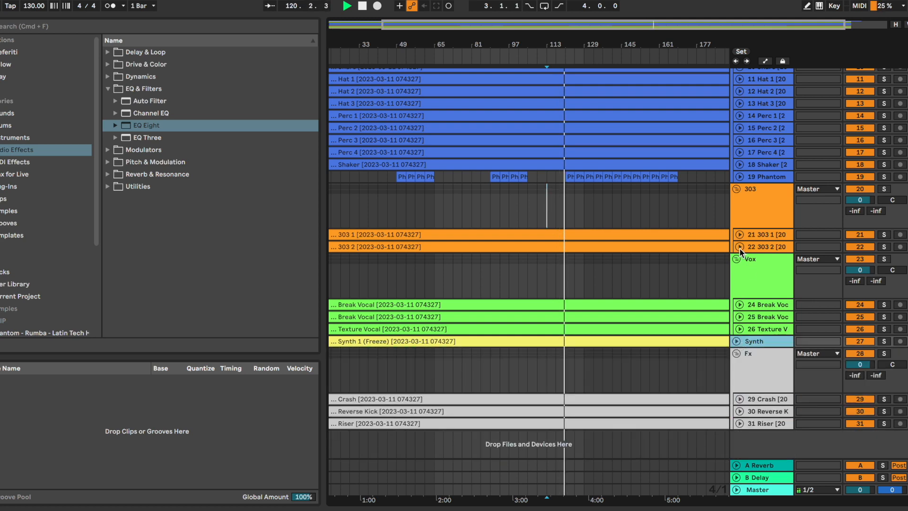
left_click(629, 262)
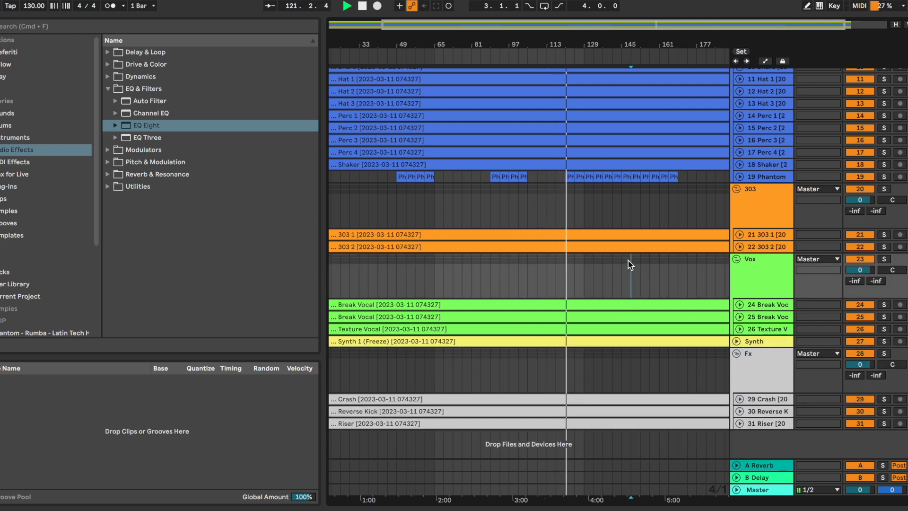
Unfold the Shaker and Phantom tracks to check their volumes and fold both again
scroll(628, 262, "up", 4)
left_click(739, 277)
left_click(739, 264)
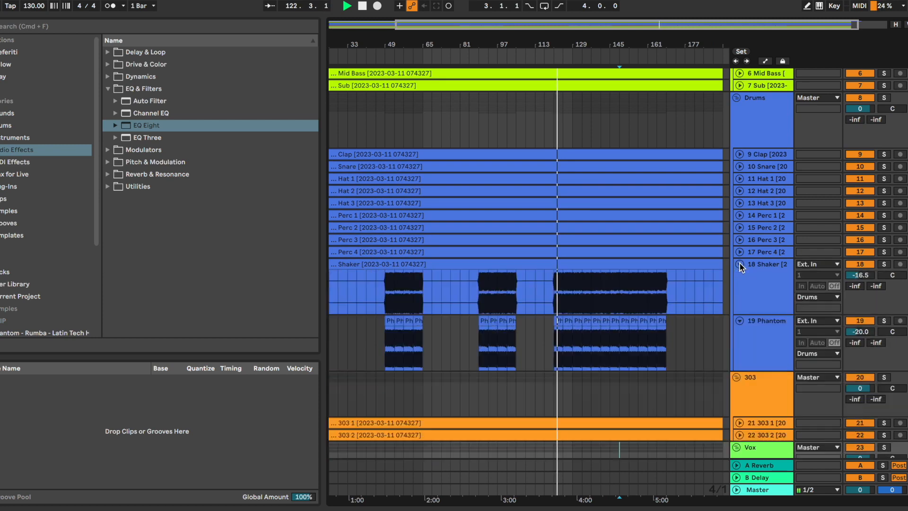
left_click(866, 275)
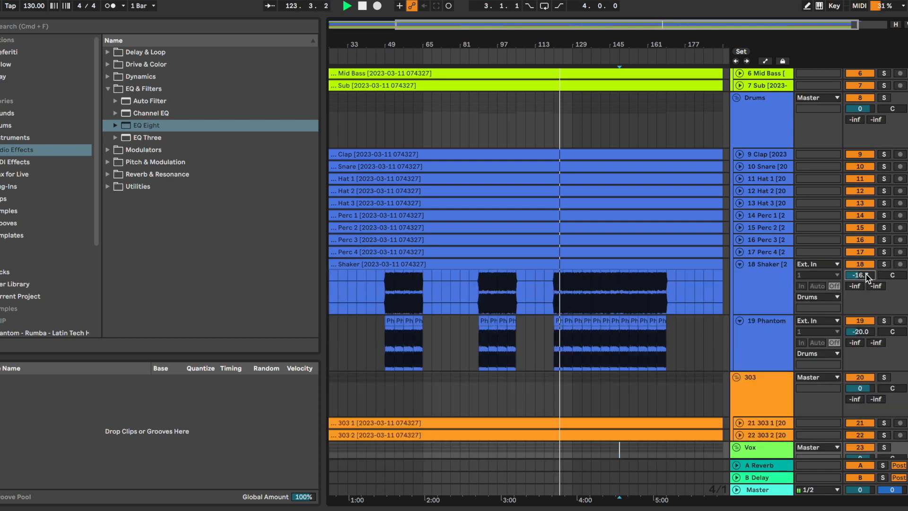
left_click(774, 294)
key("u")
left_click(774, 293)
key("u")
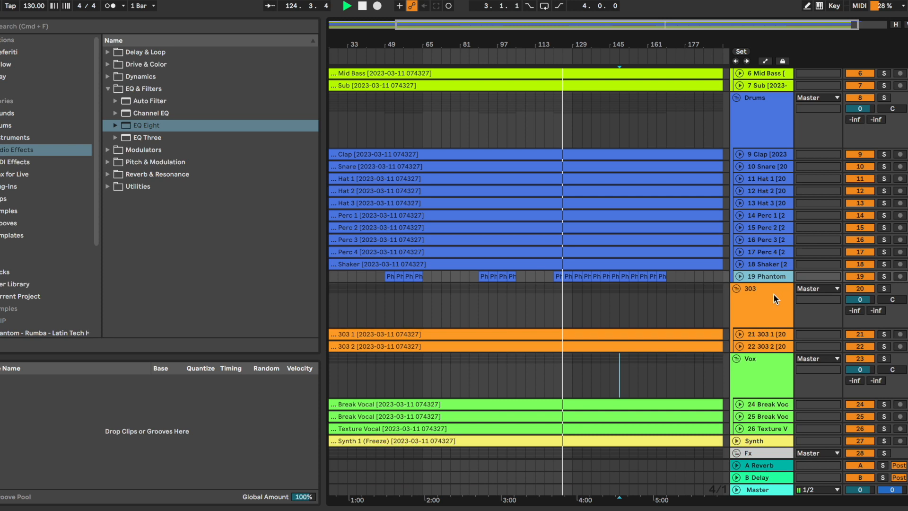
Lower the 303 group's volume to -0.5 dB
left_click(774, 293)
left_click(866, 310)
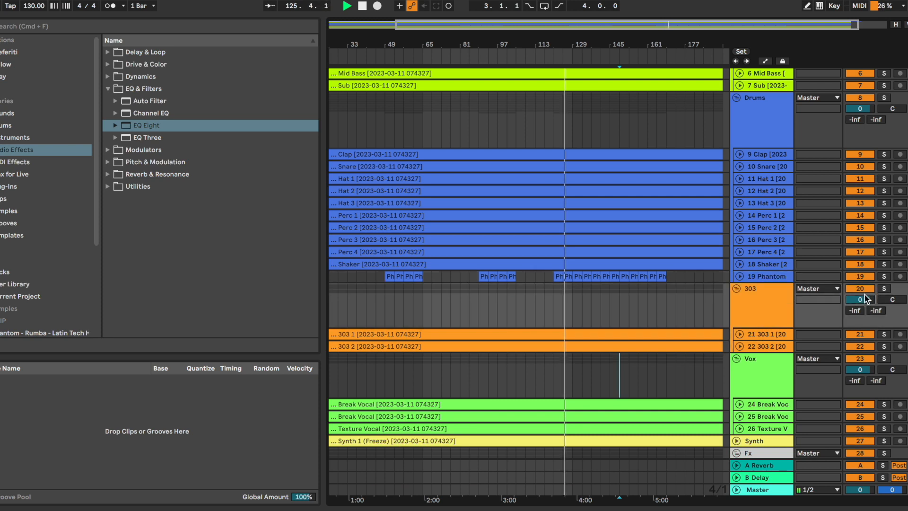
left_click(750, 303)
key("u")
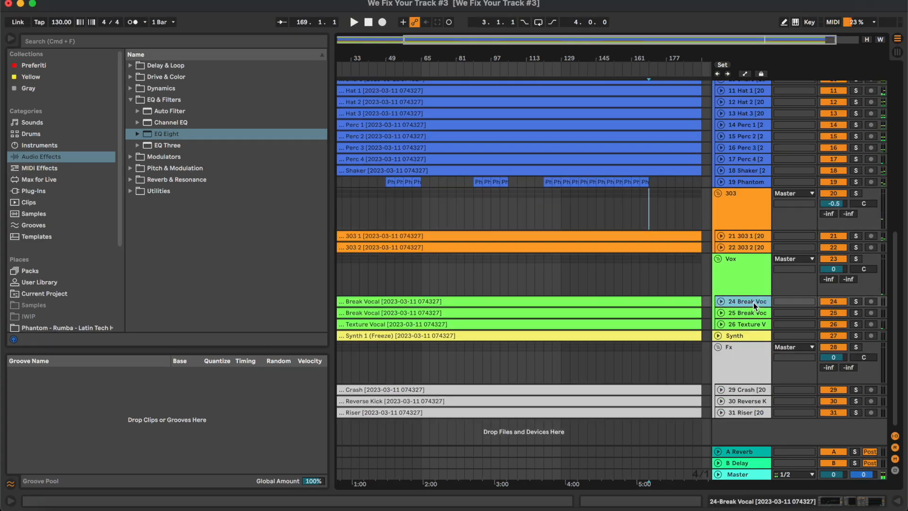
Unfold the second Break Vocal track, leaving the first one folded
scroll(613, 175, "up", 10)
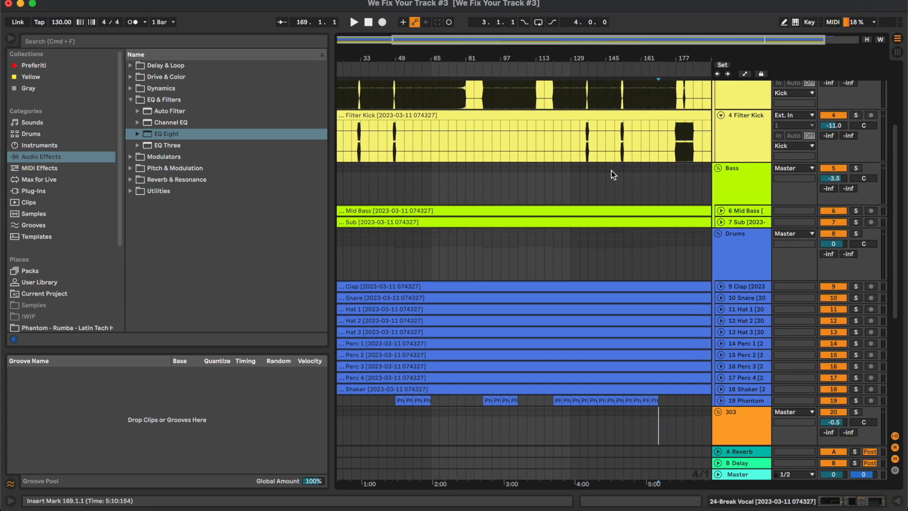
scroll(613, 175, "down", 5)
scroll(663, 324, "down", 5)
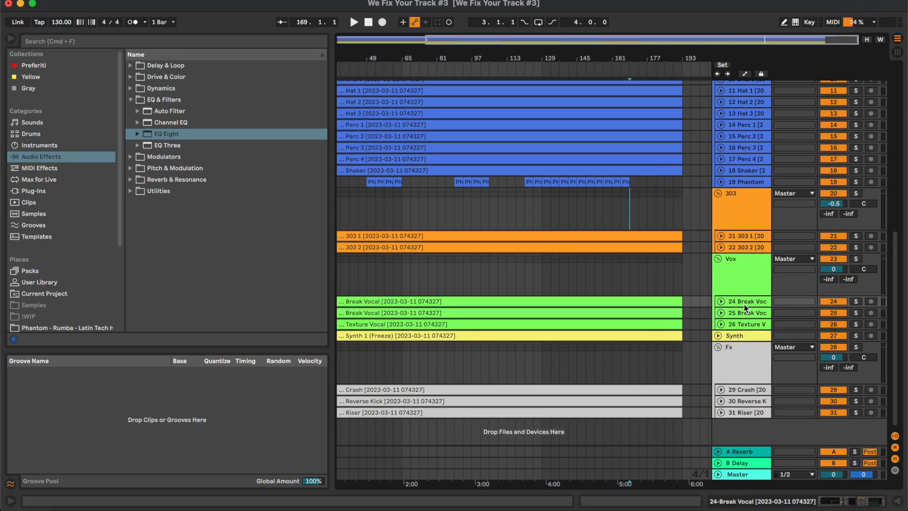
key("u")
key("u")
key("Down")
key("u")
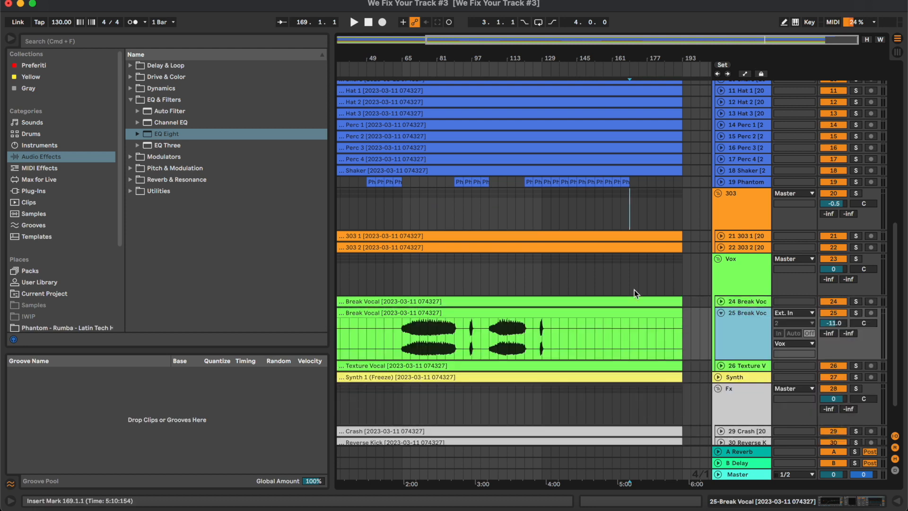
Show the second Break Vocal track's devices and play its long phrase from bar 113
scroll(634, 291, "down", 3)
double_click(733, 289)
left_click(526, 289)
scroll(527, 289, "up", 5)
scroll(574, 230, "down", 2)
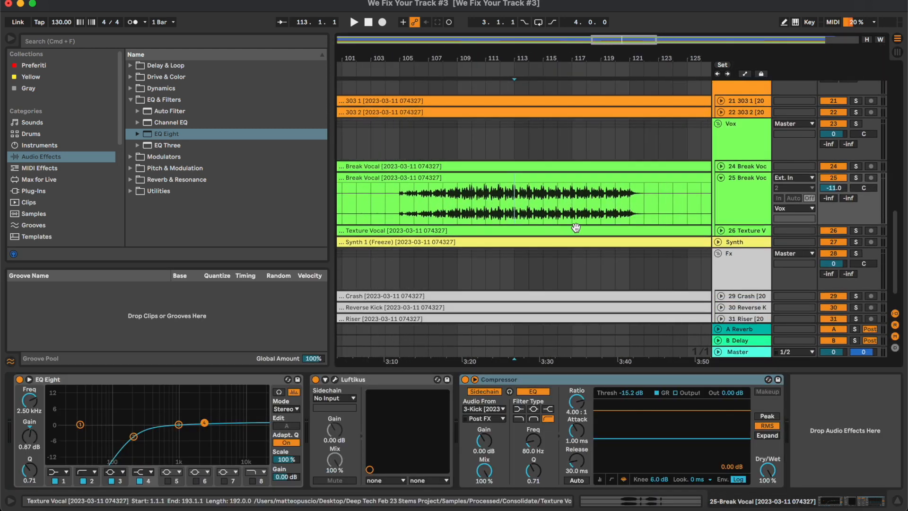
scroll(576, 228, "down", 2)
key("space")
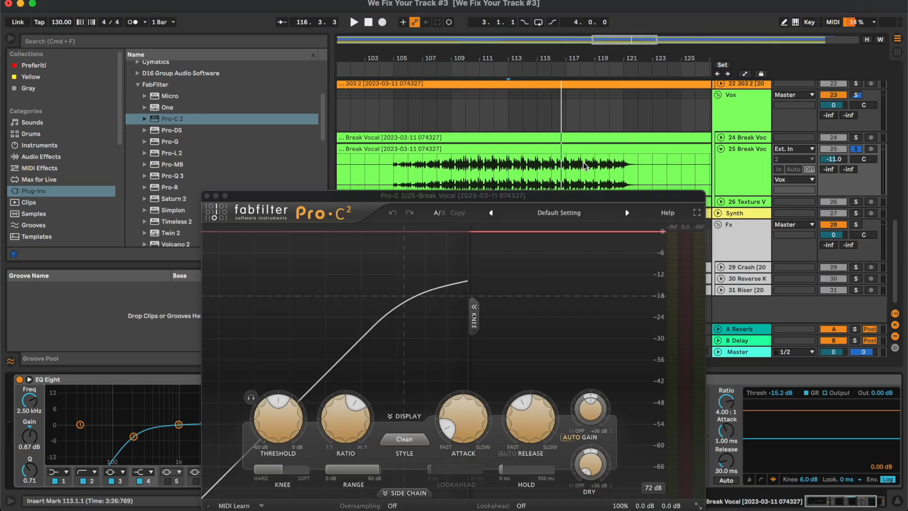
Set Pro-C 2 on the second Break Vocal track to the Vocal style with a 20.74 ms attack and a slower release
scroll(564, 165, "up", 2)
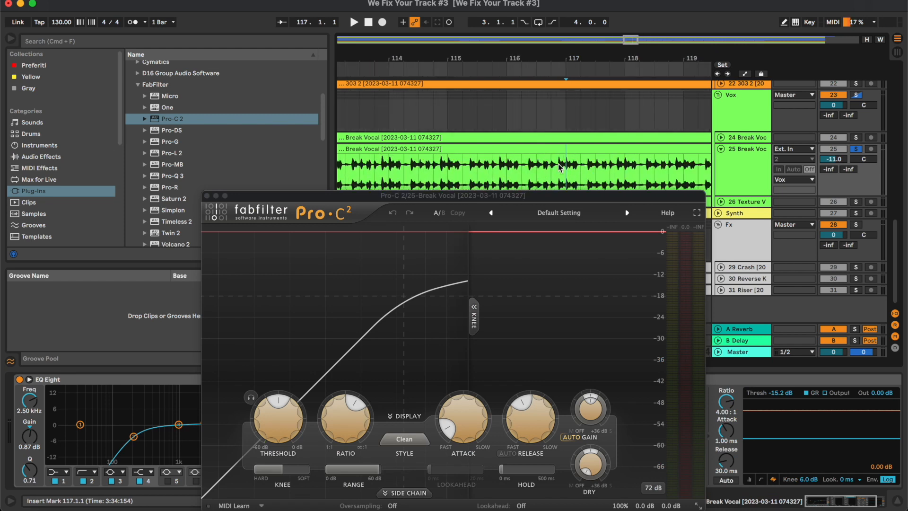
left_click_drag(560, 162, 568, 163)
left_click_drag(577, 195, 573, 167)
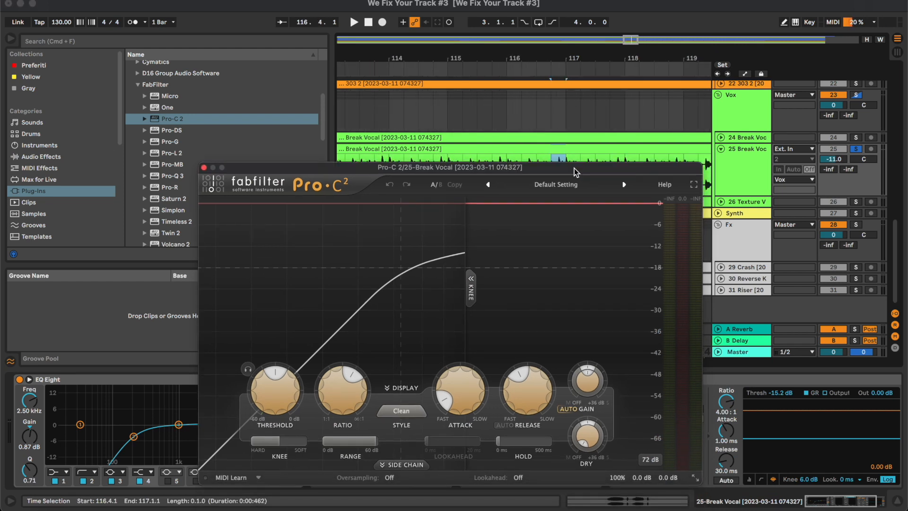
left_click(406, 408)
left_click(406, 467)
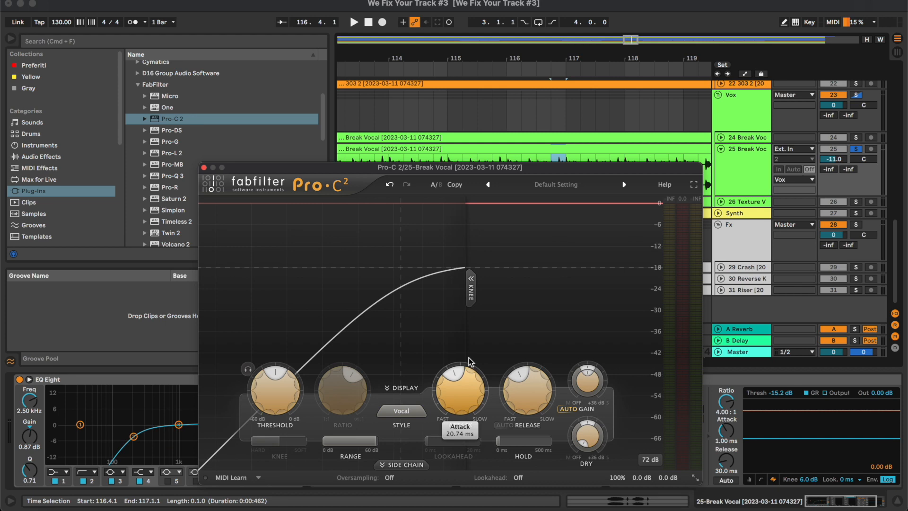
left_click_drag(534, 405, 533, 386)
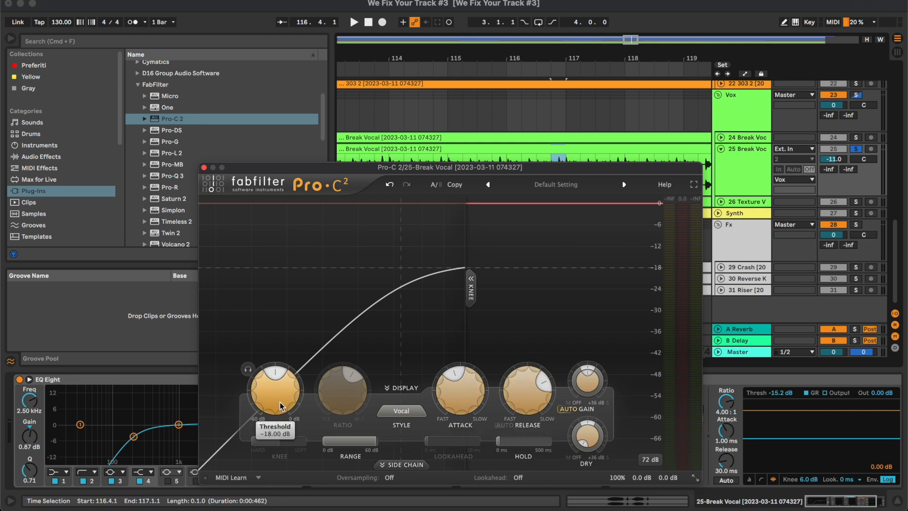
Set the Pro-C 2 threshold to about -8.58 dB while the vocal plays and close the plug-in window
key("space")
left_click_drag(279, 401, 271, 204)
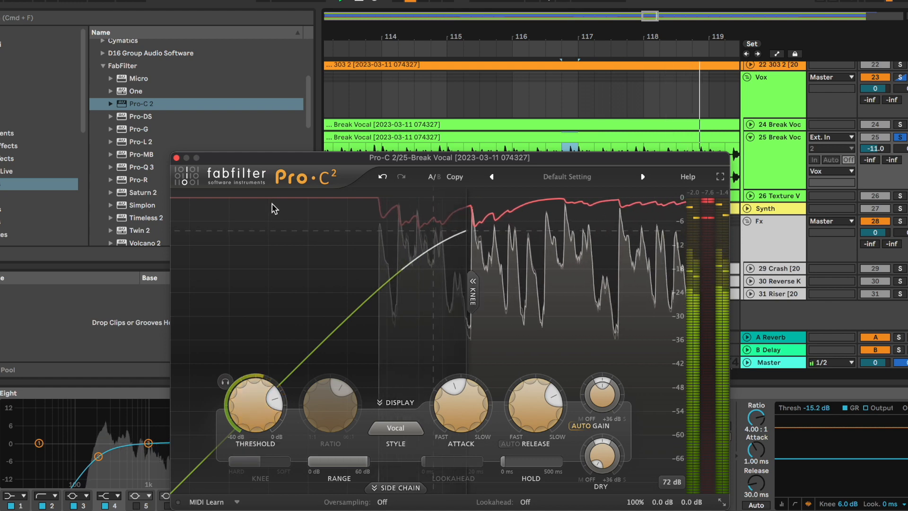
left_click(225, 381)
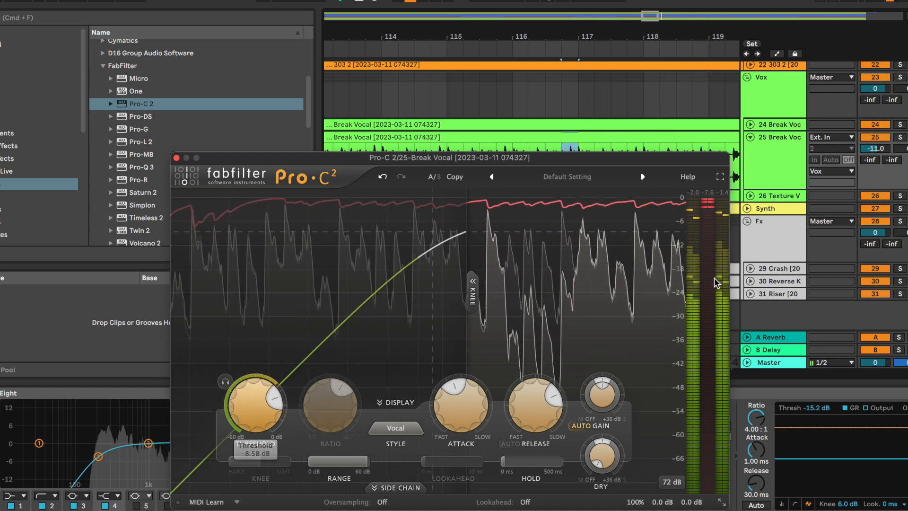
left_click(900, 137)
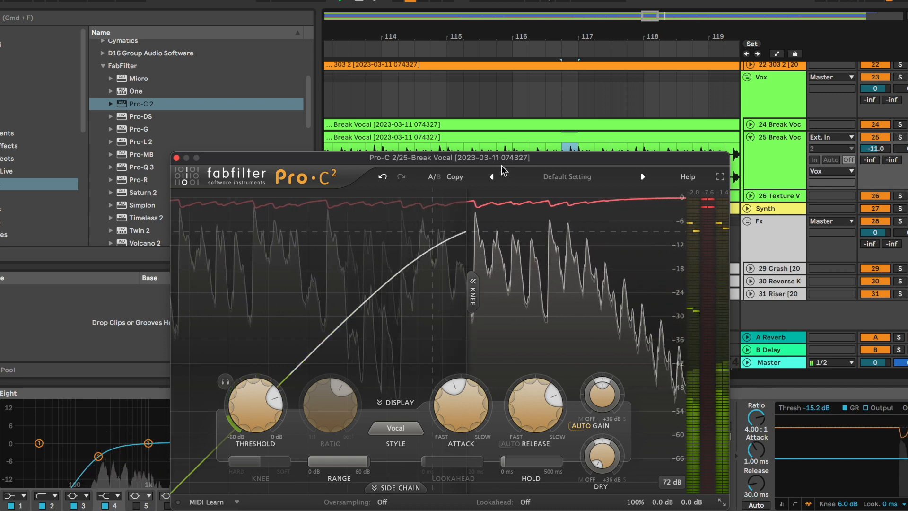
left_click(176, 157)
Take the second Break Vocal track out of solo and listen to it in the full mix from around bar 117
left_click(580, 165)
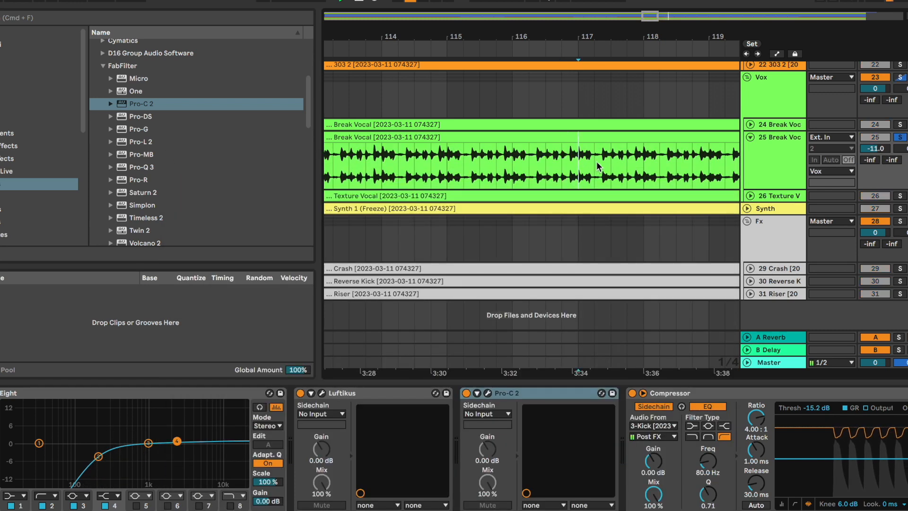
key("space")
key("space")
left_click(899, 137)
left_click(900, 137)
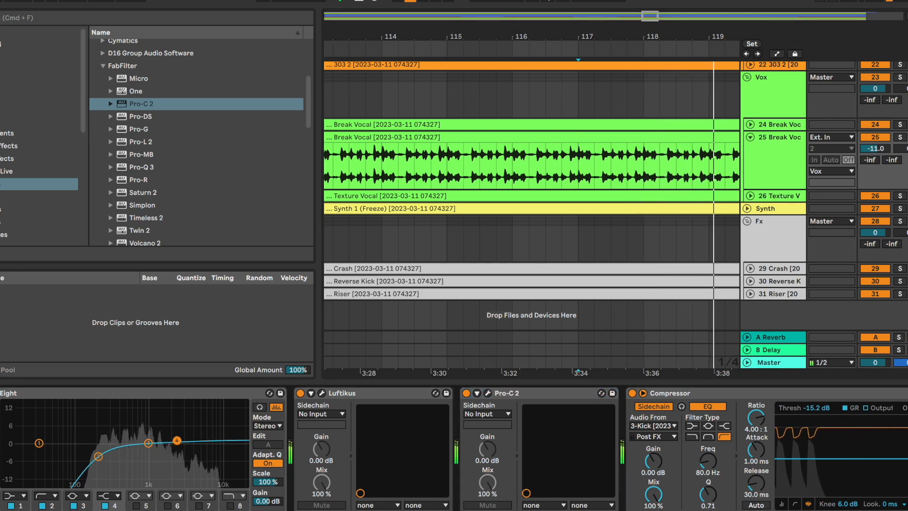
left_click(676, 159)
key("minus")
key("minus")
key("minus")
key("minus")
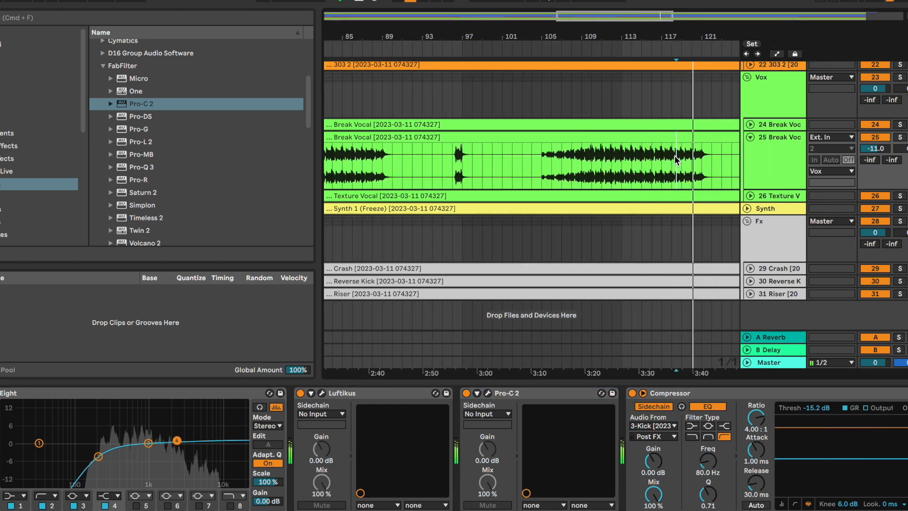
Search the audio effects for "aud" and insert an Audio Effect Rack between Pro-C 2 and the Compressor on the second Break Vocal track
left_click(785, 164)
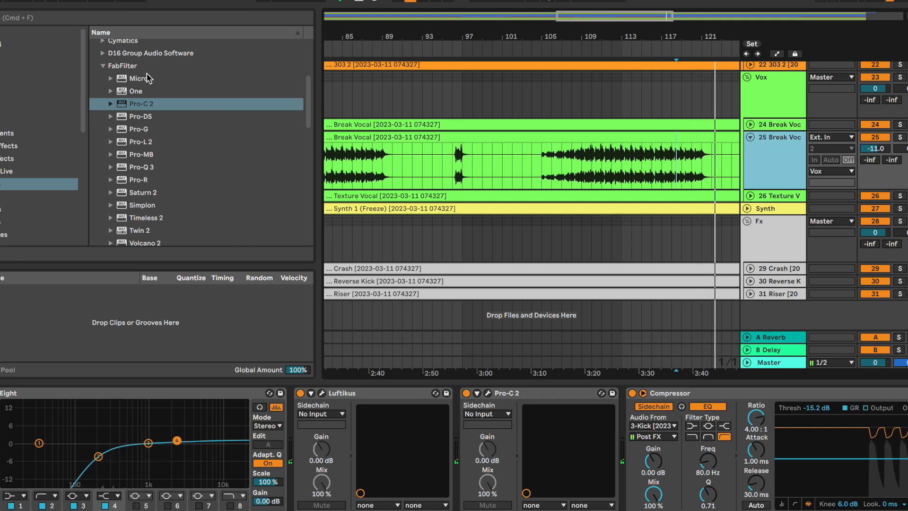
left_click(105, 68)
left_click(707, 162)
scroll(707, 162, "right", 2)
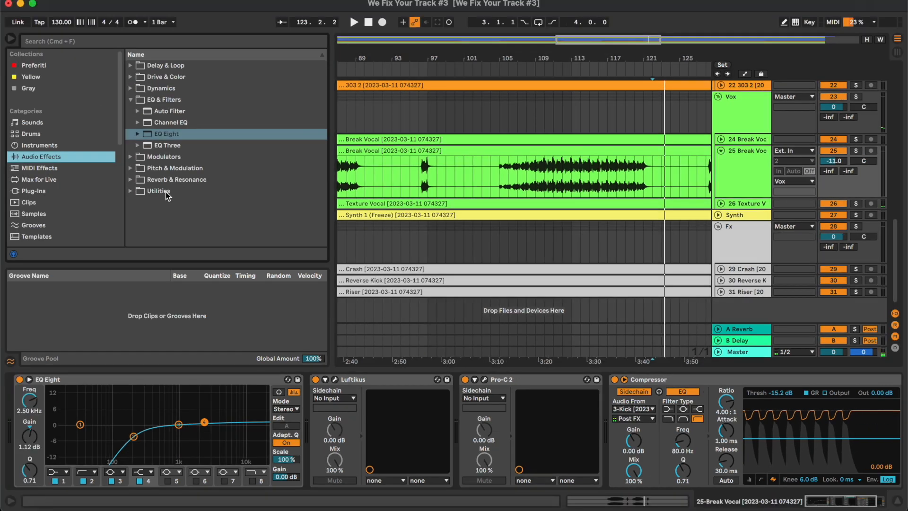
key("super+f")
type("aud")
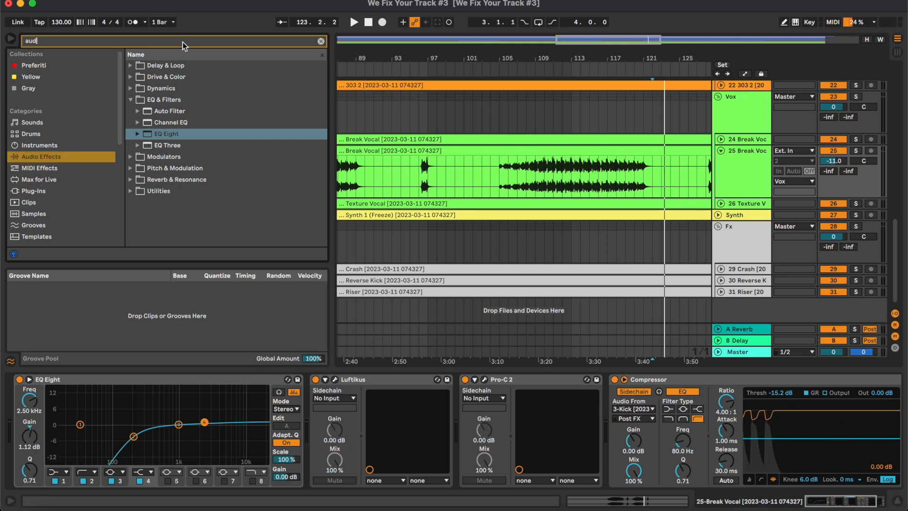
left_click(170, 190)
left_click_drag(182, 157, 671, 438)
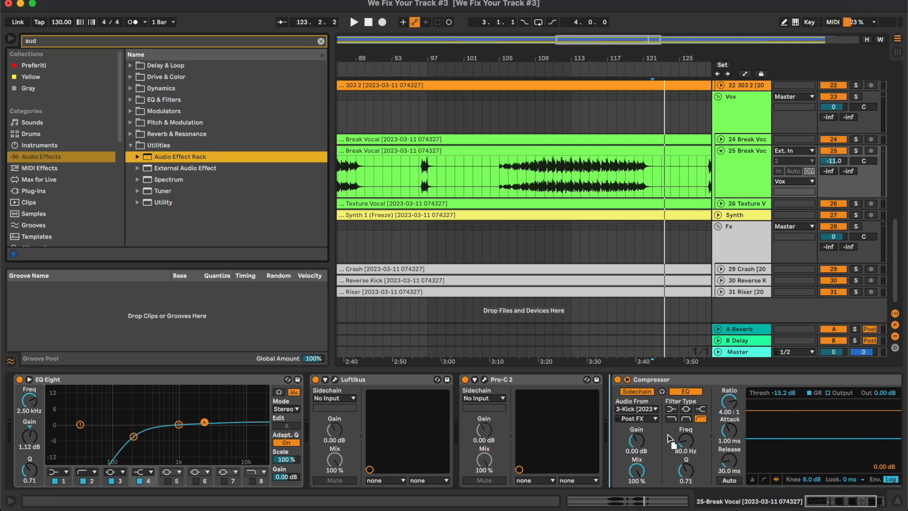
left_click_drag(630, 473, 668, 444)
Create two chains in the Audio Effect Rack and name them dry and delay
right_click(664, 443)
left_click(672, 459)
left_click(640, 408)
key("super+r")
type("dry")
left_click(637, 417)
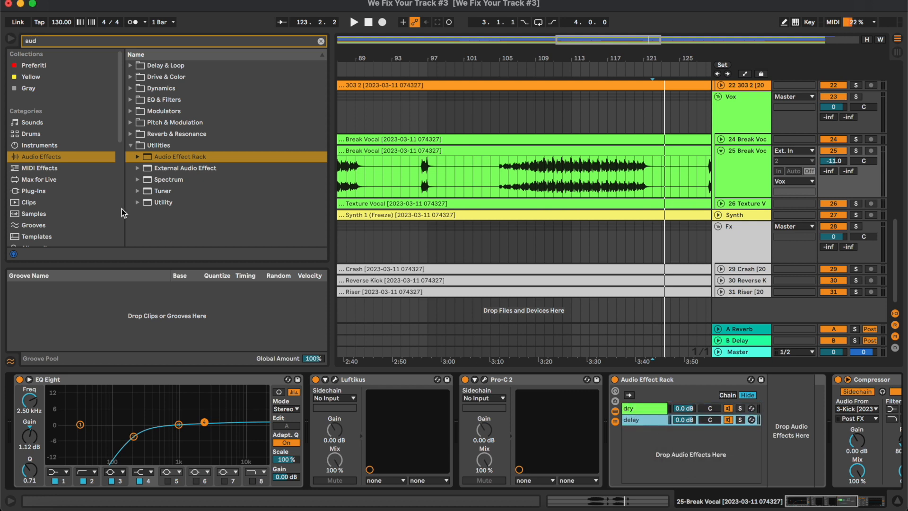
Clear the browser search and add the ValhallaDelay plug-in to the rack's delay chain
left_click(321, 42)
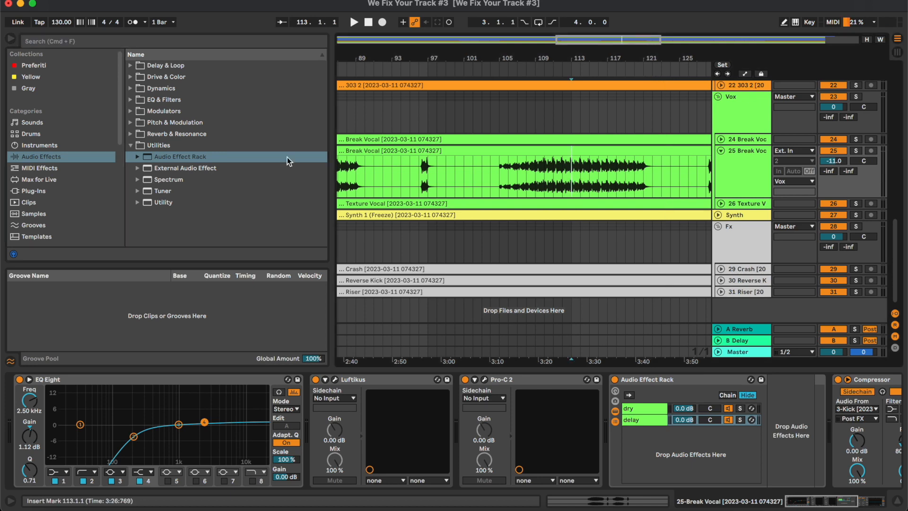
left_click(33, 190)
scroll(169, 199, "down", 10)
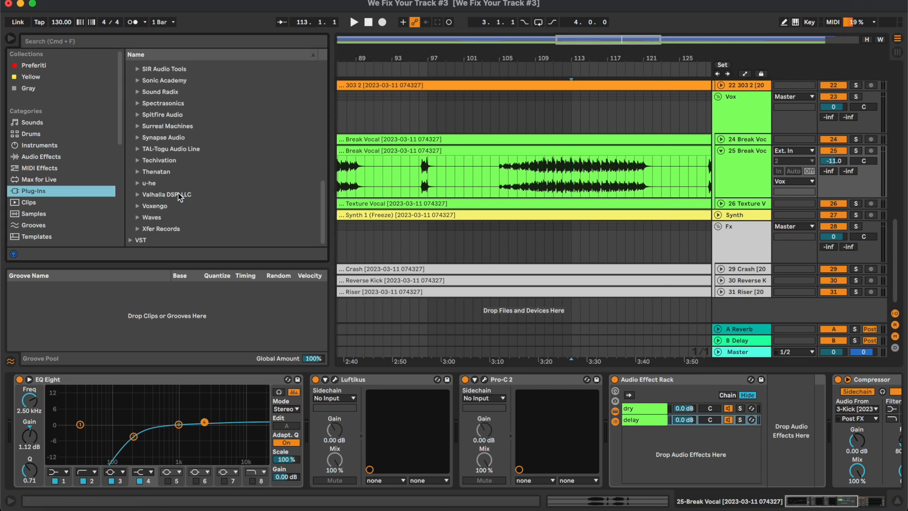
left_click(177, 194)
double_click(181, 206)
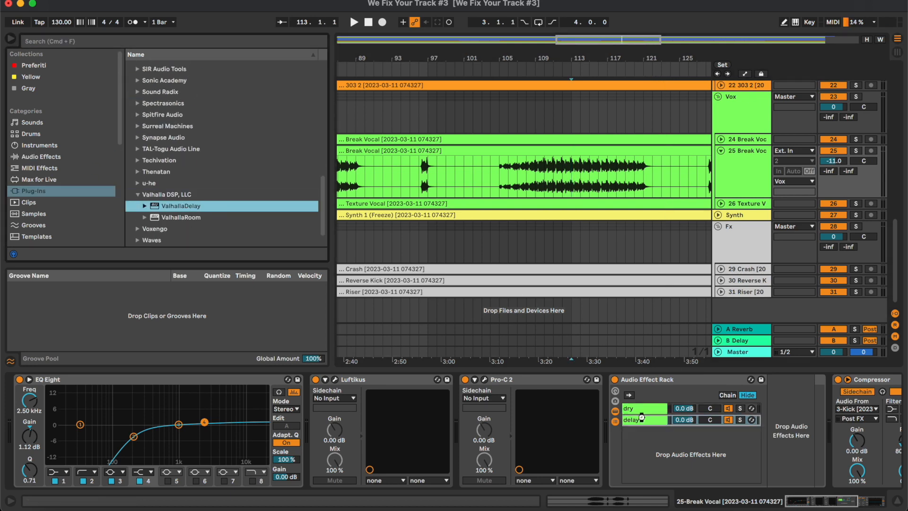
Play the vocal and load the PITCH-Stereo ADT Doubler preset in ValhallaDelay
left_click(598, 163)
key("space")
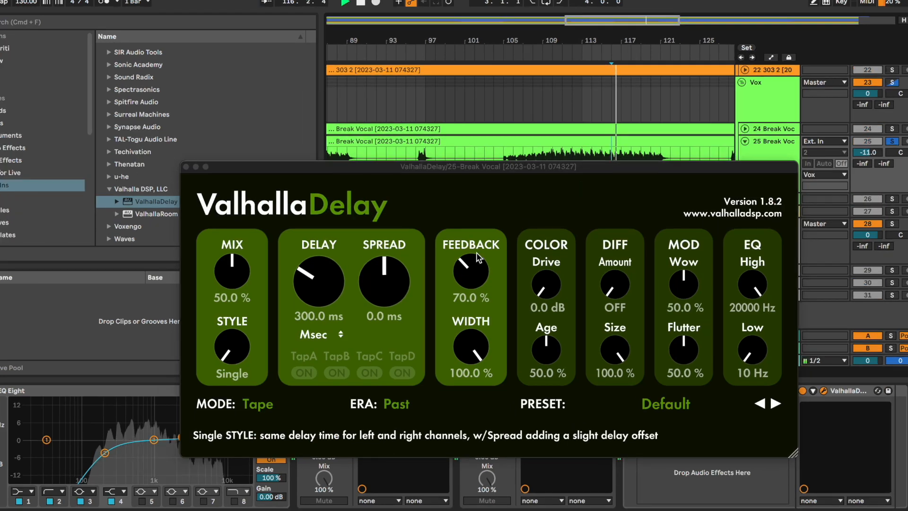
left_click(667, 403)
mouse_move(631, 286)
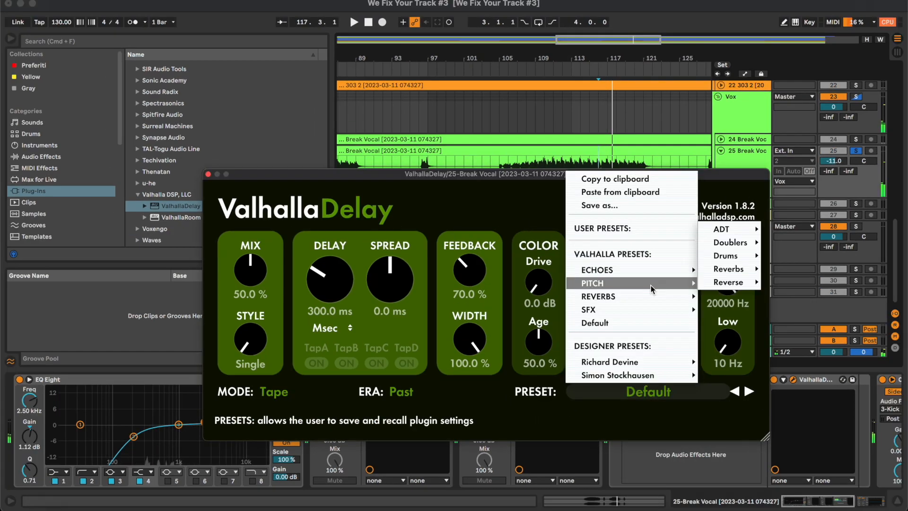
mouse_move(771, 231)
left_click(804, 231)
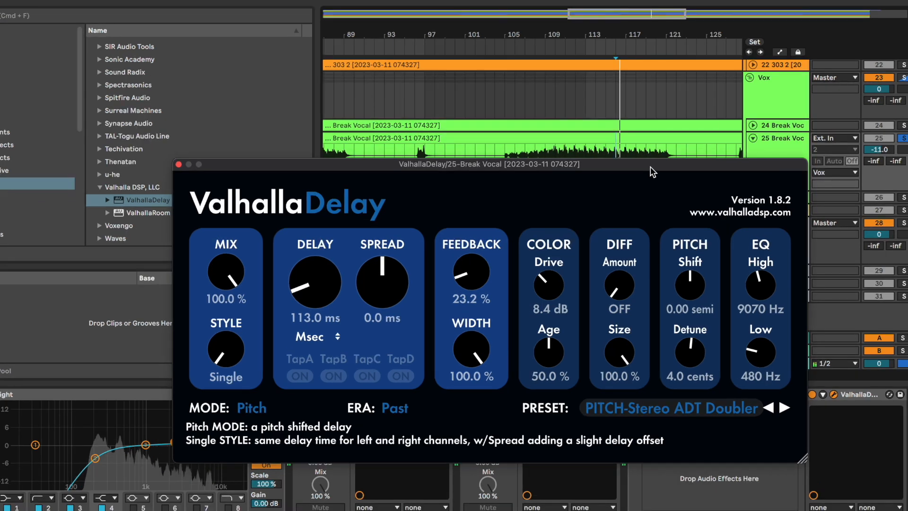
Set ValhallaDelay's delay time to 65.0 ms, lower the rack's delay chain to -16.2 dB and replay the vocal
left_click_drag(650, 166, 642, 33)
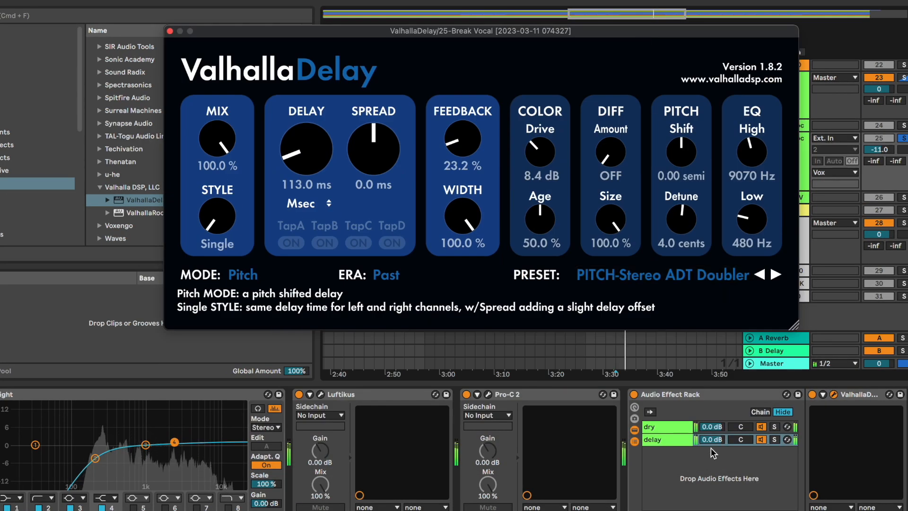
left_click_drag(302, 157, 310, 166)
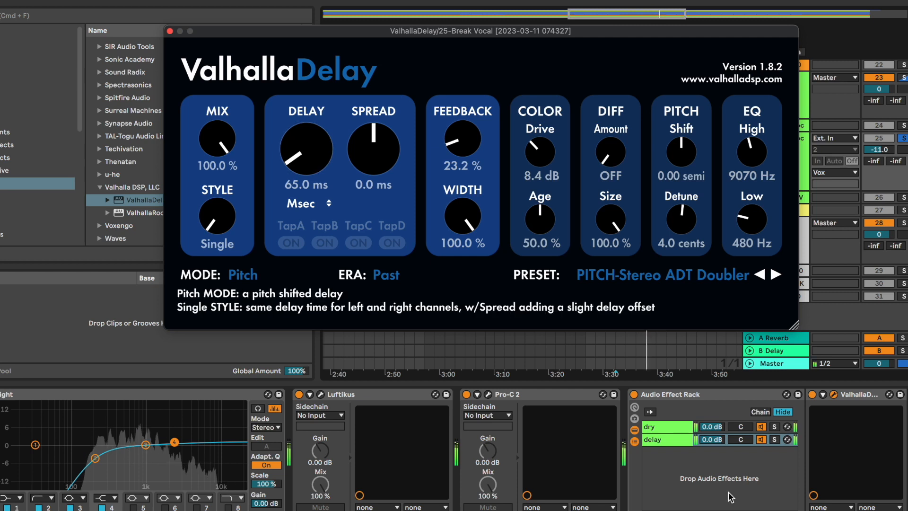
left_click_drag(723, 440, 722, 468)
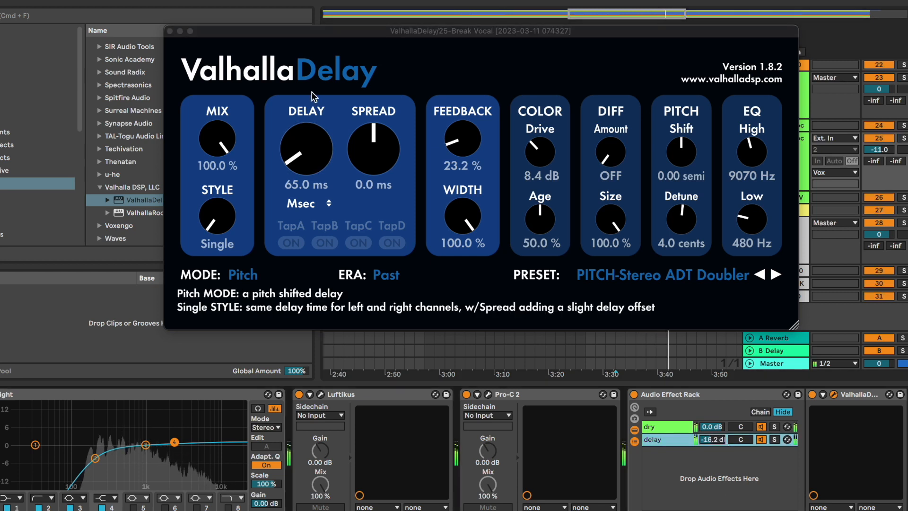
left_click(170, 30)
left_click(606, 179)
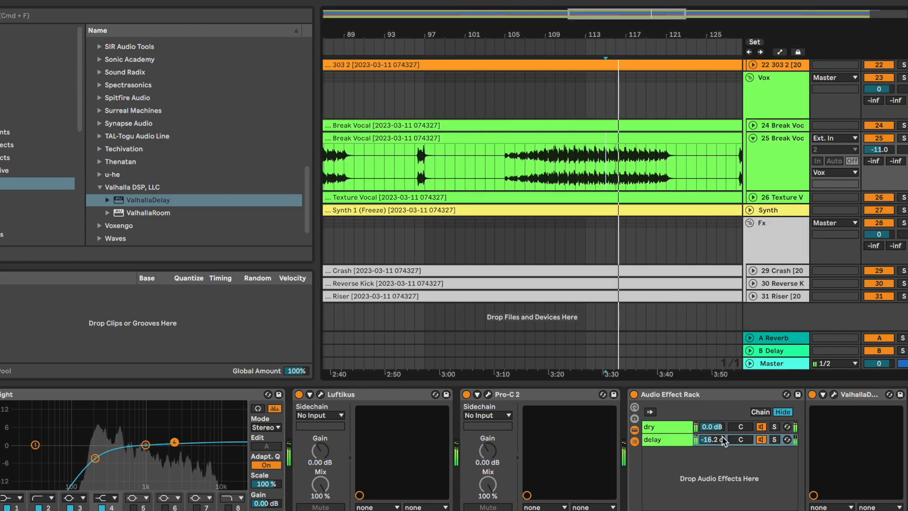
Lower the rack's delay chain to -17.7 dB and fold the second Break Vocal track
left_click(773, 439)
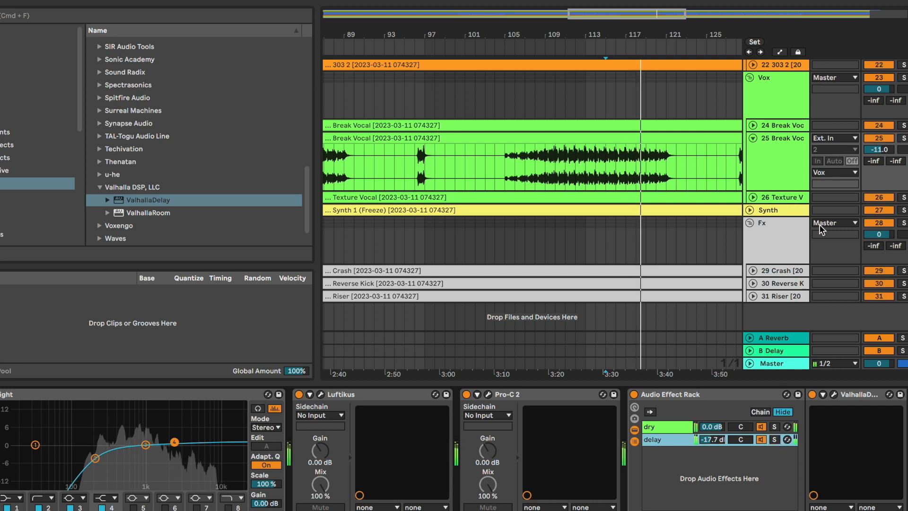
left_click(783, 173)
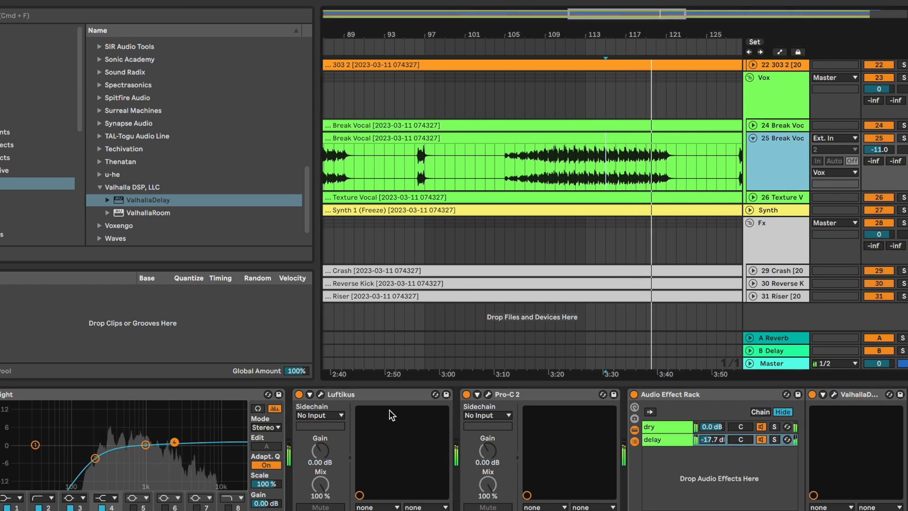
key("x")
left_click(677, 98)
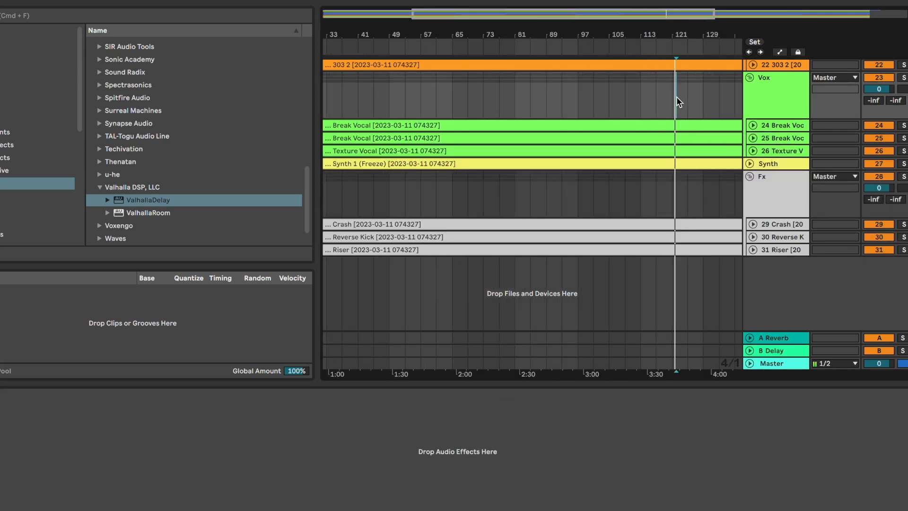
Collapse the Valhalla DSP plug-in folder, then unfold and solo the Mid Bass track
scroll(676, 100, "up", 6)
scroll(663, 142, "down", 3)
scroll(662, 142, "right", 3)
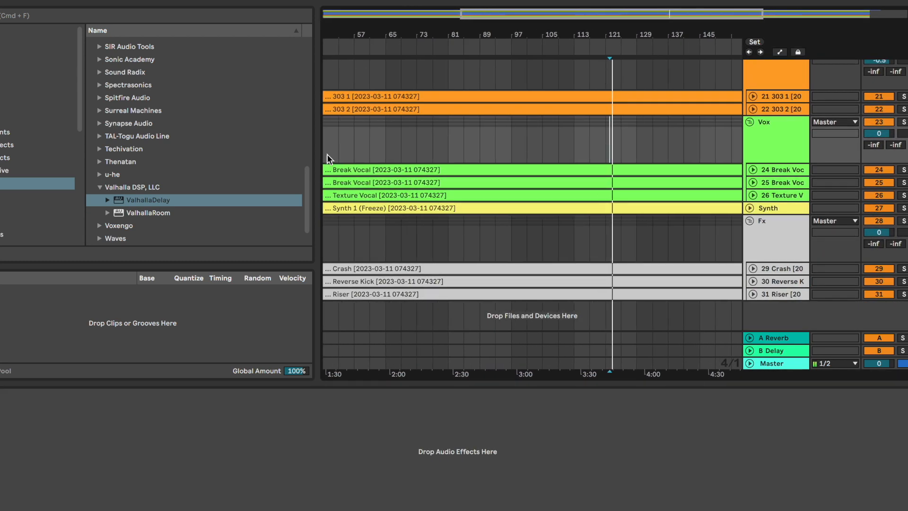
left_click(100, 187)
scroll(499, 180, "up", 10)
scroll(499, 180, "right", 3)
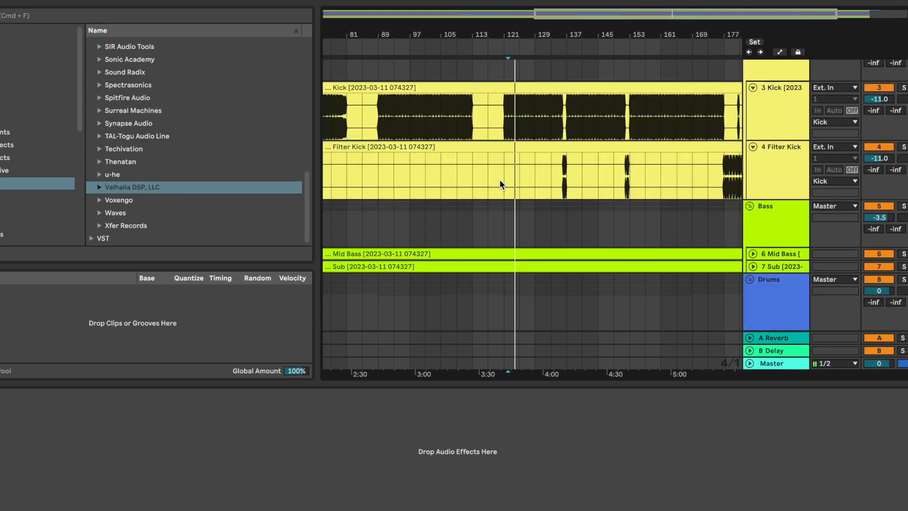
left_click(775, 234)
scroll(774, 234, "down", 2)
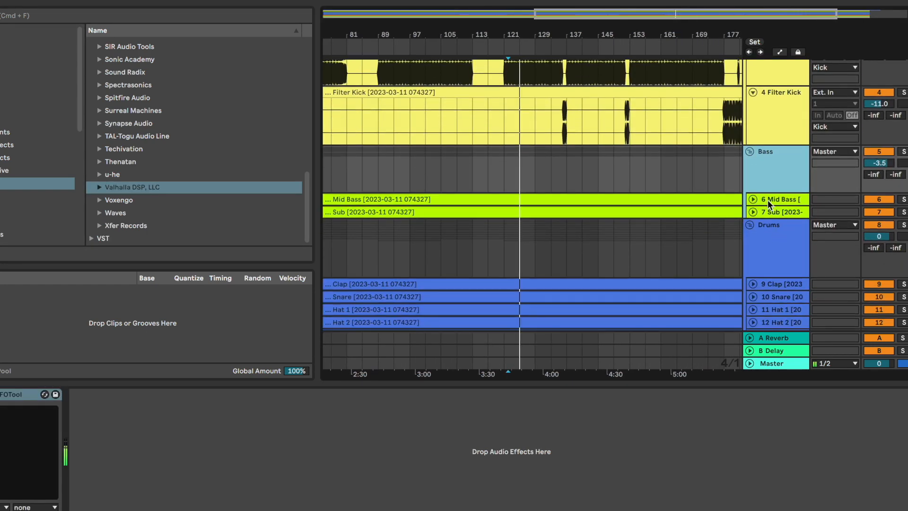
left_click(752, 198)
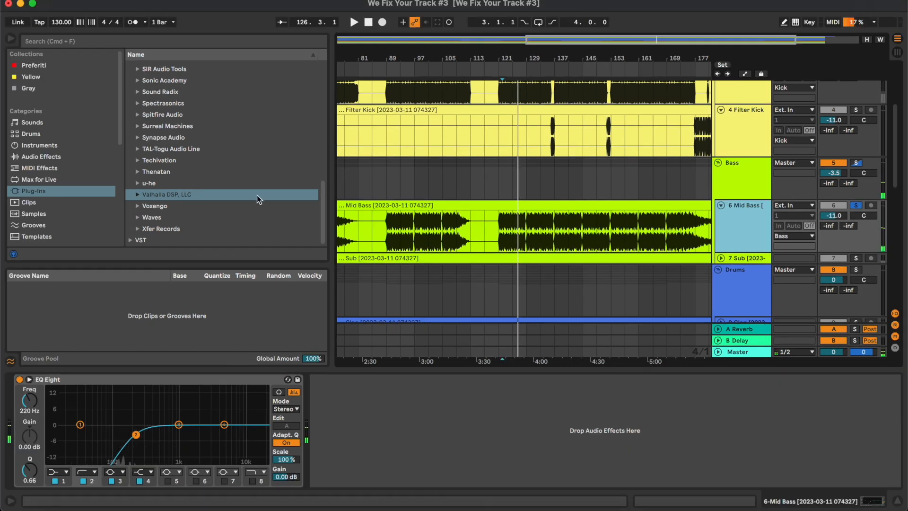
Add FabFilter Pro-Q 3 after the EQ Eight on the Mid Bass track
scroll(194, 144, "up", 5)
scroll(219, 157, "up", 3)
left_click(138, 138)
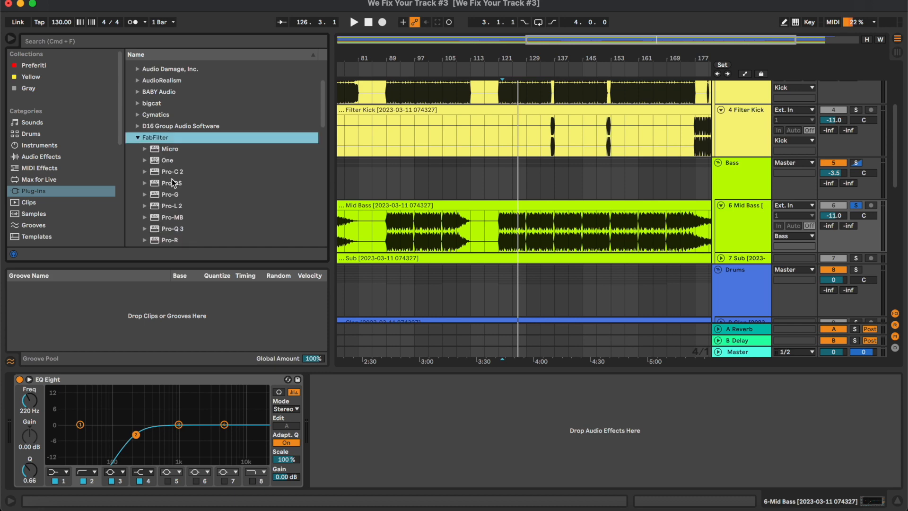
scroll(172, 187, "down", 2)
double_click(178, 199)
left_click_drag(483, 61, 478, 55)
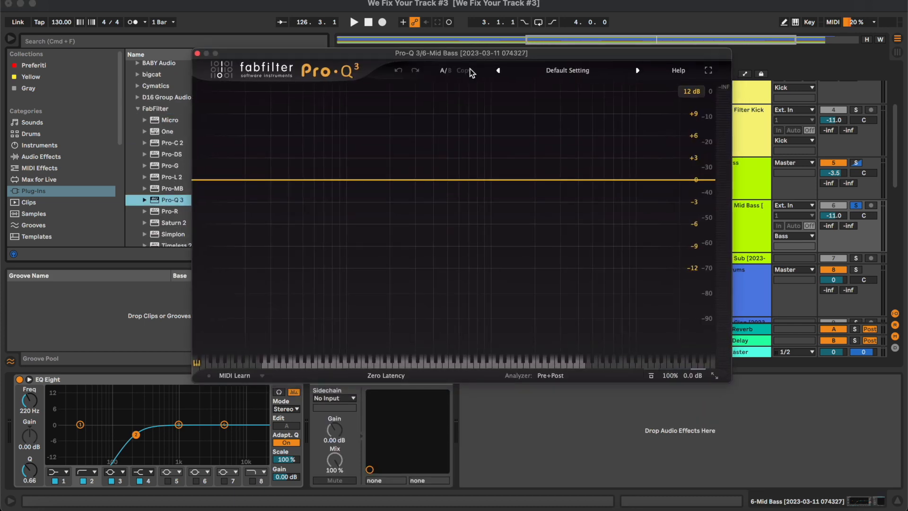
Play the mid bass and add a 30 dB/oct high cut in Pro-Q 3, swept down to about 680 Hz
key("space")
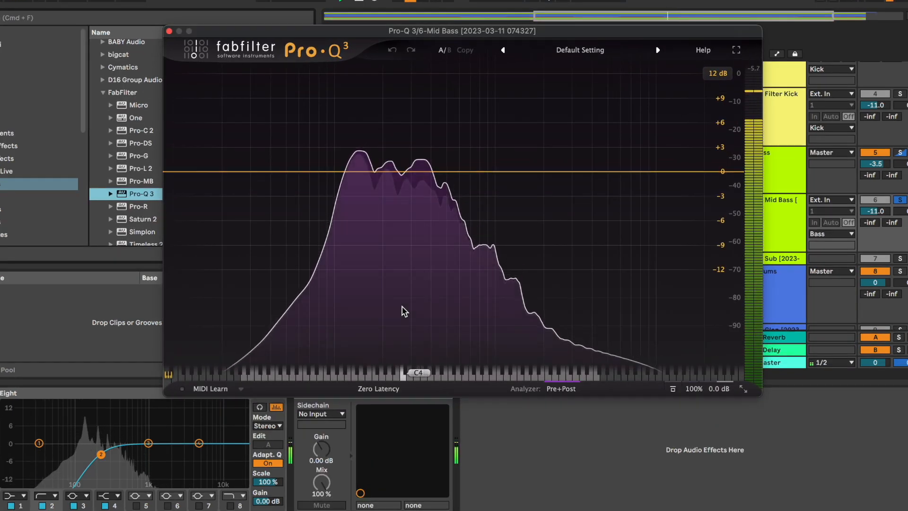
left_click(708, 172)
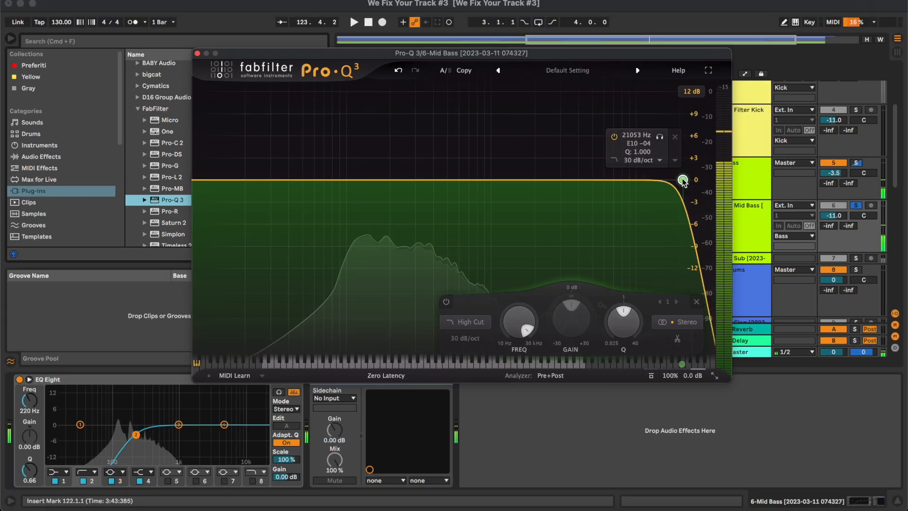
left_click_drag(682, 180, 485, 180)
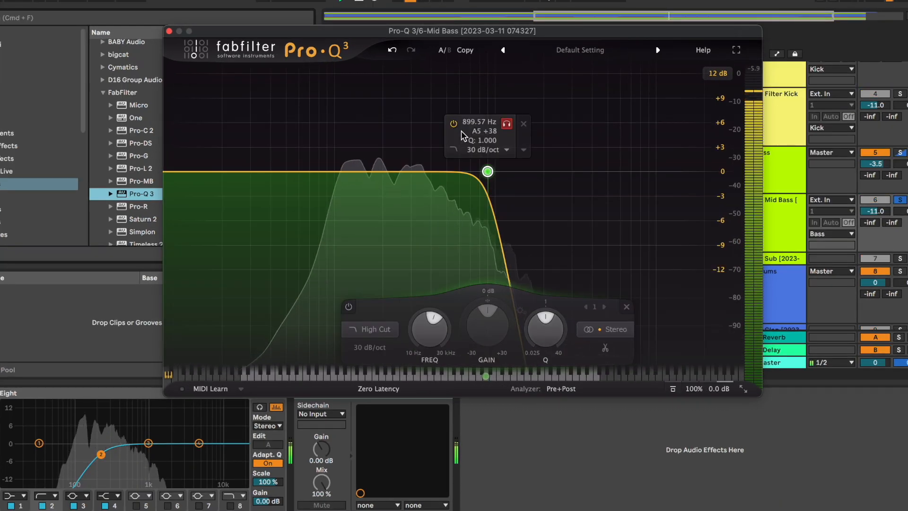
left_click_drag(507, 128, 478, 126)
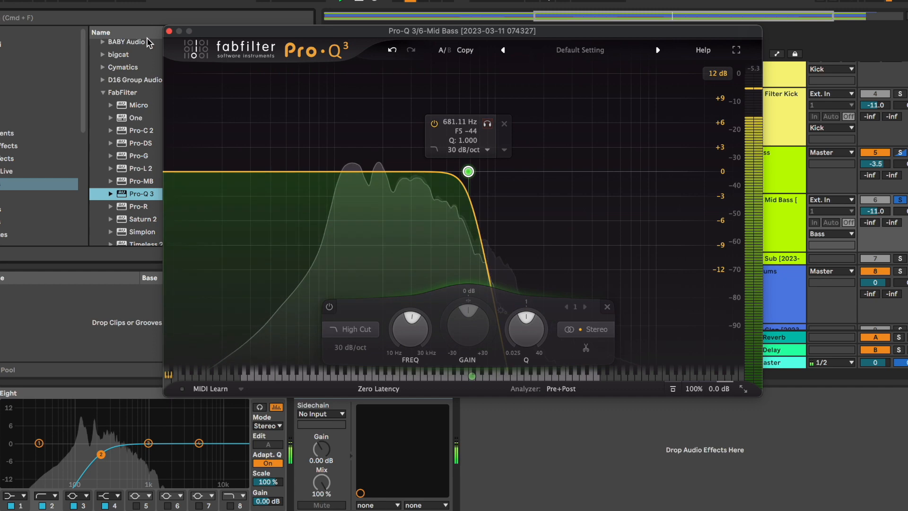
left_click_drag(468, 171, 460, 173)
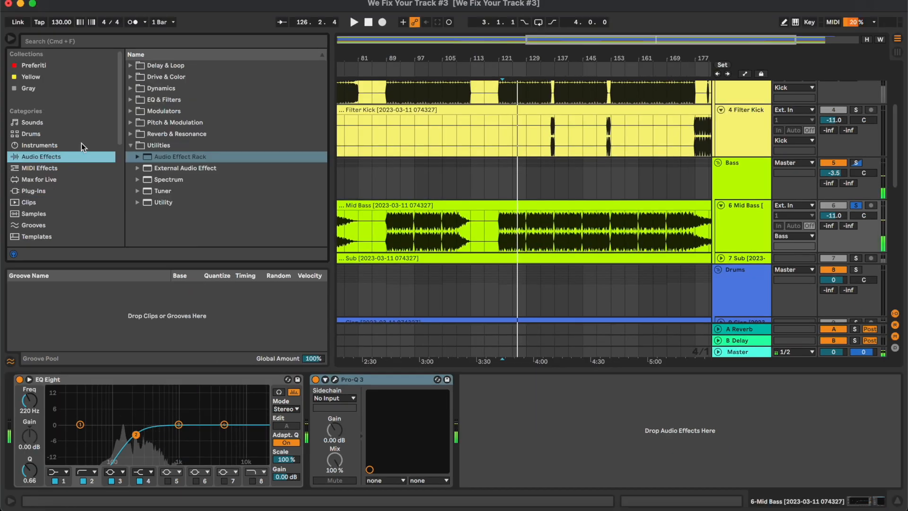
Add a Saturator after Pro-Q 3 on Mid Bass with 6.75 dB drive and 37.3 % dry/wet, and play it
left_click(130, 77)
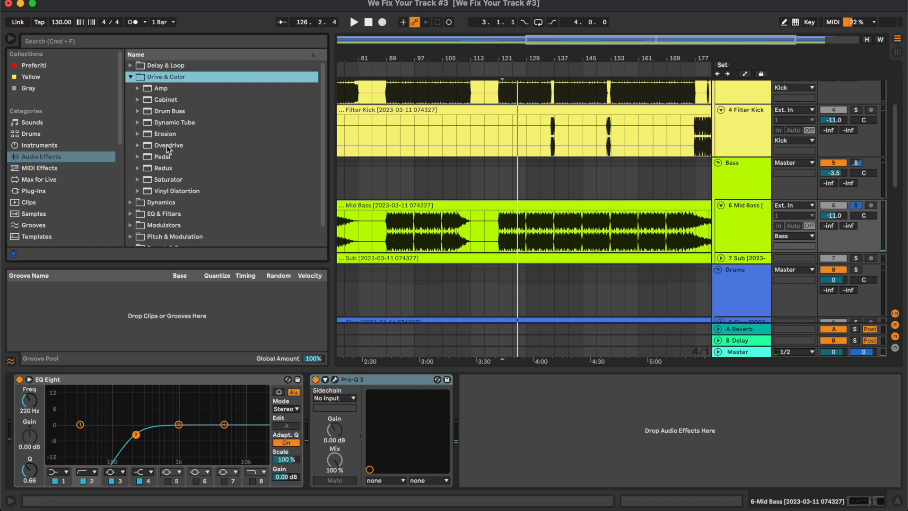
left_click_drag(164, 177, 475, 429)
key("space")
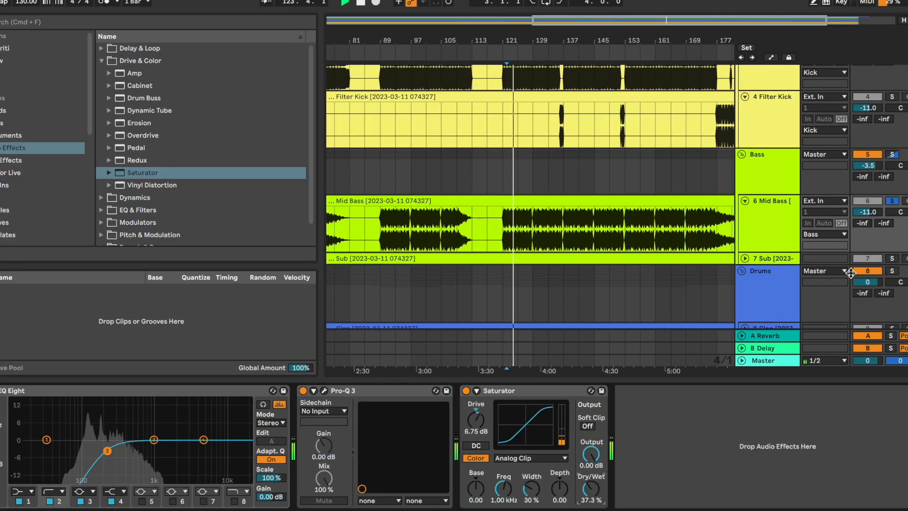
Unsolo the Mid Bass track, reduce its Saturator dry/wet to 25.4 % and lower its volume to about -15 dB
left_click_drag(878, 212, 877, 222)
left_click(891, 201)
left_click_drag(592, 488, 592, 496)
left_click_drag(877, 218, 876, 224)
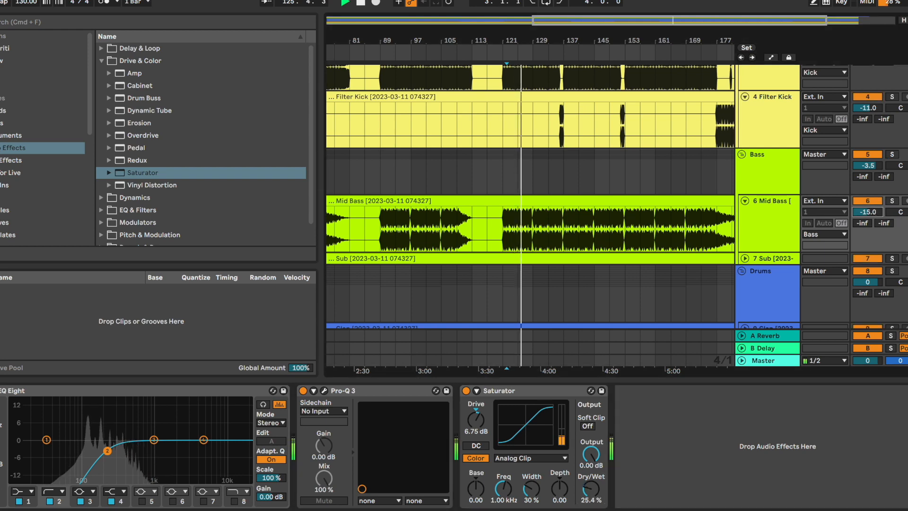
Set the Bass group's volume to -3.6 dB and Mid Bass to -15.1 dB in the mixer, then fold the Mid Bass track
left_click(761, 222)
key("Tab")
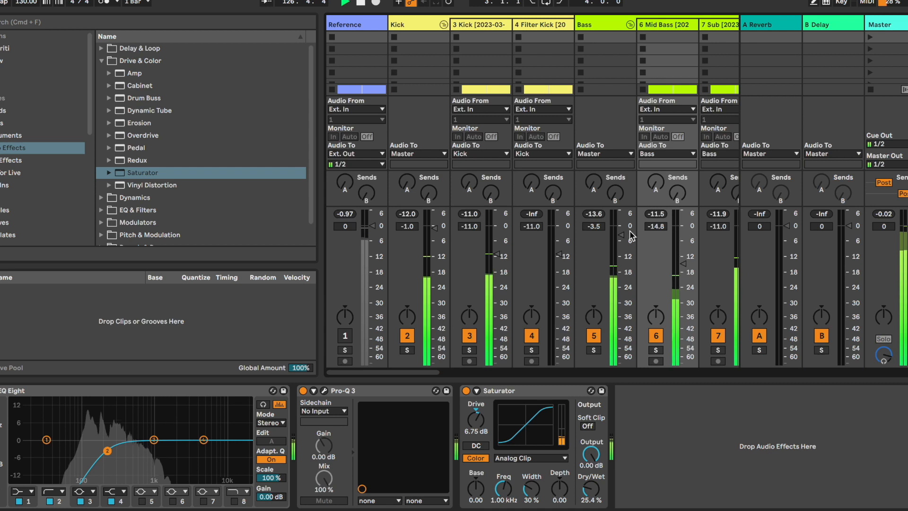
left_click(588, 213)
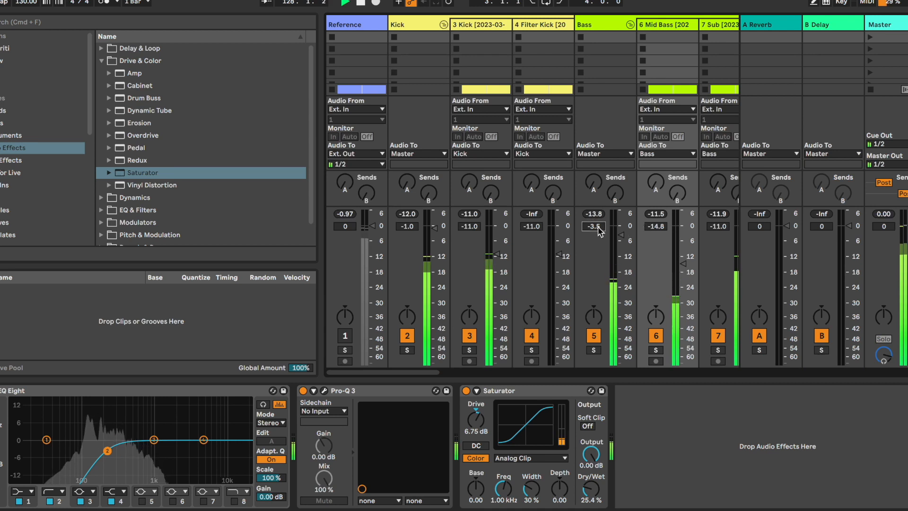
left_click(660, 226)
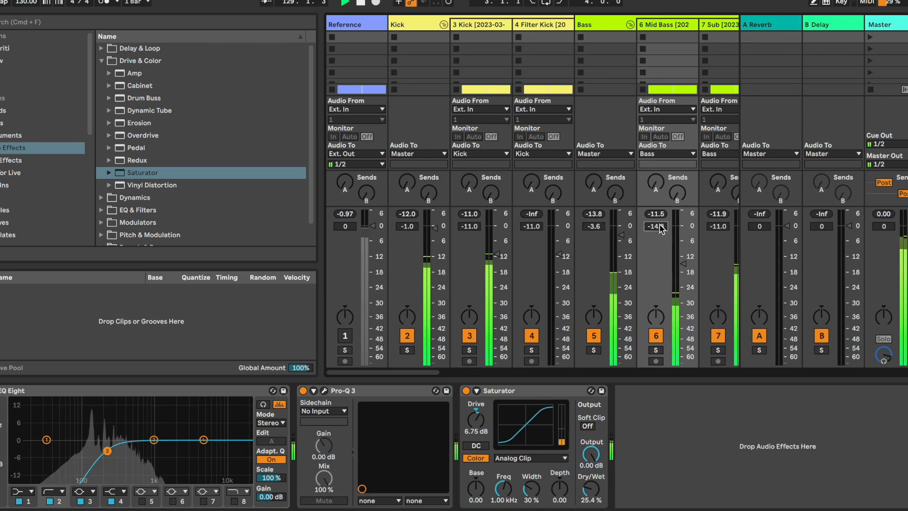
key("Tab")
left_click(769, 214)
key("u")
Bypass the Pro-L 2 limiter on the master track
scroll(659, 190, "down", 5)
scroll(724, 231, "down", 5)
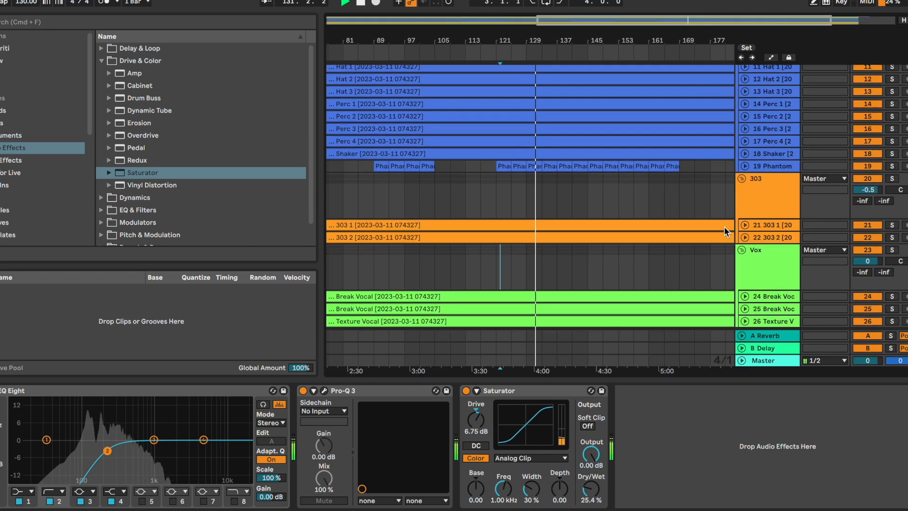
left_click(771, 357)
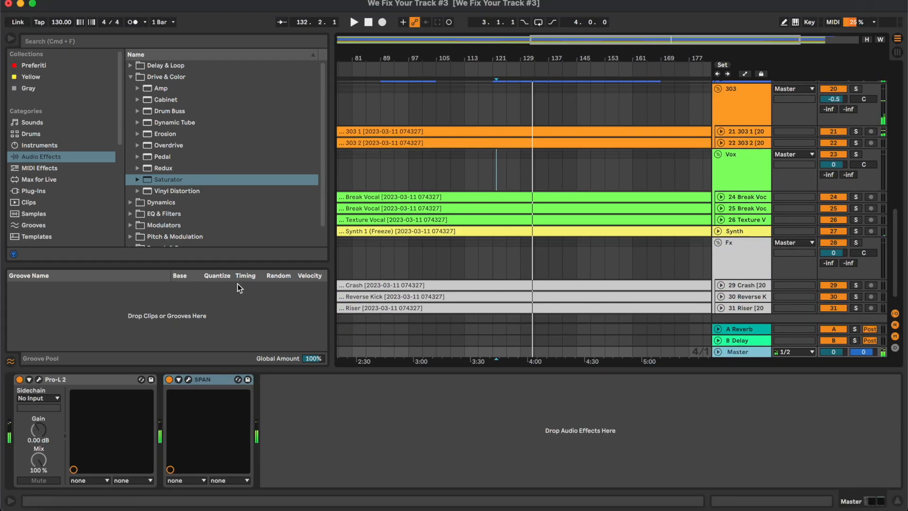
left_click(20, 380)
Play the mix without the limiter and check the track and master levels in the mixer
scroll(571, 294, "up", 10)
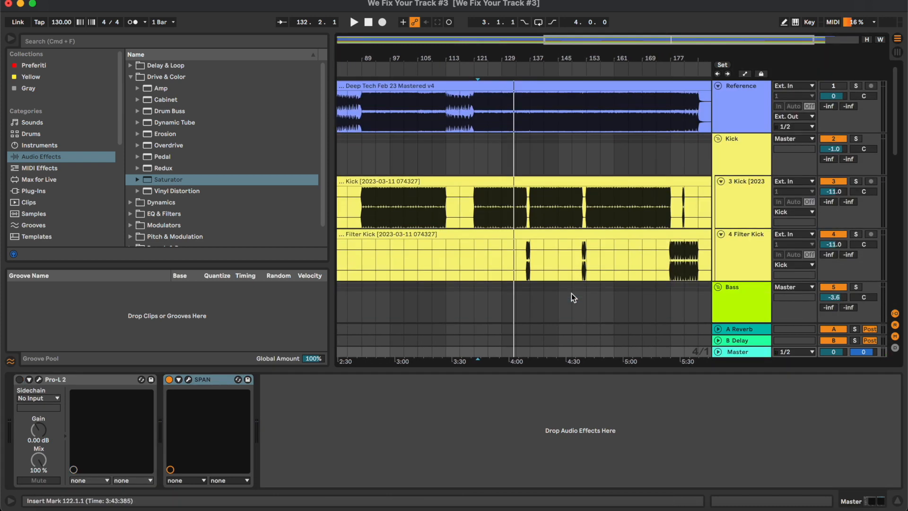
scroll(544, 237, "down", 3)
scroll(543, 237, "up", 3)
key("Tab")
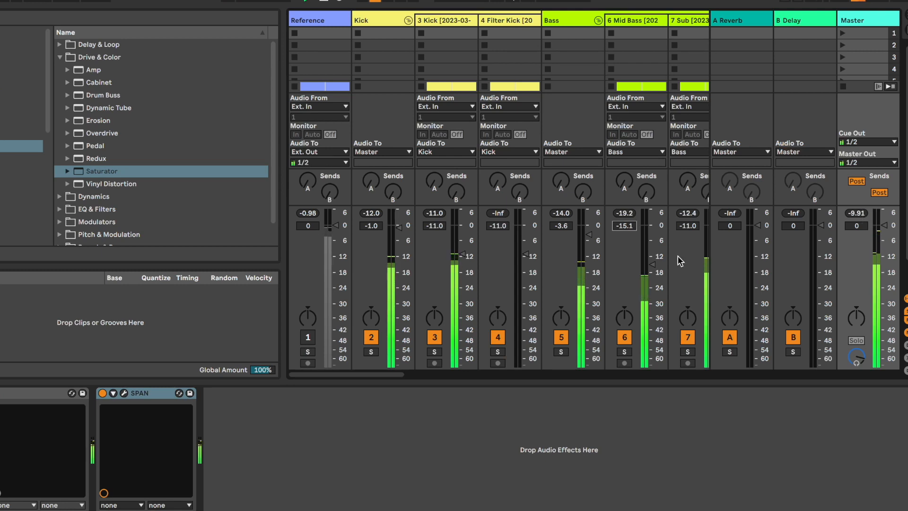
key("Tab")
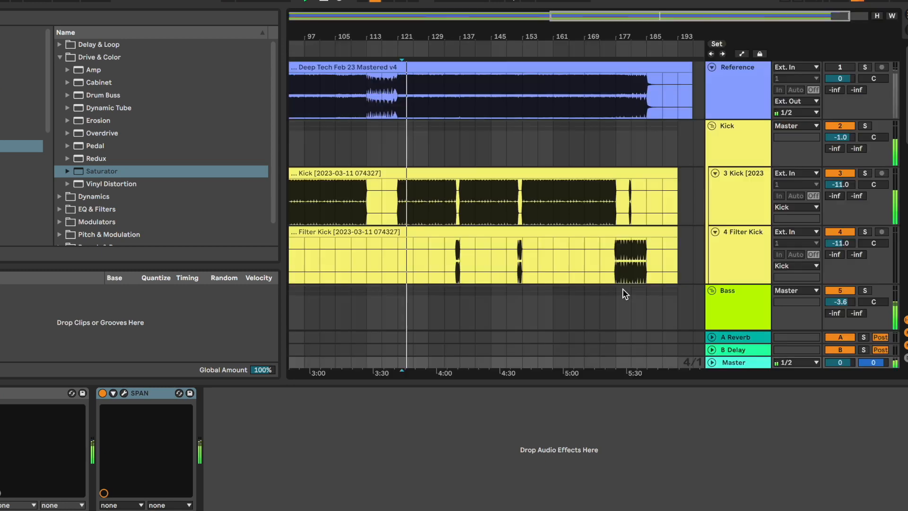
key("Tab")
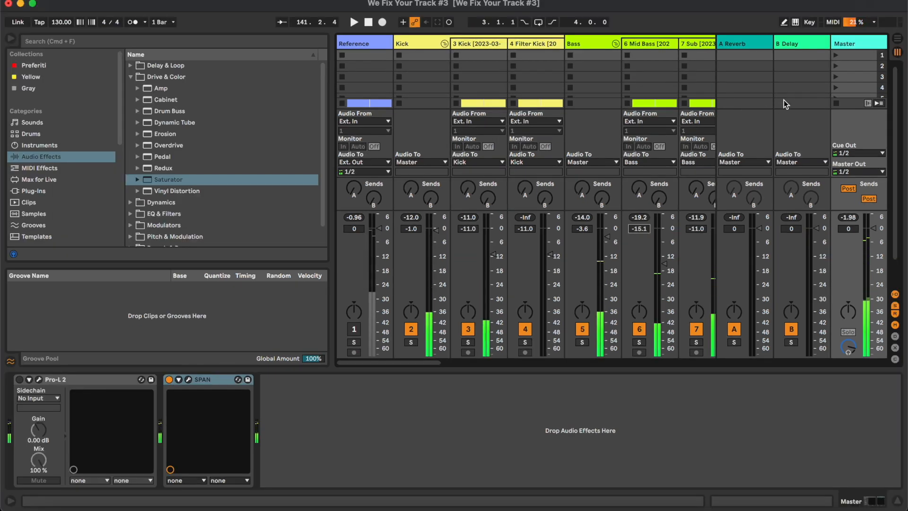
key("Tab")
Fold the Kick and Filter Kick tracks in the arrangement
left_click(741, 156)
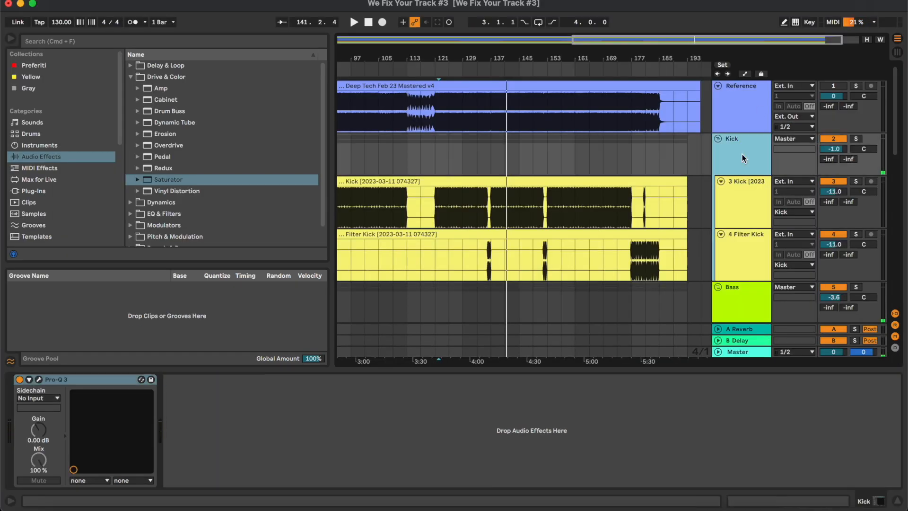
left_click(745, 199)
left_click(744, 256, "shift")
key("u")
Select the Kick, Bass, Drums, 303, Vox and Fx groups together and lower their volumes by 3 dB
left_click(741, 228)
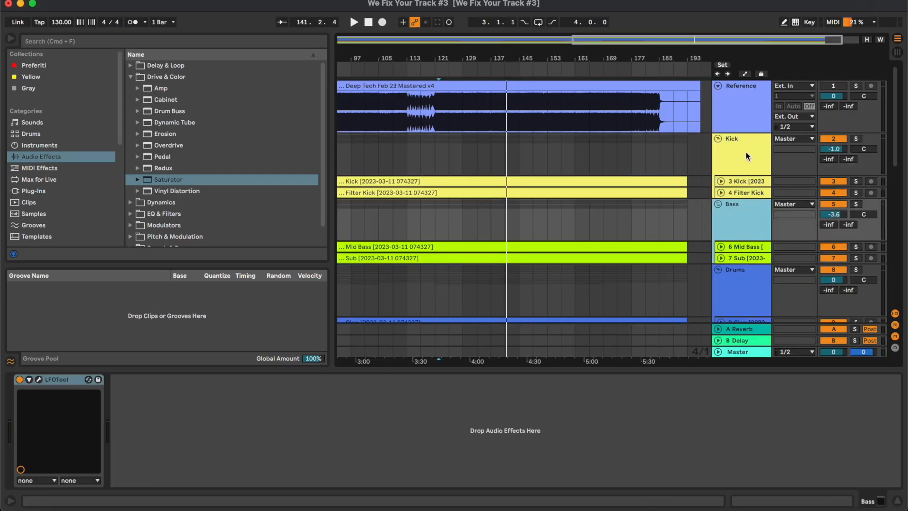
left_click(745, 154, "super")
left_click(745, 291, "super")
scroll(745, 291, "down", 5)
left_click(746, 292, "super")
scroll(745, 291, "down", 8)
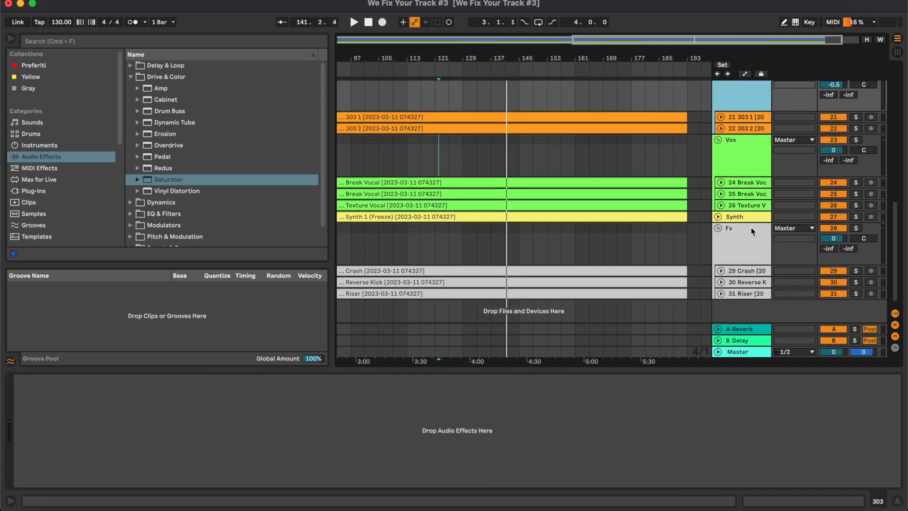
left_click(752, 229, "shift")
left_click(835, 238)
key("Down")
key("Down")
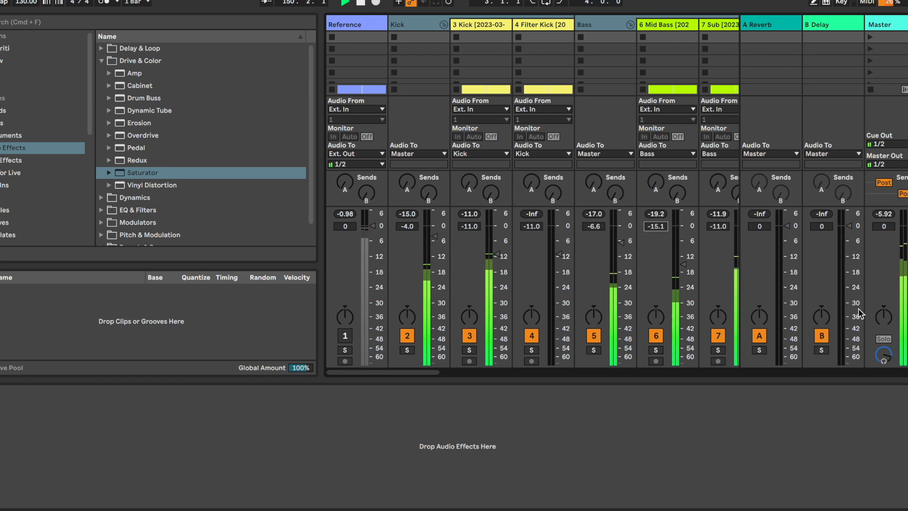
key("Tab")
Examine the Clap track's waveform and effect chain, leaving the track folded
scroll(667, 135, "up", 5)
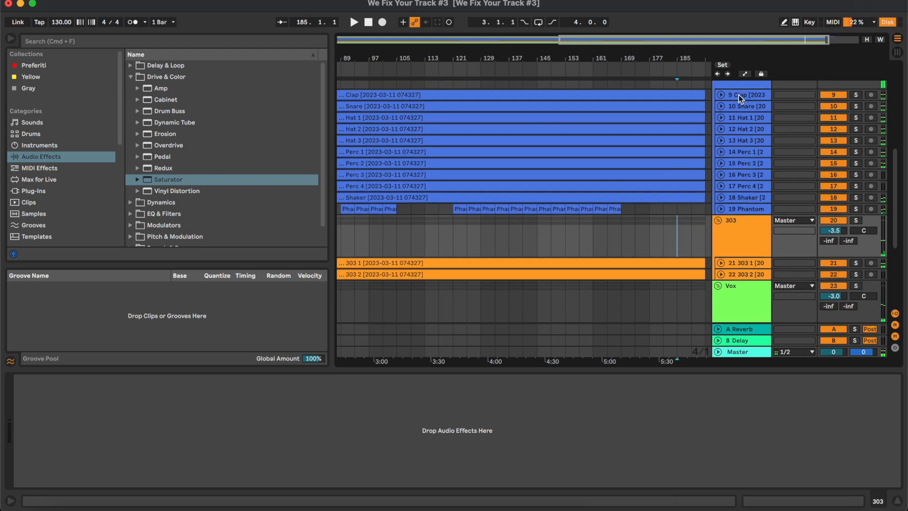
left_click(720, 96)
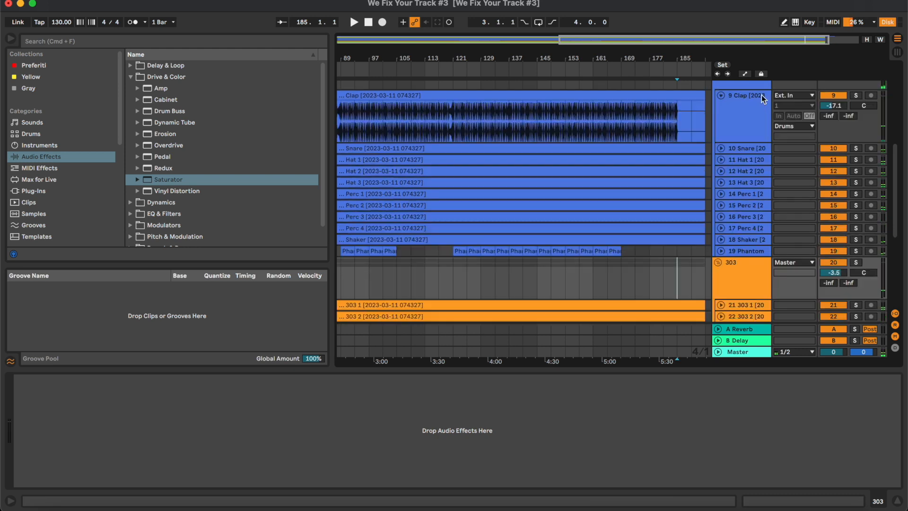
double_click(758, 113)
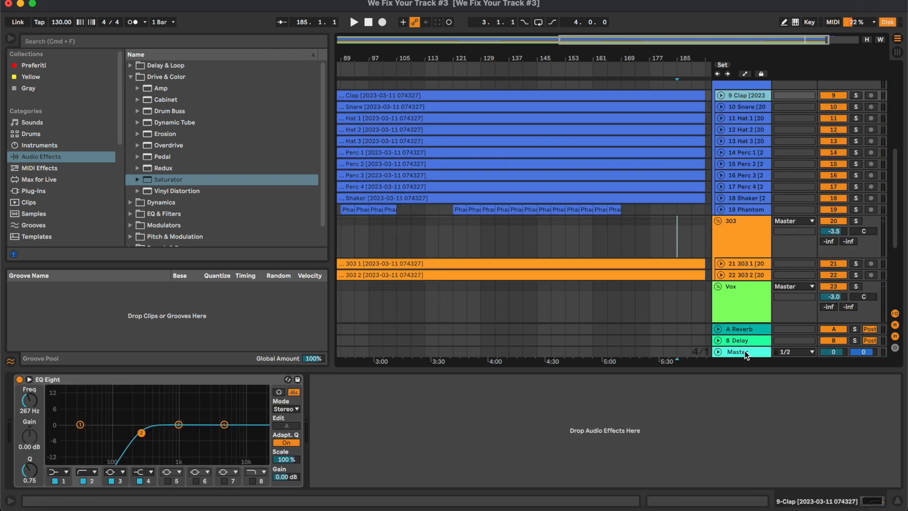
Find the Endless Smile v.1 rack in the browser, add it before Pro-L 2 on the master track and clear the search
left_click(745, 351)
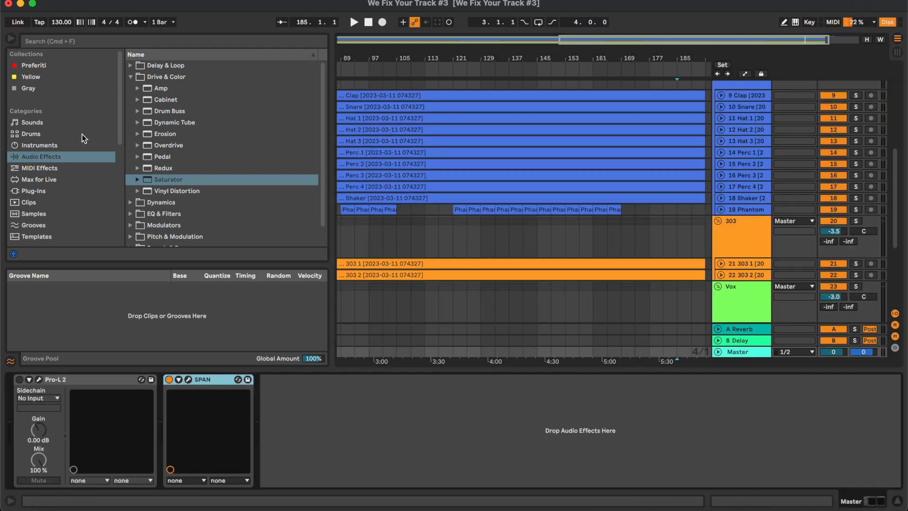
left_click(185, 41)
type("endl")
scroll(98, 167, "down", 3)
left_click(84, 191)
left_click_drag(192, 65, 48, 444)
left_click(321, 41)
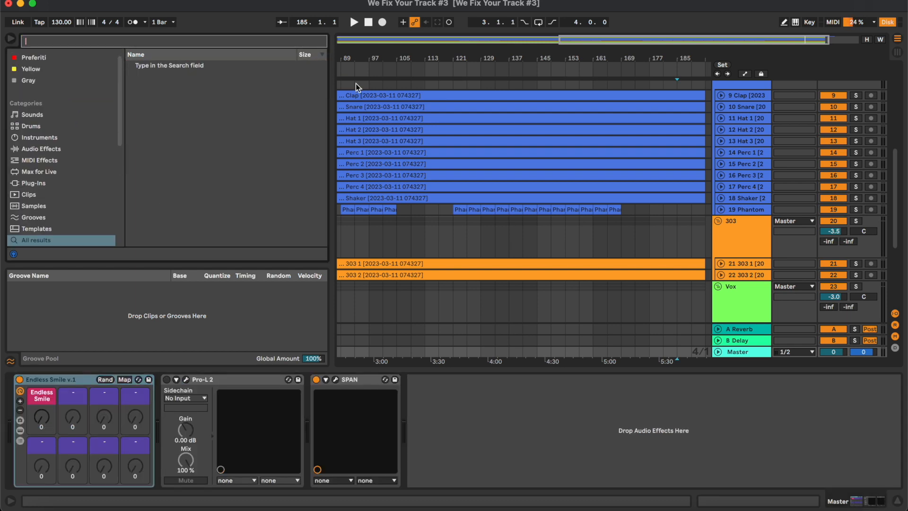
Show automation lanes, unfold the Master track and display its Endless Smile macro automation
left_click(676, 241)
scroll(645, 331, "down", 4)
left_click(717, 351)
key("a")
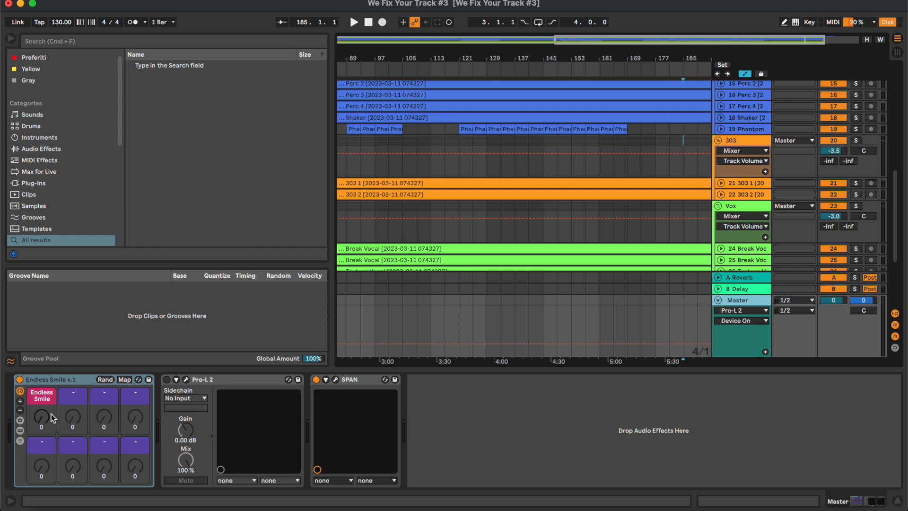
scroll(521, 225, "down", 5)
scroll(545, 198, "up", 15)
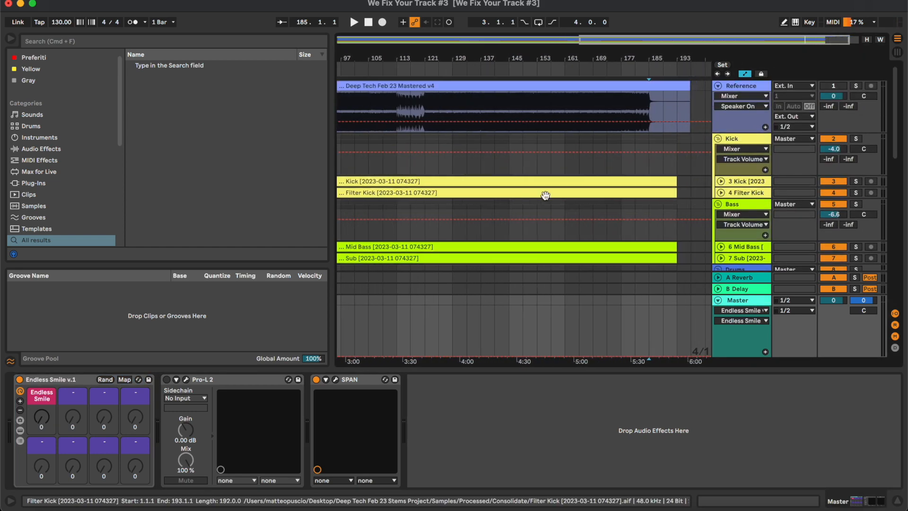
left_click(474, 356)
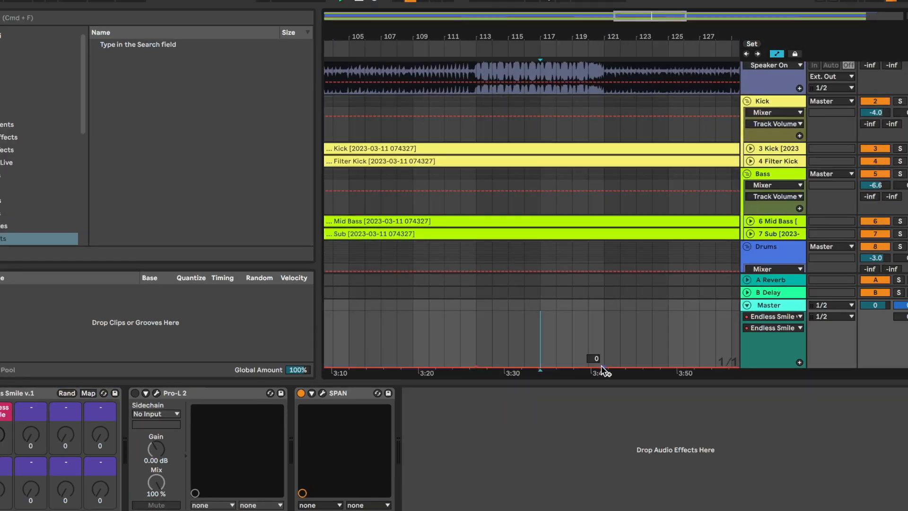
Draw an Endless Smile automation ramp on the Master rising from bar 113, falling back to 0 at bar 121, and audition it
left_click_drag(586, 366, 589, 346)
left_click(584, 321)
key("minus")
key("minus")
left_click(594, 325)
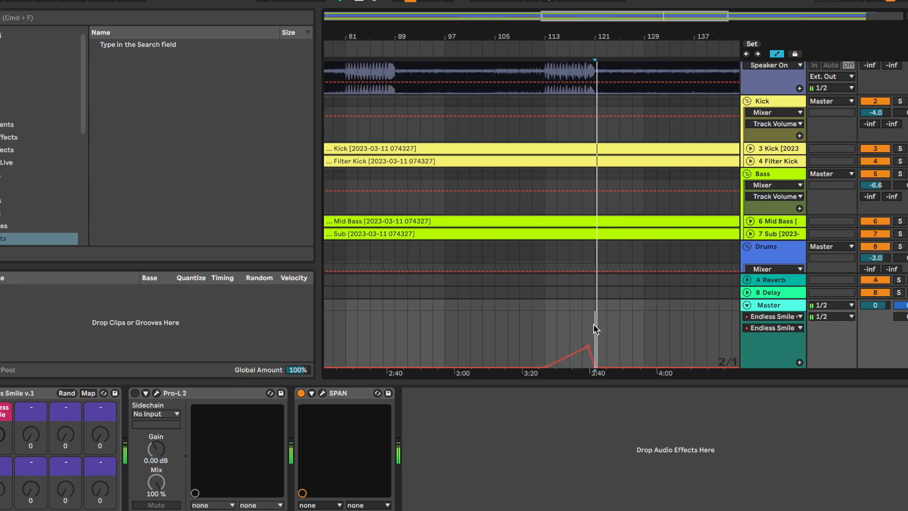
key("plus")
key("plus")
key("plus")
left_click_drag(554, 352, 554, 348)
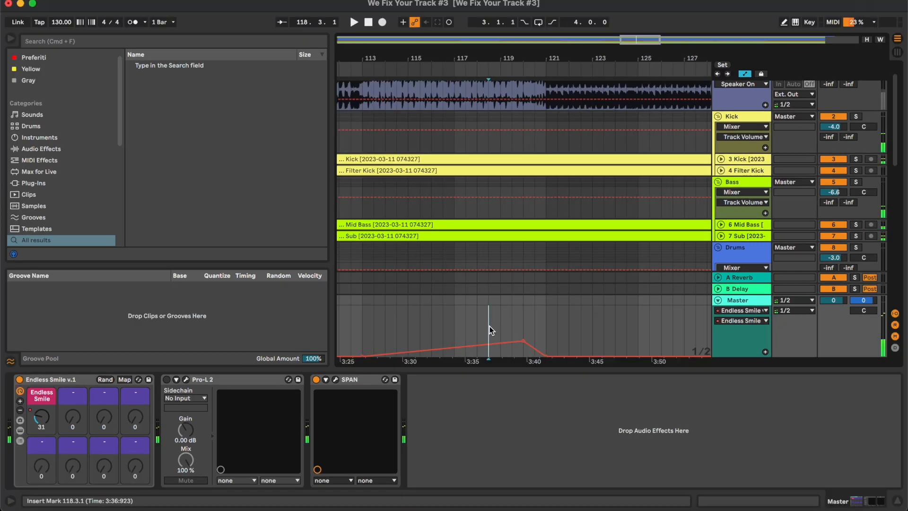
key("minus")
key("minus")
left_click(463, 325)
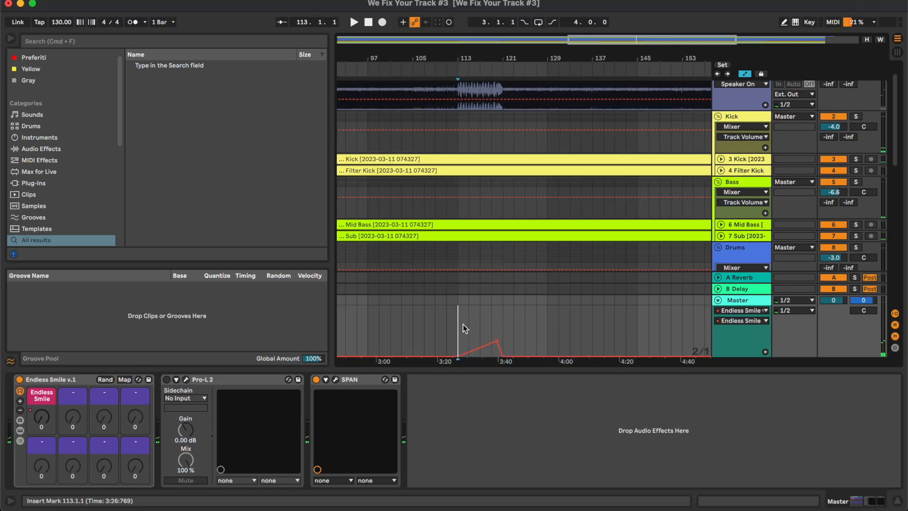
Copy the Master's Endless Smile ramp from bars 113–121 to the earlier break at bars 81–89 and play it
left_click_drag(463, 324, 507, 325)
scroll(504, 325, "left", 10)
left_click(568, 317)
key("super+v")
left_click(587, 316)
key("space")
left_click(599, 319)
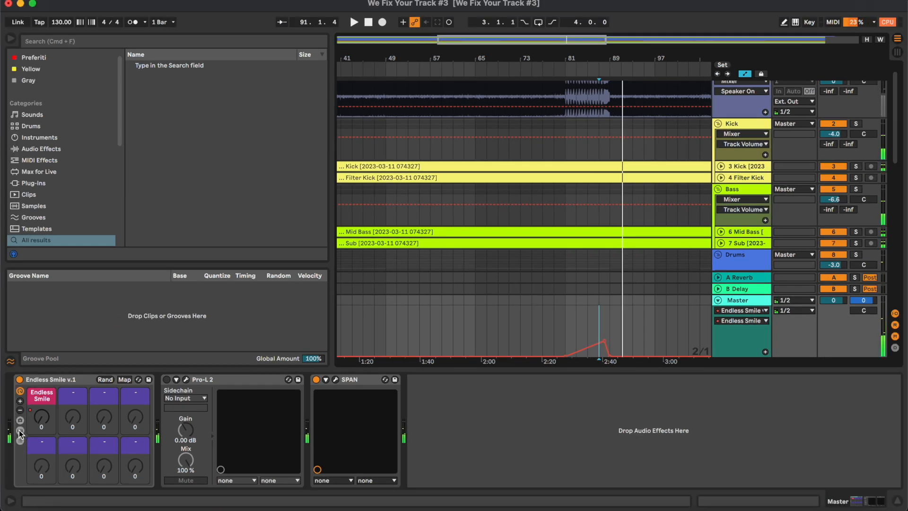
Check the devices inside the Endless Smile rack, then add an EQ Eight directly after it on the Master track
left_click(20, 431)
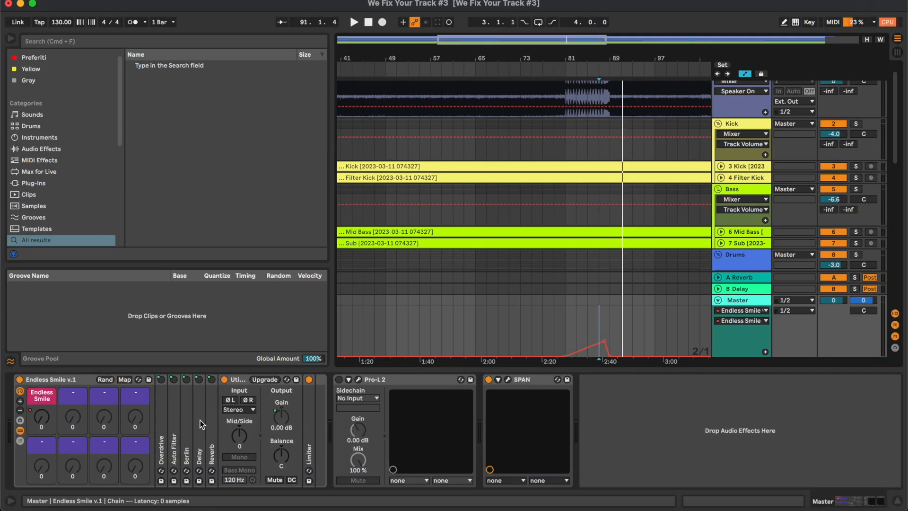
left_click(20, 431)
left_click(41, 149)
left_click(130, 77)
left_click(130, 99)
left_click_drag(175, 133, 180, 468)
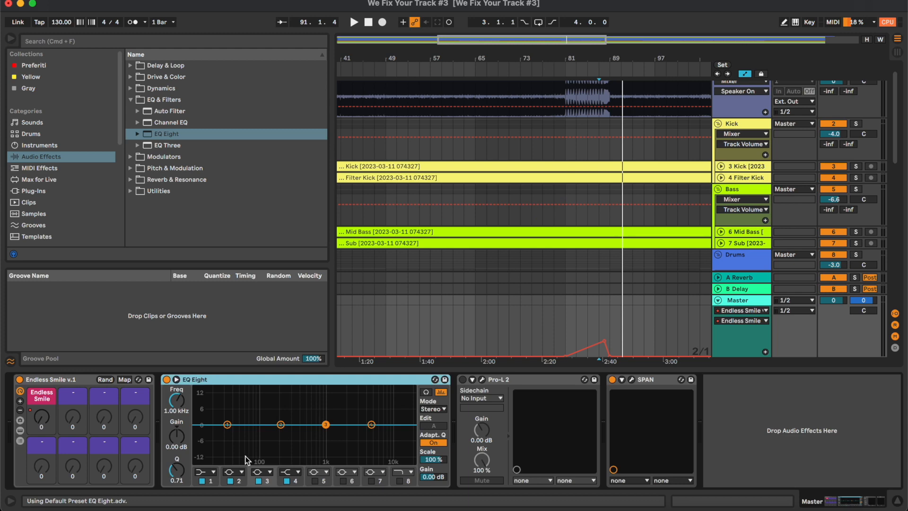
Set EQ Eight to M/S mode and give the Mid channel a band 1 low cut at 25 Hz and a band 8 high cut at 18 kHz
left_click(431, 409)
left_click(213, 472)
left_click(211, 410)
scroll(618, 177, "right", 5)
scroll(618, 177, "up", 1)
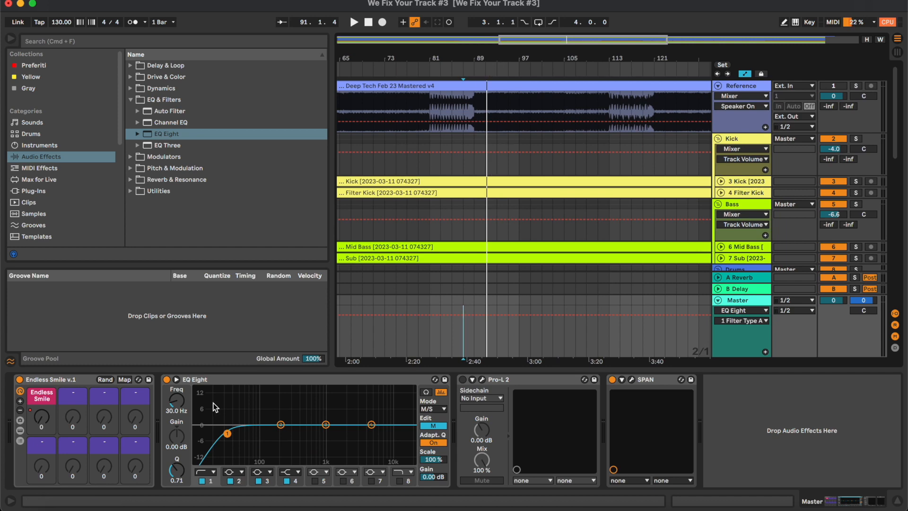
left_click_drag(227, 433, 225, 433)
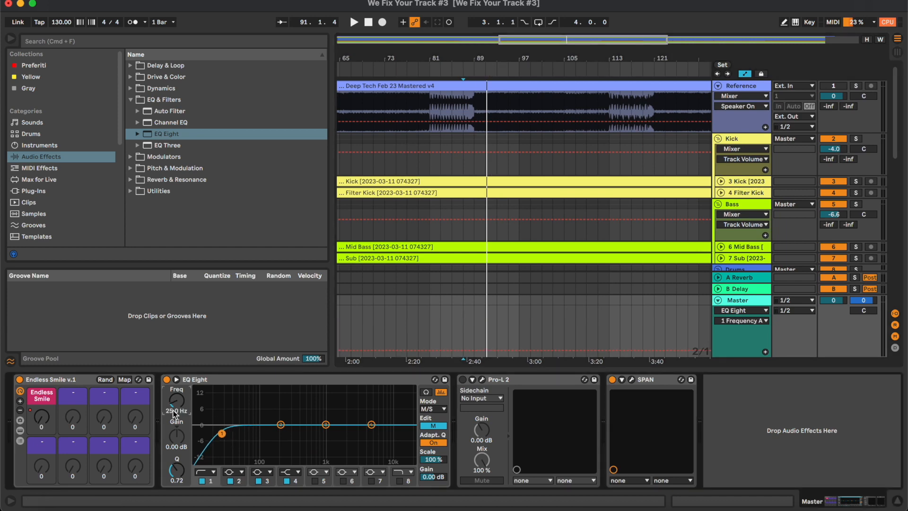
key("space")
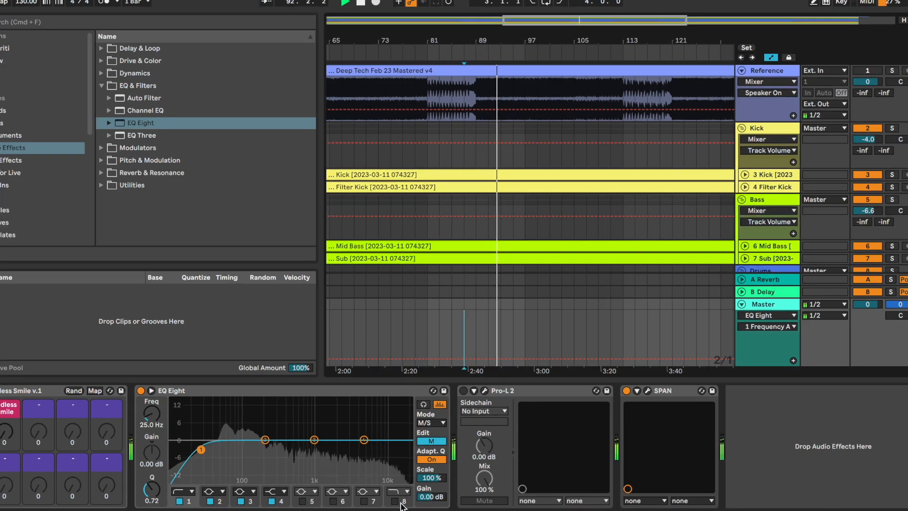
left_click(400, 502)
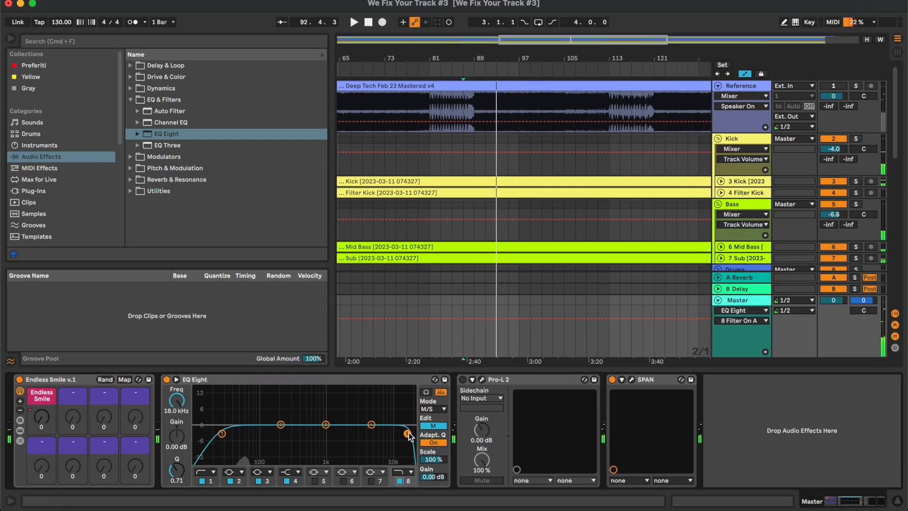
On EQ Eight's Side channel, set a low cut at 230 Hz and boost band 5 by 1.61 dB at 9.18 kHz
left_click(442, 427)
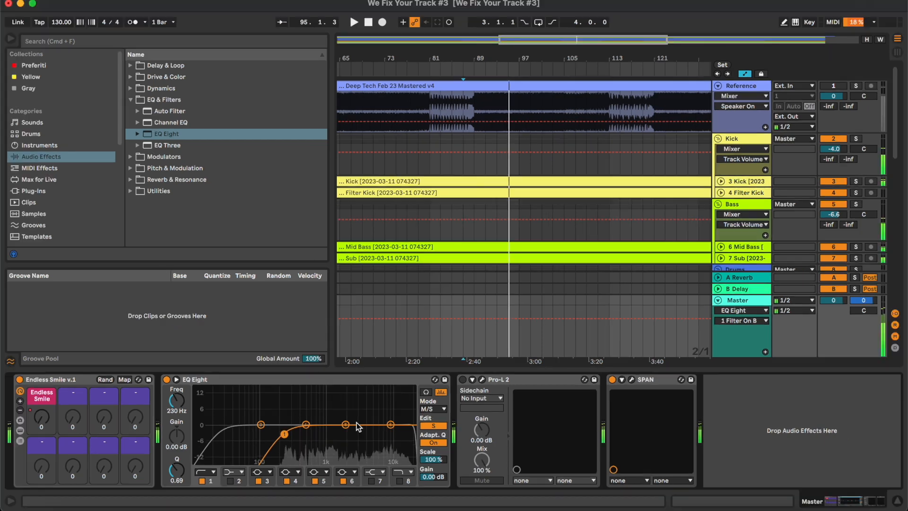
left_click(335, 440)
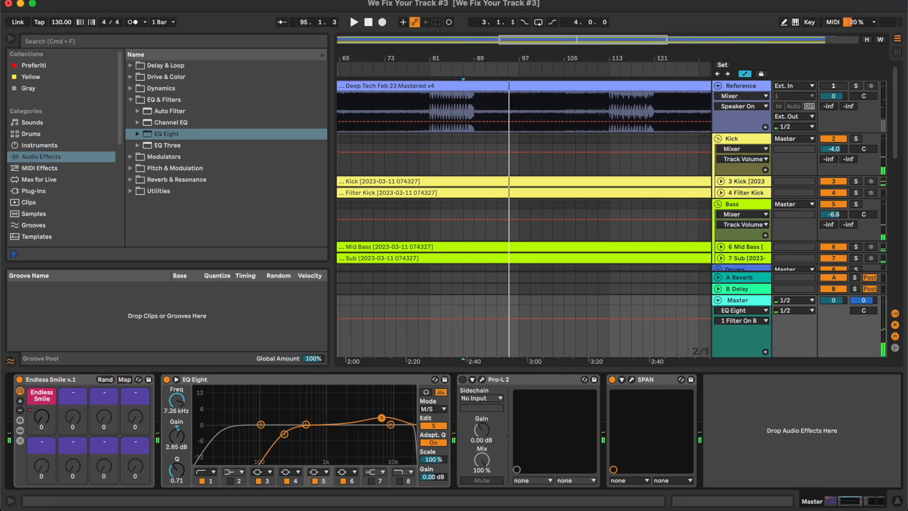
key("space")
left_click_drag(384, 421, 387, 421)
left_click(483, 68)
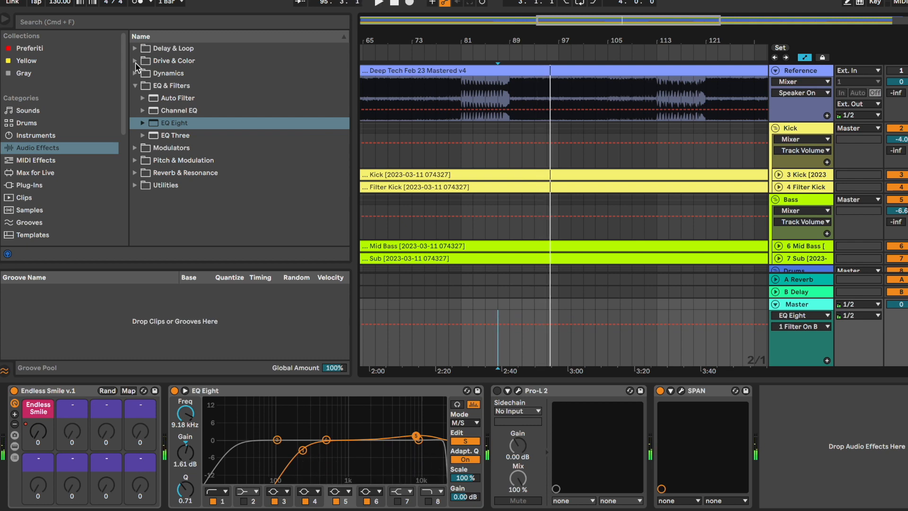
Add a Saturator after EQ Eight with 5.06 dB drive and 16.7 % dry/wet
left_click(135, 61)
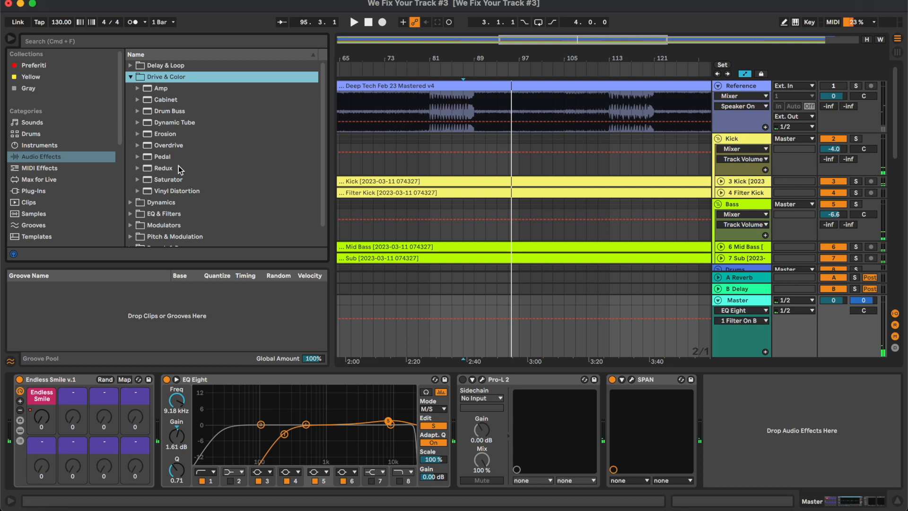
left_click_drag(168, 179, 455, 425)
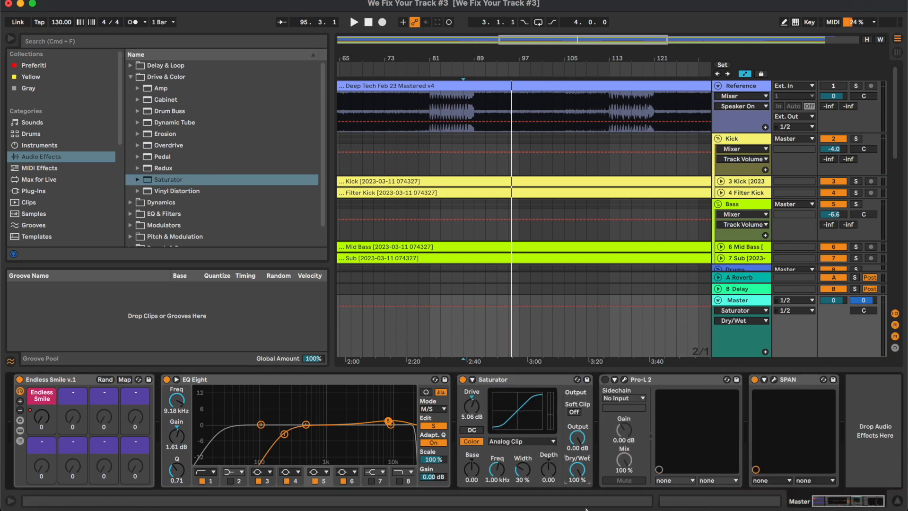
key("space")
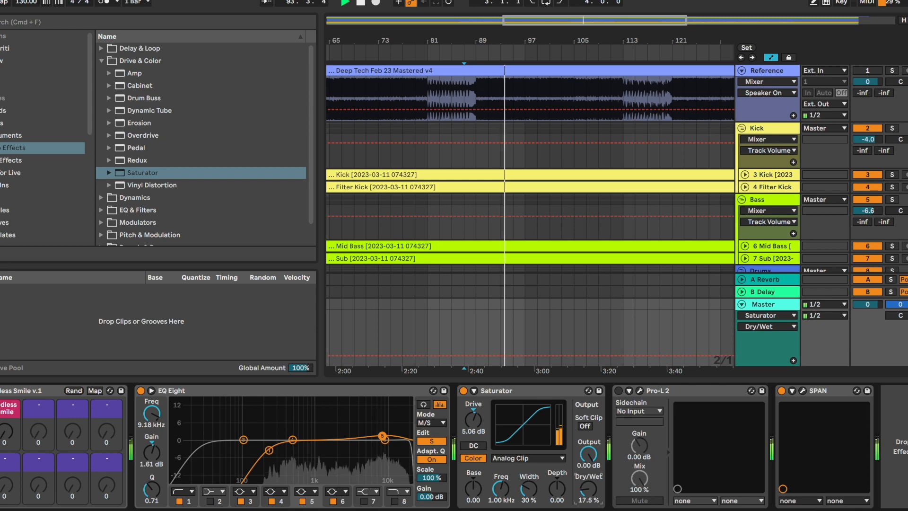
Add the Glue Compressor preset Mastering - Make It Loud after the Saturator on the Master track
left_click(101, 61)
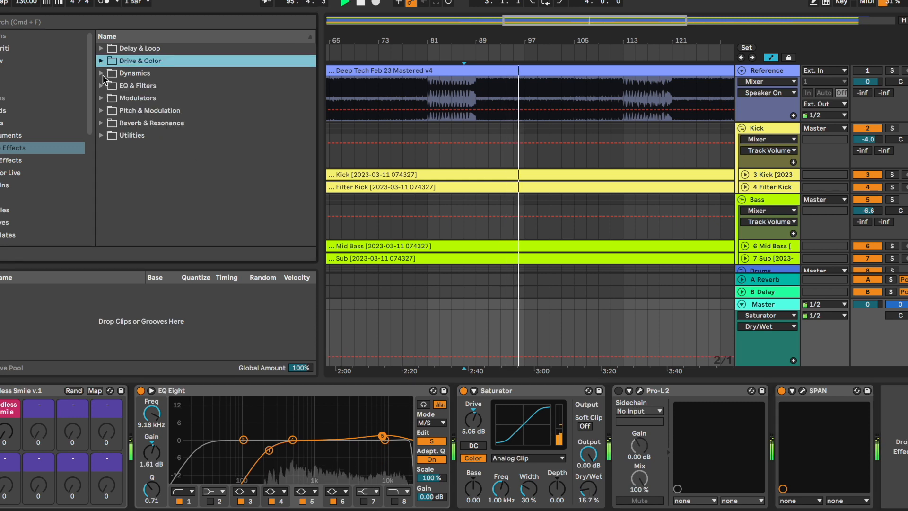
left_click(101, 74)
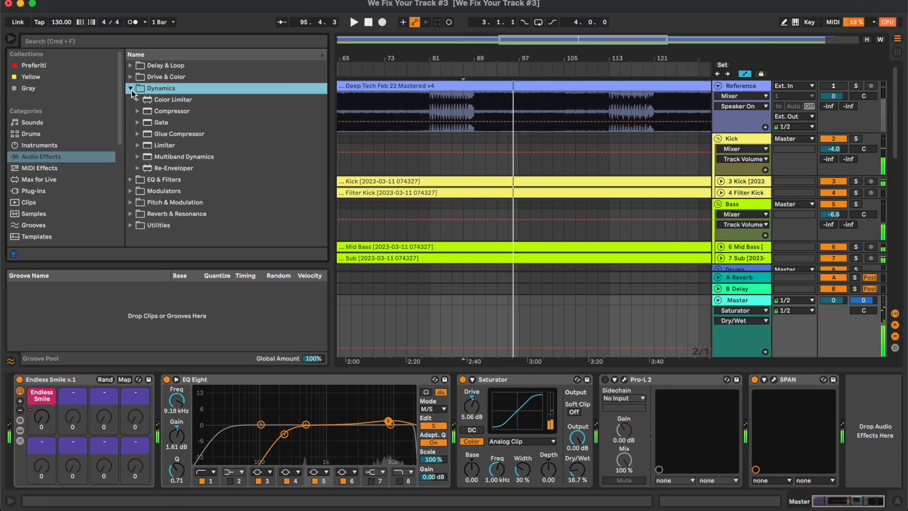
left_click(144, 136)
scroll(189, 168, "down", 5)
left_click_drag(198, 194, 571, 429)
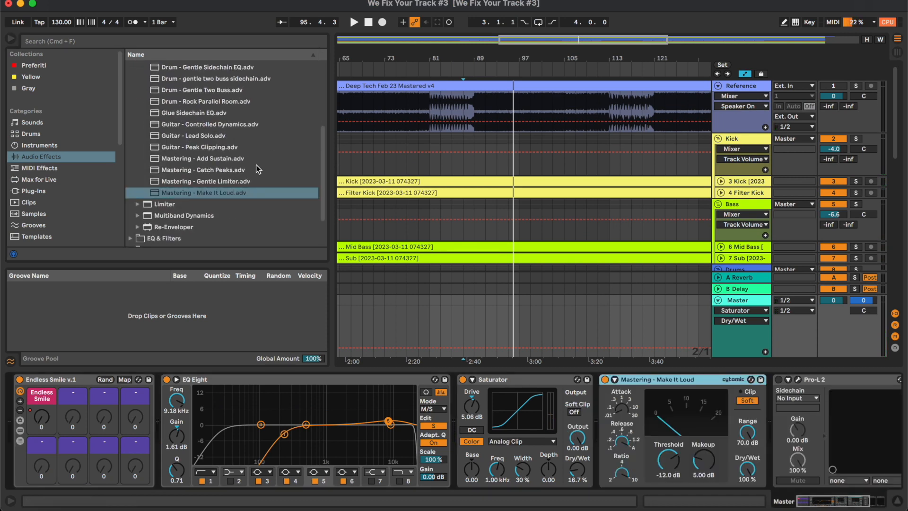
Set the Glue Compressor's threshold to -14.9 dB and makeup to 2.00 dB during playback, and adjust its attack
left_click_drag(694, 470, 705, 471)
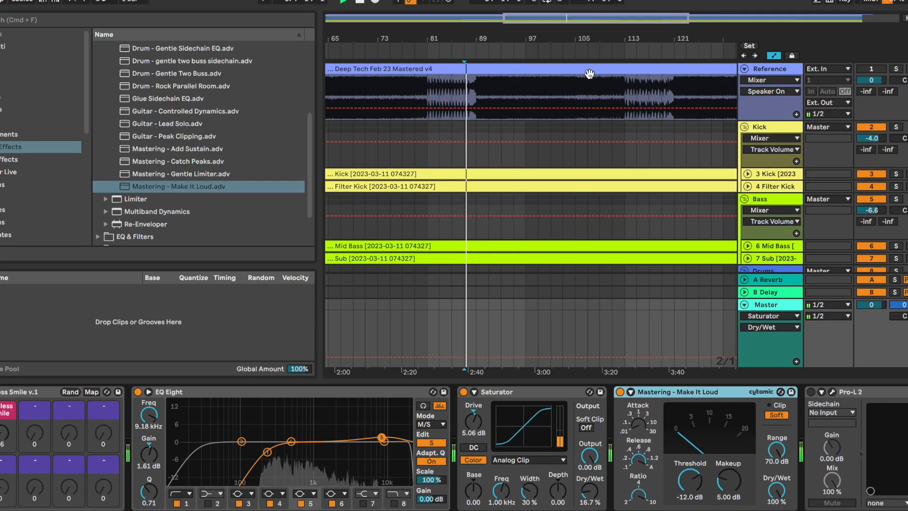
scroll(737, 481, "right", 3)
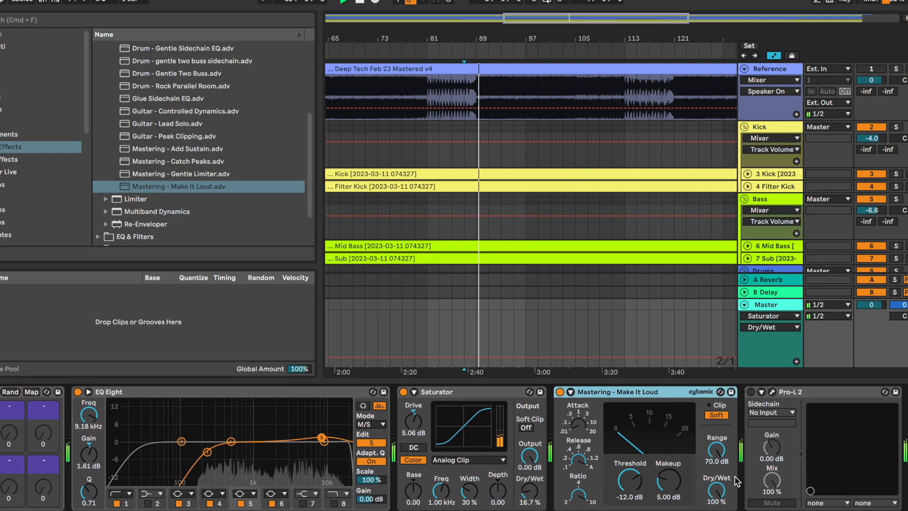
left_click_drag(638, 483, 638, 495)
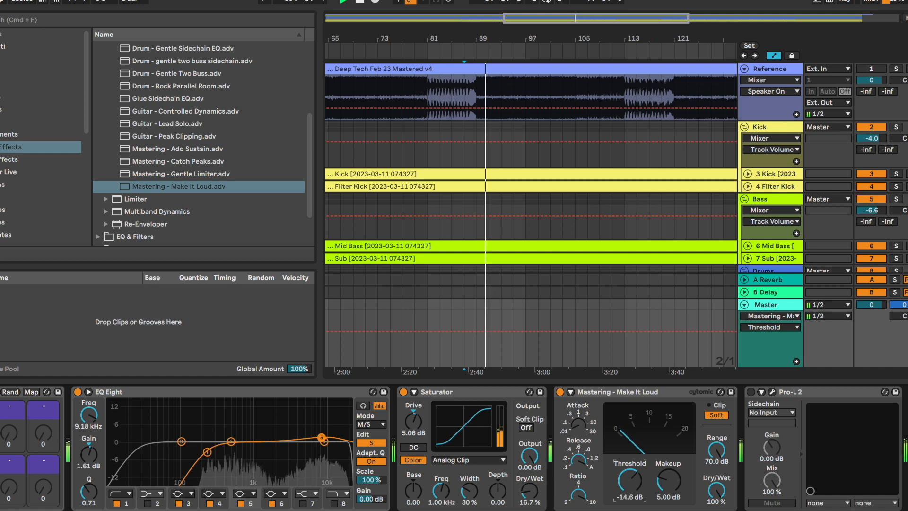
left_click(675, 485)
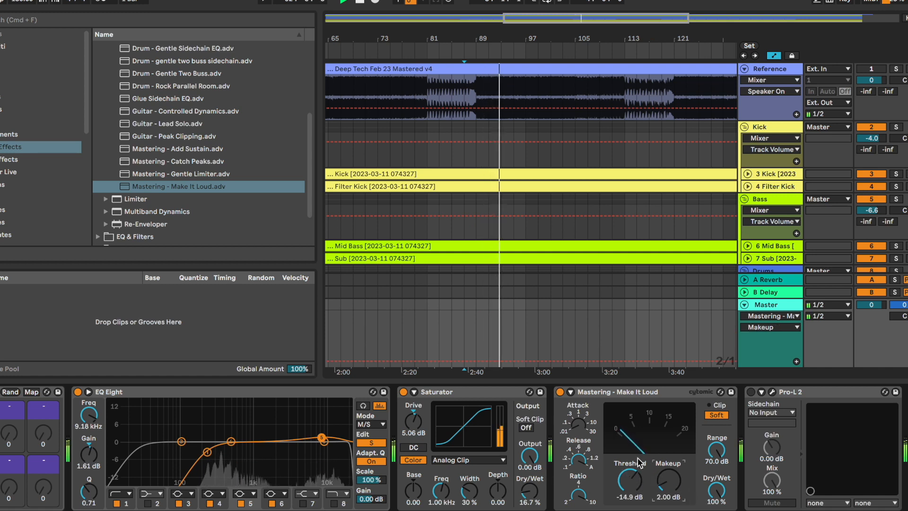
left_click(579, 424)
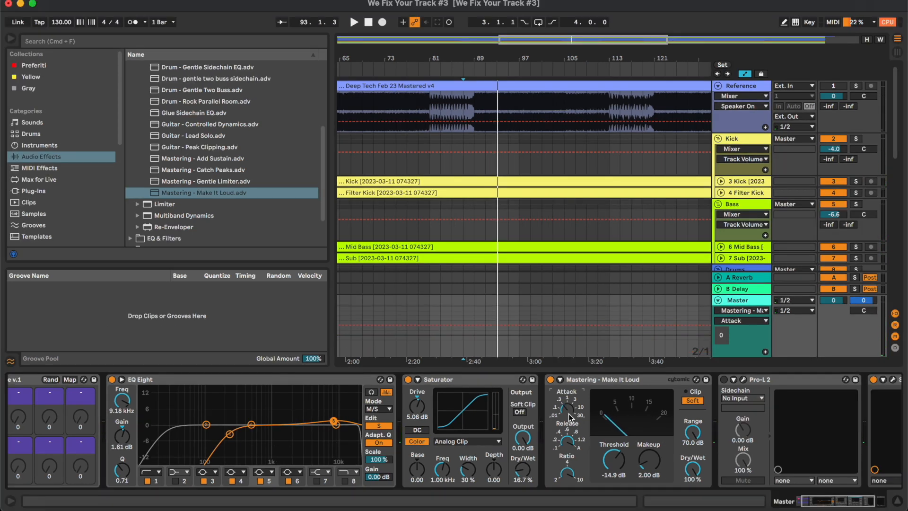
Play from about bar 90, try different Glue Compressor ratios and set its threshold to -15.6 dB
left_click(483, 68)
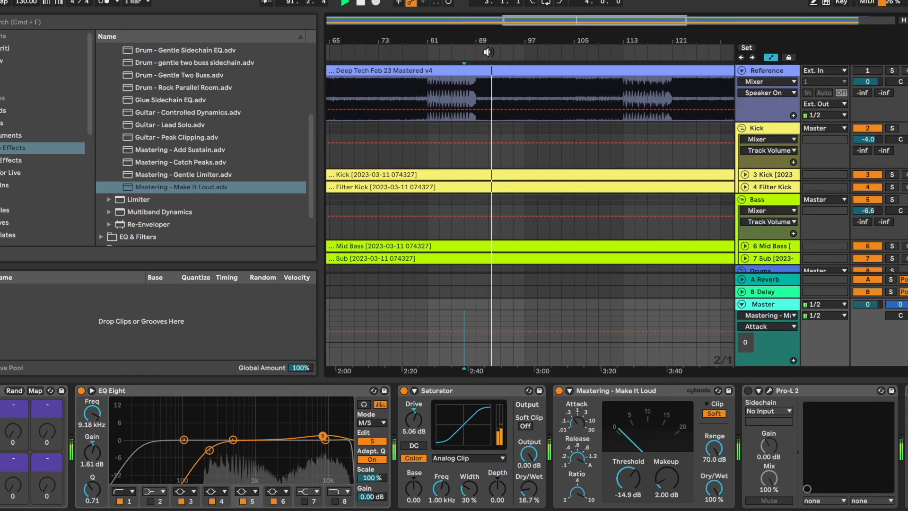
left_click(628, 479)
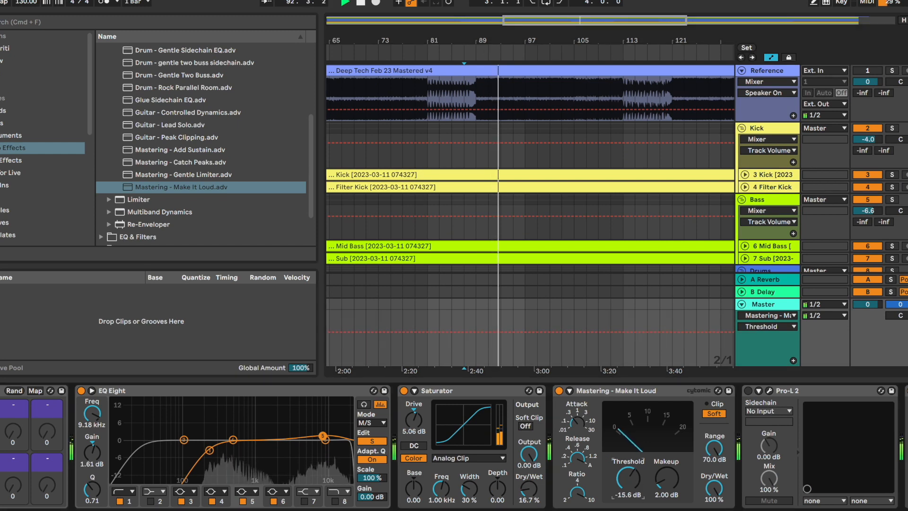
left_click_drag(628, 478, 628, 480)
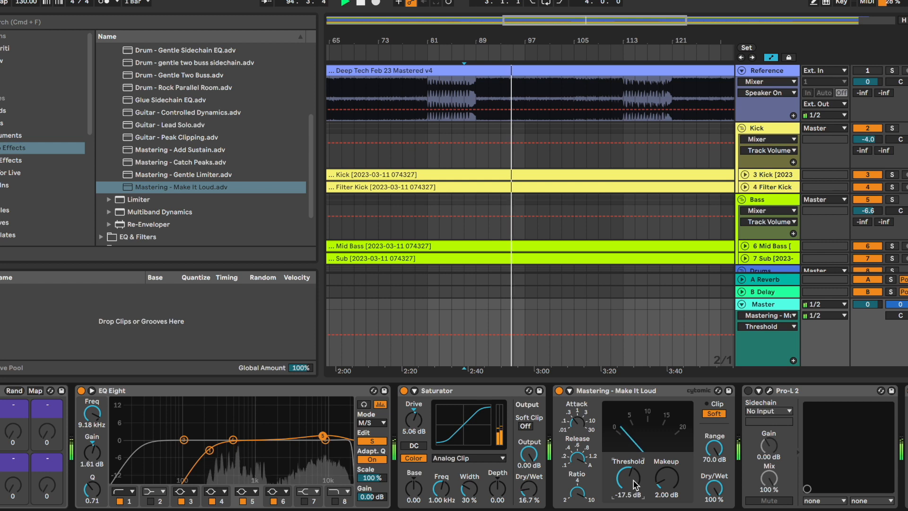
left_click_drag(577, 492, 576, 502)
left_click_drag(628, 478, 628, 473)
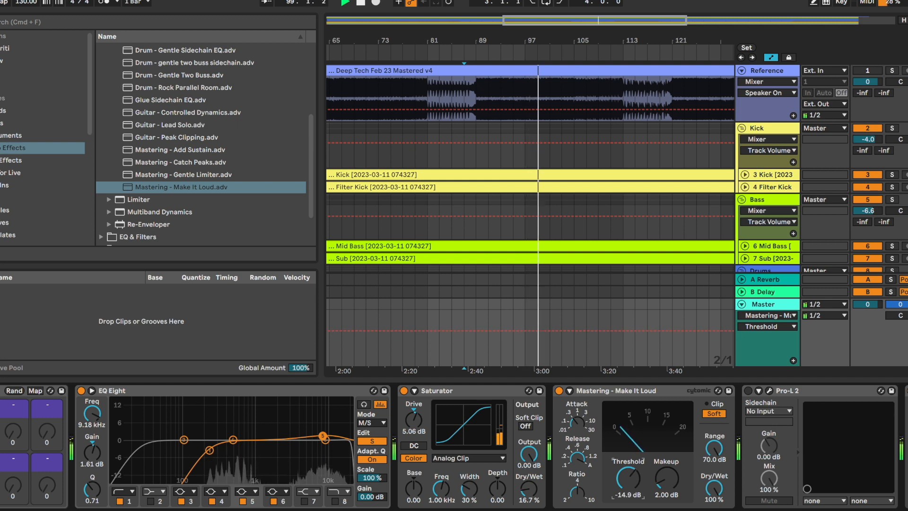
left_click(578, 496)
left_click_drag(632, 487, 633, 489)
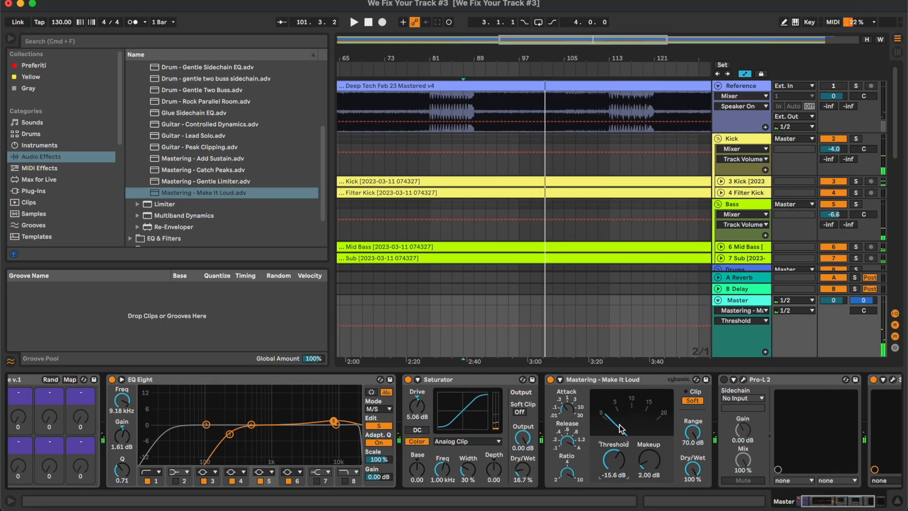
Turn on Pro-L 2 on the Master, open its plug-in window and play the track to check limiting and loudness
left_click(724, 380)
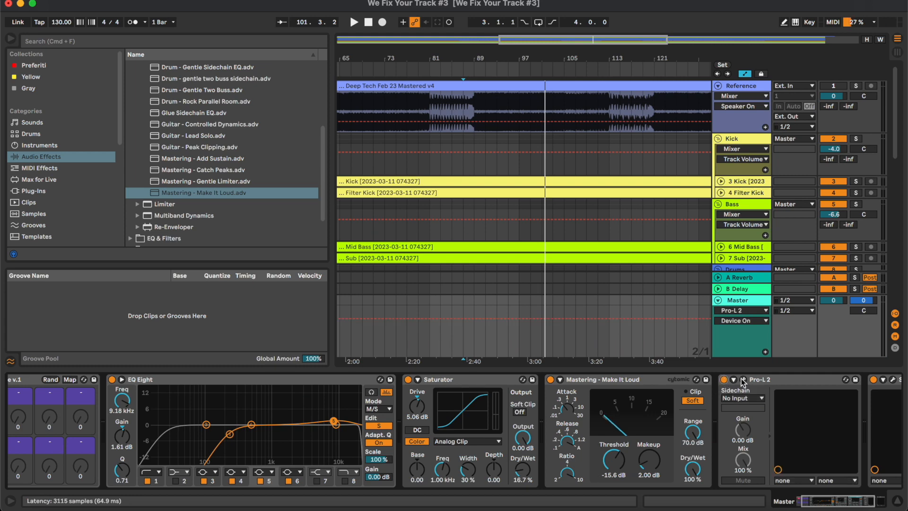
left_click(743, 381)
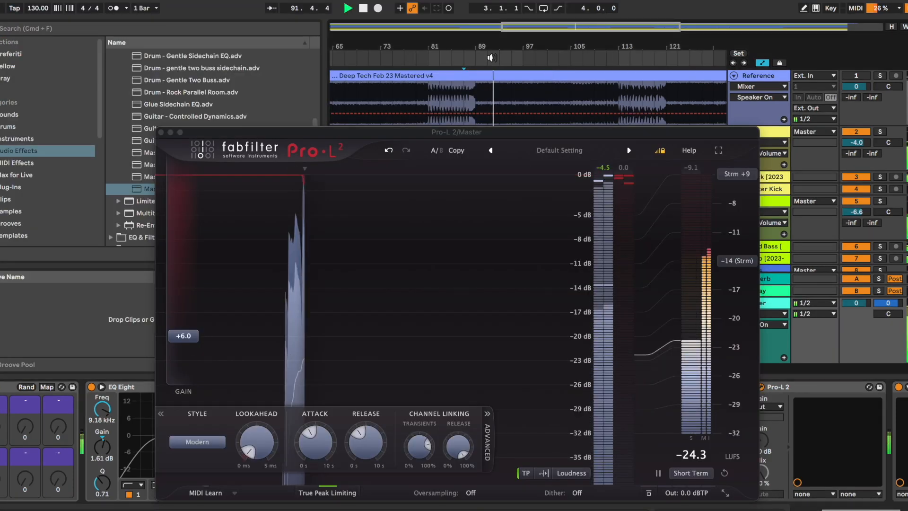
scroll(850, 391, "right", 3)
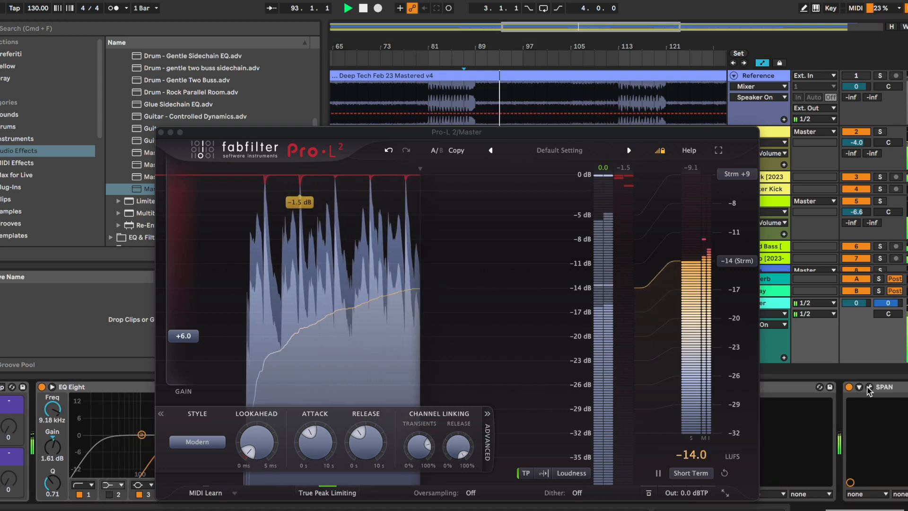
Open the SPAN analyser on the Master track, stop playback and arrange its window alongside Pro-L 2
left_click(869, 387)
left_click_drag(570, 169, 699, 64)
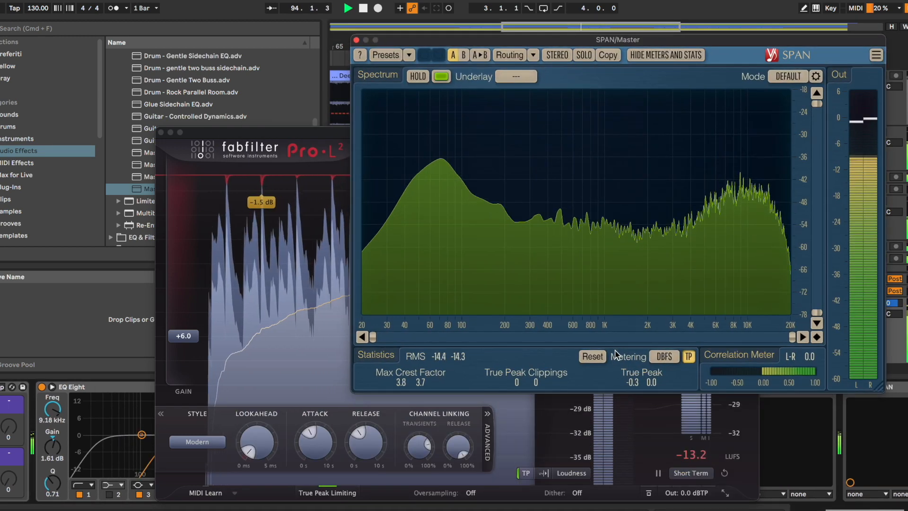
key("space")
left_click_drag(327, 135, 240, 111)
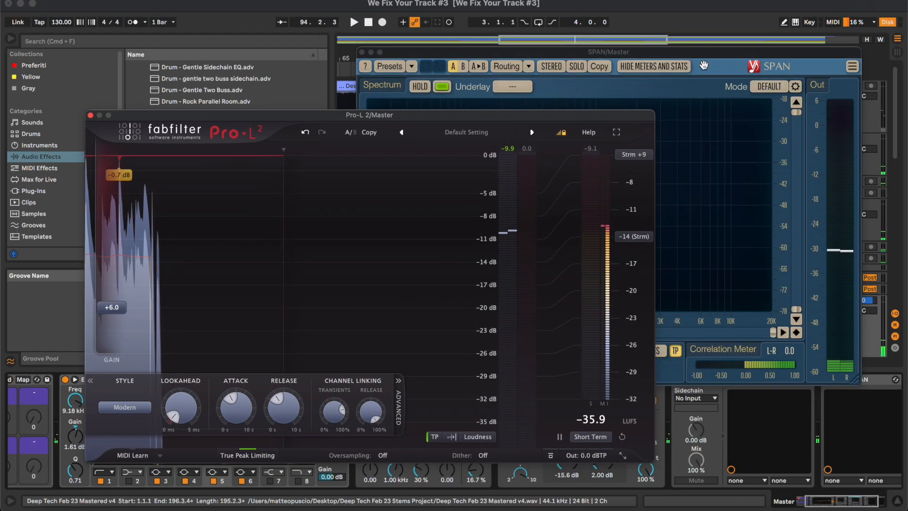
left_click(686, 56)
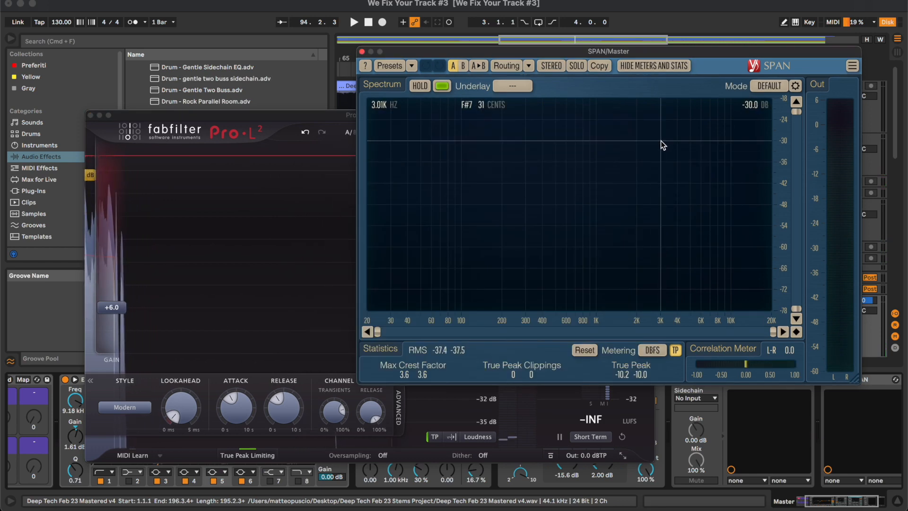
Raise the Pro-L 2 gain to +9.0 dB and play the track with SPAN's spectrum clear of the limiter window
left_click_drag(112, 310, 112, 291)
key("space")
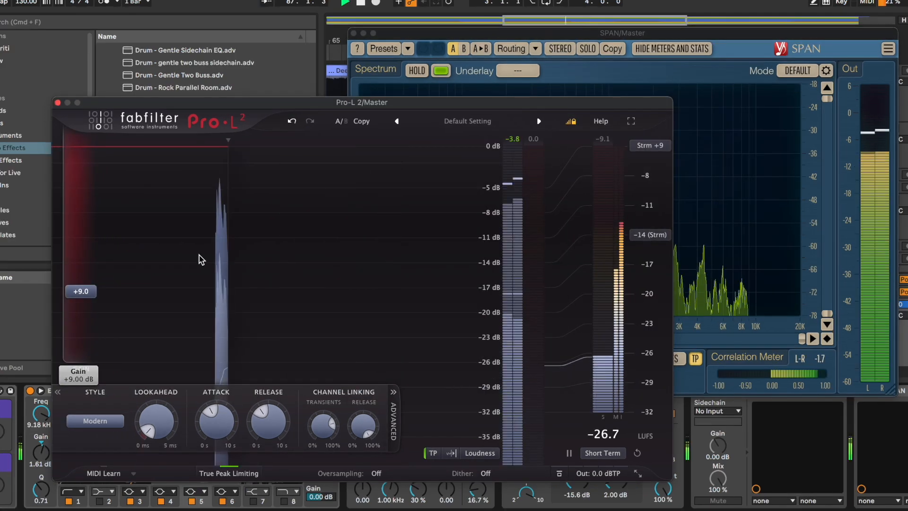
left_click_drag(448, 41, 547, 123)
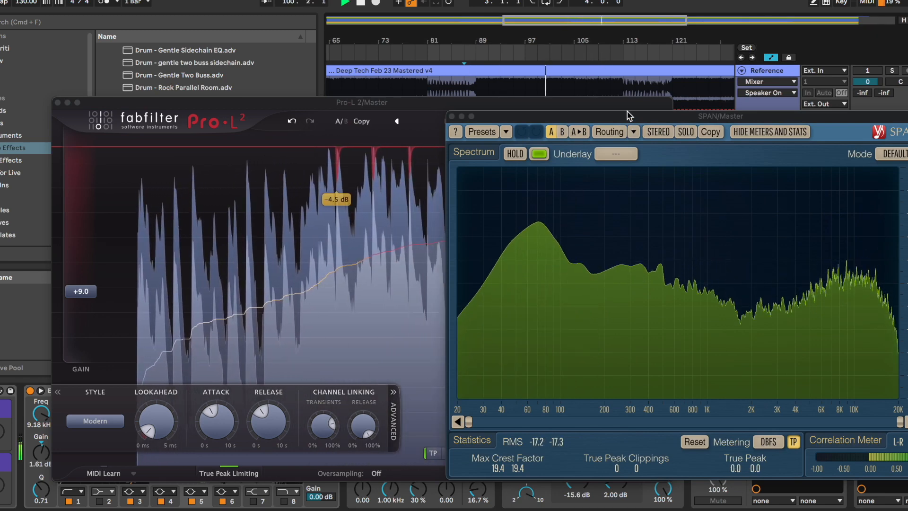
left_click_drag(623, 120, 623, 93)
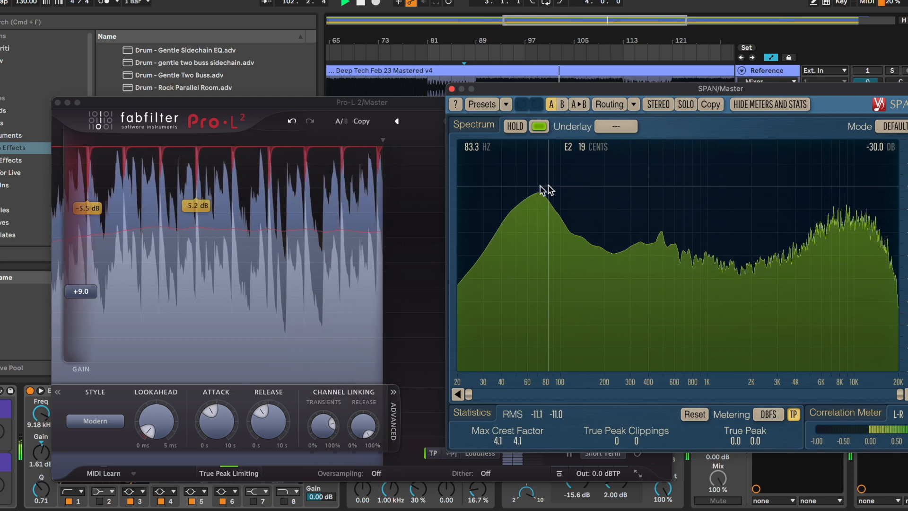
Try Pro-L 2 gains of +10.4 and +10.95 dB while watching SPAN's statistics, and settle on +10.46 dB
left_click_drag(86, 296, 89, 286)
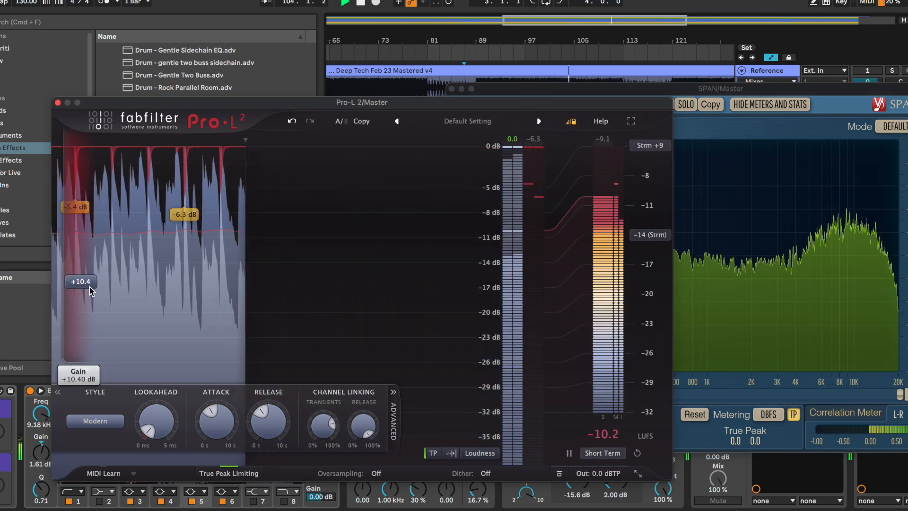
left_click(688, 414)
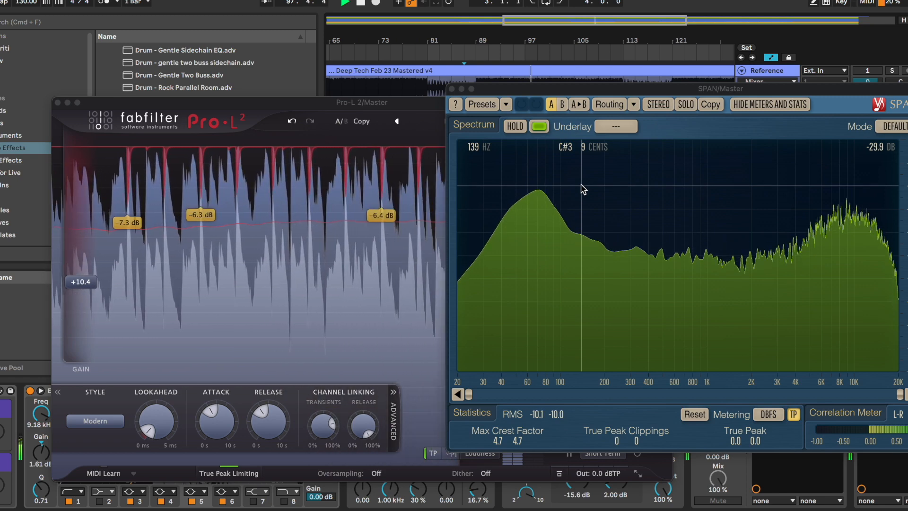
left_click_drag(82, 281, 81, 275)
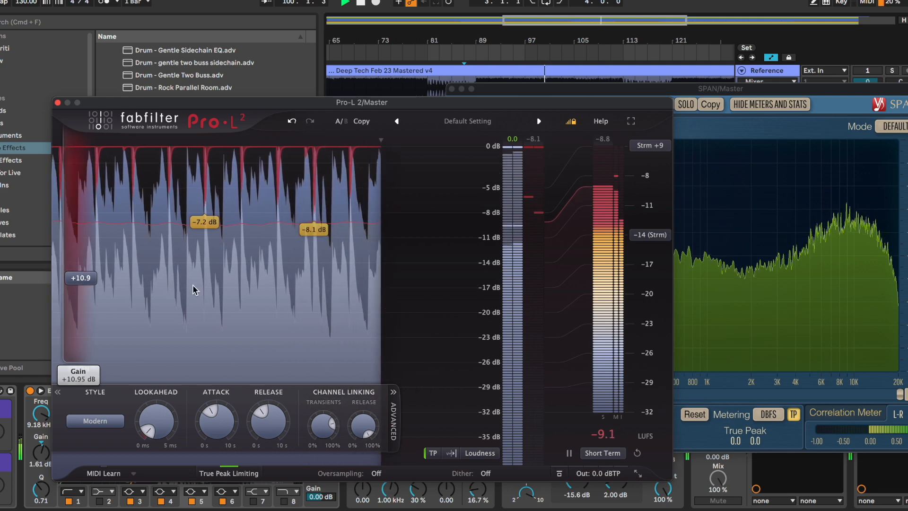
left_click(734, 442)
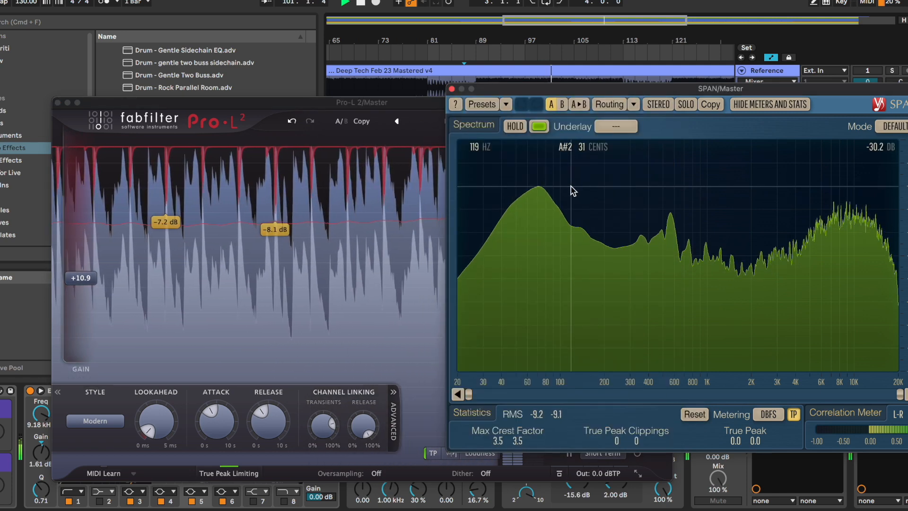
left_click_drag(88, 279, 88, 284)
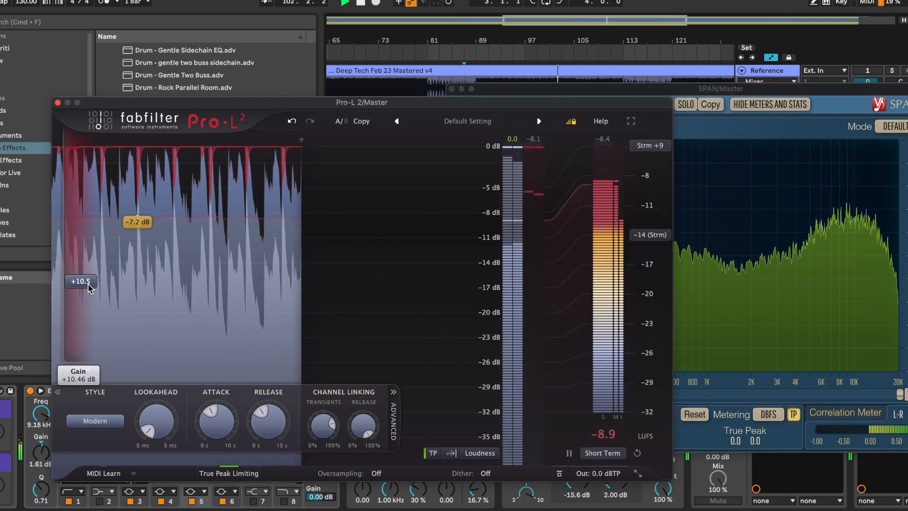
Close the Pro-L 2 and SPAN windows and lower the Bass group's volume to -6.8 dB
left_click(57, 102)
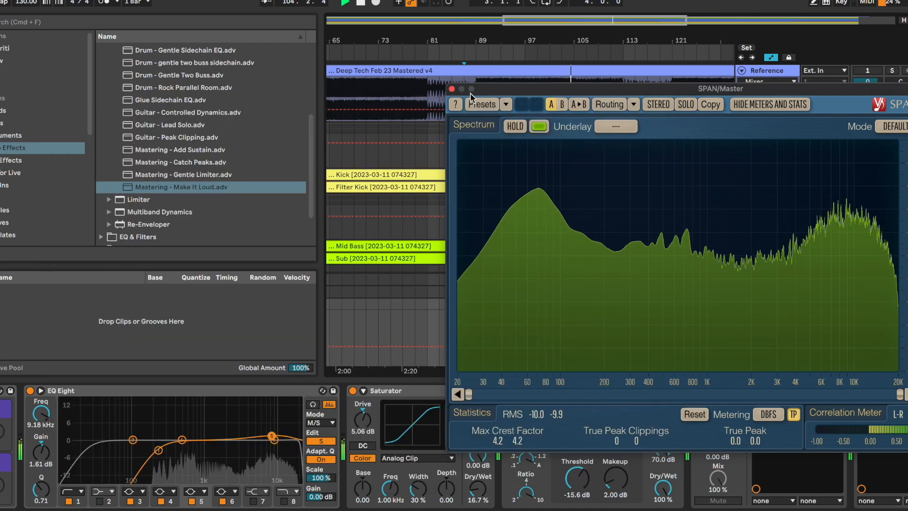
left_click(451, 88)
left_click_drag(865, 211, 861, 218)
Hide the automation lanes, solo the Reference track and play it from bar 99 to compare with the mix
left_click(777, 72)
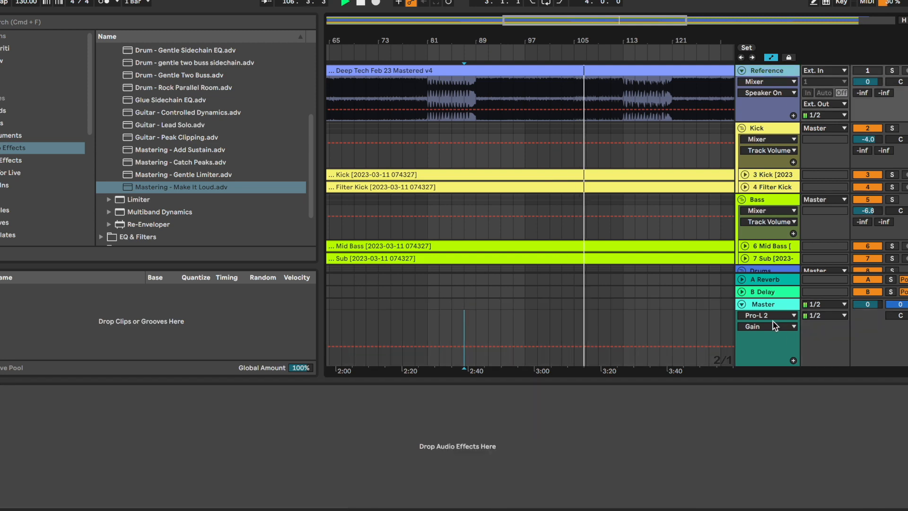
key("a")
key("s")
left_click(770, 306)
left_click(755, 83)
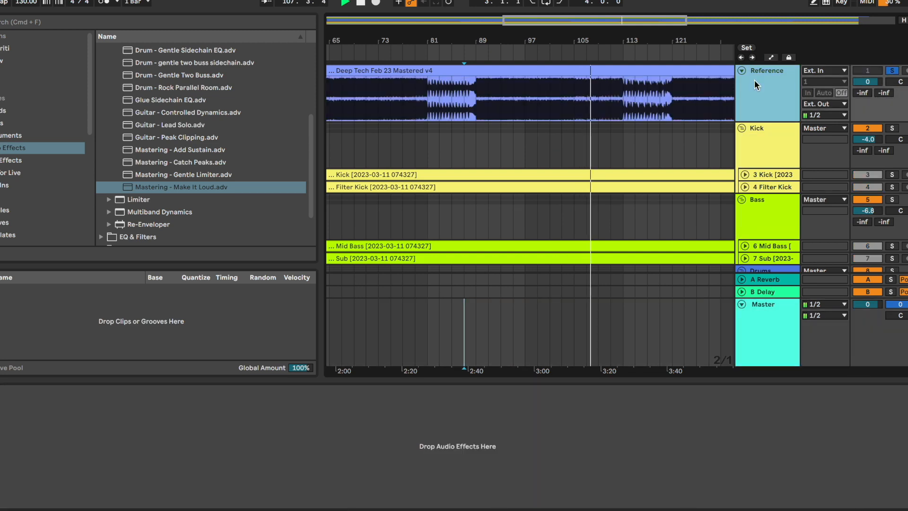
left_click(538, 99)
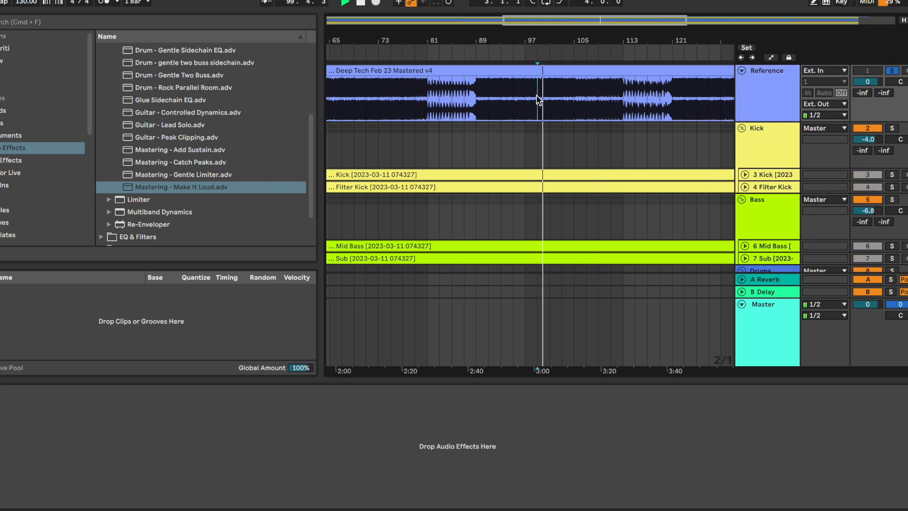
Solo the Shaker track in the Drums group, set its volume to -17.3 dB, unsolo it and fold it
left_click(783, 323)
scroll(756, 247, "down", 5)
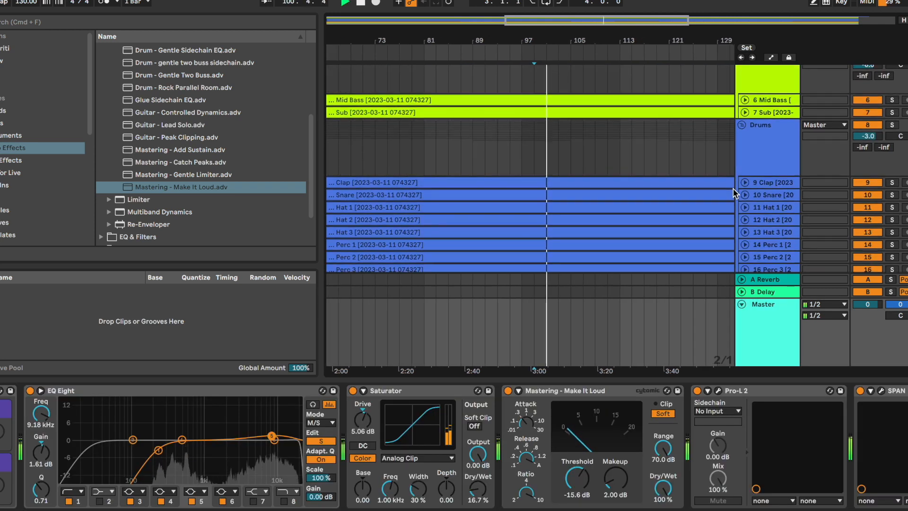
scroll(751, 231, "down", 3)
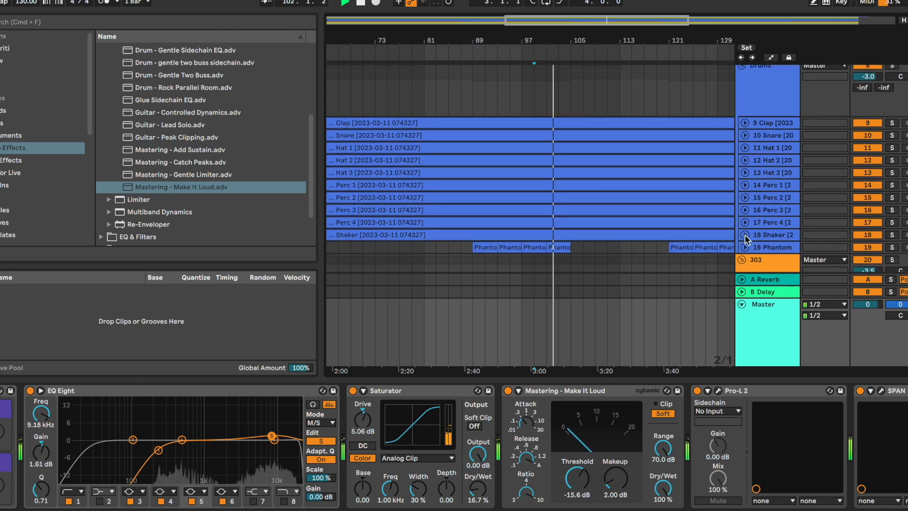
left_click(788, 253)
key("s")
left_click_drag(872, 234, 872, 237)
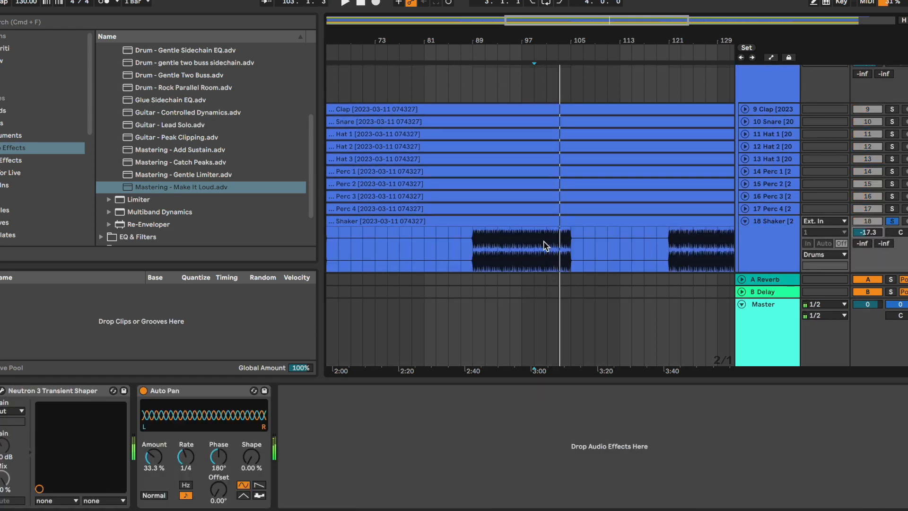
key("s")
left_click(745, 221)
Unfold the Phantom track, set its volume to -20.9 dB and fold it again
scroll(745, 221, "down", 3)
left_click(746, 194)
left_click(781, 206)
left_click(863, 205)
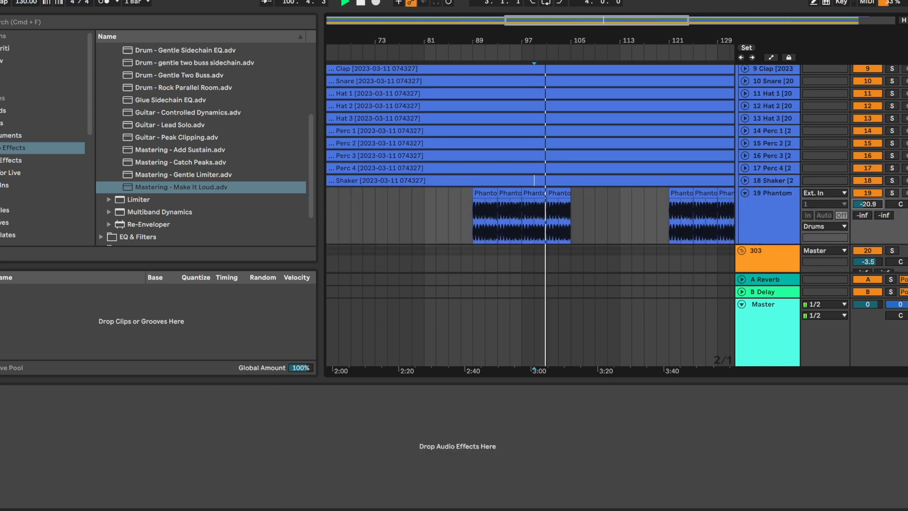
left_click(745, 193)
Solo the Reference track again to compare it with the adjusted mix
scroll(751, 195, "up", 10)
left_click(767, 102)
key("s")
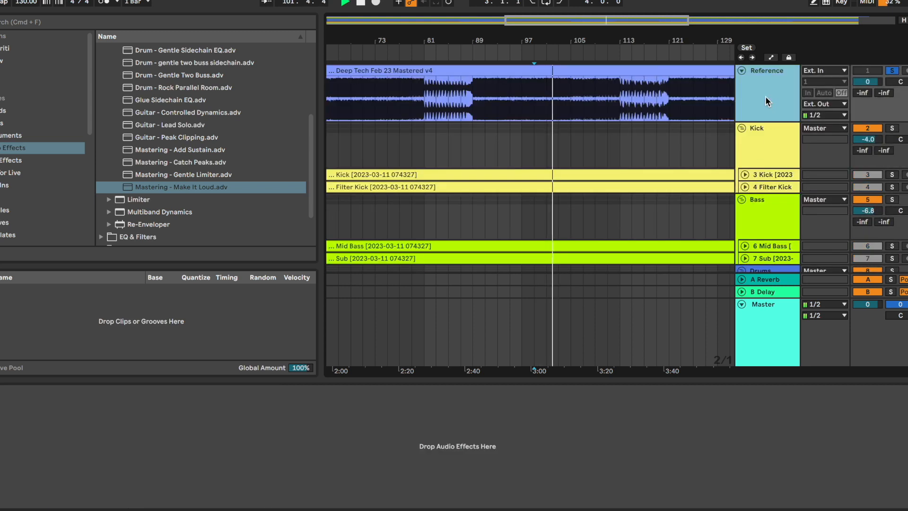
Reopen Pro-L 2 and SPAN on the Master, reset SPAN's statistics to check loudness during playback, and close the windows
left_click(777, 359)
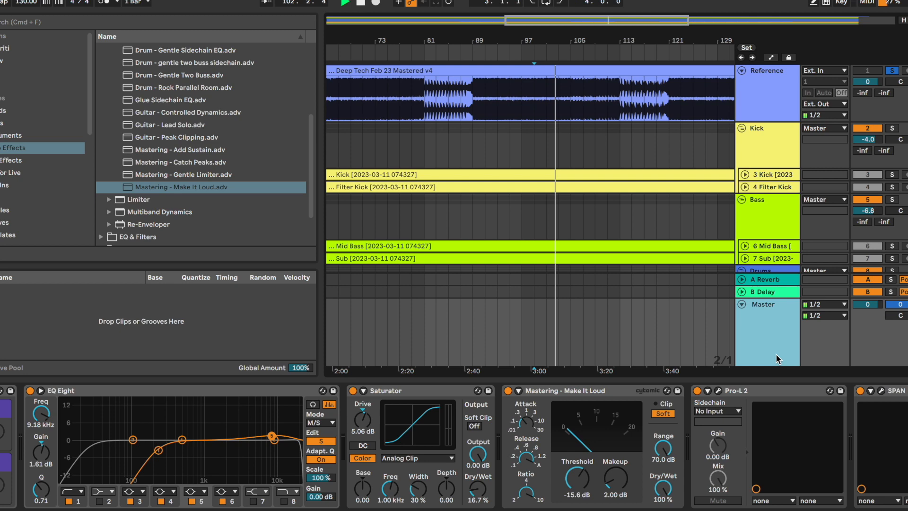
left_click(719, 391)
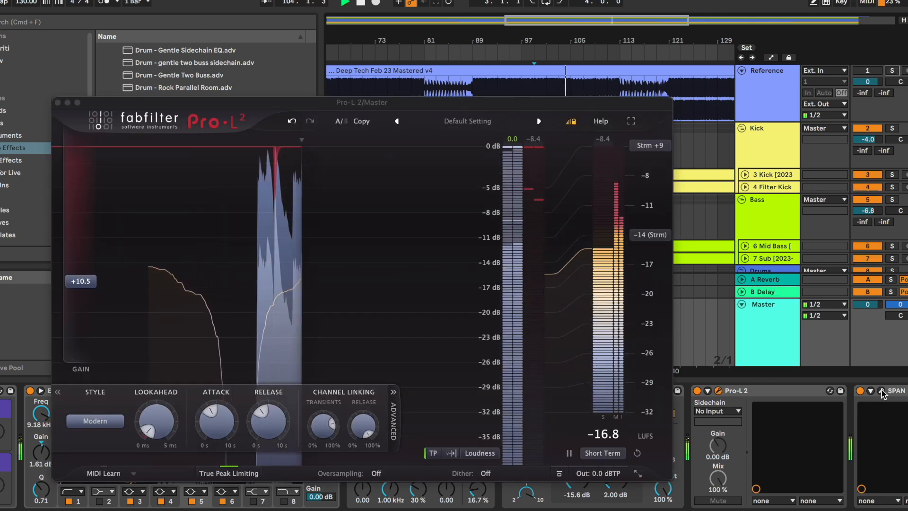
left_click(882, 392)
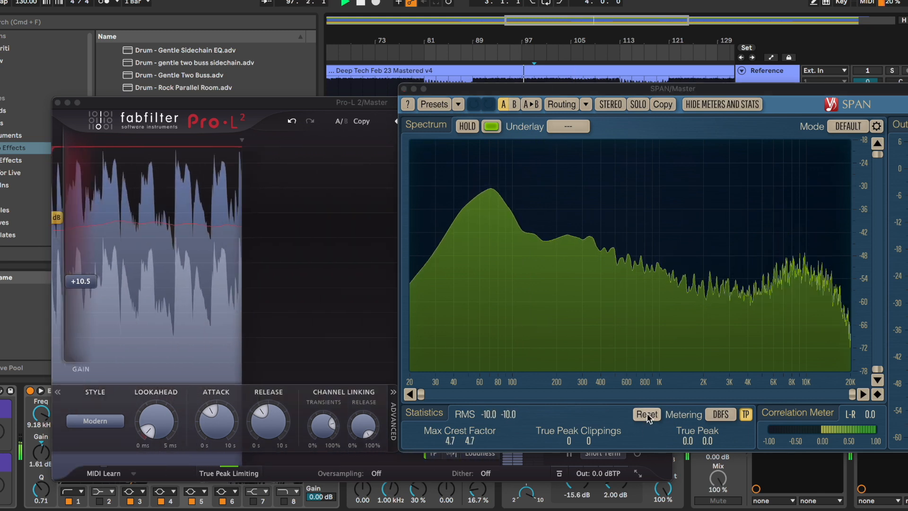
left_click(647, 414)
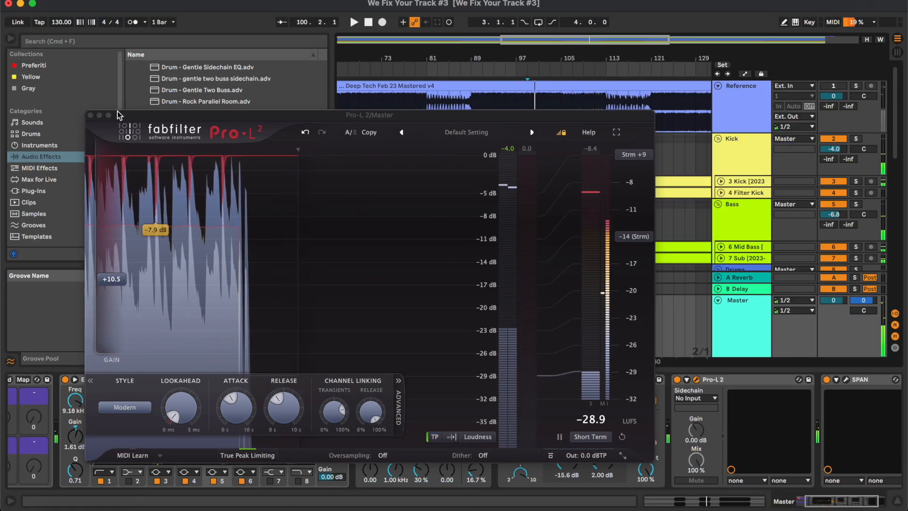
left_click(89, 115)
Play from about bar 87, switch the Reference track's solo to compare, and set the insert marker near bar 119
scroll(605, 127, "down", 1)
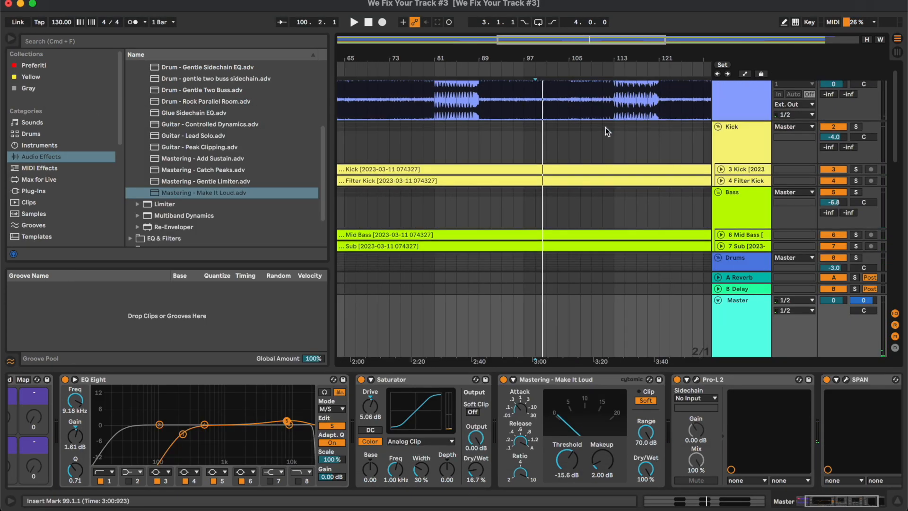
scroll(605, 126, "up", 1)
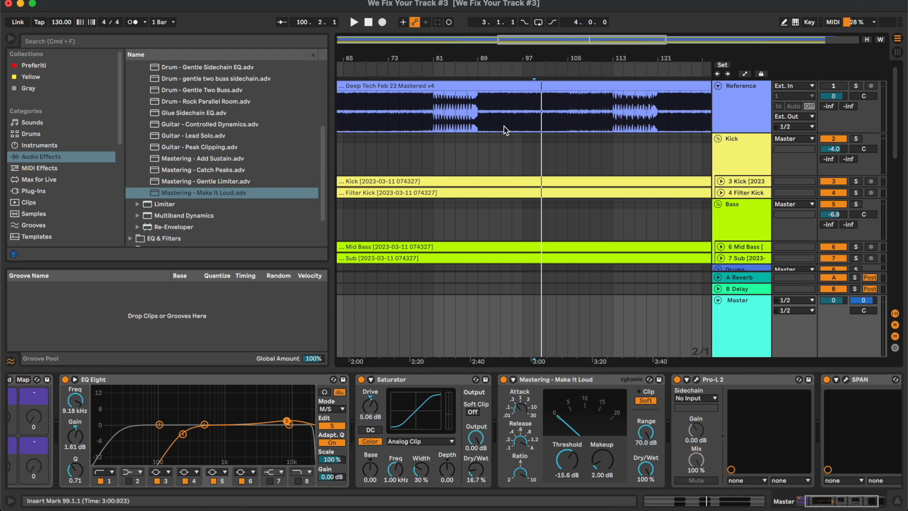
left_click(469, 102)
key("space")
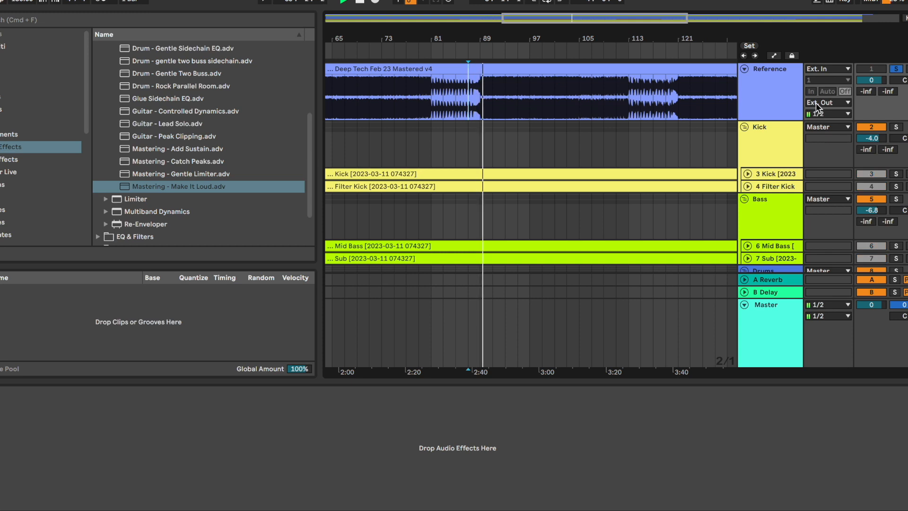
key("s")
left_click(767, 87)
left_click(663, 138)
Lower the Bass group's volume to -6.9 dB while comparing the mix with the soloed Reference track
left_click(771, 105)
key("s")
key("s")
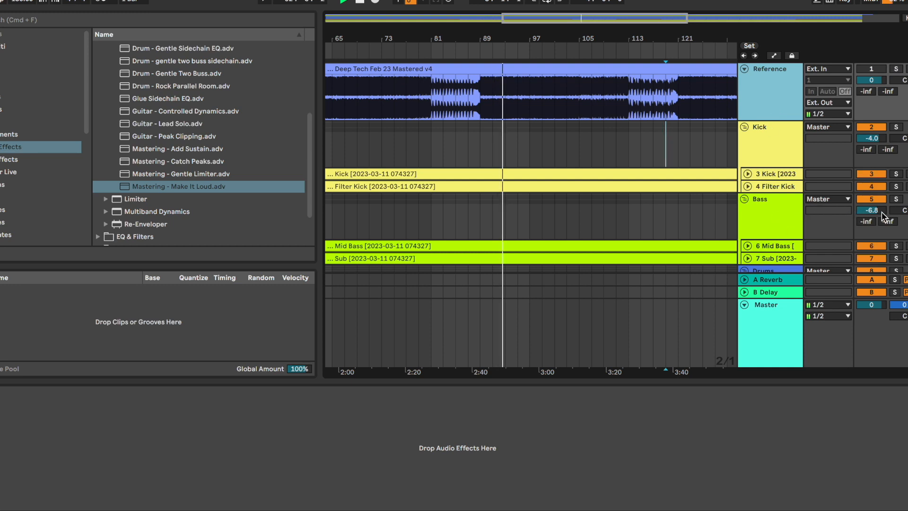
left_click_drag(860, 215, 860, 216)
left_click(769, 93)
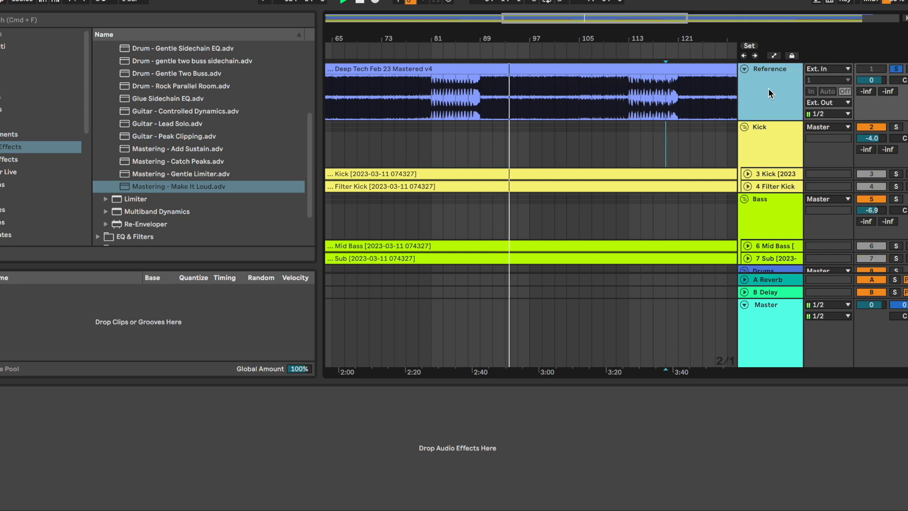
Zoom out to the whole arrangement and place the insert marker at about bar 161 in the Bass group
double_click(654, 21)
scroll(734, 163, "down", 4)
left_click(646, 127)
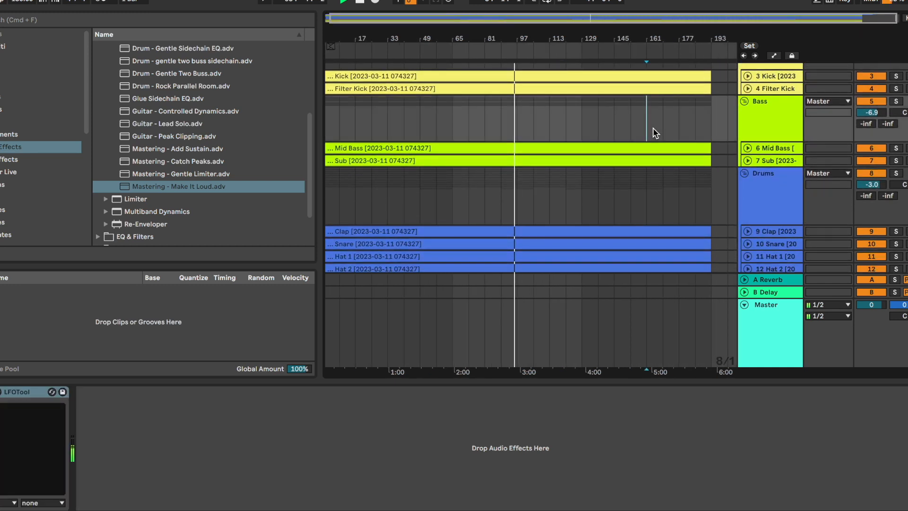